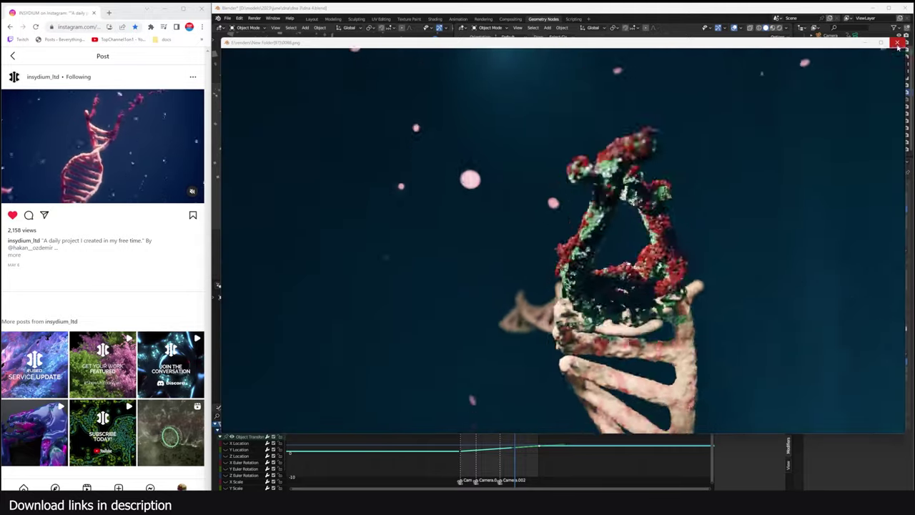
- Close the rendered reference image and create a new geometry node tree on the plane
{"action": "left_click", "coordinate": [899, 45]}
{"action": "left_click", "coordinate": [633, 153]}
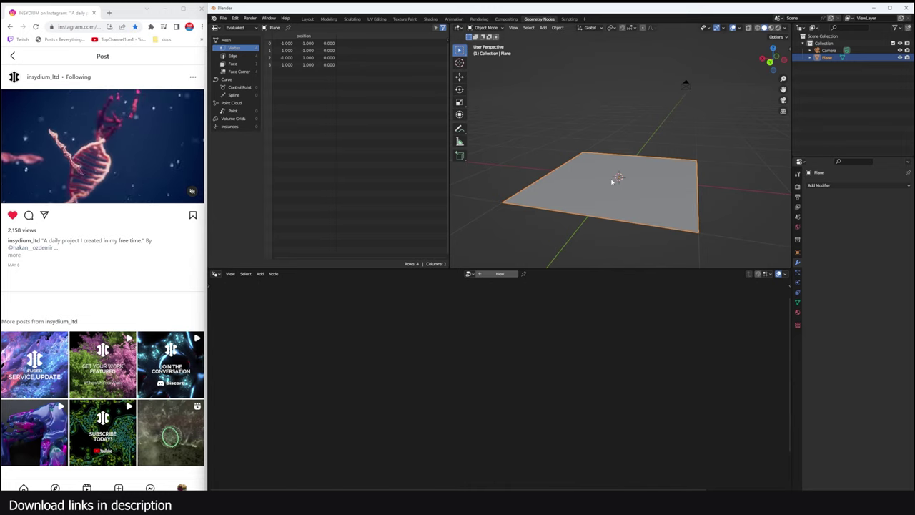
{"action": "scroll", "coordinate": [611, 180], "scroll_direction": "down", "scroll_amount": 6}
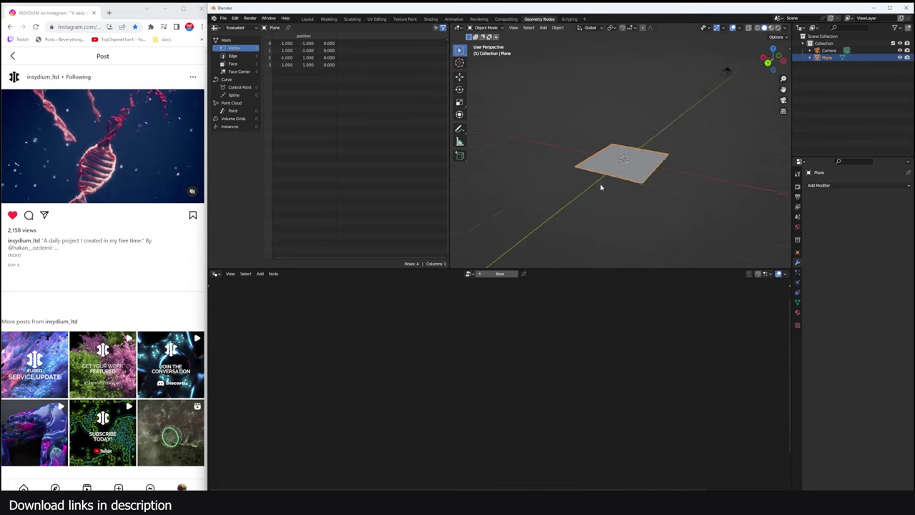
{"action": "left_click", "coordinate": [492, 274]}
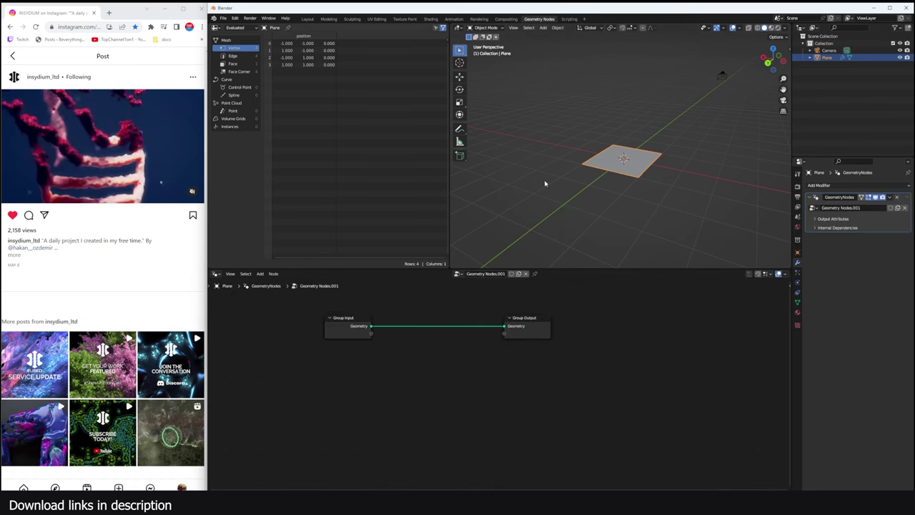
- Move Group Output away from Group Input and add a Curve Line node previewed through a Viewer
{"action": "key", "text": "KP_1"}
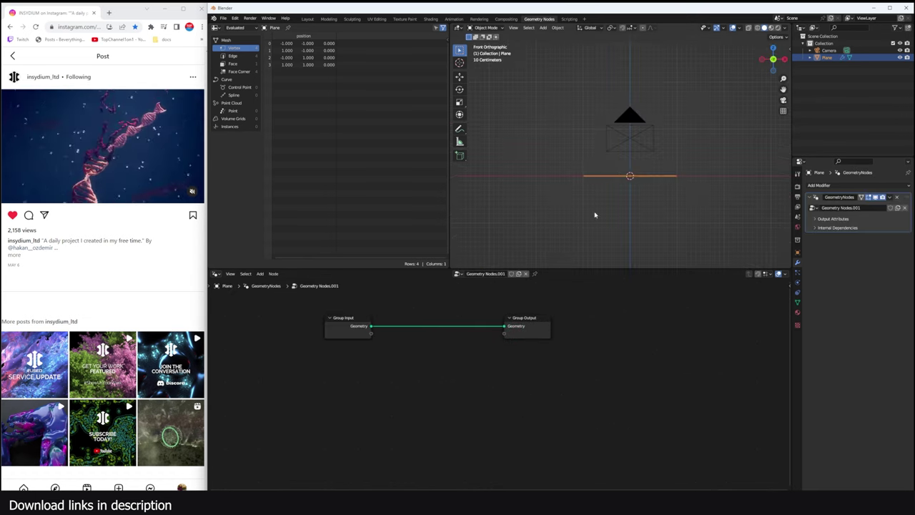
{"action": "scroll", "coordinate": [638, 161], "scroll_direction": "up", "scroll_amount": 4}
{"action": "middle_click_drag", "start_coordinate": [635, 167], "coordinate": [604, 195]}
{"action": "scroll", "coordinate": [508, 359], "scroll_direction": "down", "scroll_amount": 5}
{"action": "left_click_drag", "start_coordinate": [534, 349], "coordinate": [661, 341]}
{"action": "scroll", "coordinate": [524, 370], "scroll_direction": "up", "scroll_amount": 2}
{"action": "key", "text": "shift+a"}
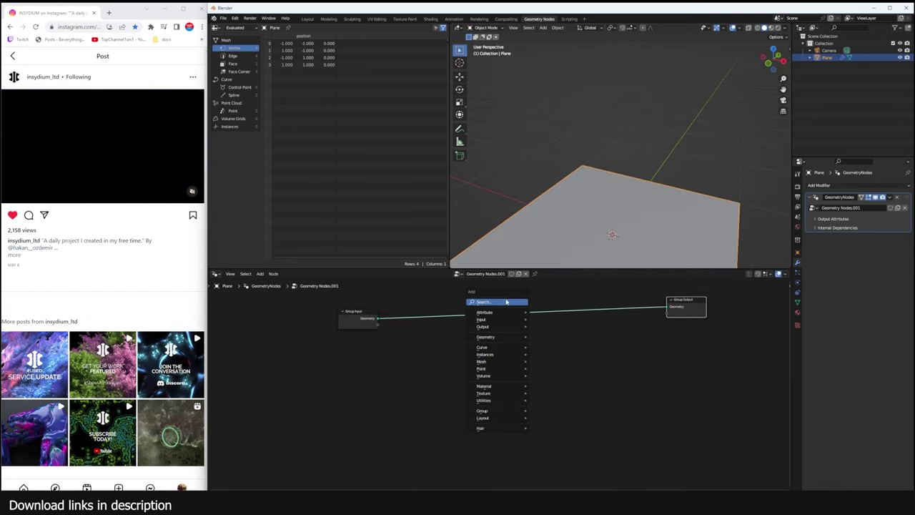
{"action": "left_click", "coordinate": [500, 300]}
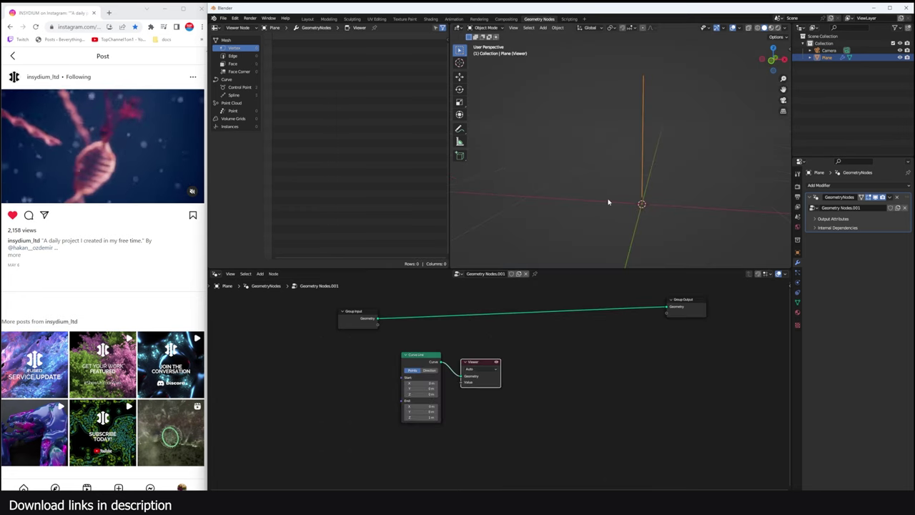
- Set both the start X and the end X of the Curve Line to -0.5 m
{"action": "scroll", "coordinate": [540, 364], "scroll_direction": "up", "scroll_amount": 5}
{"action": "middle_click_drag", "start_coordinate": [541, 365], "coordinate": [613, 355]}
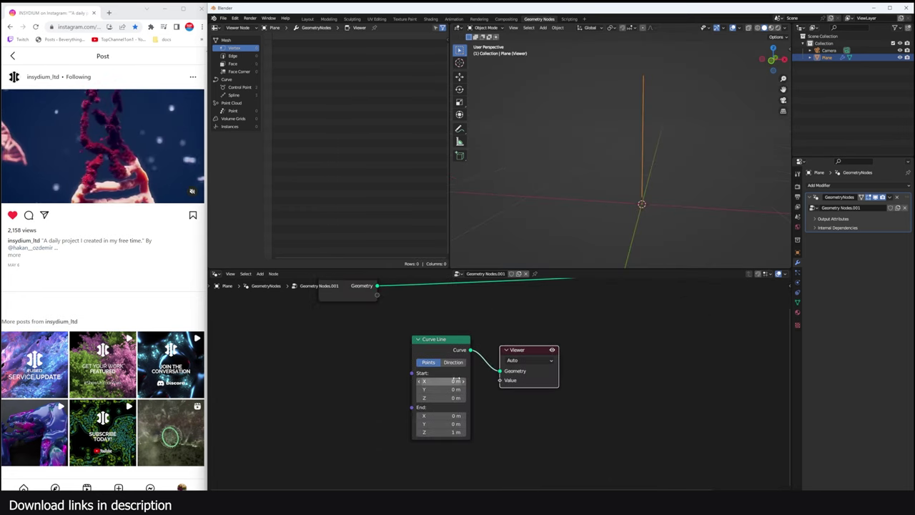
{"action": "mouse_move", "coordinate": [455, 381]}
{"action": "left_mouse_down"}
{"action": "mouse_move", "coordinate": [430, 381]}
{"action": "mouse_move", "coordinate": [442, 381]}
{"action": "left_mouse_up"}
{"action": "left_click", "coordinate": [442, 381]}
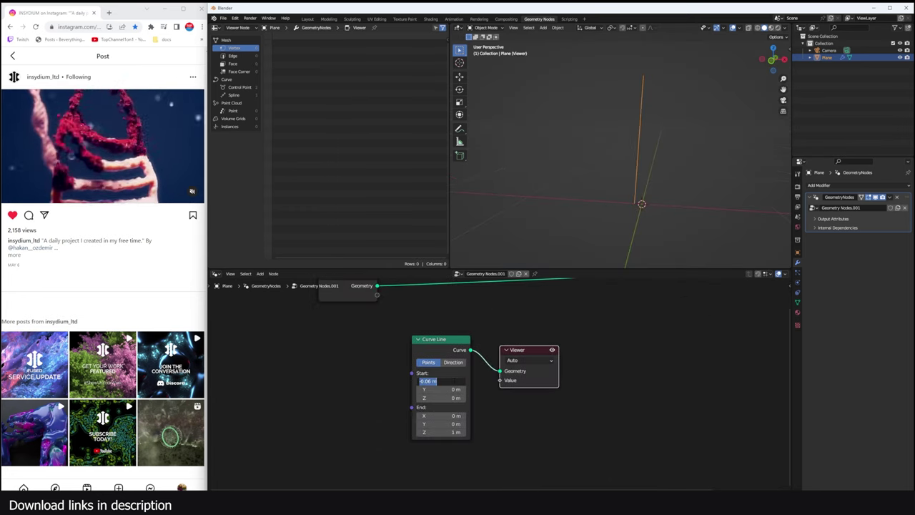
{"action": "type", "text": "-0.5"}
{"action": "key", "text": "Return"}
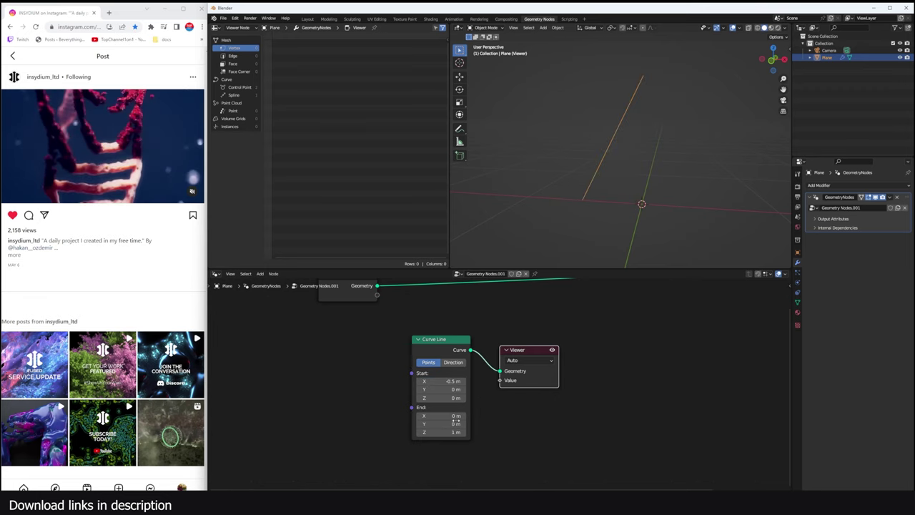
{"action": "left_click_drag", "start_coordinate": [462, 418], "coordinate": [463, 417]}
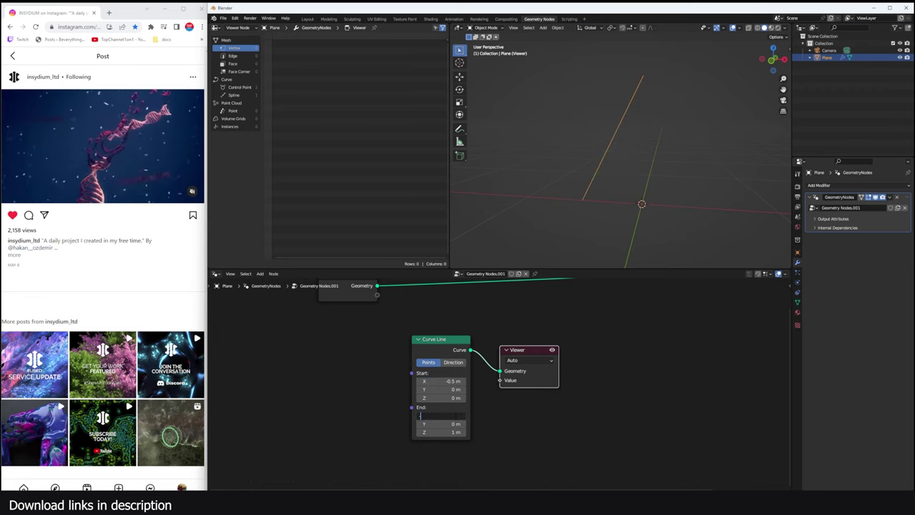
{"action": "type", "text": "-.5"}
{"action": "key", "text": "Return"}
{"action": "scroll", "coordinate": [527, 420], "scroll_direction": "down", "scroll_amount": 1}
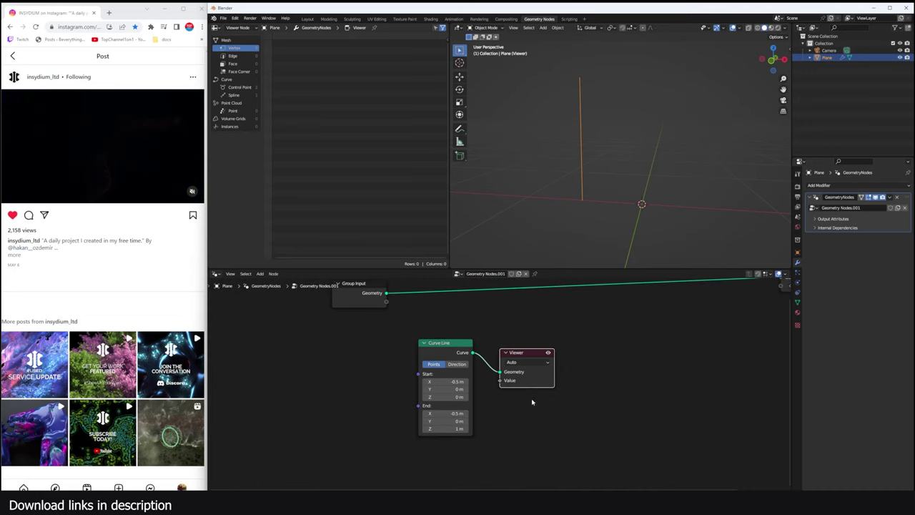
- Insert a Transform Geometry node between the Curve Line and the Viewer
{"action": "left_click_drag", "start_coordinate": [542, 379], "coordinate": [697, 375]}
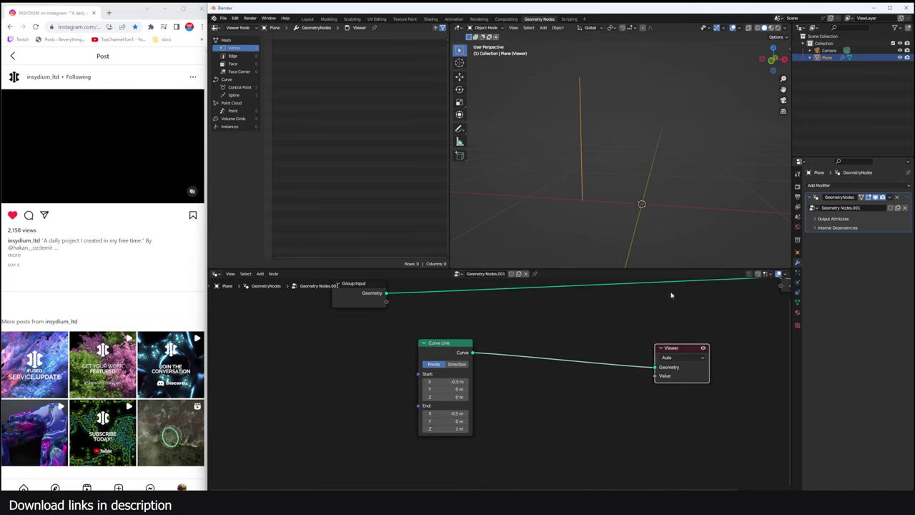
{"action": "middle_click_drag", "start_coordinate": [539, 477], "coordinate": [544, 459]}
{"action": "key", "text": "shift+a"}
{"action": "type", "text": "tr"}
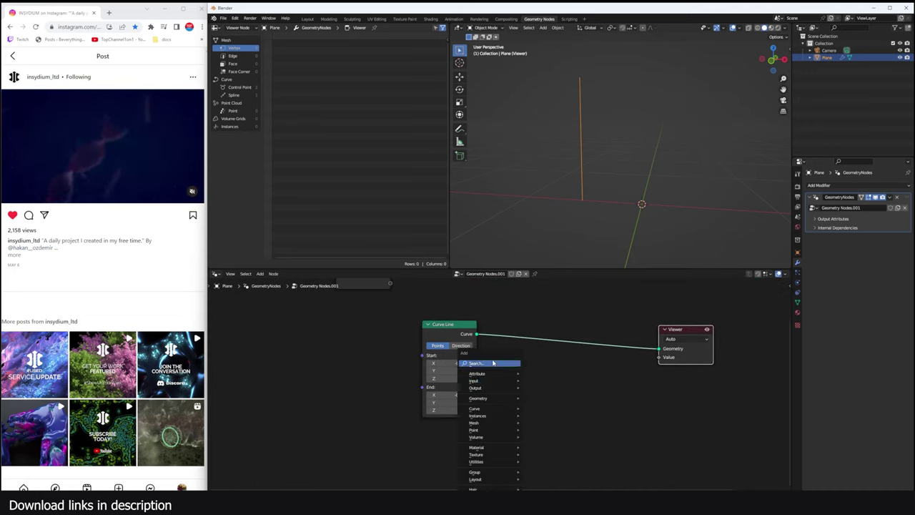
{"action": "left_click", "coordinate": [515, 394]}
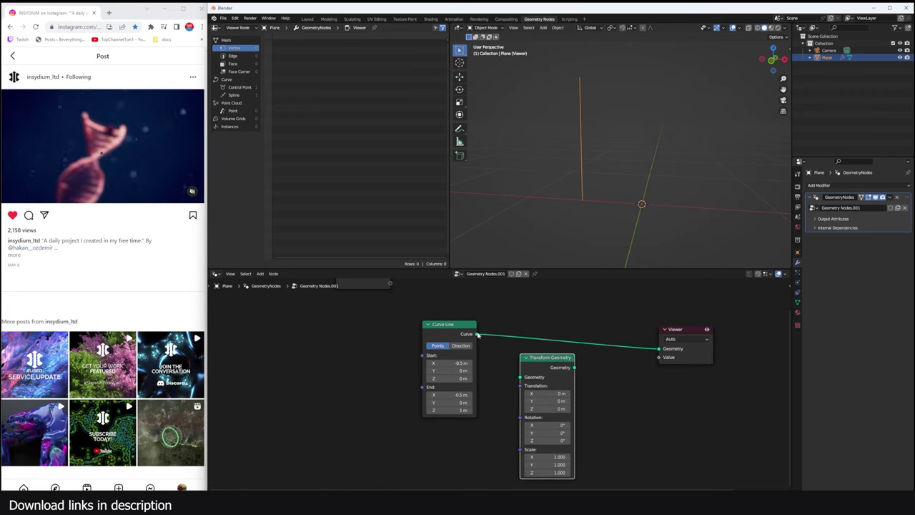
{"action": "left_click_drag", "start_coordinate": [478, 334], "coordinate": [599, 393]}
{"action": "left_click", "coordinate": [560, 367], "text": "ctrl+shift"}
- Set the X translation of the Transform Geometry node to 1 m
{"action": "left_click", "coordinate": [560, 393]}
{"action": "type", "text": "11"}
{"action": "key", "text": "Return"}
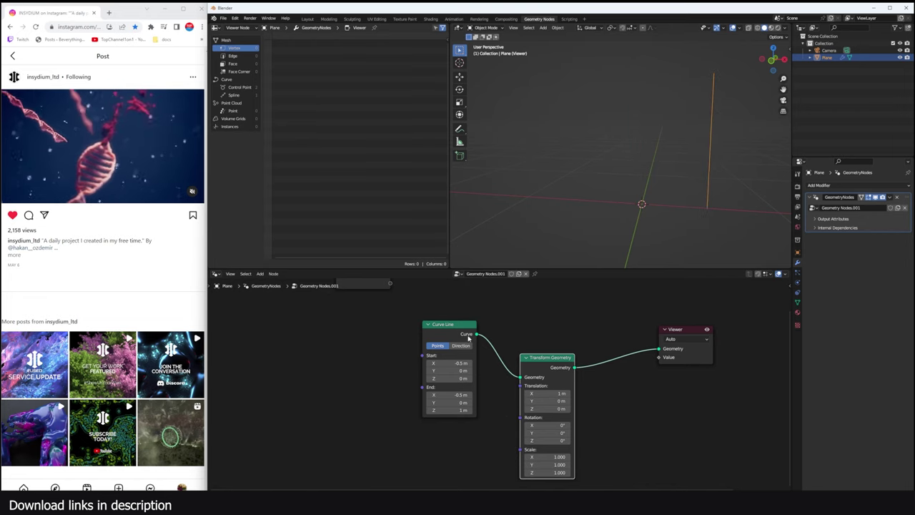
- Combine the Curve Line and Transform Geometry outputs in a Join Geometry node and space the nodes out
{"action": "right_click_drag", "start_coordinate": [469, 338], "coordinate": [555, 364], "text": "ctrl+alt"}
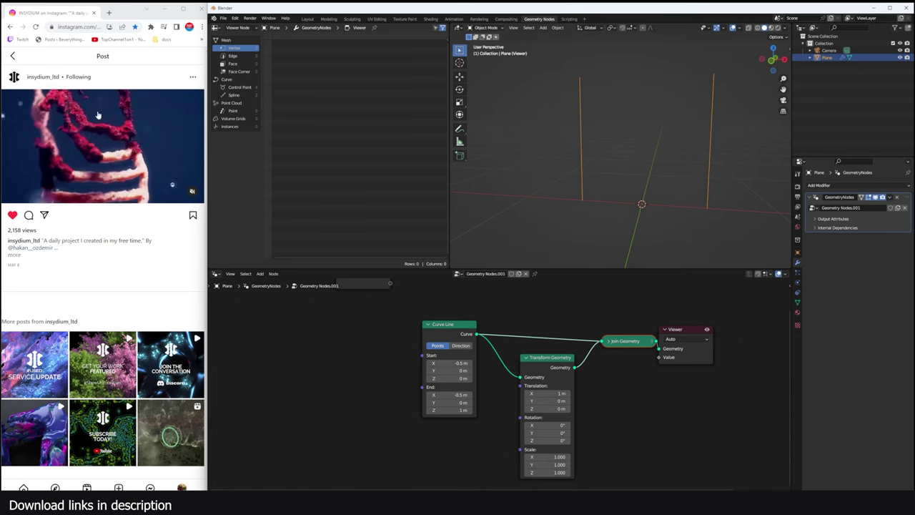
{"action": "middle_click_drag", "start_coordinate": [629, 405], "coordinate": [535, 414]}
{"action": "left_click_drag", "start_coordinate": [605, 362], "coordinate": [700, 372]}
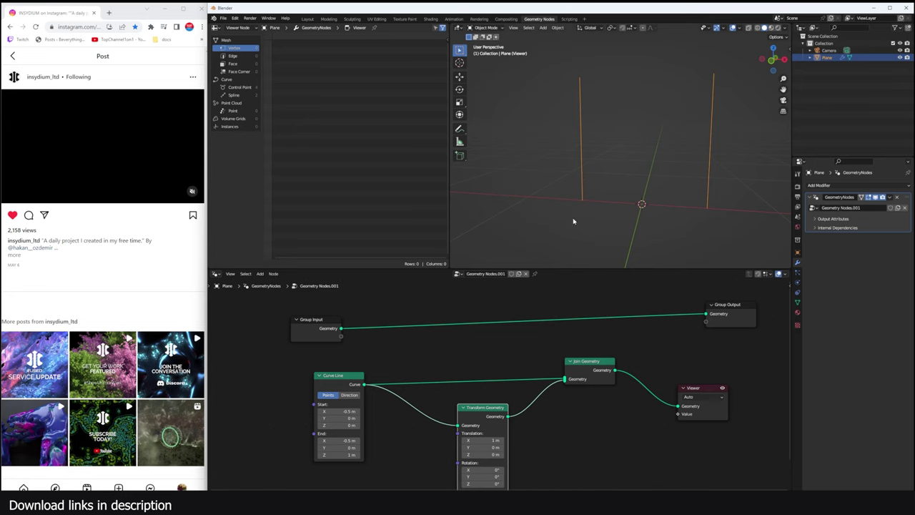
{"action": "middle_click_drag", "start_coordinate": [474, 413], "coordinate": [481, 396]}
{"action": "left_click_drag", "start_coordinate": [475, 393], "coordinate": [420, 401]}
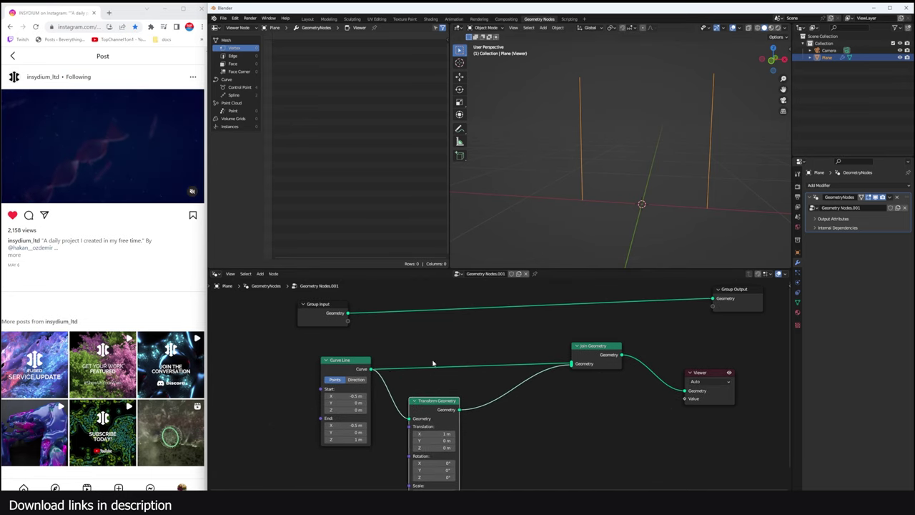
- Move Group Input out of the way, add a second Curve Line node above the first and preview it
{"action": "middle_click_drag", "start_coordinate": [433, 364], "coordinate": [460, 399]}
{"action": "left_click_drag", "start_coordinate": [341, 348], "coordinate": [405, 286]}
{"action": "scroll", "coordinate": [491, 335], "scroll_direction": "down", "scroll_amount": 2}
{"action": "key", "text": "shift+a"}
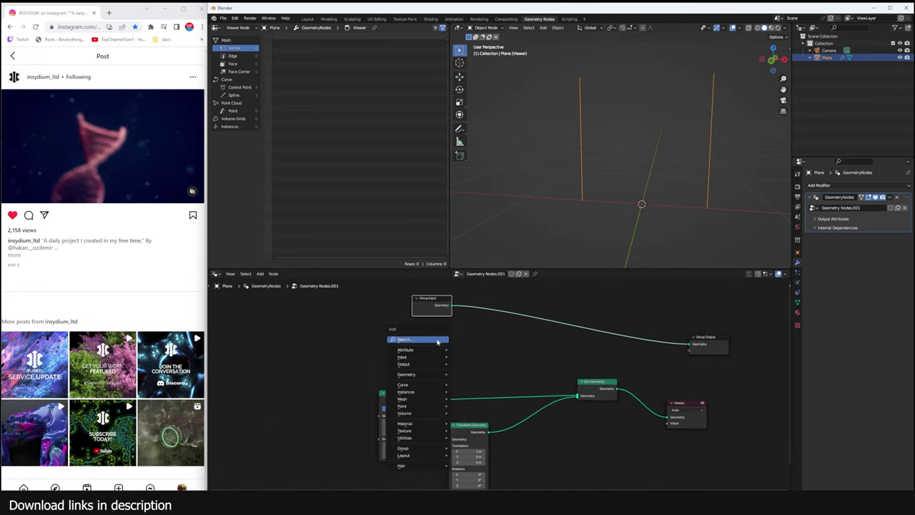
{"action": "type", "text": "line"}
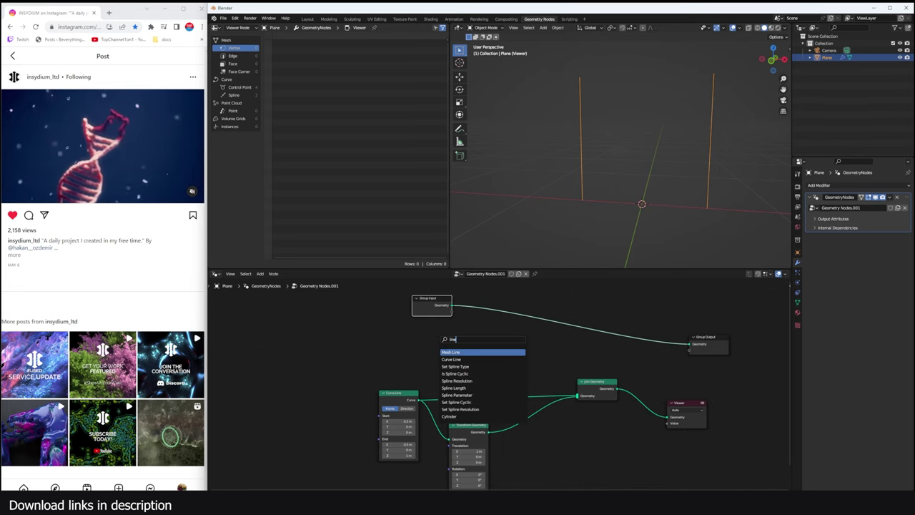
{"action": "left_click", "coordinate": [444, 359]}
{"action": "left_click", "coordinate": [342, 330]}
{"action": "left_click", "coordinate": [347, 328], "text": "ctrl+shift"}
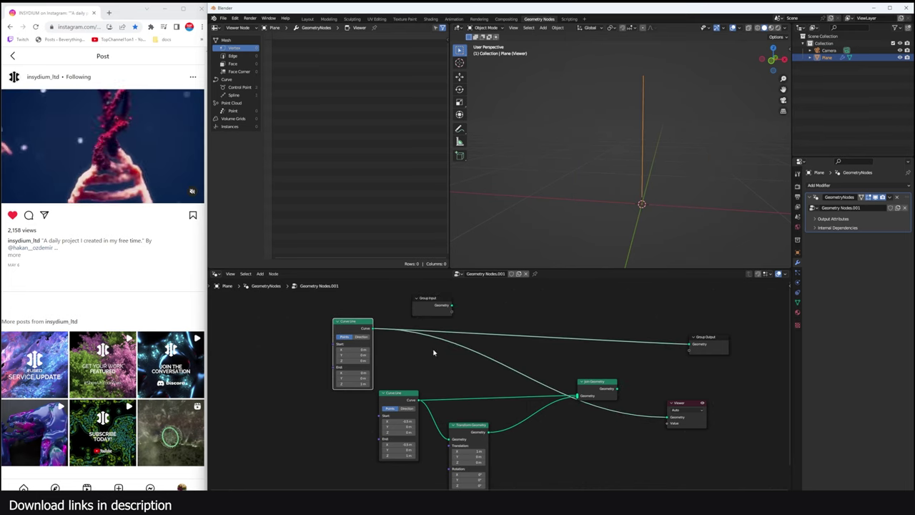
- Set the second Curve Line's start X to about 4.3 m and its end Z to 0 m
{"action": "scroll", "coordinate": [433, 352], "scroll_direction": "up", "scroll_amount": 4}
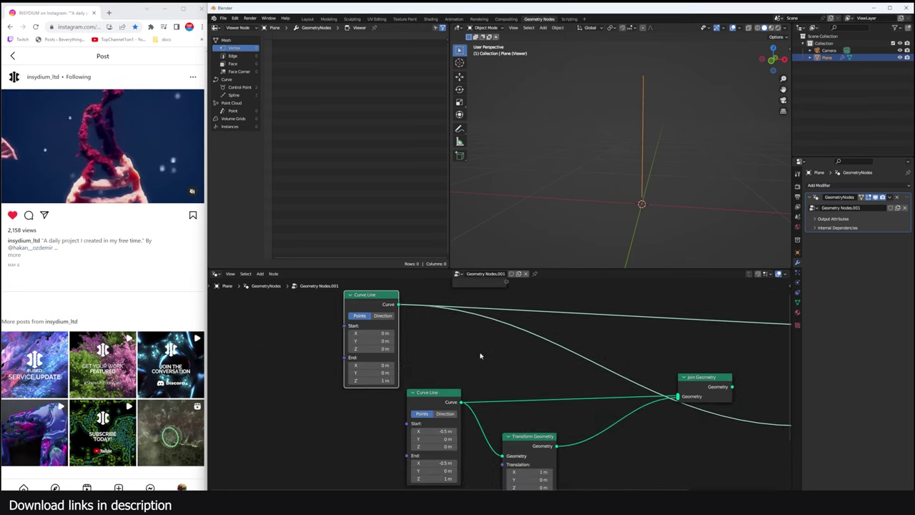
{"action": "left_click_drag", "start_coordinate": [394, 323], "coordinate": [425, 323]}
{"action": "left_click", "coordinate": [394, 323]}
{"action": "left_click", "coordinate": [397, 393]}
{"action": "left_click", "coordinate": [401, 393]}
{"action": "type", "text": "0"}
{"action": "key", "text": "Return"}
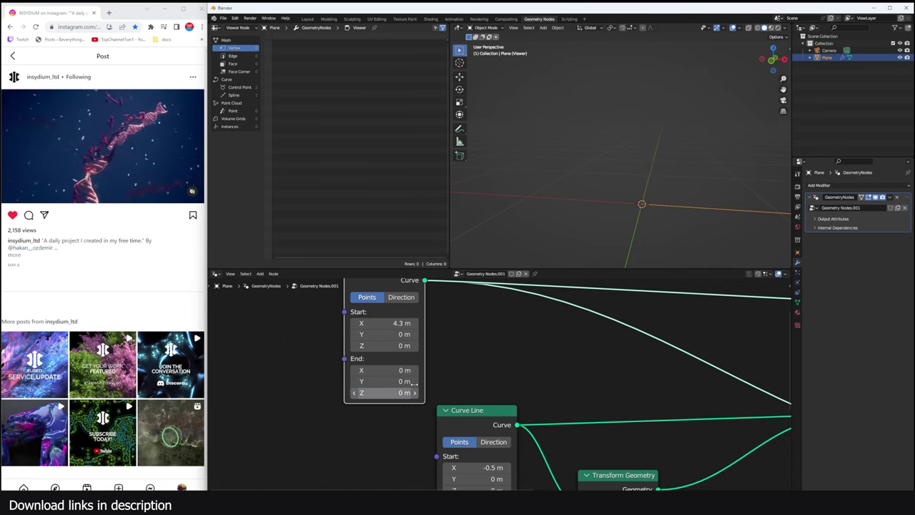
- Set the second Curve Line's start X to -0.5 m and its end X to 0.5 m
{"action": "scroll", "coordinate": [622, 233], "scroll_direction": "down", "scroll_amount": 1}
{"action": "middle_click_drag", "start_coordinate": [619, 236], "coordinate": [526, 236], "text": "shift"}
{"action": "scroll", "coordinate": [527, 236], "scroll_direction": "down", "scroll_amount": 1}
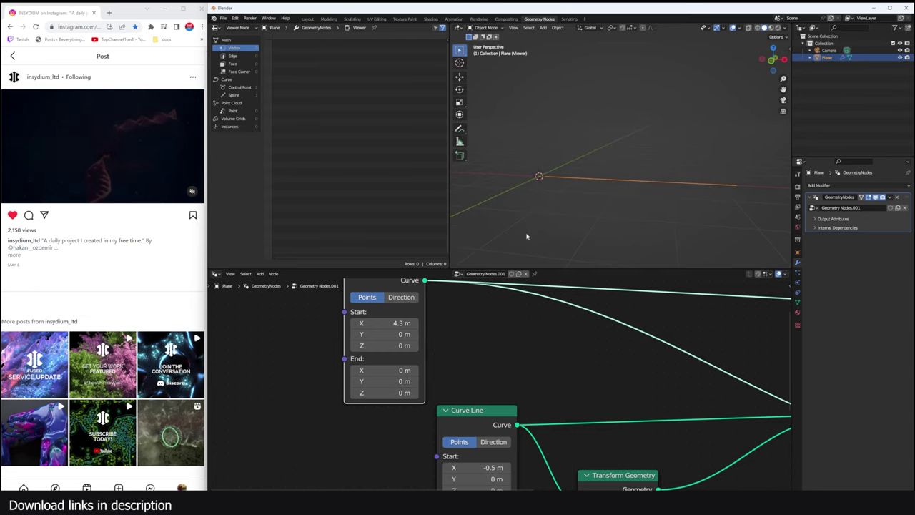
{"action": "scroll", "coordinate": [510, 347], "scroll_direction": "up", "scroll_amount": 2}
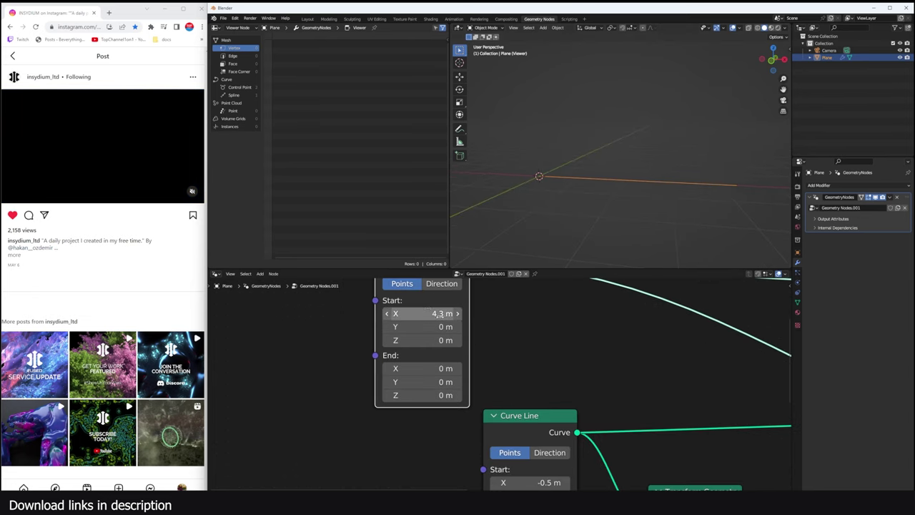
{"action": "left_click", "coordinate": [437, 315]}
{"action": "key", "text": "Return"}
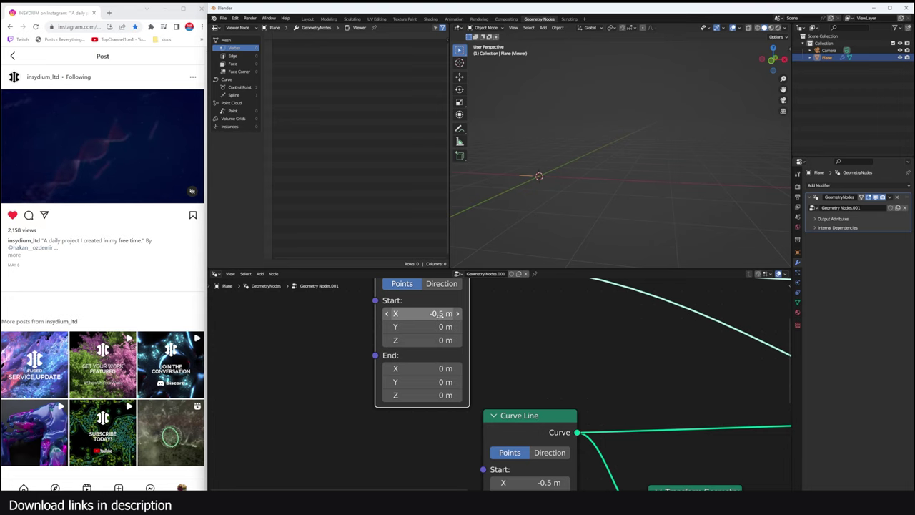
{"action": "left_click", "coordinate": [444, 369]}
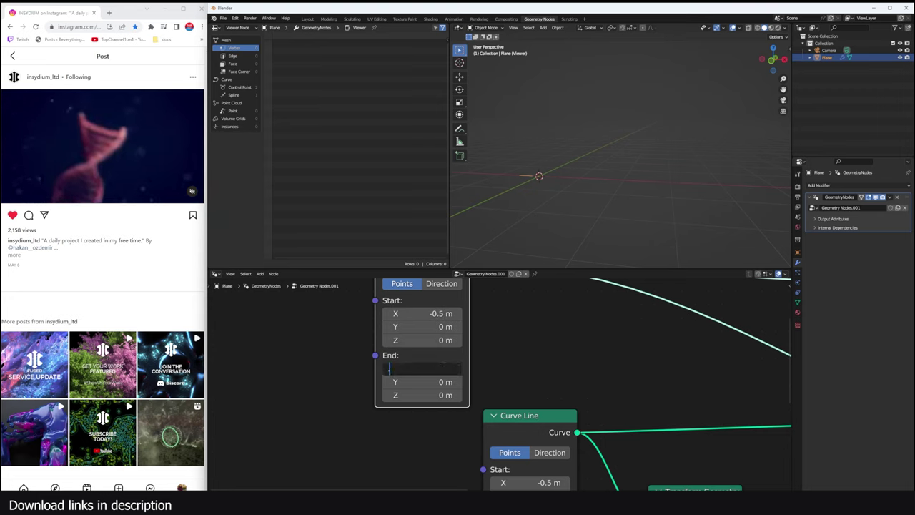
{"action": "type", "text": ".5"}
{"action": "key", "text": "Return"}
- Preview the Join Geometry output and add an Instance on Points node on the link to Group Output
{"action": "scroll", "coordinate": [629, 350], "scroll_direction": "down", "scroll_amount": 5}
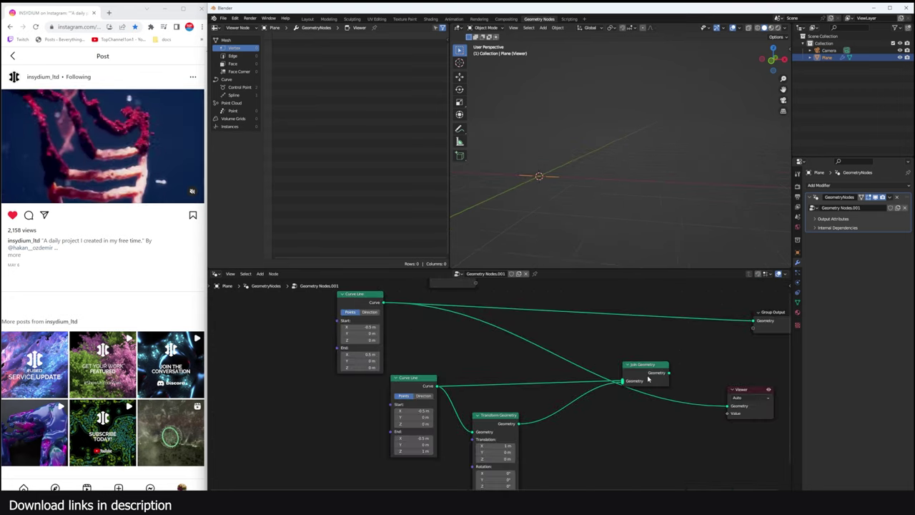
{"action": "left_click", "coordinate": [649, 379], "text": "ctrl+shift"}
{"action": "middle_click_drag", "start_coordinate": [521, 348], "coordinate": [538, 359]}
{"action": "scroll", "coordinate": [533, 362], "scroll_direction": "up", "scroll_amount": 3}
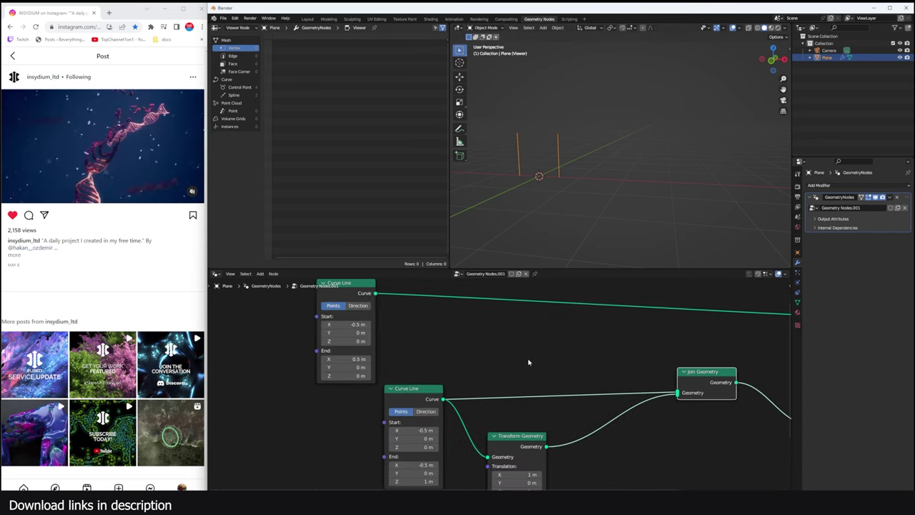
{"action": "middle_click_drag", "start_coordinate": [427, 389], "coordinate": [458, 389]}
{"action": "key", "text": "shift+a"}
{"action": "left_click", "coordinate": [555, 320]}
{"action": "type", "text": "inst"}
{"action": "key", "text": "Return"}
{"action": "left_click", "coordinate": [641, 308]}
- Connect the vertical Curve Line to Points and the horizontal Curve Line to Instance on Instance on Points, and preview the instances
{"action": "left_click_drag", "start_coordinate": [472, 399], "coordinate": [627, 314]}
{"action": "left_click", "coordinate": [433, 312]}
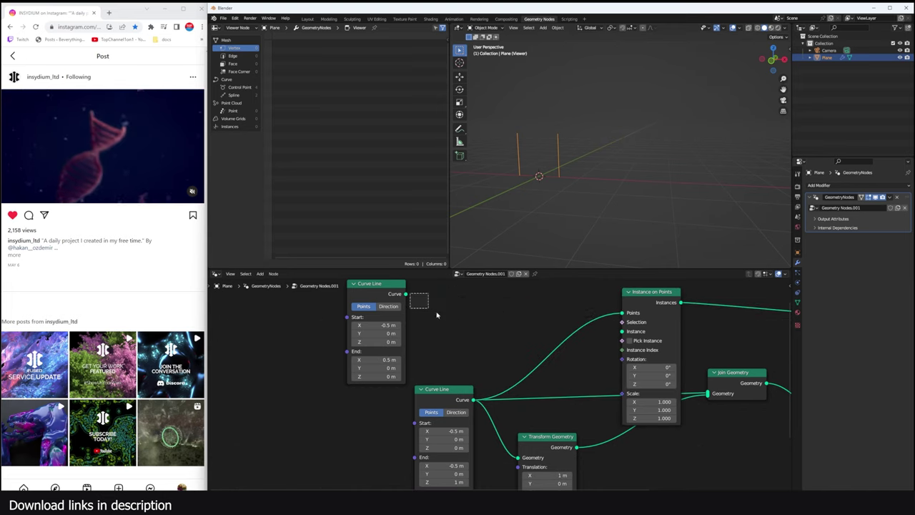
{"action": "left_click_drag", "start_coordinate": [403, 296], "coordinate": [622, 333]}
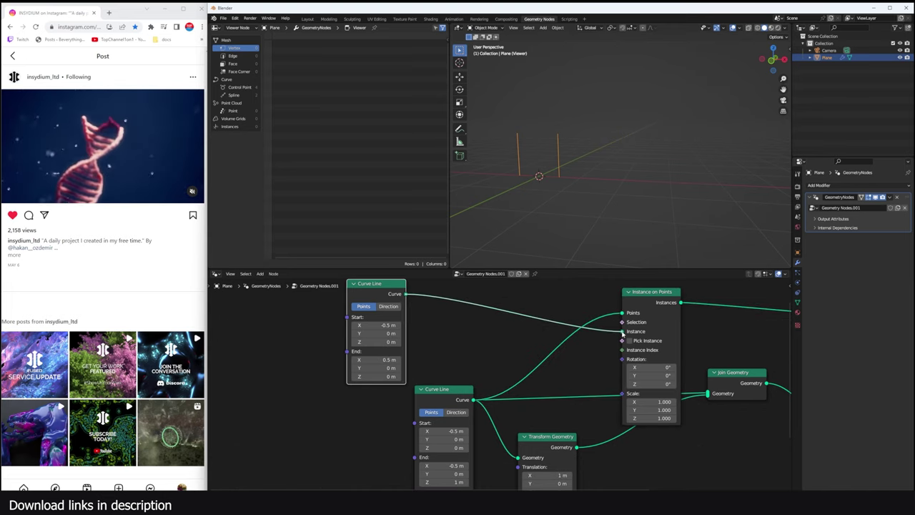
{"action": "left_click", "coordinate": [656, 306], "text": "ctrl+shift"}
{"action": "middle_click_drag", "start_coordinate": [531, 142], "coordinate": [627, 183], "text": "shift"}
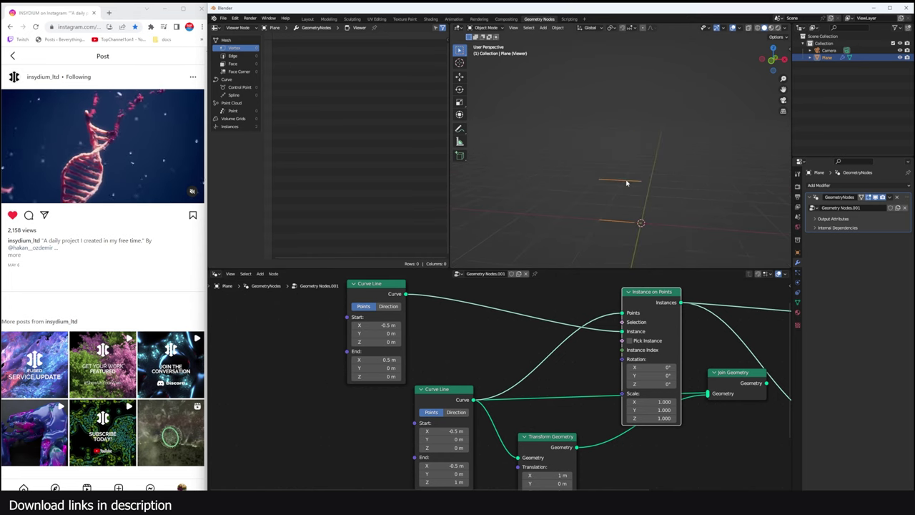
{"action": "scroll", "coordinate": [628, 185], "scroll_direction": "up", "scroll_amount": 2}
{"action": "middle_click_drag", "start_coordinate": [664, 223], "coordinate": [634, 185], "text": "shift"}
- Place Instance on Points above Join Geometry, connect its instances to Join Geometry and preview the combined result
{"action": "middle_click_drag", "start_coordinate": [690, 369], "coordinate": [624, 348]}
{"action": "scroll", "coordinate": [624, 348], "scroll_direction": "down", "scroll_amount": 2}
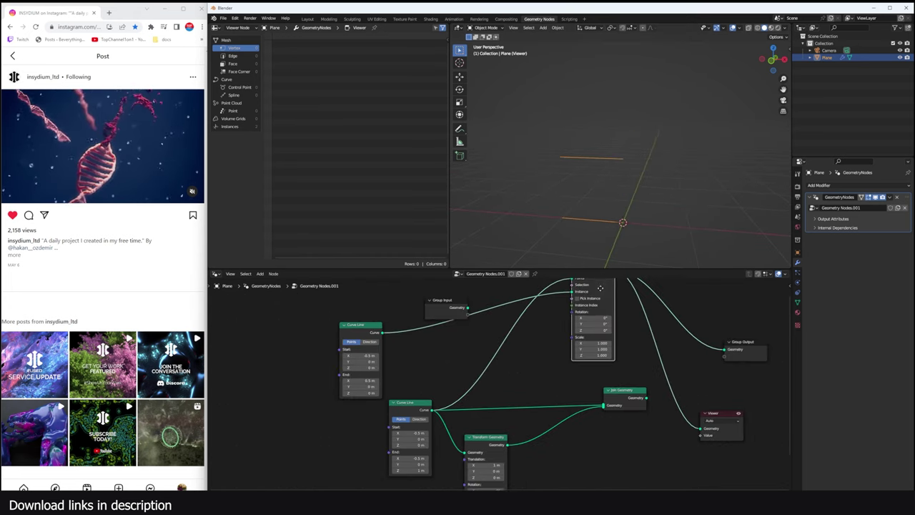
{"action": "left_click_drag", "start_coordinate": [627, 293], "coordinate": [604, 405]}
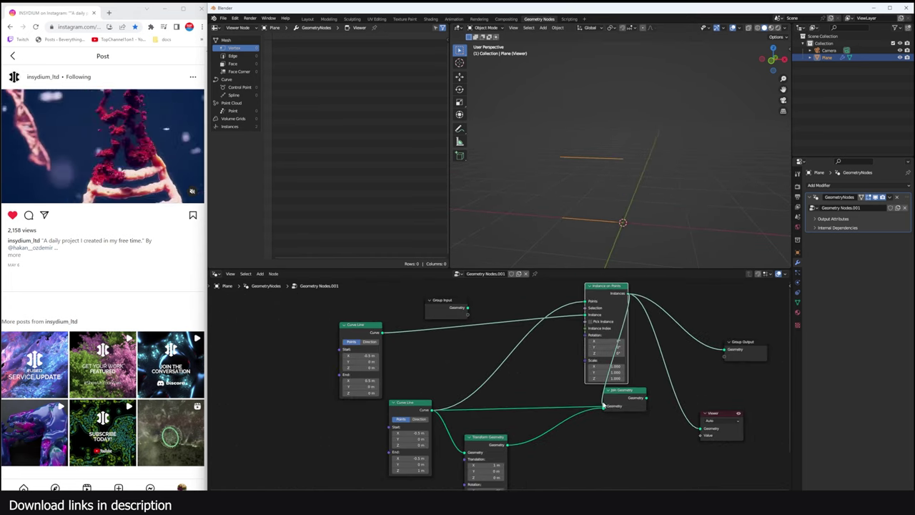
{"action": "left_click", "coordinate": [627, 403], "text": "ctrl+shift"}
{"action": "middle_click_drag", "start_coordinate": [511, 391], "coordinate": [588, 350]}
{"action": "middle_click_drag", "start_coordinate": [434, 321], "coordinate": [440, 323]}
{"action": "scroll", "coordinate": [440, 324], "scroll_direction": "up", "scroll_amount": 1}
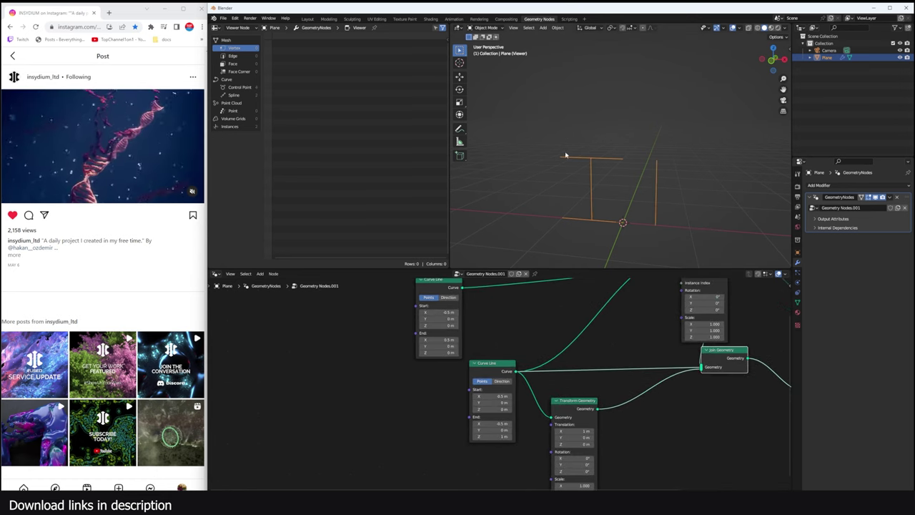
- Set the horizontal Curve Line's start X to 0 m and its end X to 1 m
{"action": "middle_click_drag", "start_coordinate": [481, 346], "coordinate": [463, 396]}
{"action": "scroll", "coordinate": [463, 386], "scroll_direction": "up", "scroll_amount": 2}
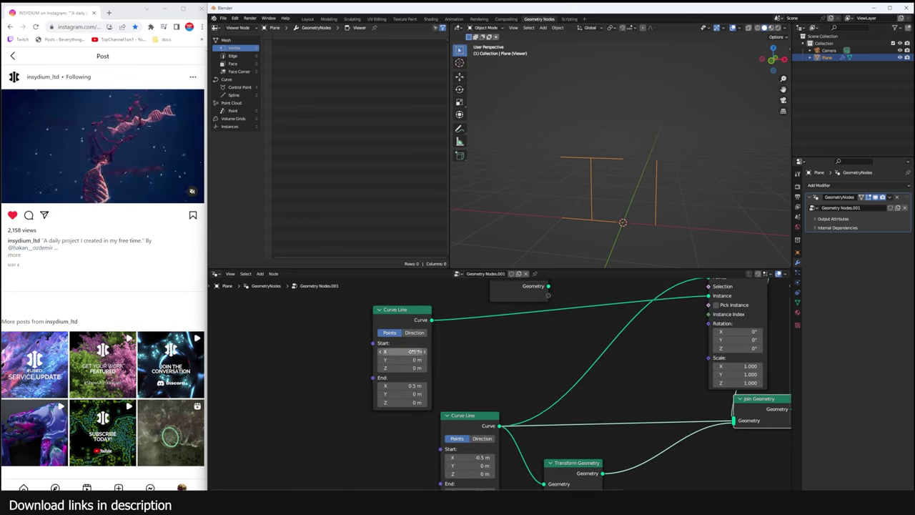
{"action": "left_click", "coordinate": [411, 386]}
{"action": "type", "text": "1"}
{"action": "key", "text": "Return"}
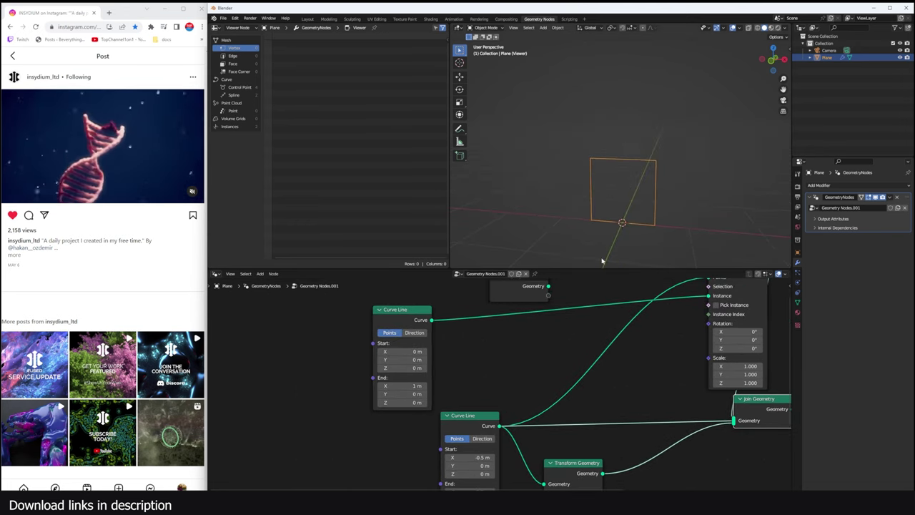
- Insert a Resample Curve node between the vertical Curve Line and the Points input of Instance on Points, with a count of 15
{"action": "middle_click_drag", "start_coordinate": [499, 395], "coordinate": [470, 409]}
{"action": "scroll", "coordinate": [578, 430], "scroll_direction": "down", "scroll_amount": 2}
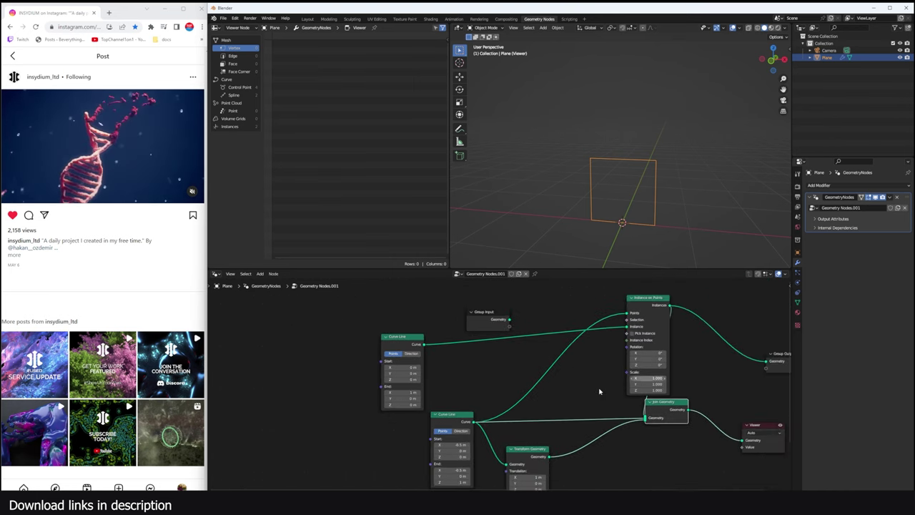
{"action": "left_click_drag", "start_coordinate": [455, 419], "coordinate": [414, 423]}
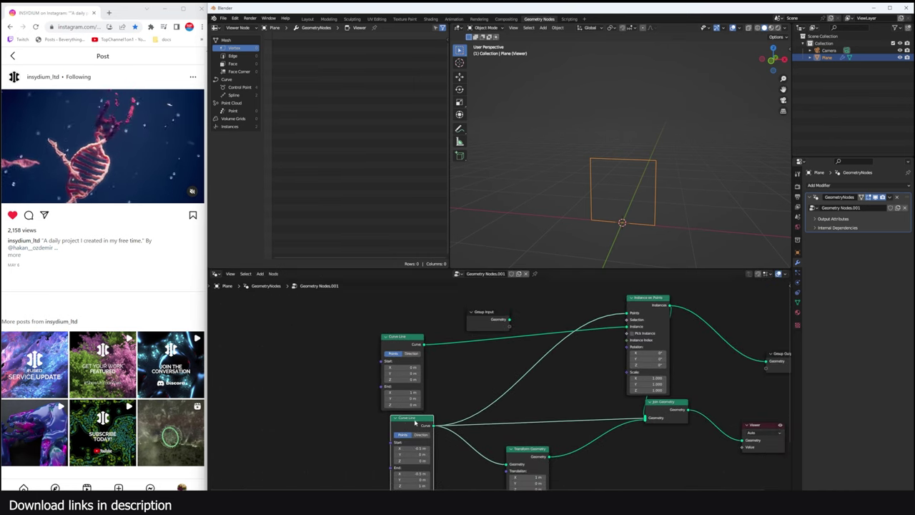
{"action": "middle_click_drag", "start_coordinate": [449, 407], "coordinate": [467, 400]}
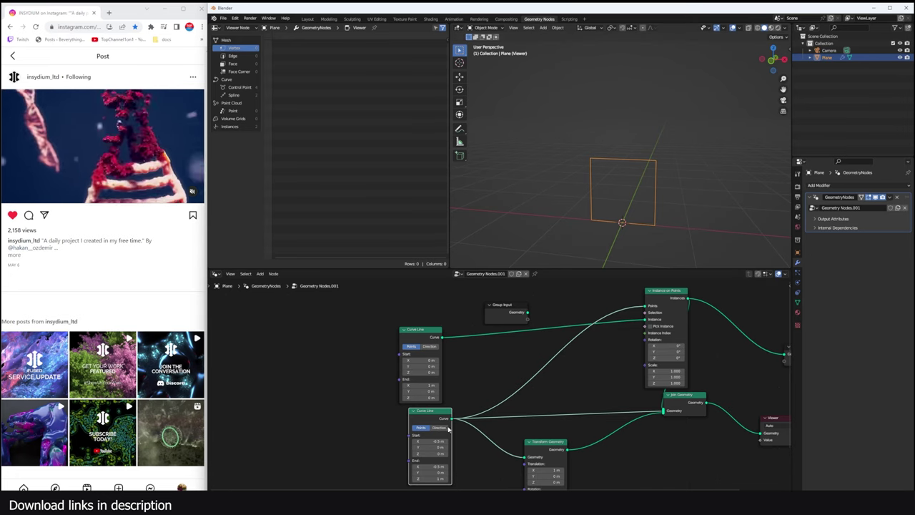
{"action": "key", "text": "shift+a"}
{"action": "type", "text": "mes"}
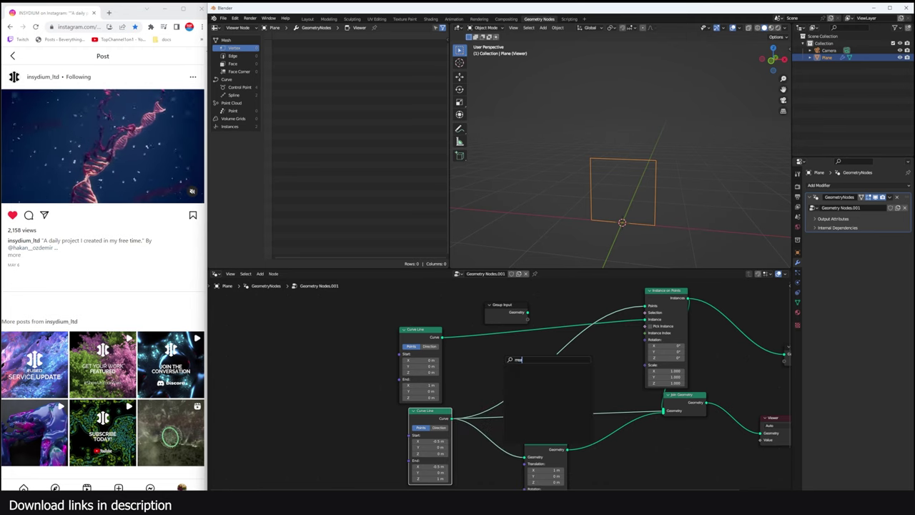
{"action": "key", "text": "ctrl+a"}
{"action": "type", "text": "res"}
{"action": "key", "text": "Return"}
{"action": "left_click", "coordinate": [541, 367]}
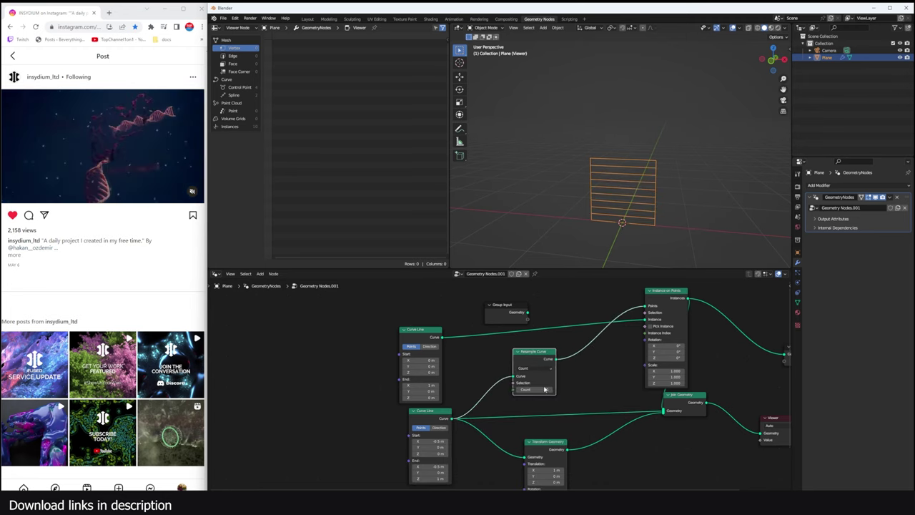
{"action": "mouse_move", "coordinate": [544, 390]}
{"action": "left_mouse_down"}
{"action": "mouse_move", "coordinate": [601, 390]}
{"action": "mouse_move", "coordinate": [533, 390]}
{"action": "mouse_move", "coordinate": [550, 390]}
{"action": "left_mouse_up"}
- Add a reroute on the vertical Curve Line's output links and move Resample Curve ahead of it so it feeds every branch
{"action": "key", "text": "Home"}
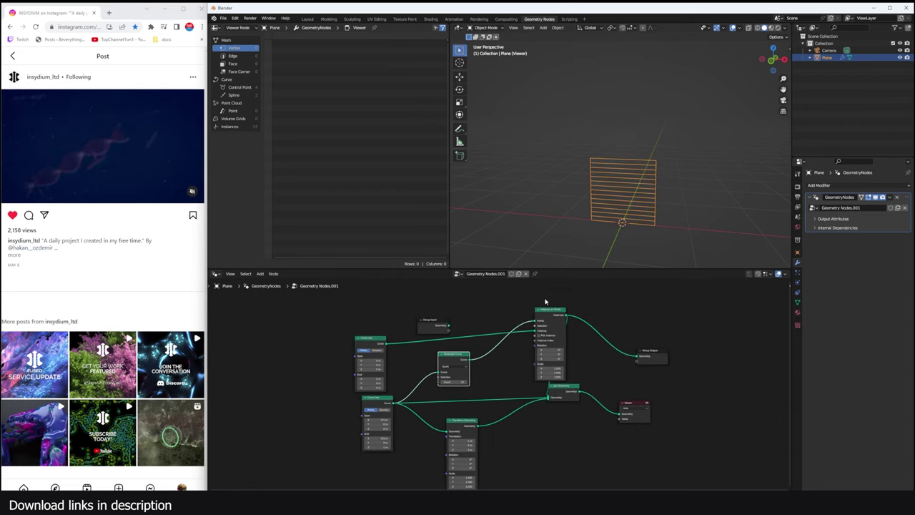
{"action": "left_click_drag", "start_coordinate": [548, 310], "coordinate": [503, 312]}
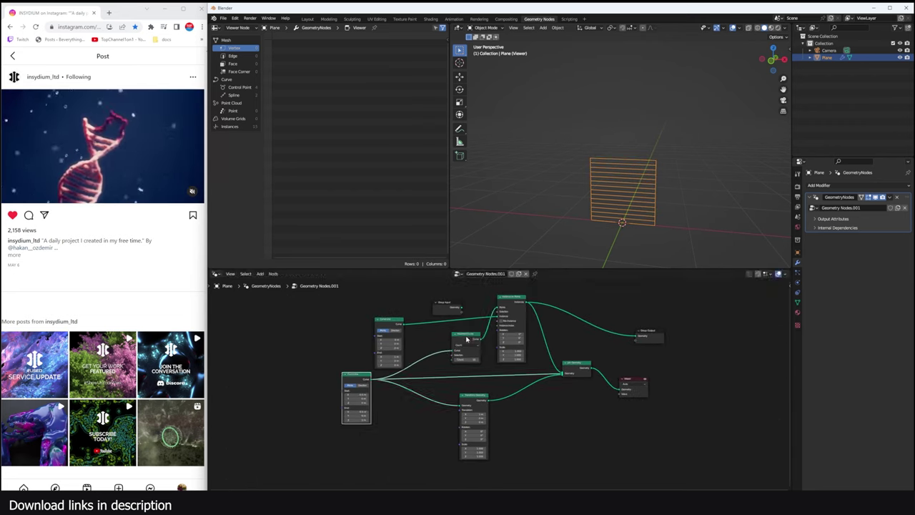
{"action": "left_click_drag", "start_coordinate": [467, 335], "coordinate": [463, 335]}
{"action": "right_click_drag", "start_coordinate": [416, 351], "coordinate": [416, 350], "text": "shift"}
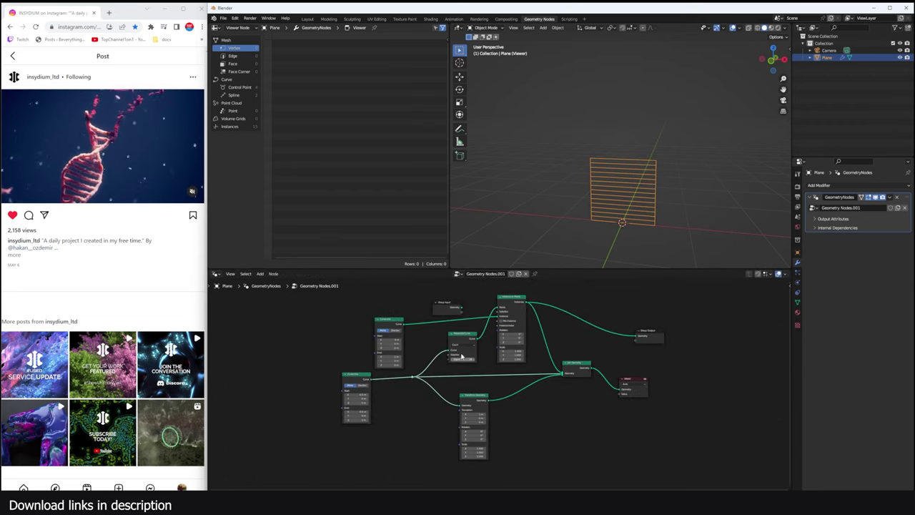
{"action": "left_click_drag", "start_coordinate": [470, 340], "coordinate": [411, 386]}
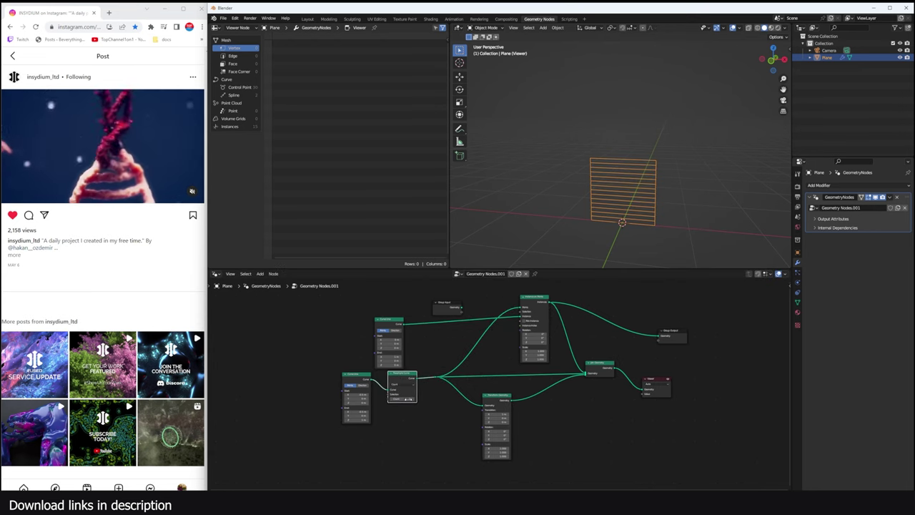
- Move Transform Geometry down and shift the Viewer and Group Output further along to clear space after Join Geometry
{"action": "scroll", "coordinate": [443, 407], "scroll_direction": "up", "scroll_amount": 3}
{"action": "left_click_drag", "start_coordinate": [502, 405], "coordinate": [495, 422]}
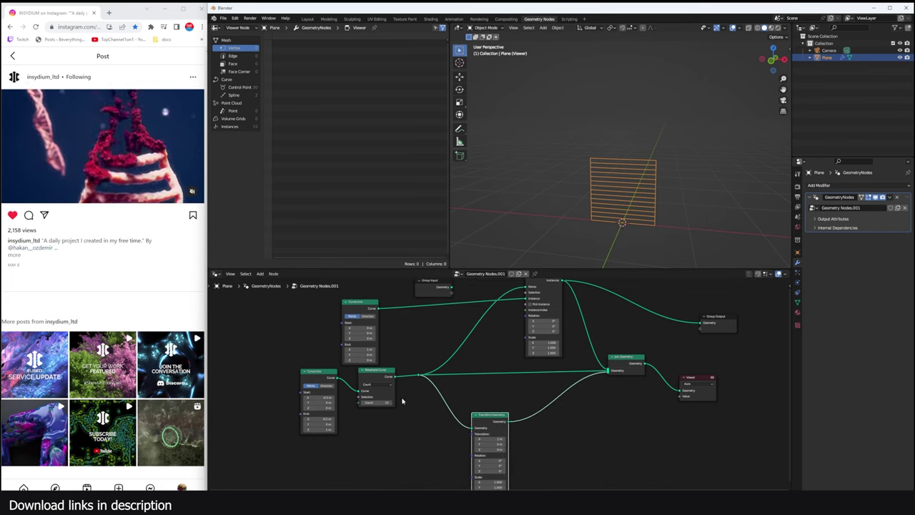
{"action": "middle_click_drag", "start_coordinate": [504, 291], "coordinate": [409, 300]}
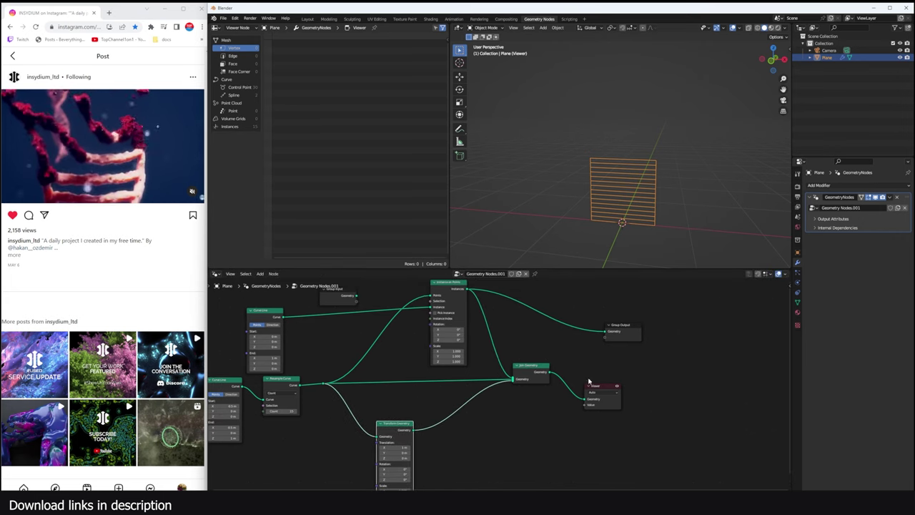
{"action": "left_click_drag", "start_coordinate": [599, 389], "coordinate": [713, 361]}
{"action": "left_click_drag", "start_coordinate": [619, 326], "coordinate": [690, 300]}
{"action": "scroll", "coordinate": [624, 344], "scroll_direction": "up", "scroll_amount": 3}
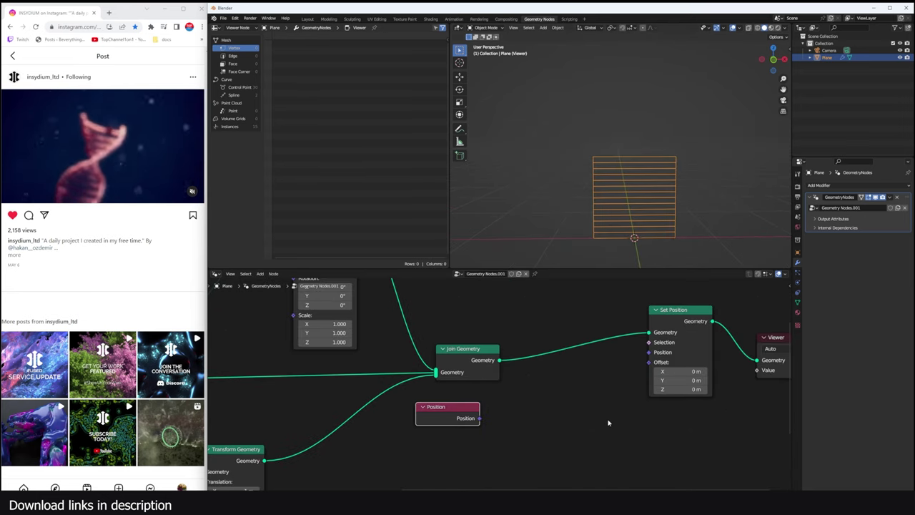
- Add a Vector Rotate node, feed Position into its Vector input and connect its output to Set Position's Position
{"action": "left_click_drag", "start_coordinate": [471, 417], "coordinate": [474, 413]}
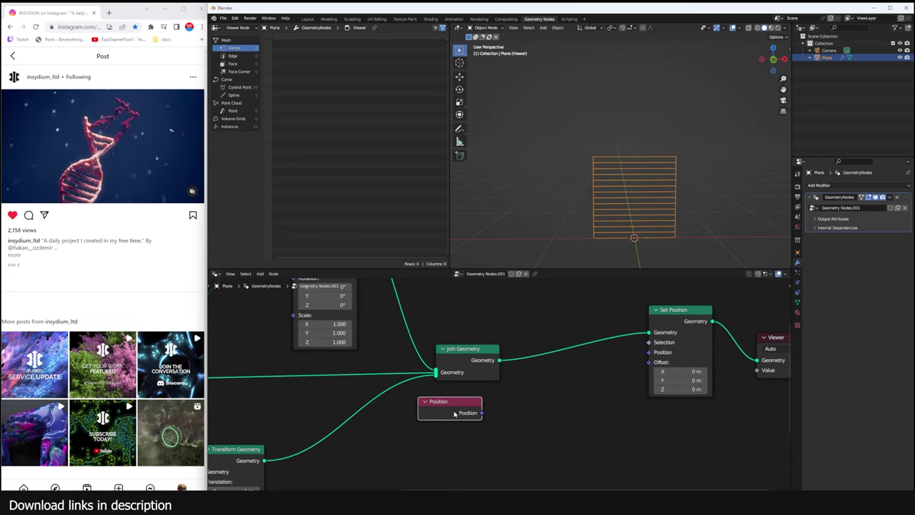
{"action": "key", "text": "shift+a"}
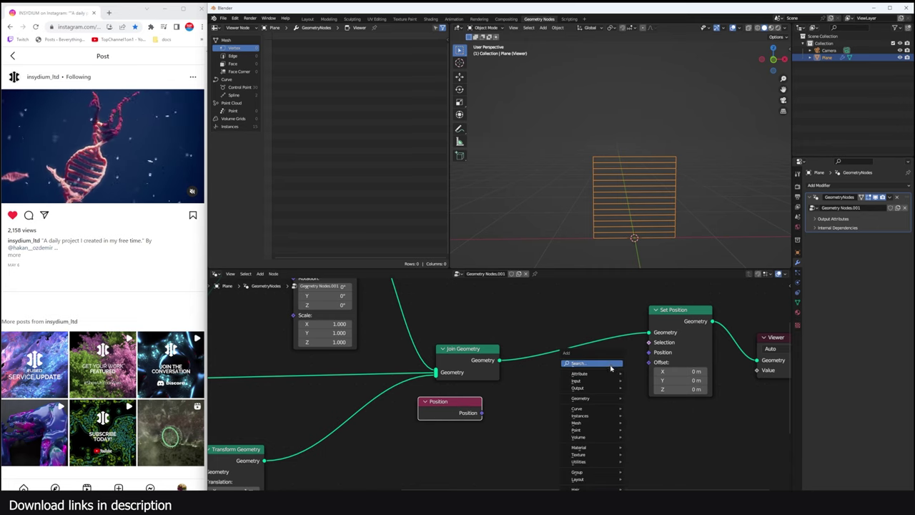
{"action": "left_click", "coordinate": [612, 366]}
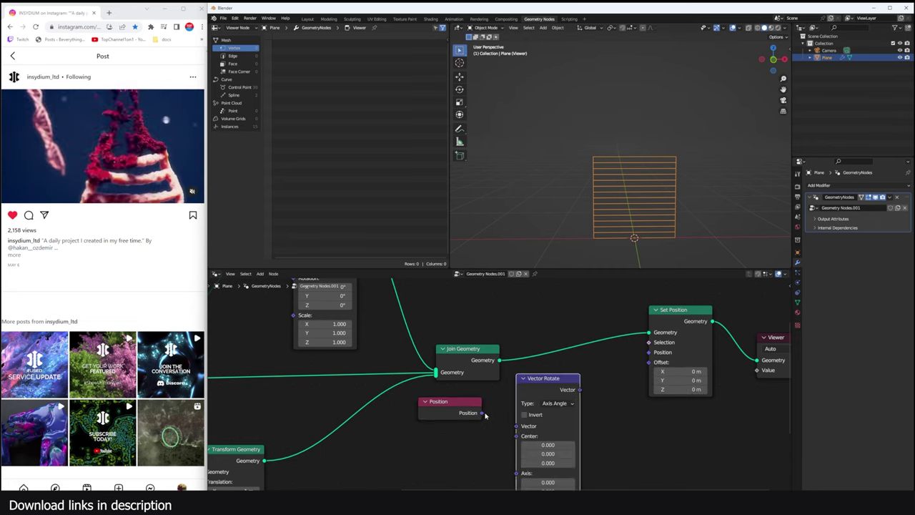
{"action": "left_click_drag", "start_coordinate": [482, 413], "coordinate": [523, 432]}
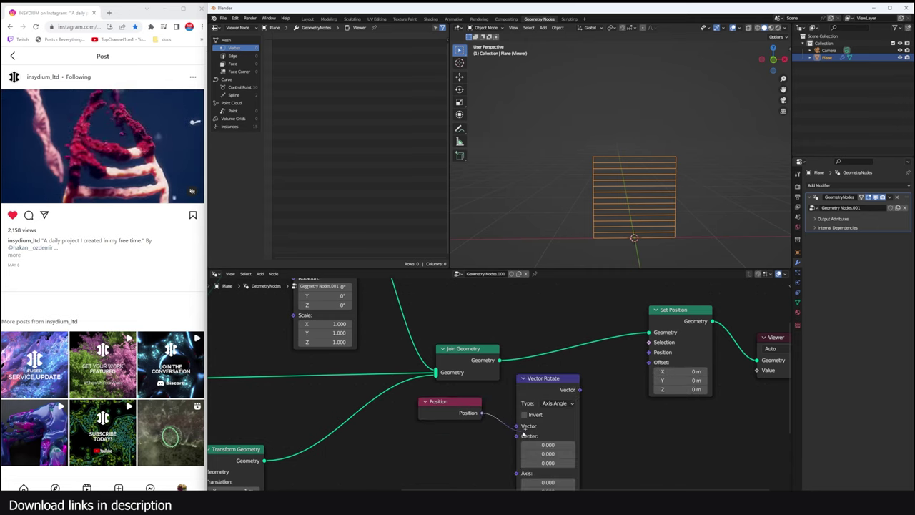
{"action": "left_click_drag", "start_coordinate": [579, 390], "coordinate": [652, 355]}
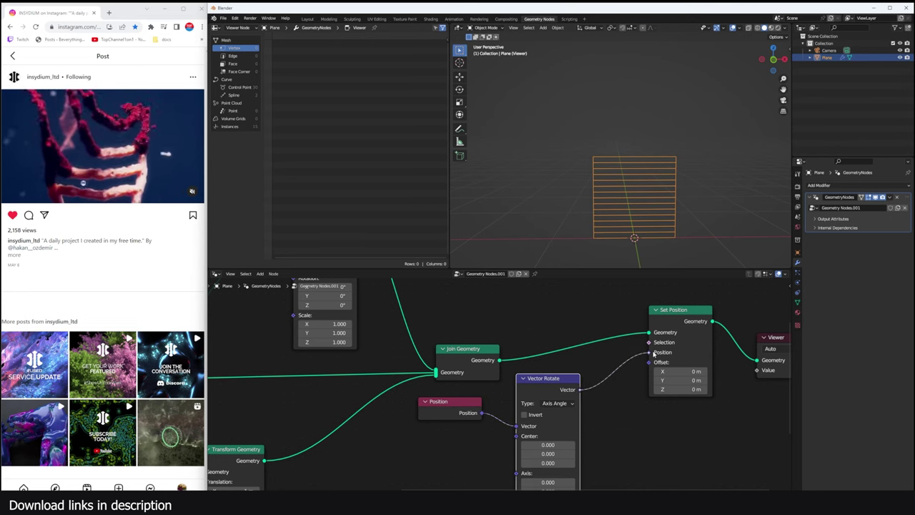
- Try a Vector Rotate angle of about 33° on the ladder and undo it
{"action": "middle_click_drag", "start_coordinate": [592, 409], "coordinate": [624, 354]}
{"action": "left_click_drag", "start_coordinate": [593, 456], "coordinate": [602, 456]}
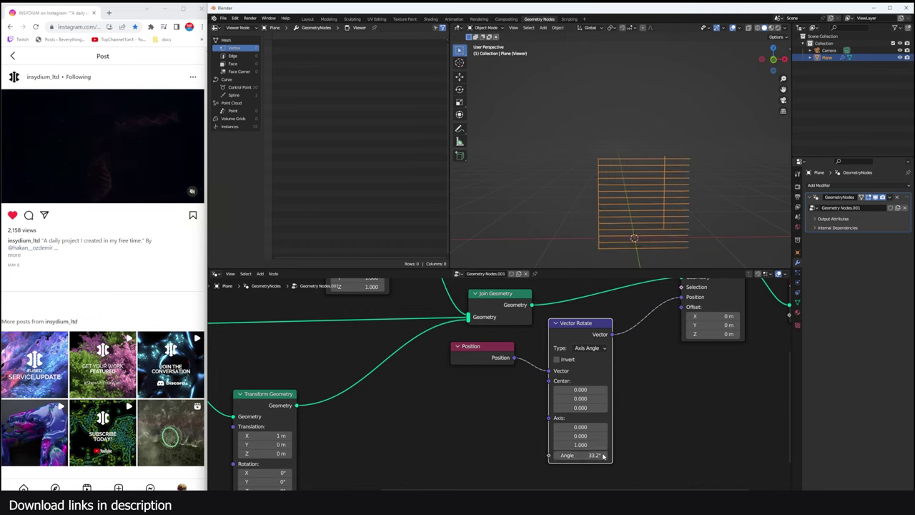
{"action": "key", "text": "ctrl+z"}
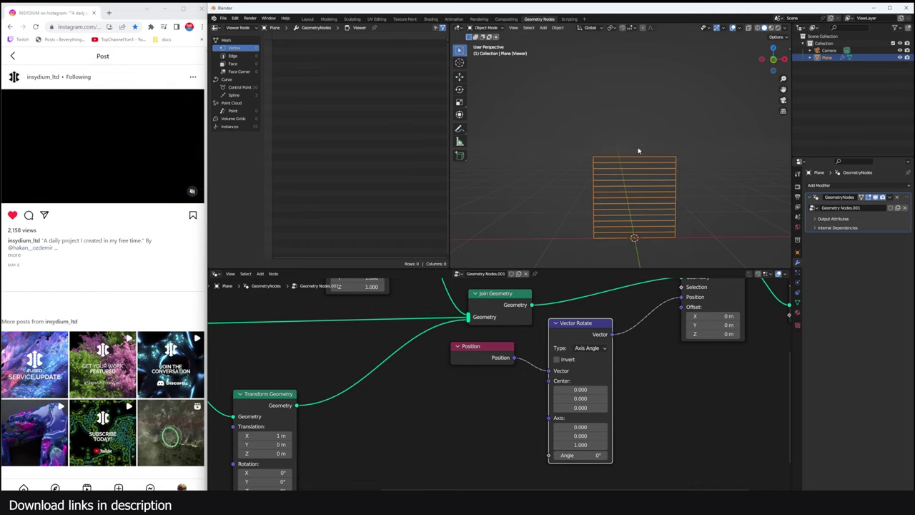
- Spread the Position and Vector Rotate nodes apart to make room between them
{"action": "scroll", "coordinate": [505, 407], "scroll_direction": "down", "scroll_amount": 1}
{"action": "middle_click_drag", "start_coordinate": [637, 387], "coordinate": [666, 378]}
{"action": "left_click_drag", "start_coordinate": [597, 335], "coordinate": [642, 331]}
{"action": "middle_click_drag", "start_coordinate": [557, 400], "coordinate": [583, 395]}
{"action": "key", "text": "shift+a"}
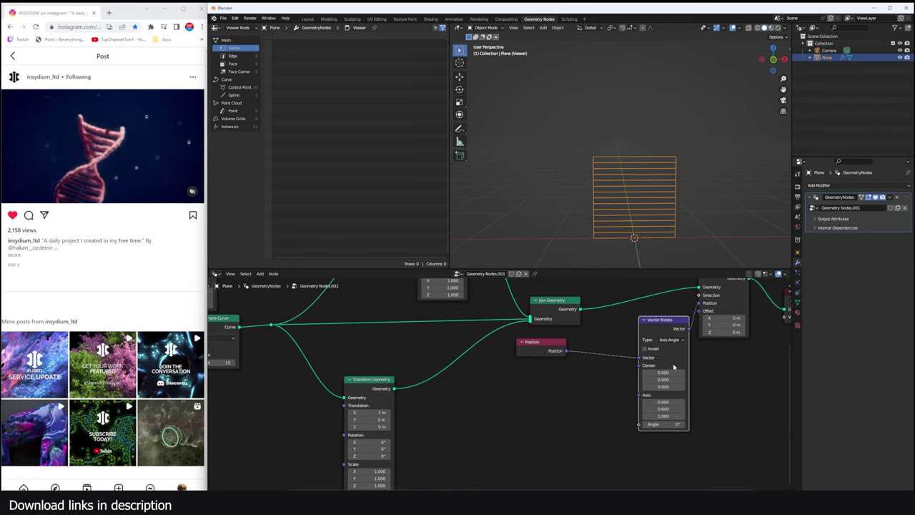
{"action": "left_click_drag", "start_coordinate": [531, 345], "coordinate": [492, 360]}
- Add a Separate XYZ node fed by Position and connect its Z output to Vector Rotate's Angle
{"action": "key", "text": "shift+a"}
{"action": "left_click", "coordinate": [527, 347]}
{"action": "type", "text": "x"}
{"action": "left_click", "coordinate": [543, 367]}
{"action": "left_click", "coordinate": [558, 397]}
{"action": "left_click", "coordinate": [534, 374]}
{"action": "left_click_drag", "start_coordinate": [527, 365], "coordinate": [638, 425]}
{"action": "middle_click_drag", "start_coordinate": [689, 218], "coordinate": [588, 204]}
- Insert a Realize Instances node between Instance on Points and Join Geometry
{"action": "middle_click_drag", "start_coordinate": [529, 406], "coordinate": [614, 454]}
{"action": "scroll", "coordinate": [527, 356], "scroll_direction": "down", "scroll_amount": 3}
{"action": "middle_click_drag", "start_coordinate": [418, 358], "coordinate": [389, 381]}
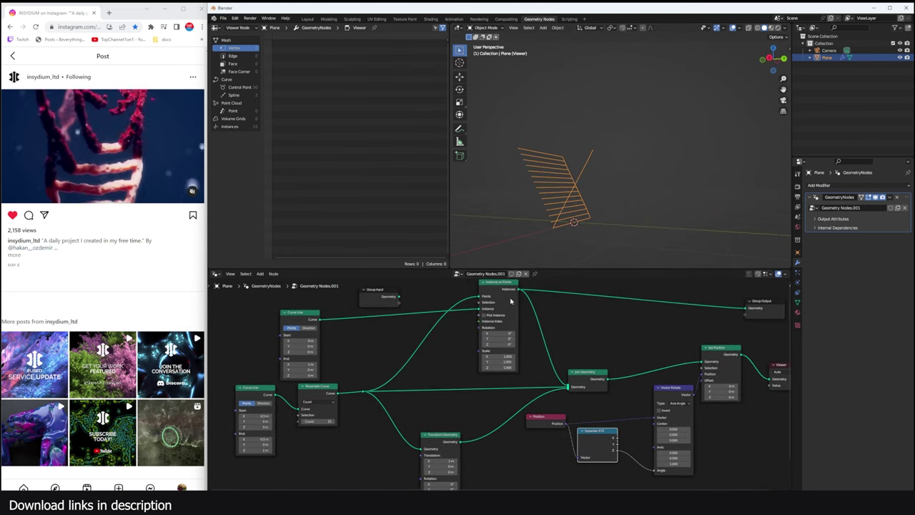
{"action": "left_click_drag", "start_coordinate": [511, 301], "coordinate": [475, 310]}
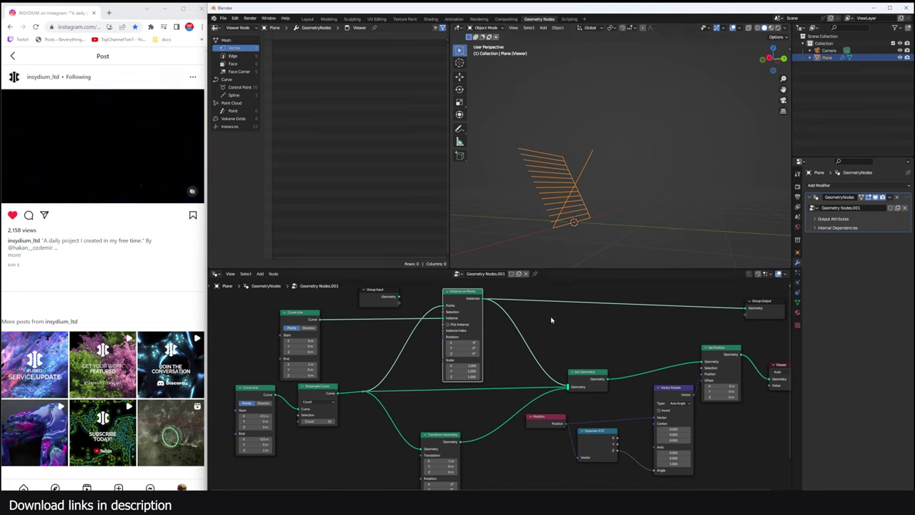
{"action": "key", "text": "shift+a"}
{"action": "key", "text": "shift+a"}
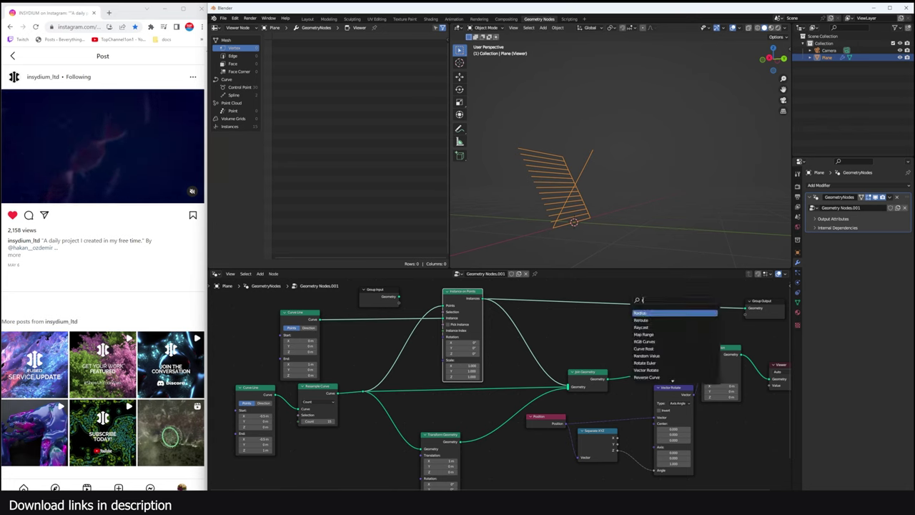
{"action": "type", "text": "rea"}
{"action": "left_click_drag", "start_coordinate": [504, 346], "coordinate": [514, 349]}
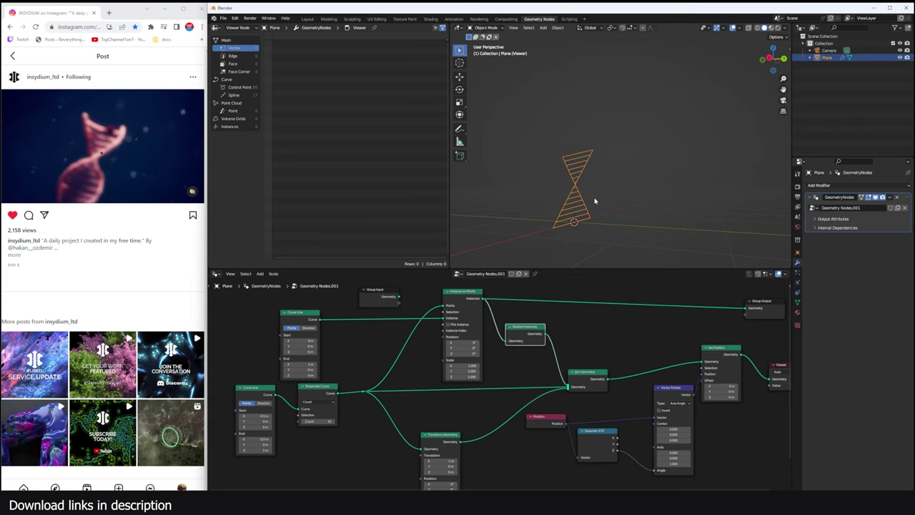
- Set the vertical line's Resample Curve count to 10
{"action": "middle_click_drag", "start_coordinate": [592, 200], "coordinate": [633, 206]}
{"action": "scroll", "coordinate": [547, 392], "scroll_direction": "down", "scroll_amount": 2}
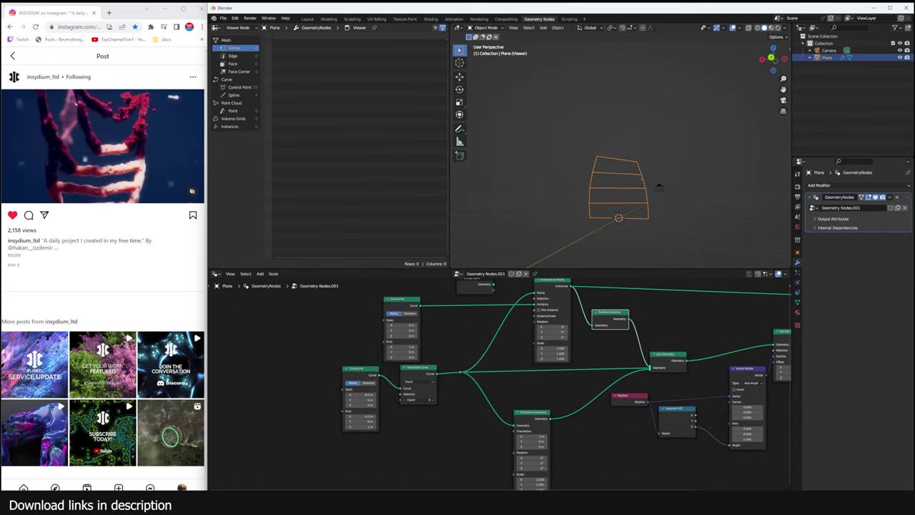
{"action": "mouse_move", "coordinate": [418, 400]}
{"action": "left_mouse_down"}
{"action": "mouse_move", "coordinate": [407, 400]}
{"action": "mouse_move", "coordinate": [431, 399]}
{"action": "left_mouse_up"}
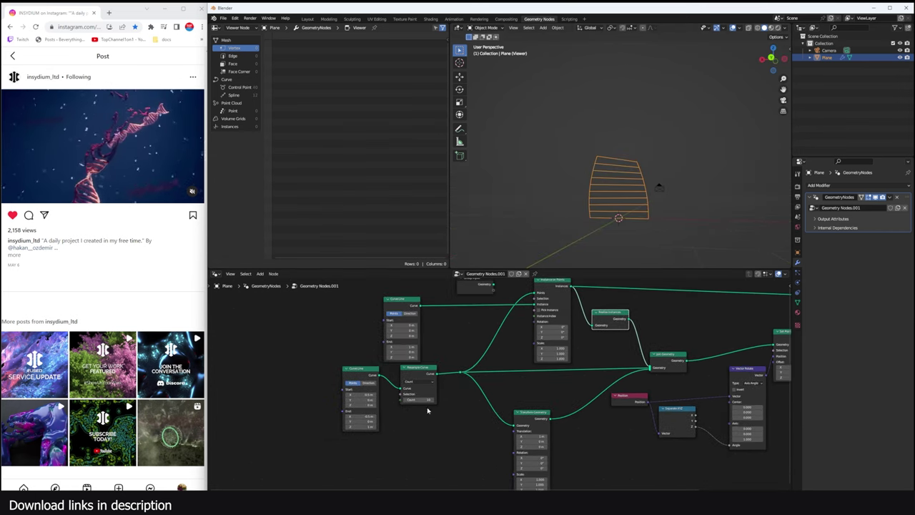
- Move Transform Geometry up and increase the vertical Curve Line's end Z to make the ladder about three times taller
{"action": "middle_click_drag", "start_coordinate": [494, 444], "coordinate": [475, 404]}
{"action": "left_click_drag", "start_coordinate": [511, 375], "coordinate": [502, 352]}
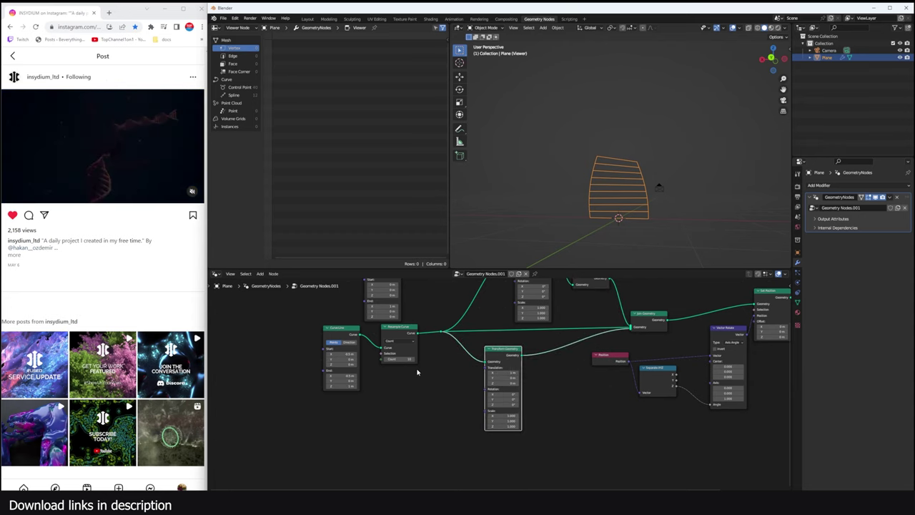
{"action": "middle_click_drag", "start_coordinate": [397, 388], "coordinate": [418, 408]}
{"action": "left_click_drag", "start_coordinate": [373, 405], "coordinate": [418, 405]}
- Shift Separate XYZ away from Vector Rotate and insert a Math node between its Z output and the Angle input
{"action": "middle_click_drag", "start_coordinate": [624, 203], "coordinate": [565, 212]}
{"action": "scroll", "coordinate": [566, 212], "scroll_direction": "up", "scroll_amount": 1}
{"action": "scroll", "coordinate": [572, 214], "scroll_direction": "down", "scroll_amount": 1}
{"action": "middle_click_drag", "start_coordinate": [659, 388], "coordinate": [516, 361]}
{"action": "scroll", "coordinate": [717, 198], "scroll_direction": "down", "scroll_amount": 4}
{"action": "middle_click_drag", "start_coordinate": [715, 199], "coordinate": [709, 216]}
{"action": "scroll", "coordinate": [569, 396], "scroll_direction": "up", "scroll_amount": 4}
{"action": "left_click_drag", "start_coordinate": [539, 379], "coordinate": [509, 395]}
{"action": "key", "text": "shift+a"}
{"action": "left_click", "coordinate": [564, 364]}
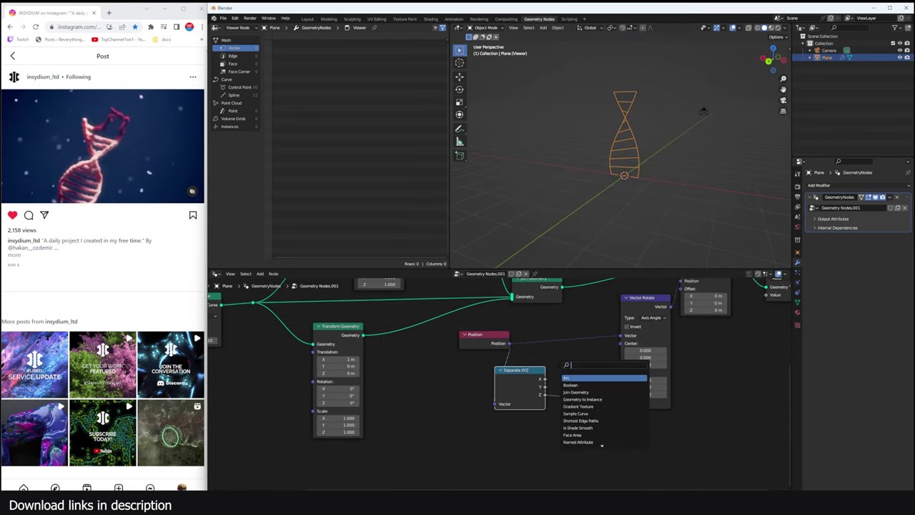
{"action": "type", "text": "math"}
{"action": "key", "text": "Return"}
{"action": "left_click", "coordinate": [576, 394]}
- Set the second value of the Add math node to 1
{"action": "left_click_drag", "start_coordinate": [607, 420], "coordinate": [725, 419]}
{"action": "right_click", "coordinate": [608, 419]}
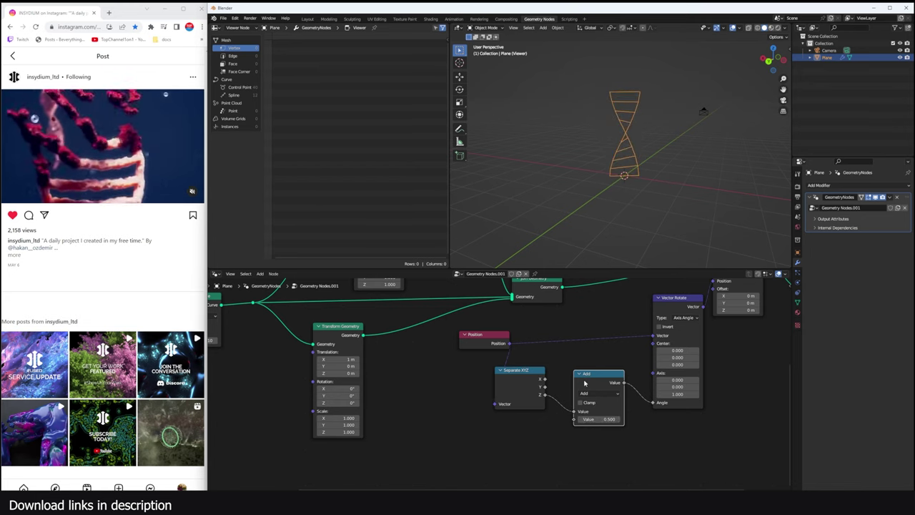
{"action": "left_click_drag", "start_coordinate": [602, 419], "coordinate": [649, 418]}
- Duplicate the Add node onto the link to Angle, switch the copy to Multiply and set its value to 3.3
{"action": "key", "text": "shift+d"}
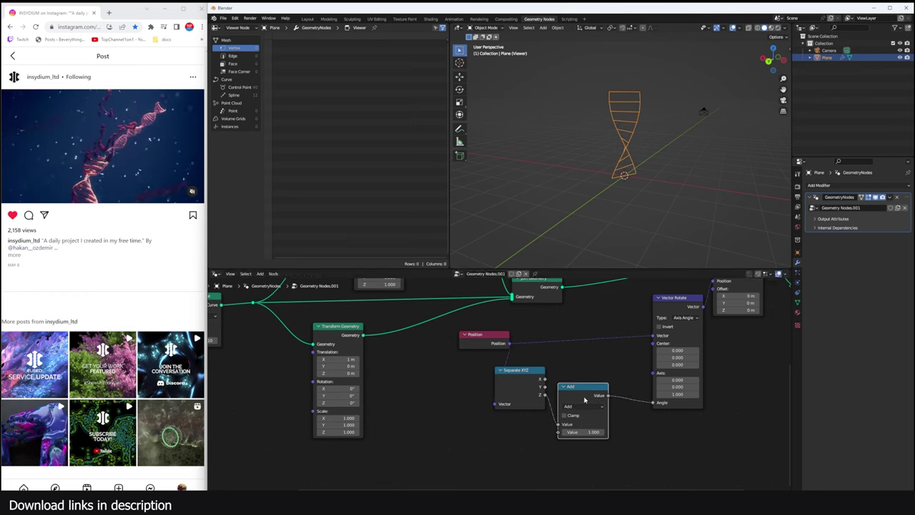
{"action": "left_click", "coordinate": [624, 395]}
{"action": "middle_click_drag", "start_coordinate": [624, 395], "coordinate": [595, 388]}
{"action": "left_click", "coordinate": [637, 395]}
{"action": "left_click", "coordinate": [632, 320]}
{"action": "mouse_move", "coordinate": [632, 419]}
{"action": "left_mouse_down"}
{"action": "mouse_move", "coordinate": [669, 420]}
{"action": "mouse_move", "coordinate": [632, 420]}
{"action": "left_mouse_up"}
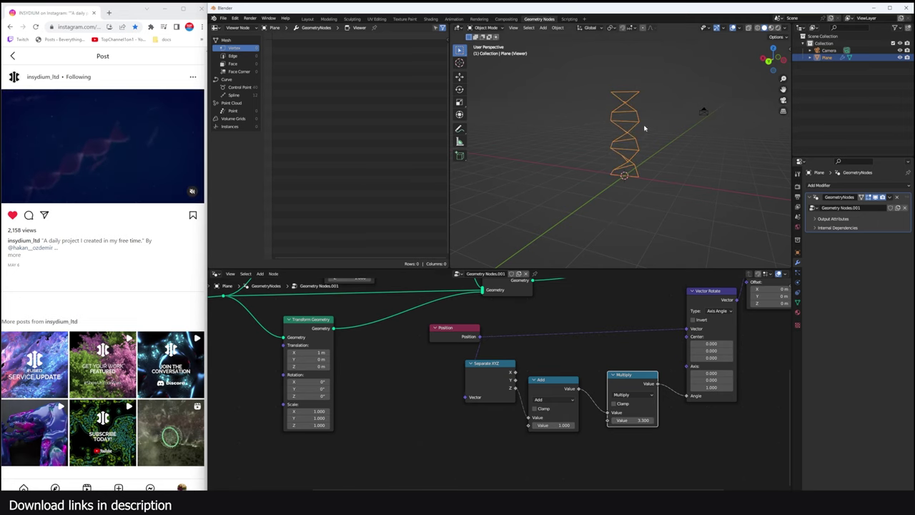
- Insert a second Resample Curve node between Join Geometry and Set Position
{"action": "middle_click_drag", "start_coordinate": [644, 129], "coordinate": [697, 133]}
{"action": "middle_click_drag", "start_coordinate": [494, 346], "coordinate": [658, 331]}
{"action": "middle_click_drag", "start_coordinate": [623, 85], "coordinate": [645, 167]}
{"action": "scroll", "coordinate": [625, 114], "scroll_direction": "up", "scroll_amount": 3}
{"action": "scroll", "coordinate": [611, 359], "scroll_direction": "down", "scroll_amount": 5}
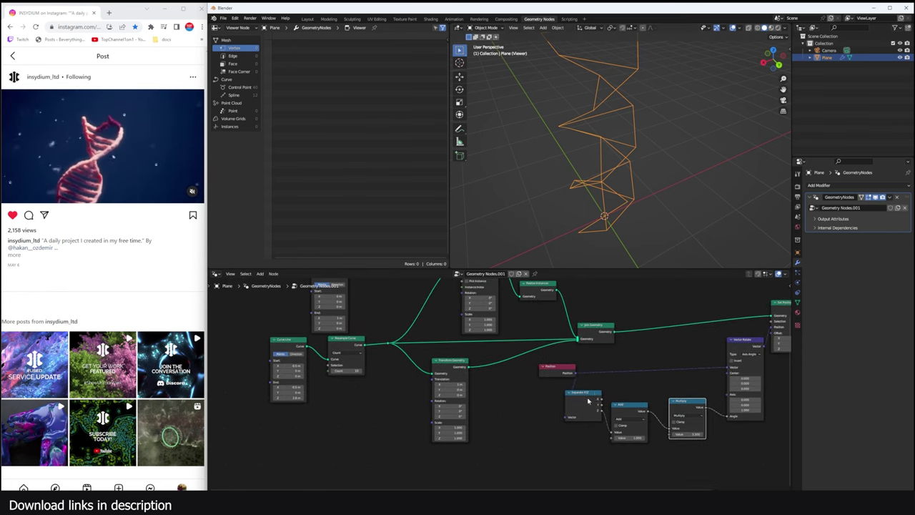
{"action": "key", "text": "shift+a"}
{"action": "left_click", "coordinate": [653, 338]}
{"action": "left_click", "coordinate": [658, 329]}
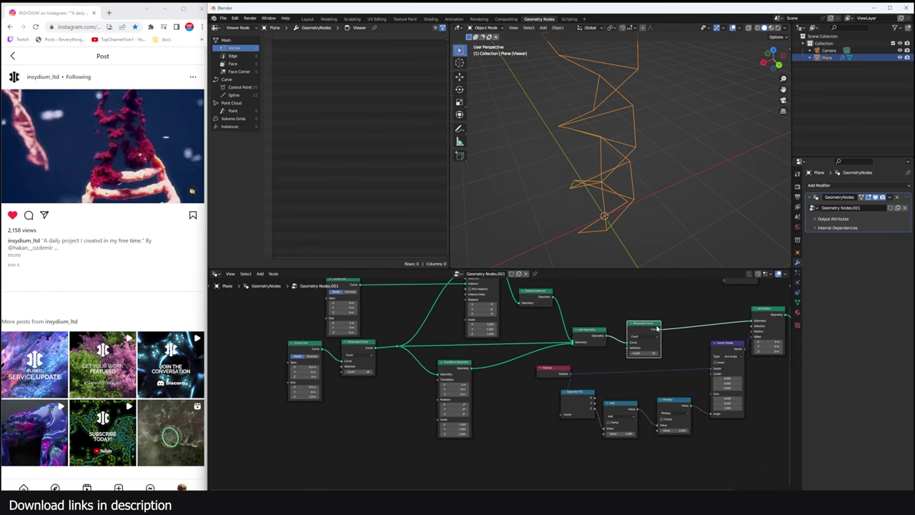
- Set the second Resample Curve's count to 41 and the first Resample Curve's count to 18
{"action": "left_click_drag", "start_coordinate": [652, 353], "coordinate": [666, 353]}
{"action": "middle_click_drag", "start_coordinate": [647, 254], "coordinate": [620, 211]}
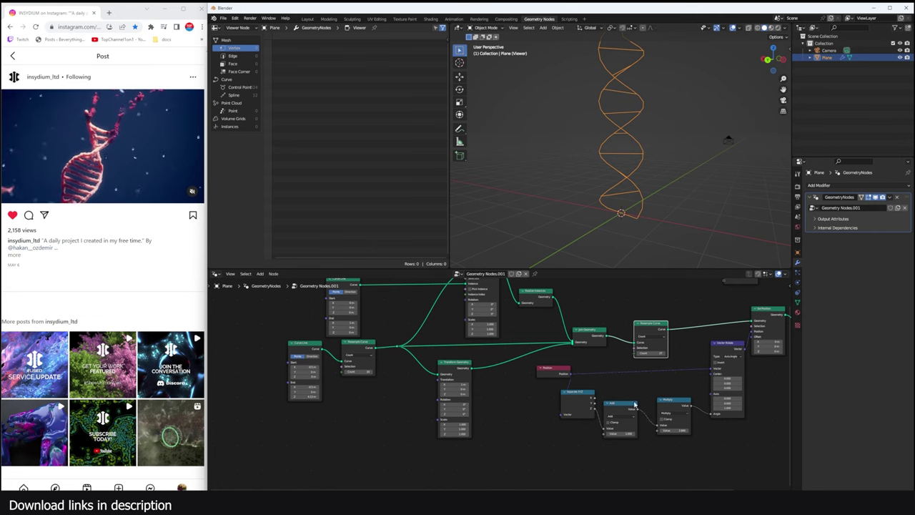
{"action": "middle_click_drag", "start_coordinate": [634, 404], "coordinate": [652, 429]}
{"action": "left_click_drag", "start_coordinate": [381, 394], "coordinate": [411, 394]}
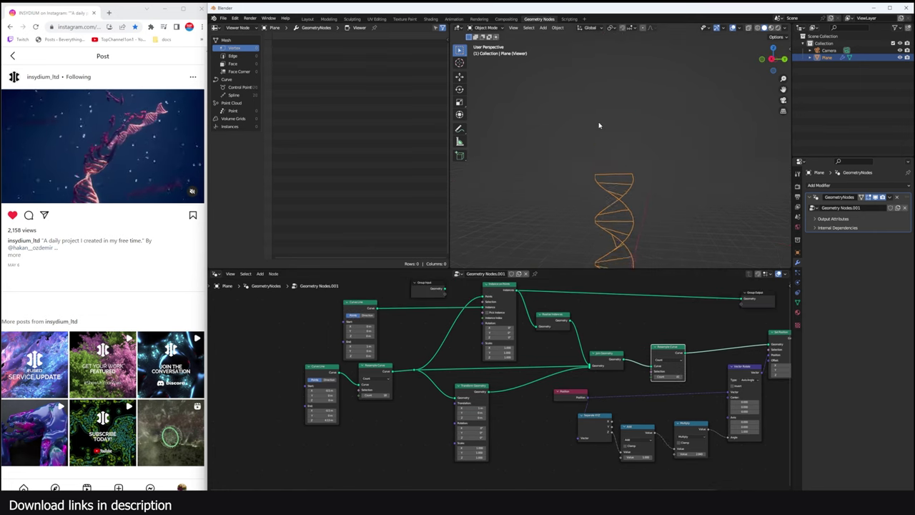
{"action": "middle_click_drag", "start_coordinate": [598, 124], "coordinate": [602, 131]}
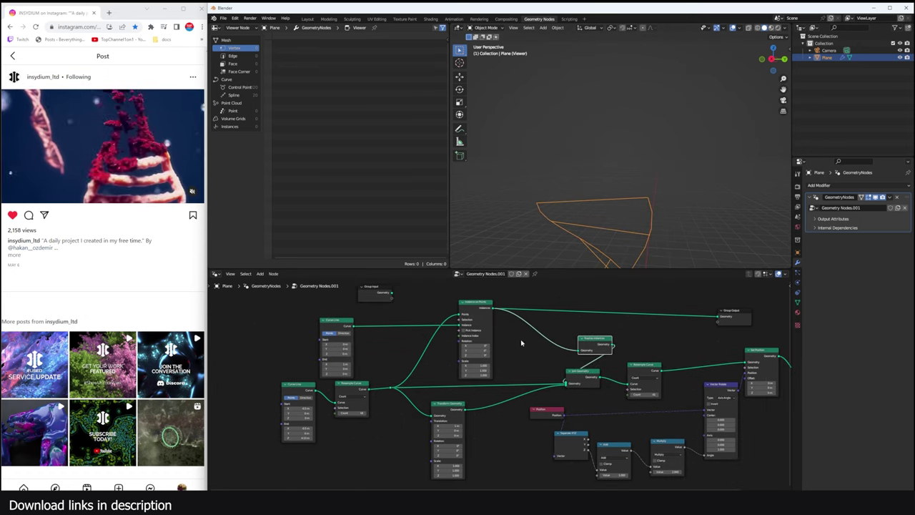
- Insert a Delete Geometry node between Instance on Points and Realize Instances
{"action": "scroll", "coordinate": [500, 385], "scroll_direction": "up", "scroll_amount": 1}
{"action": "key", "text": "shift+a"}
{"action": "type", "text": "de"}
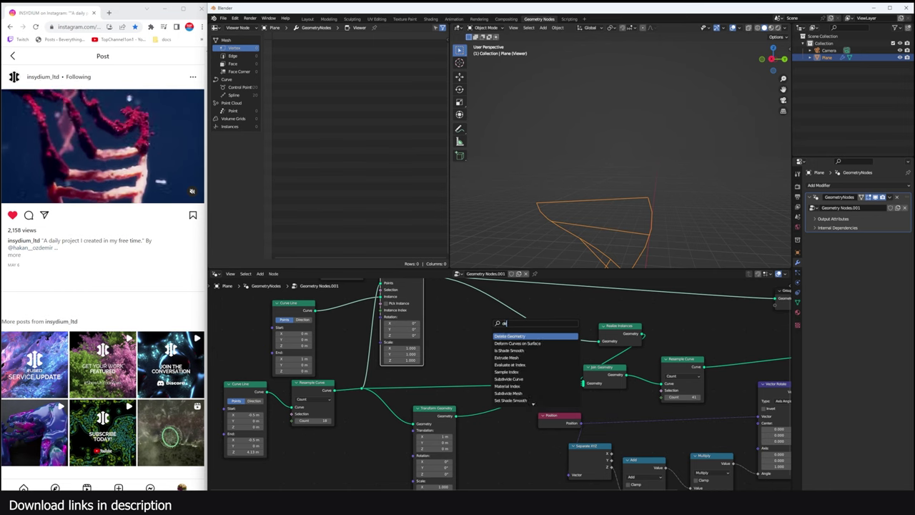
{"action": "key", "text": "Return"}
{"action": "middle_click_drag", "start_coordinate": [494, 322], "coordinate": [513, 322]}
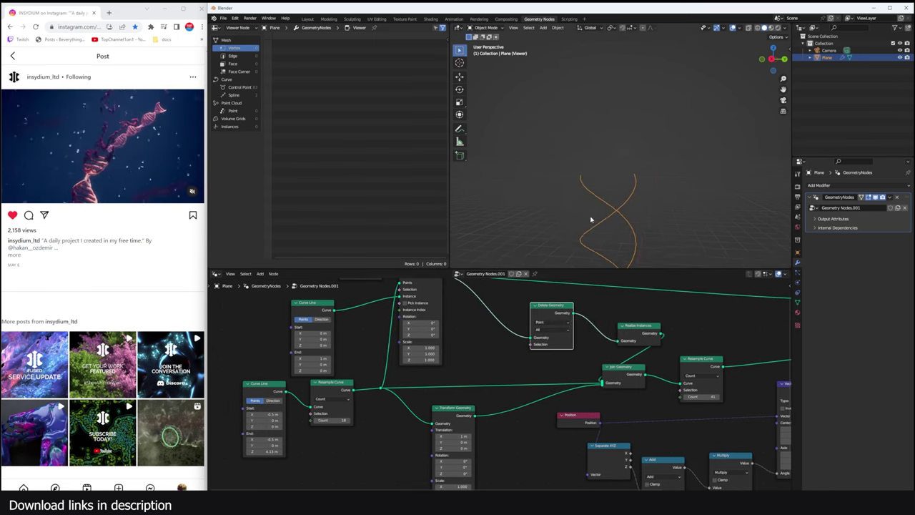
- Switch the Delete Geometry node's domain to Instance
{"action": "left_click", "coordinate": [550, 323]}
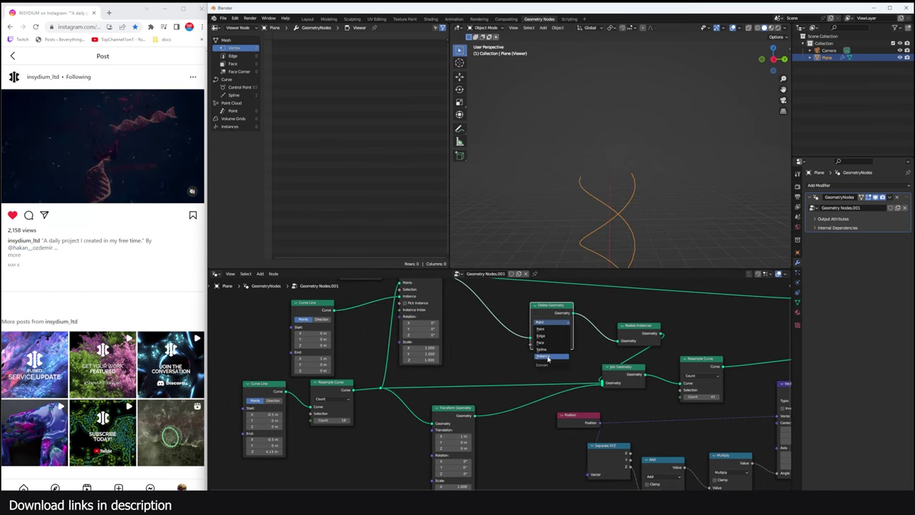
{"action": "left_click", "coordinate": [548, 356]}
{"action": "left_click_drag", "start_coordinate": [557, 313], "coordinate": [568, 311]}
{"action": "scroll", "coordinate": [620, 199], "scroll_direction": "down", "scroll_amount": 3}
{"action": "middle_click_drag", "start_coordinate": [620, 198], "coordinate": [632, 239]}
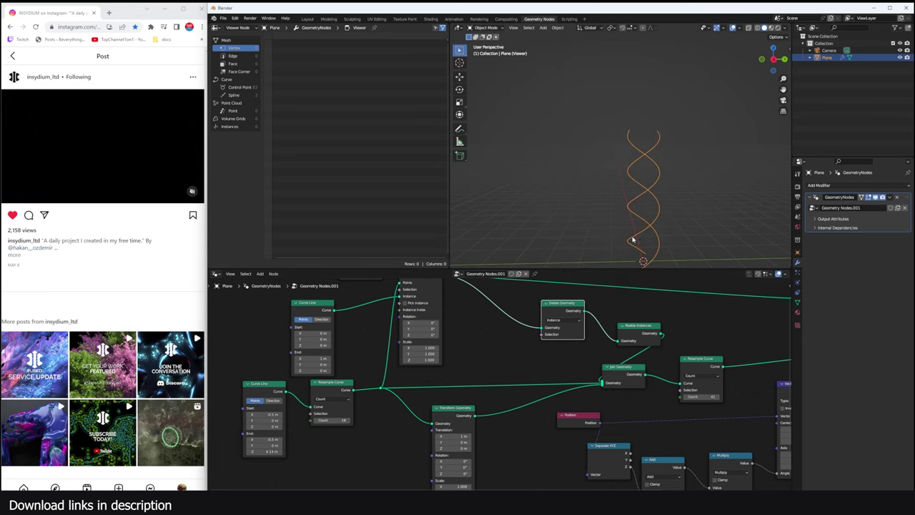
- Add a Domain Size node set to Instances and feed it from the Instance on Points output
{"action": "middle_click_drag", "start_coordinate": [519, 347], "coordinate": [527, 364]}
{"action": "scroll", "coordinate": [528, 365], "scroll_direction": "up", "scroll_amount": 2}
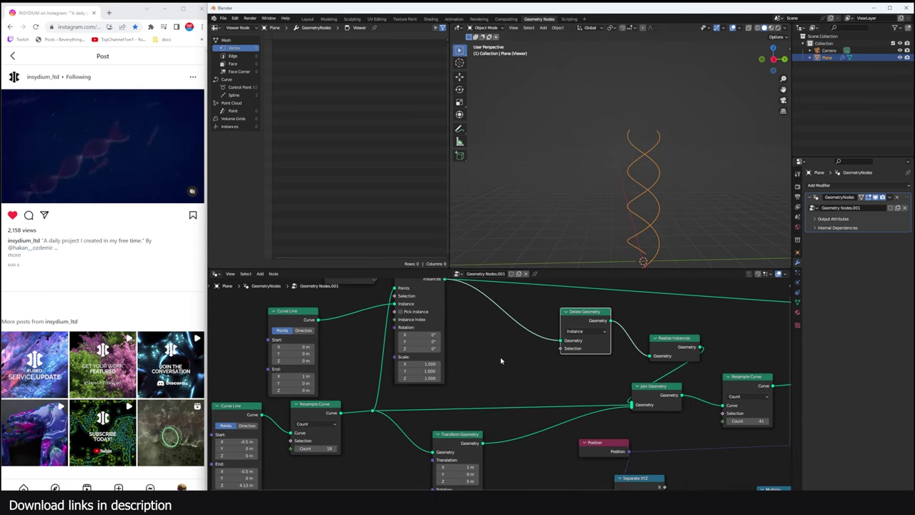
{"action": "middle_click_drag", "start_coordinate": [478, 345], "coordinate": [492, 356]}
{"action": "key", "text": "shift+a"}
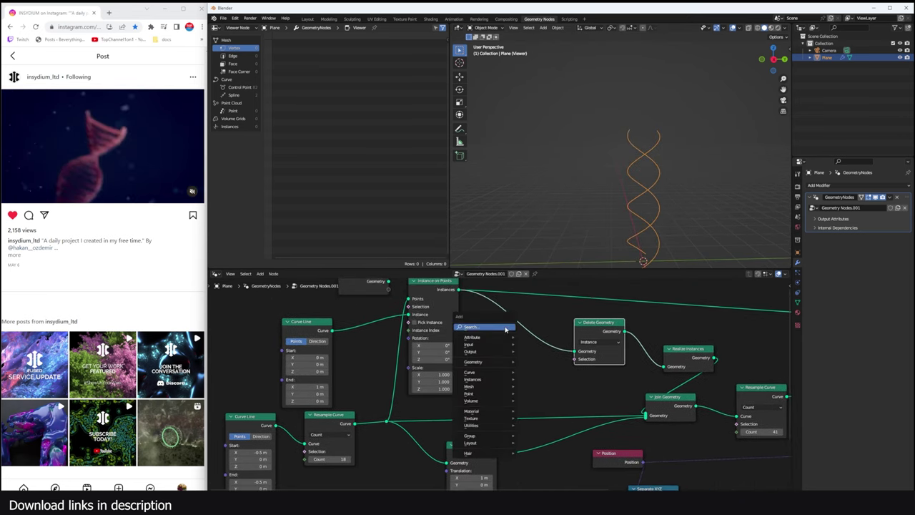
{"action": "left_click", "coordinate": [506, 330]}
{"action": "type", "text": "dom"}
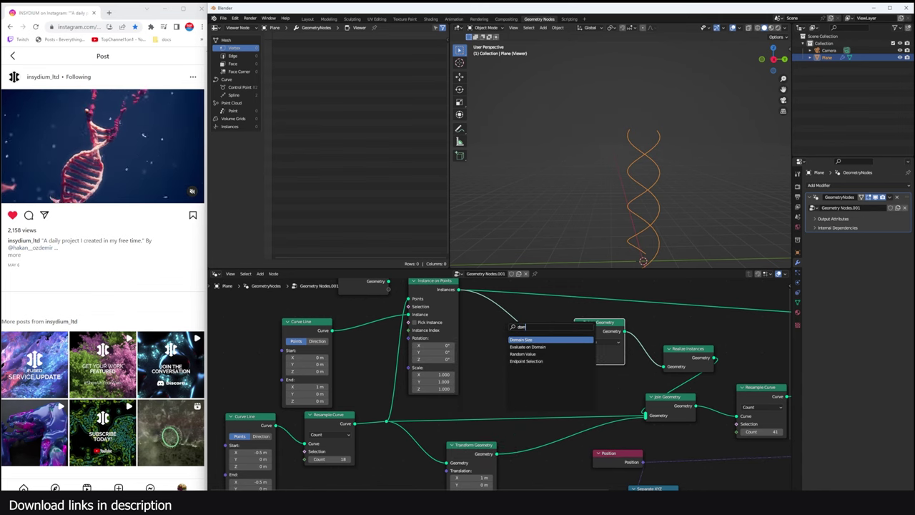
{"action": "key", "text": "Return"}
{"action": "middle_click_drag", "start_coordinate": [619, 339], "coordinate": [498, 361]}
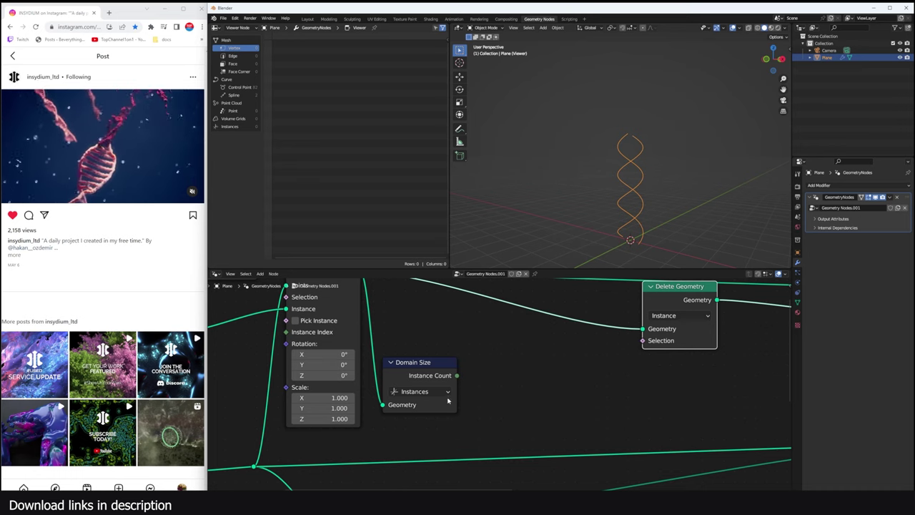
{"action": "left_click_drag", "start_coordinate": [427, 376], "coordinate": [451, 347]}
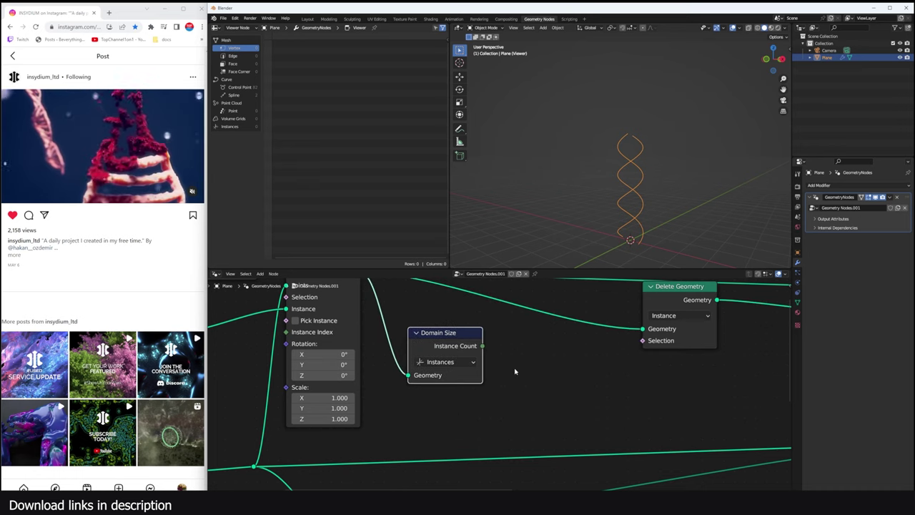
- Add an Index node and place it just below Domain Size
{"action": "key", "text": "shift+a"}
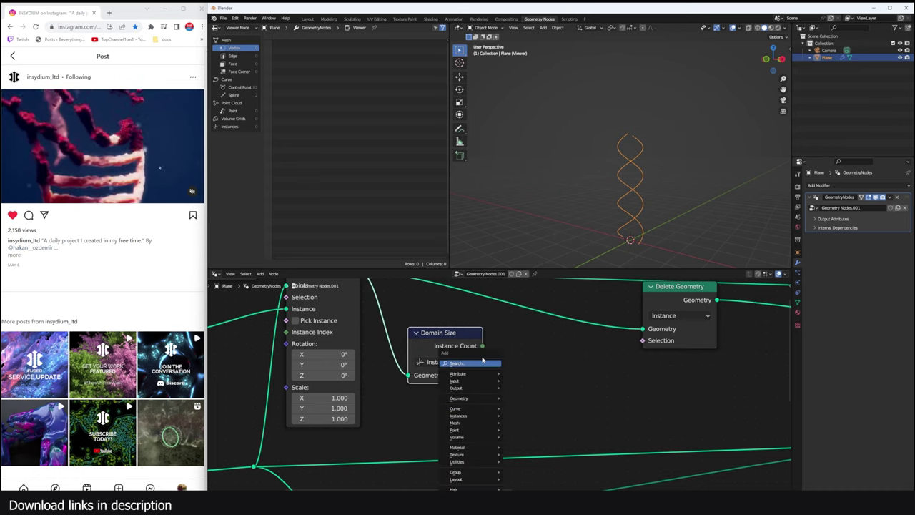
{"action": "left_click", "coordinate": [471, 363]}
{"action": "type", "text": "Index"}
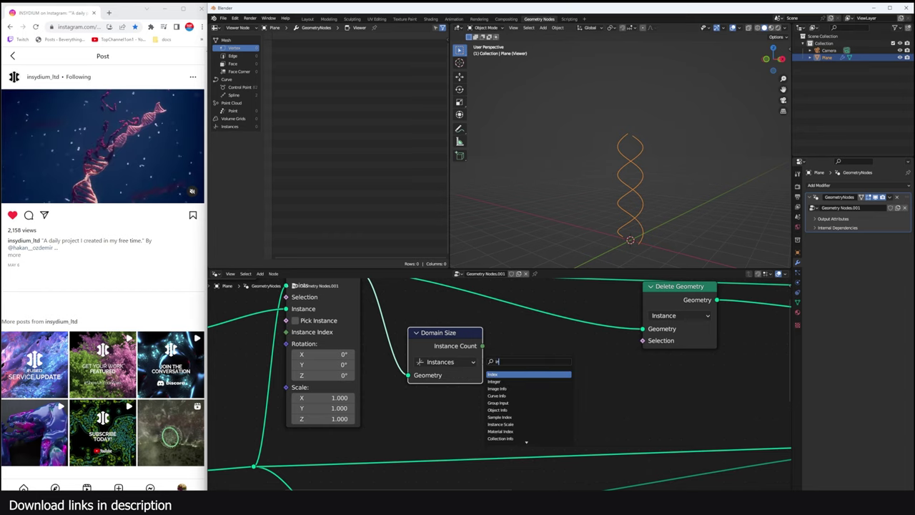
{"action": "left_click", "coordinate": [496, 373]}
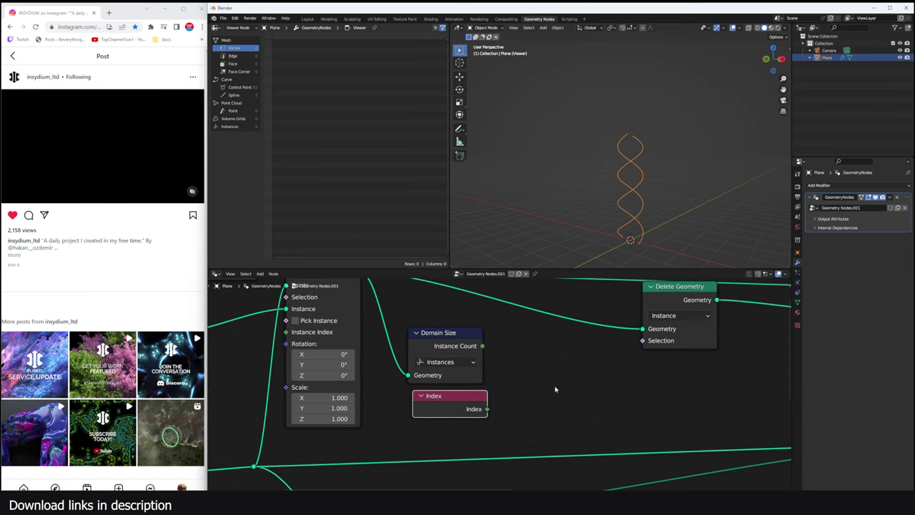
- Add a Compare node set to Equal, linking Index to its A input and Instance Count to B
{"action": "middle_click_drag", "start_coordinate": [557, 388], "coordinate": [541, 404]}
{"action": "key", "text": "shift+a"}
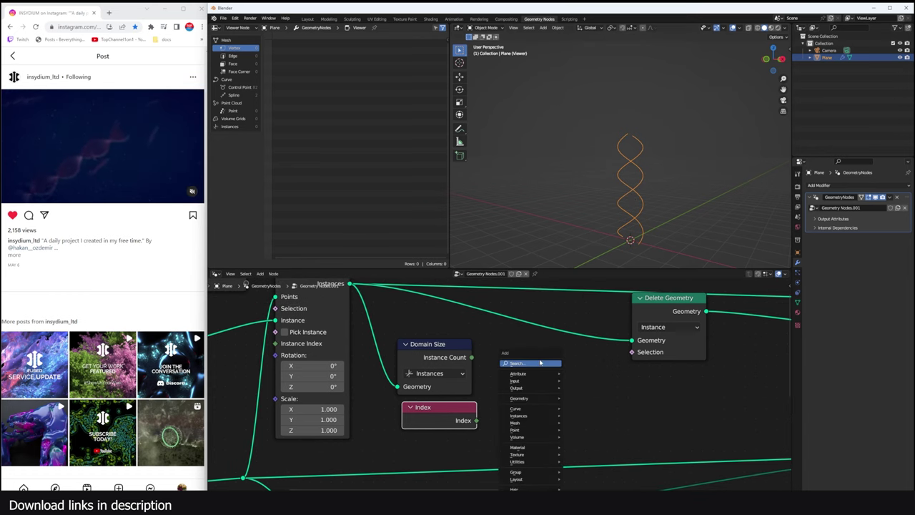
{"action": "left_click", "coordinate": [549, 373]}
{"action": "type", "text": "com"}
{"action": "left_click", "coordinate": [549, 373]}
{"action": "left_click_drag", "start_coordinate": [477, 420], "coordinate": [533, 403]}
{"action": "left_click", "coordinate": [570, 390]}
{"action": "left_click", "coordinate": [564, 449]}
{"action": "left_click_drag", "start_coordinate": [472, 357], "coordinate": [532, 415]}
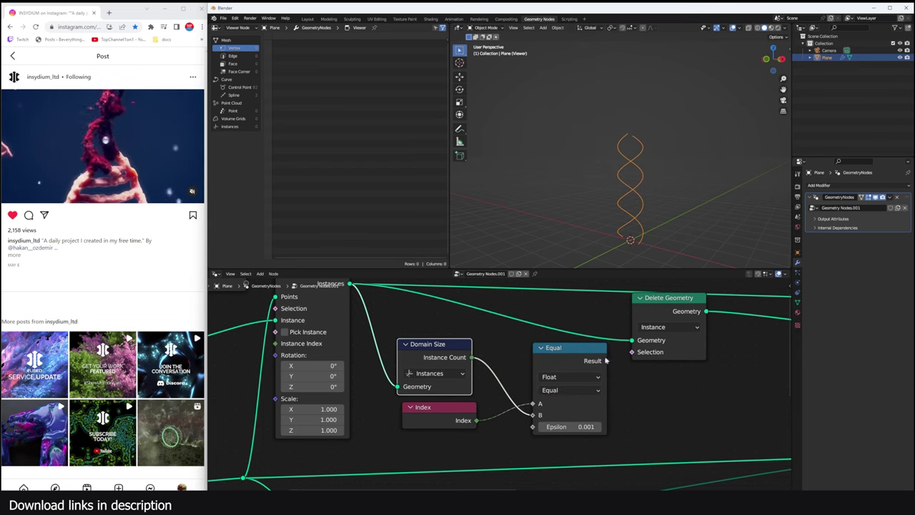
- Link the Equal result to Delete Geometry's Selection and set the Equal node's epsilon to 1.301
{"action": "left_click_drag", "start_coordinate": [606, 360], "coordinate": [631, 351]}
{"action": "mouse_move", "coordinate": [661, 224]}
{"action": "middle_mouse_down"}
{"action": "mouse_move", "coordinate": [599, 233]}
{"action": "mouse_move", "coordinate": [664, 230]}
{"action": "middle_mouse_up"}
{"action": "scroll", "coordinate": [614, 230], "scroll_direction": "up", "scroll_amount": 2}
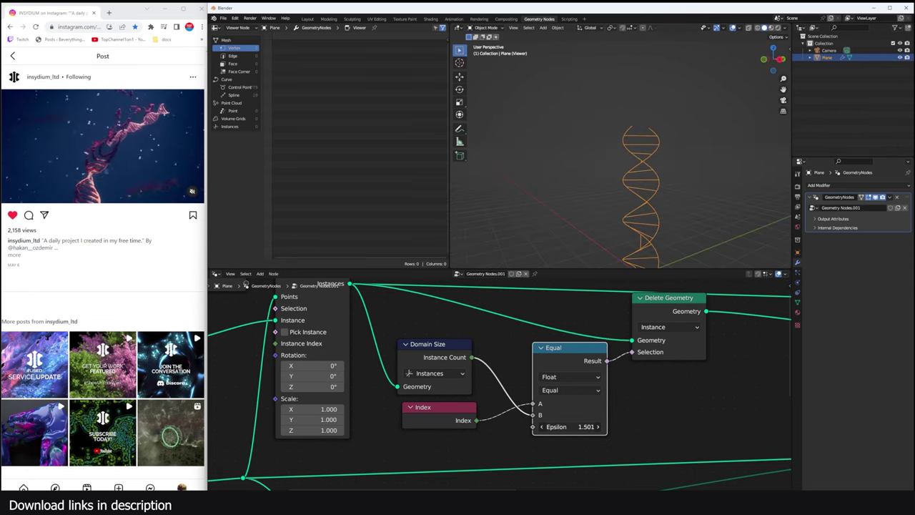
{"action": "left_click_drag", "start_coordinate": [582, 427], "coordinate": [571, 428]}
{"action": "scroll", "coordinate": [656, 105], "scroll_direction": "down", "scroll_amount": 3}
{"action": "scroll", "coordinate": [629, 146], "scroll_direction": "up", "scroll_amount": 3}
{"action": "middle_click_drag", "start_coordinate": [664, 115], "coordinate": [633, 159]}
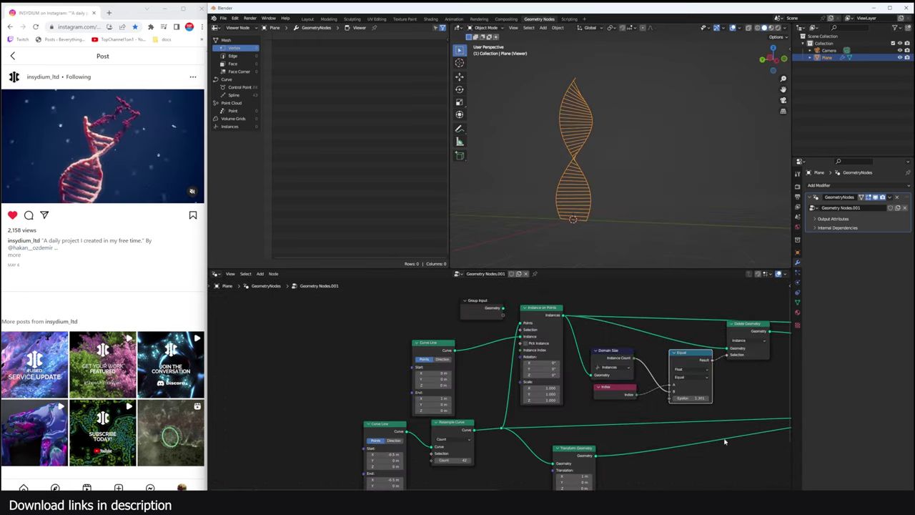
- Duplicate the Delete Geometry node and insert the copy between the original and Realize Instances
{"action": "scroll", "coordinate": [744, 389], "scroll_direction": "up", "scroll_amount": 2}
{"action": "middle_click_drag", "start_coordinate": [745, 386], "coordinate": [561, 419]}
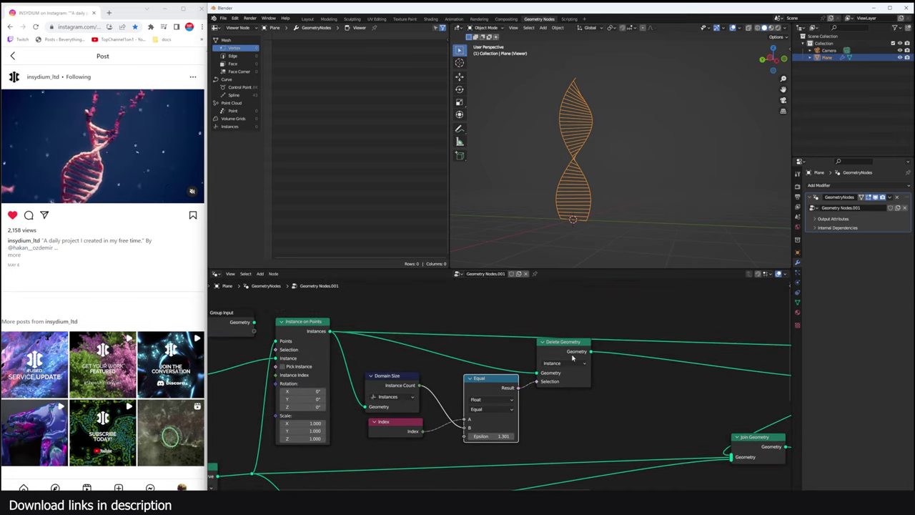
{"action": "left_click_drag", "start_coordinate": [574, 357], "coordinate": [580, 365]}
{"action": "middle_click_drag", "start_coordinate": [564, 379], "coordinate": [567, 353]}
{"action": "left_click_drag", "start_coordinate": [560, 327], "coordinate": [558, 315]}
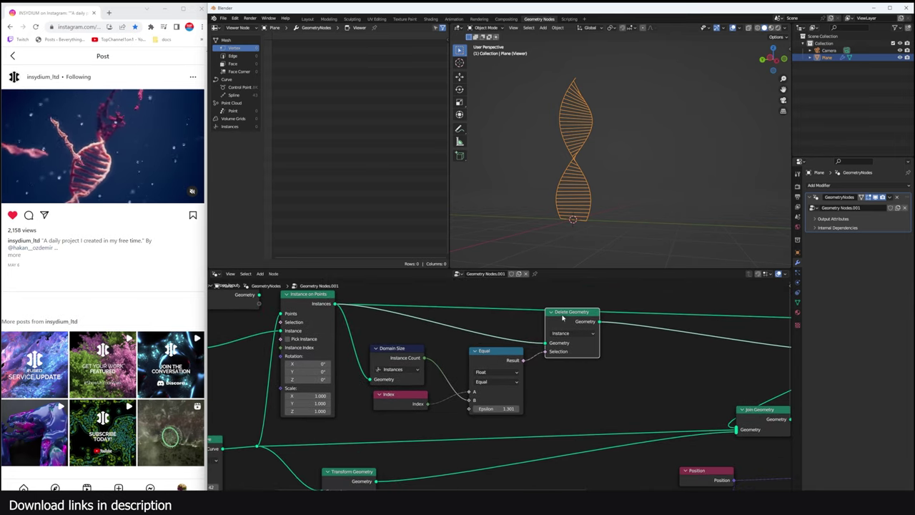
{"action": "key", "text": "shift+d"}
{"action": "left_click", "coordinate": [675, 333]}
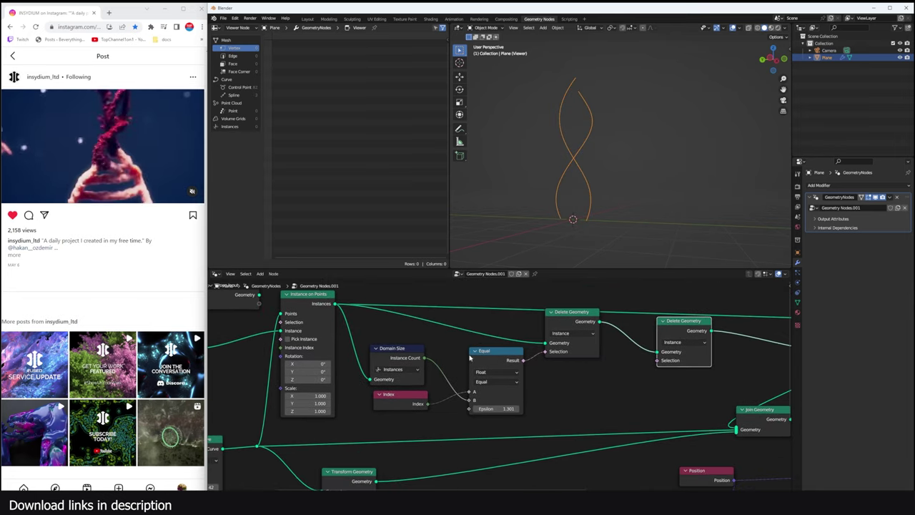
- Duplicate the Equal node and link Index to the copy's A input
{"action": "left_click", "coordinate": [411, 403]}
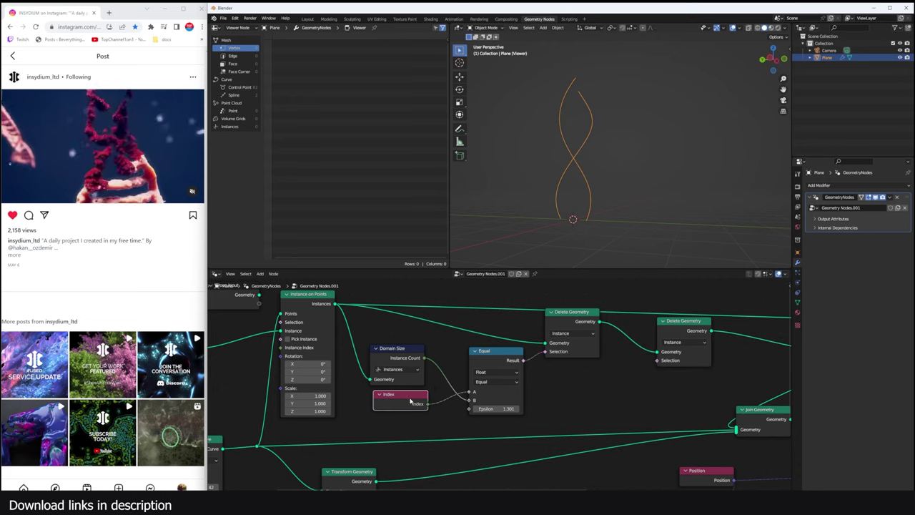
{"action": "left_click", "coordinate": [477, 360]}
{"action": "key", "text": "shift+d"}
{"action": "left_click", "coordinate": [584, 365]}
{"action": "left_click_drag", "start_coordinate": [428, 404], "coordinate": [579, 401]}
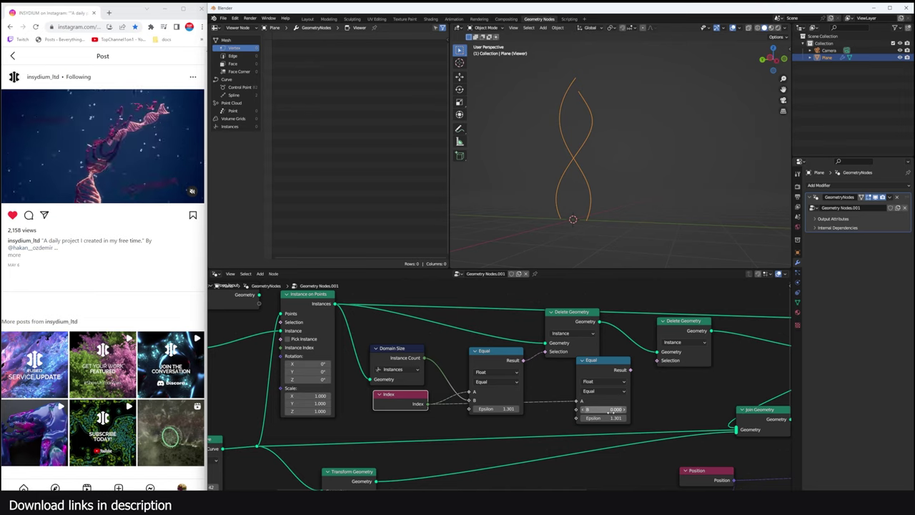
- Set the copied Equal node's epsilon to 0 and link its result to the second Delete Geometry's Selection
{"action": "left_click", "coordinate": [603, 417]}
{"action": "key", "text": "Return"}
{"action": "left_click_drag", "start_coordinate": [630, 369], "coordinate": [653, 363]}
{"action": "mouse_move", "coordinate": [581, 219]}
{"action": "middle_mouse_down"}
{"action": "mouse_move", "coordinate": [635, 178]}
{"action": "mouse_move", "coordinate": [596, 224]}
{"action": "middle_mouse_up"}
{"action": "scroll", "coordinate": [627, 421], "scroll_direction": "down", "scroll_amount": 5}
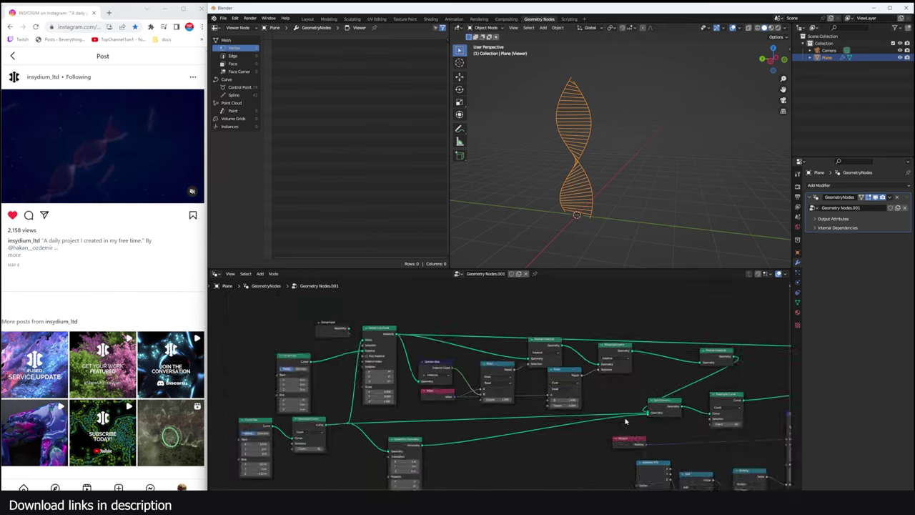
- Move Group Input beside the vertical Curve Line and expose the first Resample Curve's Count through it, with a count of 17
{"action": "middle_click_drag", "start_coordinate": [627, 421], "coordinate": [437, 382]}
{"action": "middle_click_drag", "start_coordinate": [603, 195], "coordinate": [516, 181]}
{"action": "middle_click_drag", "start_coordinate": [464, 387], "coordinate": [632, 386]}
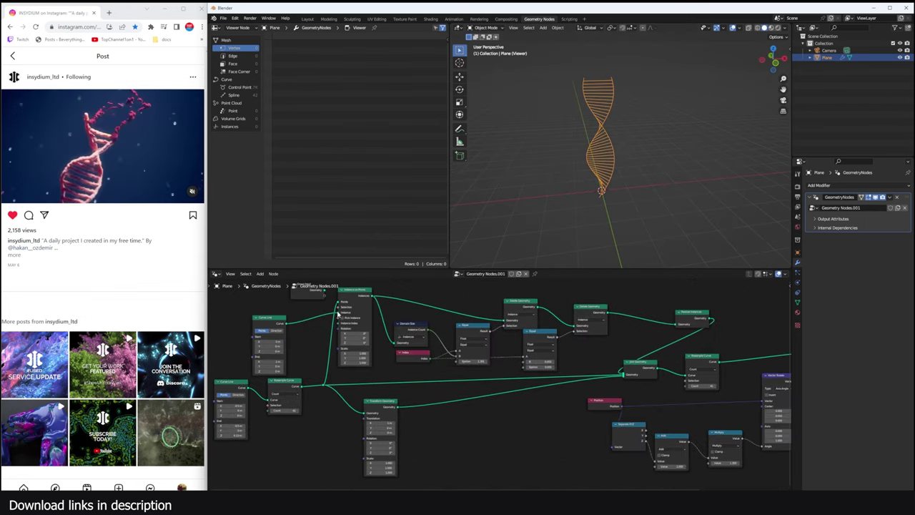
{"action": "middle_click_drag", "start_coordinate": [359, 320], "coordinate": [485, 343]}
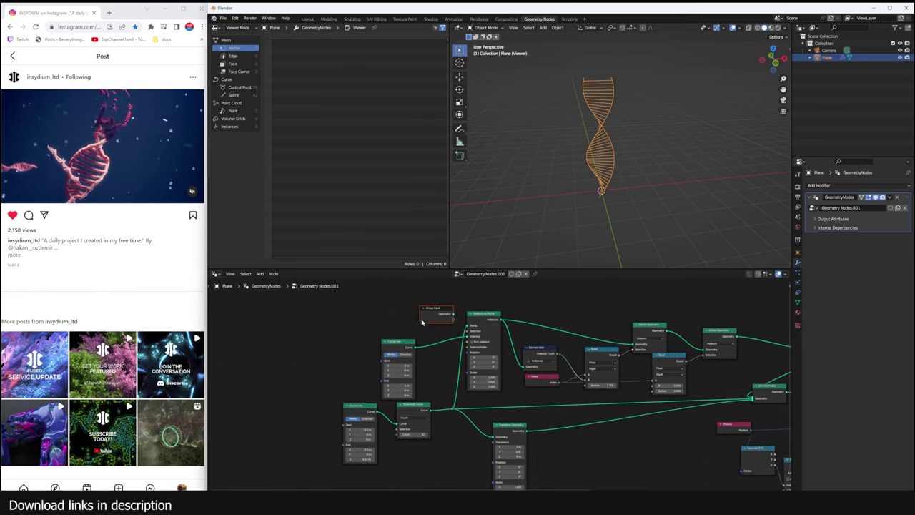
{"action": "left_click_drag", "start_coordinate": [437, 308], "coordinate": [293, 358]}
{"action": "left_click", "coordinate": [423, 433]}
{"action": "left_click_drag", "start_coordinate": [424, 434], "coordinate": [309, 365]}
{"action": "middle_click_drag", "start_coordinate": [659, 421], "coordinate": [584, 384]}
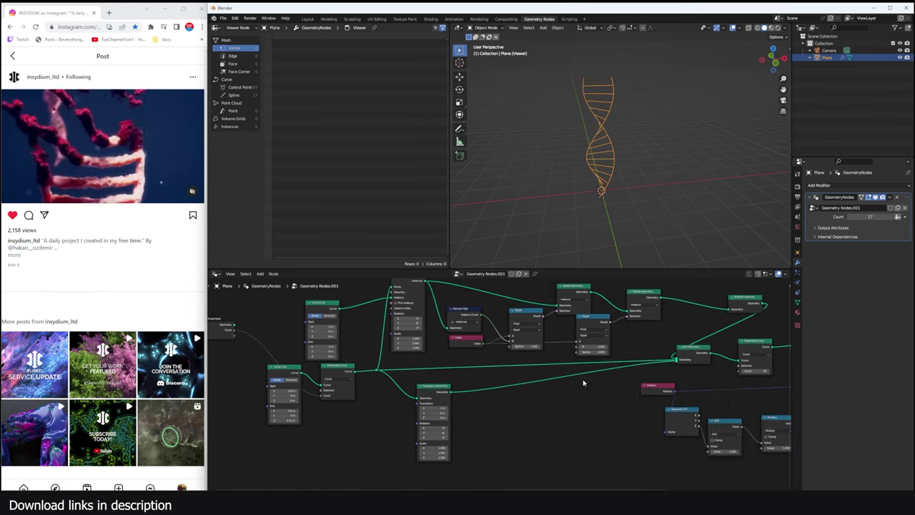
- Duplicate Group Input below the math nodes and expose the Add and Multiply values through it
{"action": "left_click", "coordinate": [229, 328]}
{"action": "key", "text": "shift+d"}
{"action": "left_click", "coordinate": [615, 454]}
{"action": "scroll", "coordinate": [736, 460], "scroll_direction": "up", "scroll_amount": 1}
{"action": "middle_click_drag", "start_coordinate": [747, 461], "coordinate": [645, 420]}
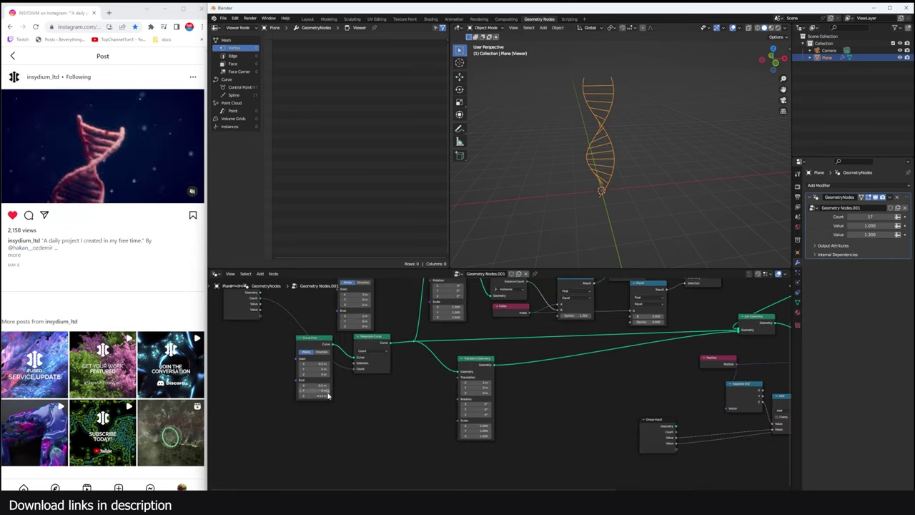
- Set the vertical Curve Line's end Z to 4.29 m and expose it as a modifier input through a Combine XYZ node
{"action": "left_click_drag", "start_coordinate": [328, 395], "coordinate": [342, 395]}
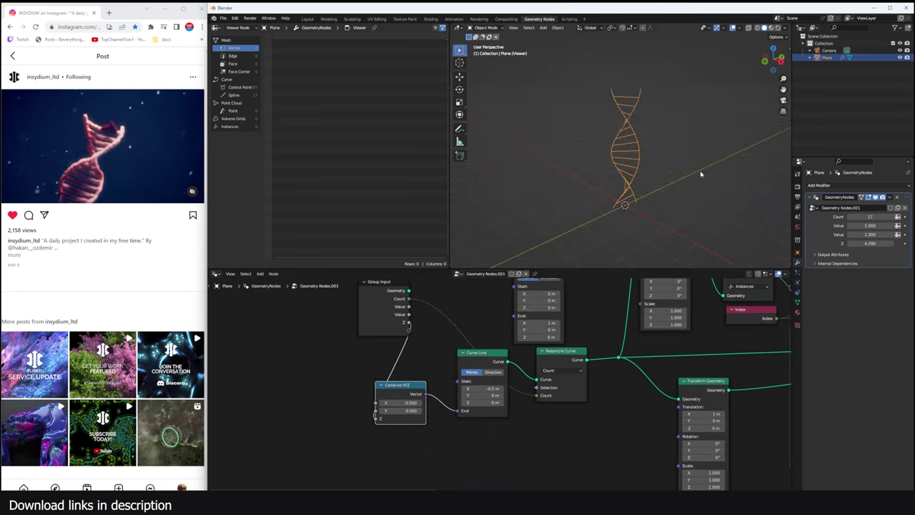
{"action": "scroll", "coordinate": [700, 170], "scroll_direction": "down", "scroll_amount": 3}
{"action": "middle_click_drag", "start_coordinate": [617, 141], "coordinate": [677, 144]}
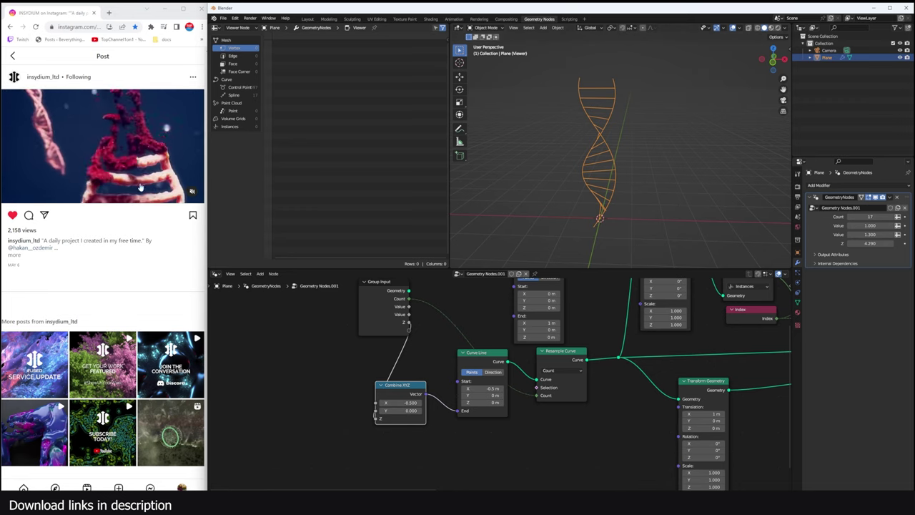
{"action": "middle_click_drag", "start_coordinate": [664, 128], "coordinate": [630, 135]}
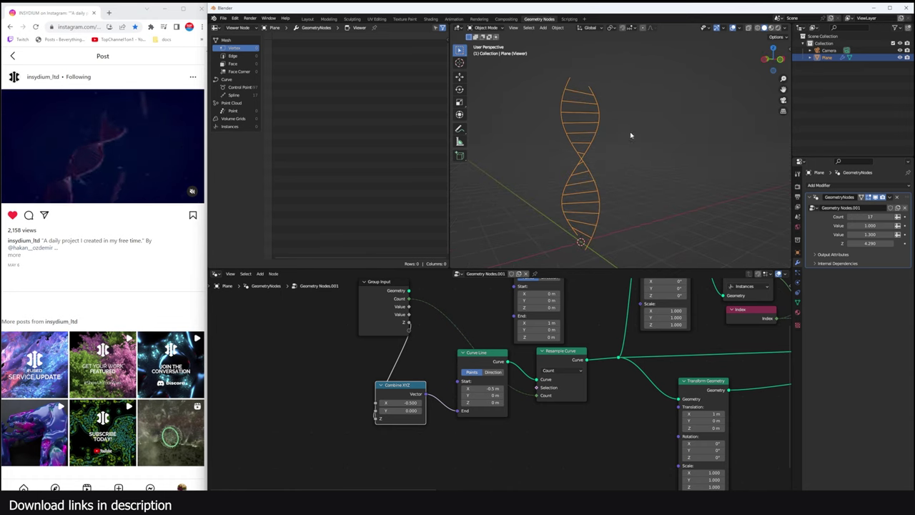
- Add Cloth physics to the plane and play the simulation with a timeline open below the node editor
{"action": "left_click", "coordinate": [797, 283]}
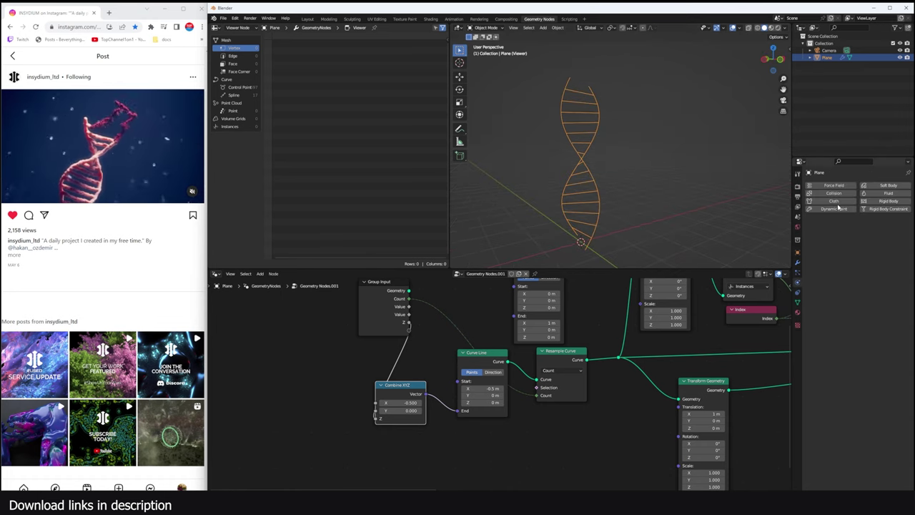
{"action": "left_click", "coordinate": [834, 202]}
{"action": "left_click_drag", "start_coordinate": [787, 273], "coordinate": [674, 410]}
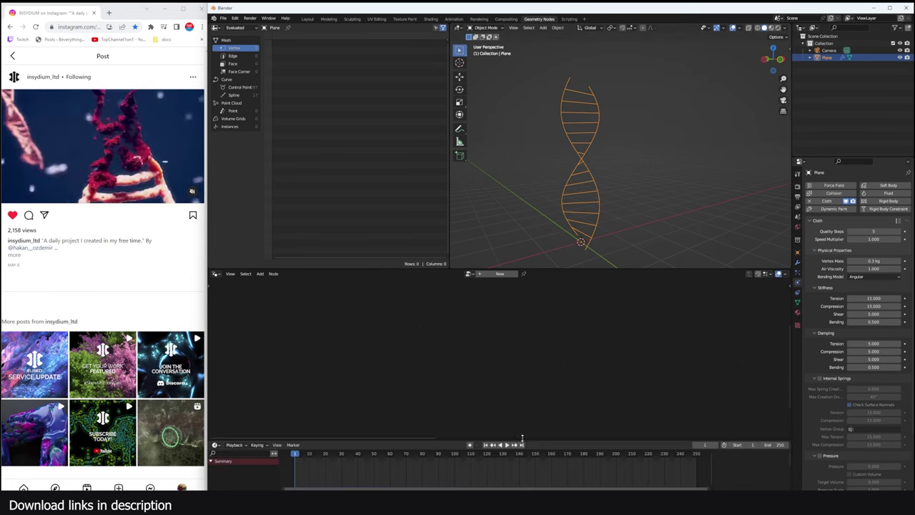
{"action": "key", "text": "space"}
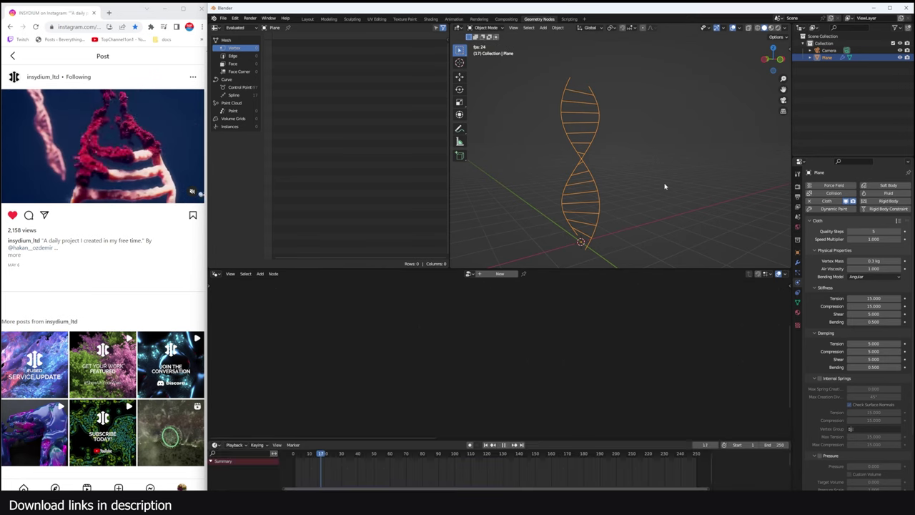
- Stop the simulation and examine the plane's Geometry Nodes and Cloth modifiers along with the spreadsheet's geometry types
{"action": "key", "text": "Escape"}
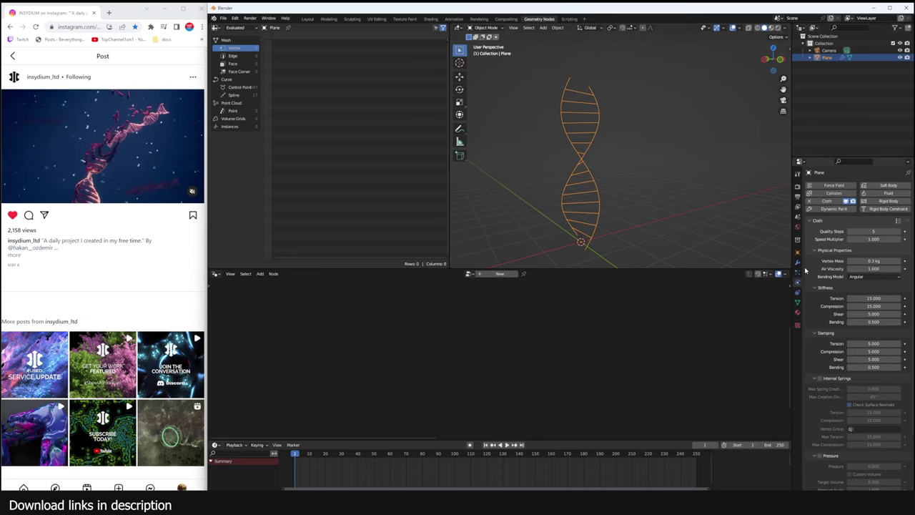
{"action": "left_click", "coordinate": [797, 262]}
{"action": "left_click", "coordinate": [835, 197]}
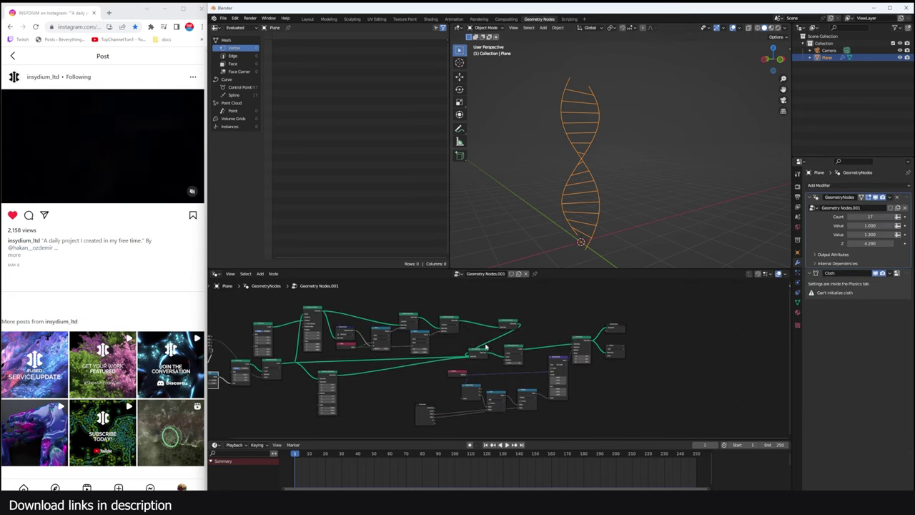
{"action": "scroll", "coordinate": [500, 347], "scroll_direction": "up", "scroll_amount": 4}
{"action": "middle_click_drag", "start_coordinate": [614, 340], "coordinate": [565, 345]}
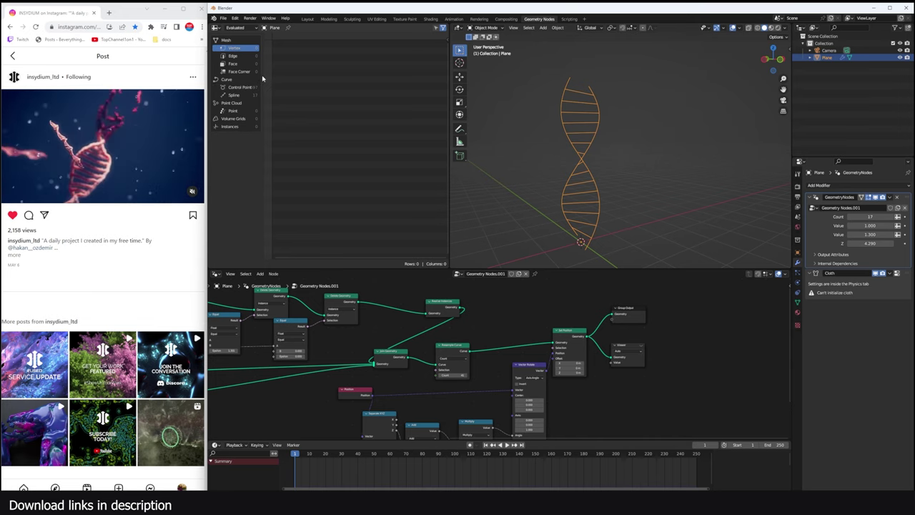
{"action": "left_click_drag", "start_coordinate": [265, 80], "coordinate": [285, 81]}
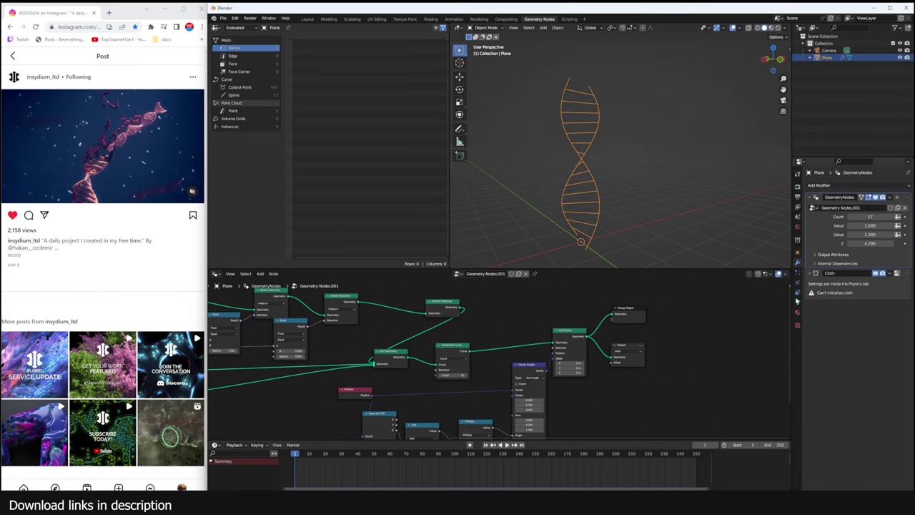
{"action": "left_click", "coordinate": [832, 285]}
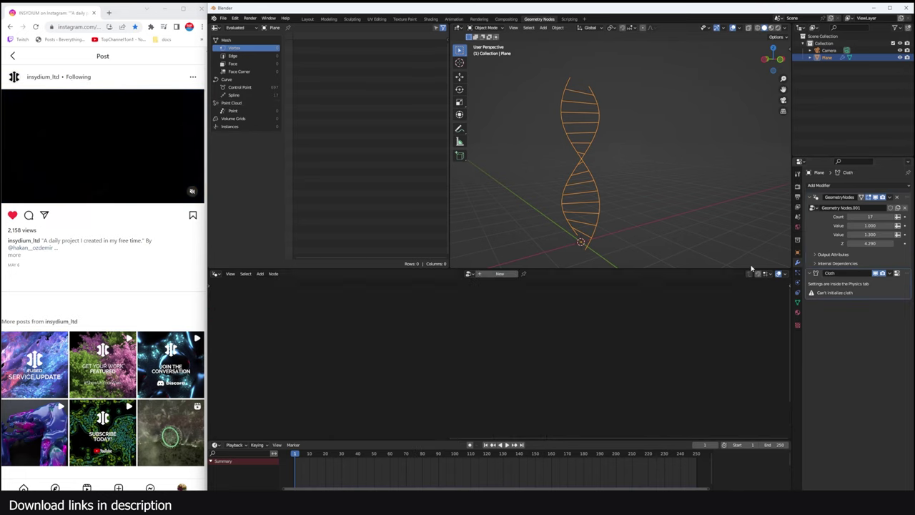
{"action": "left_click", "coordinate": [816, 232]}
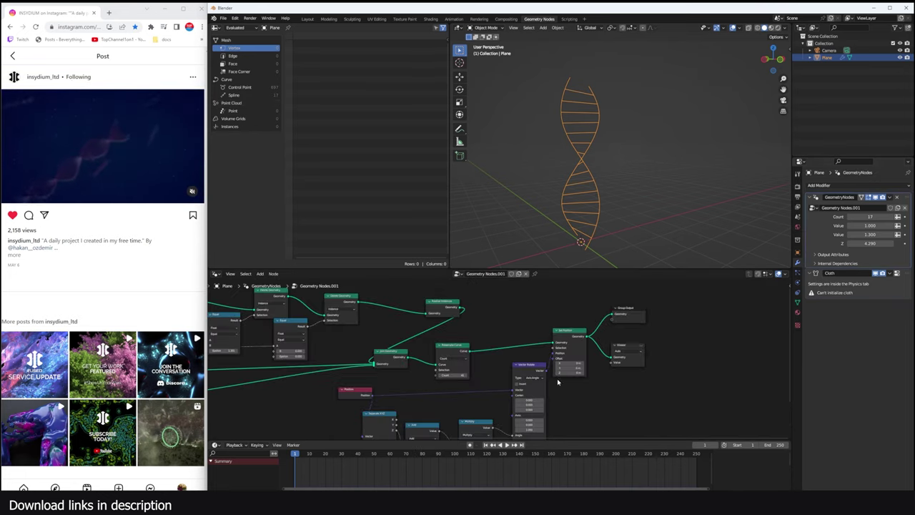
- Move Group Output and Viewer aside and insert a Curve to Mesh node between Set Position and Group Output
{"action": "scroll", "coordinate": [556, 380], "scroll_direction": "up", "scroll_amount": 4}
{"action": "middle_click_drag", "start_coordinate": [633, 330], "coordinate": [531, 343]}
{"action": "left_click_drag", "start_coordinate": [656, 296], "coordinate": [527, 419]}
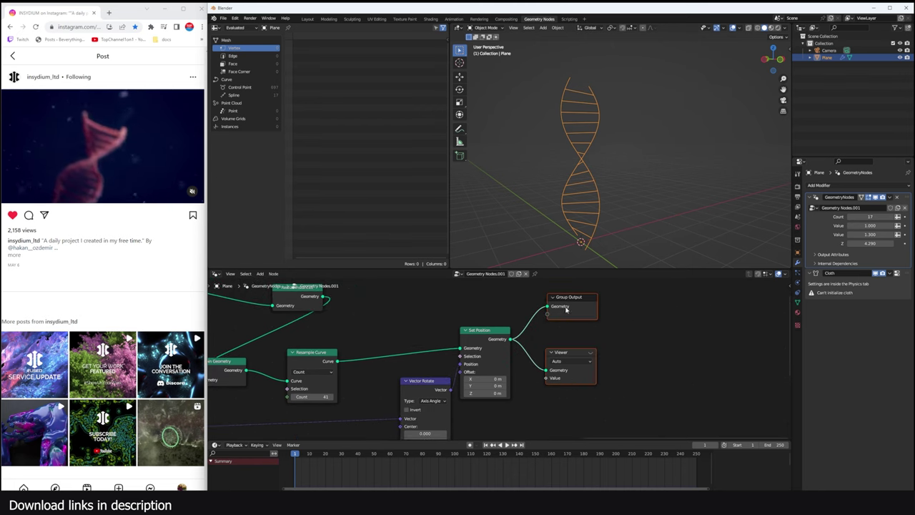
{"action": "left_click_drag", "start_coordinate": [566, 310], "coordinate": [741, 319]}
{"action": "left_click", "coordinate": [628, 327]}
{"action": "key", "text": "shift+a"}
{"action": "left_click", "coordinate": [621, 326]}
{"action": "type", "text": "to mes"}
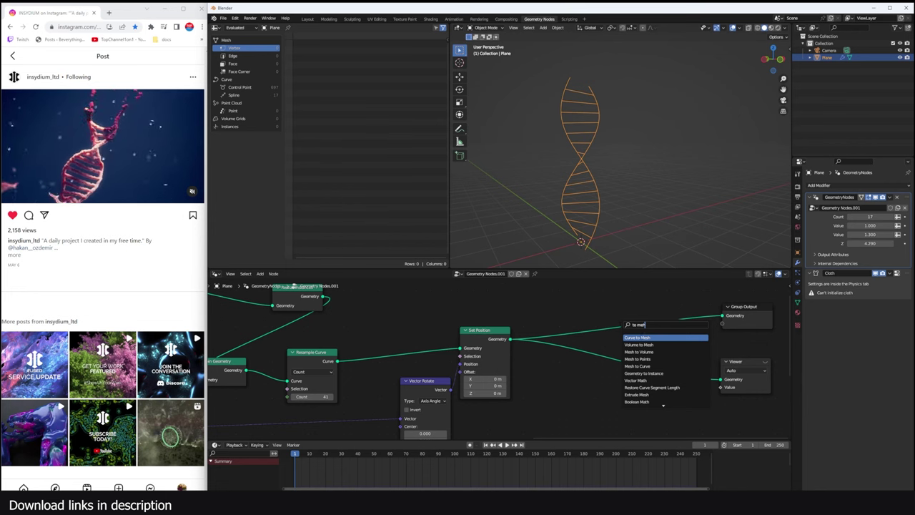
{"action": "key", "text": "Return"}
{"action": "left_click", "coordinate": [627, 332]}
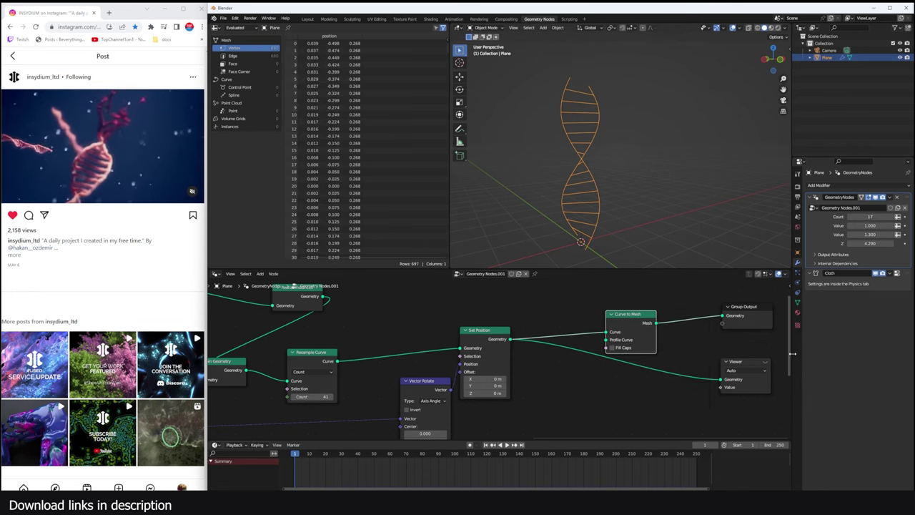
- Delete the Viewer node and test-play the cloth simulation
{"action": "left_click", "coordinate": [759, 366]}
{"action": "key", "text": "x"}
{"action": "key", "text": "space"}
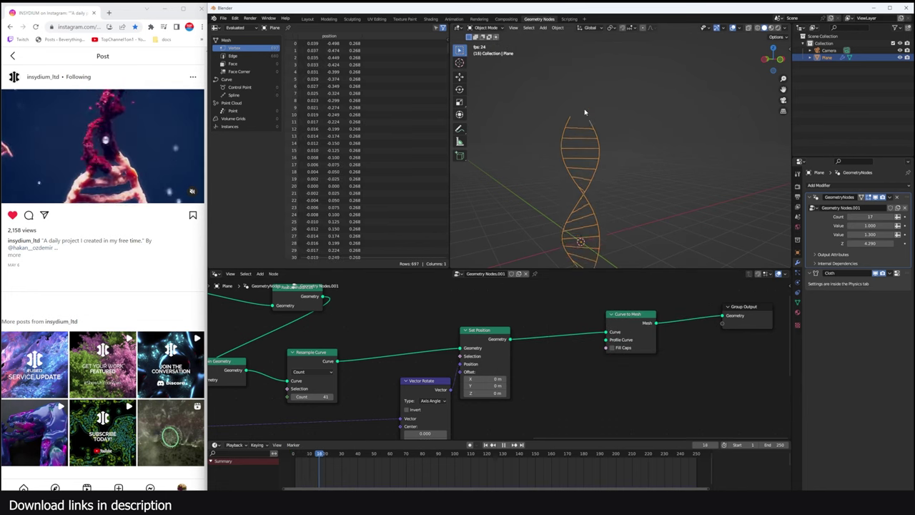
{"action": "key", "text": "Escape"}
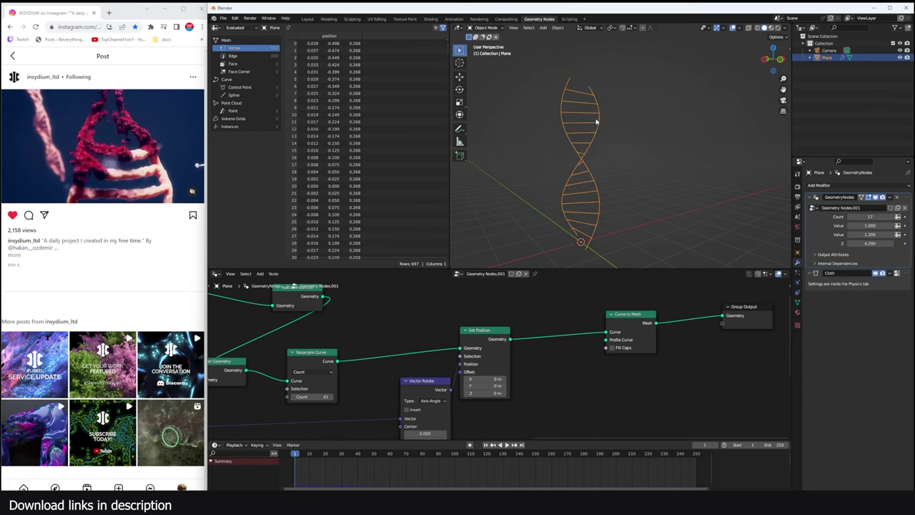
{"action": "middle_click_drag", "start_coordinate": [596, 121], "coordinate": [624, 136]}
{"action": "key", "text": "space"}
{"action": "key", "text": "Escape"}
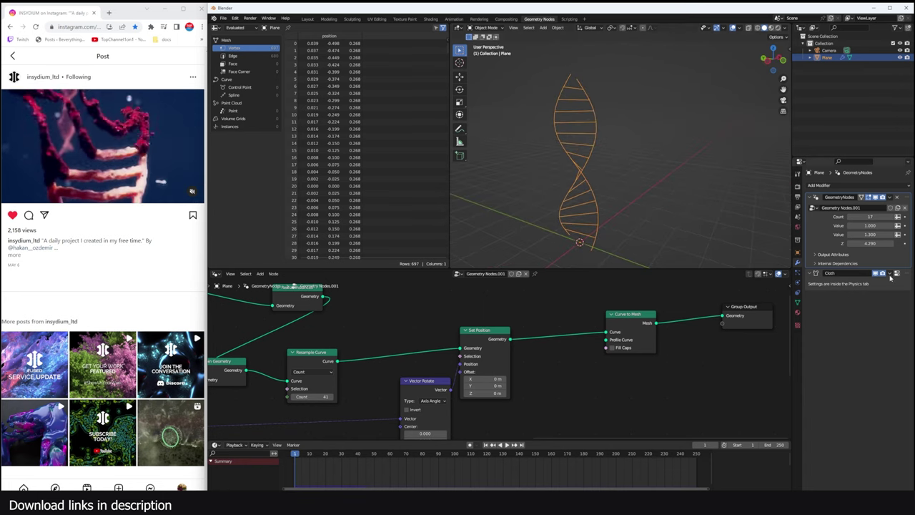
- Set the Gravity field weight of the plane's Cloth physics to 0 and test the simulation
{"action": "left_click", "coordinate": [797, 282]}
{"action": "scroll", "coordinate": [847, 400], "scroll_direction": "down", "scroll_amount": 5}
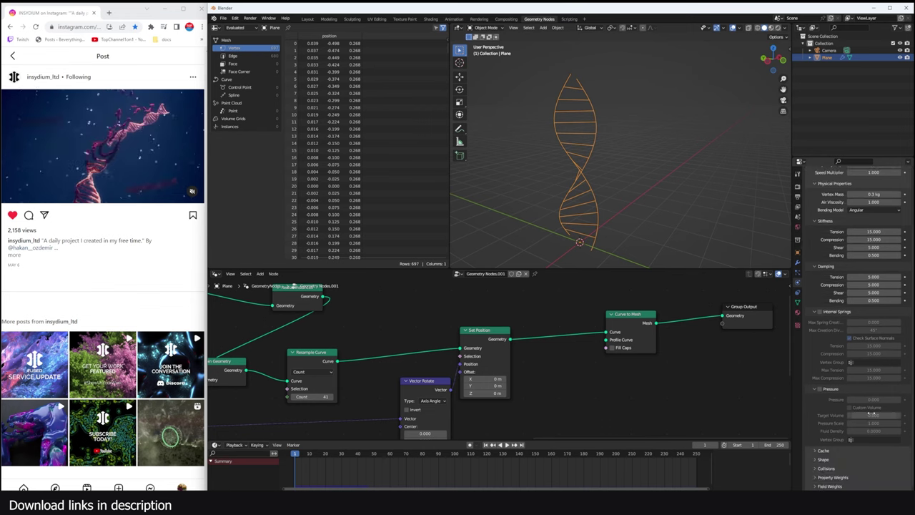
{"action": "left_click", "coordinate": [838, 486]}
{"action": "scroll", "coordinate": [840, 483], "scroll_direction": "down", "scroll_amount": 6}
{"action": "left_click_drag", "start_coordinate": [899, 422], "coordinate": [848, 420]}
{"action": "key", "text": "space"}
{"action": "key", "text": "Escape"}
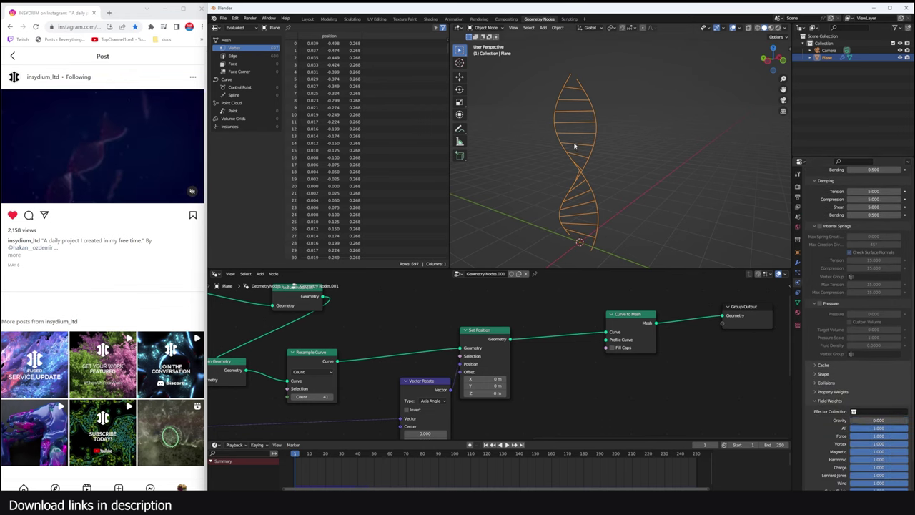
- Add a Turbulence force field near the top of the helix and briefly play the simulation
{"action": "key", "text": "shift+a"}
{"action": "mouse_move", "coordinate": [565, 245]}
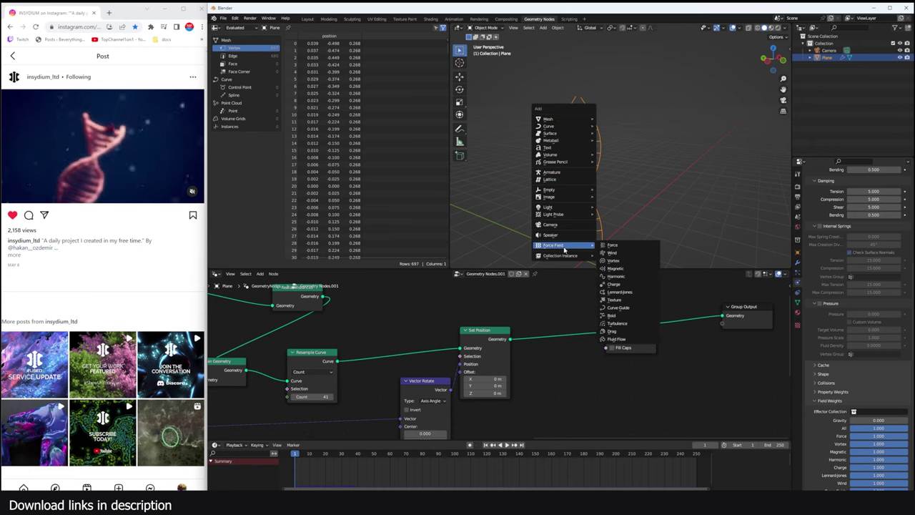
{"action": "left_click", "coordinate": [618, 323]}
{"action": "key", "text": "space"}
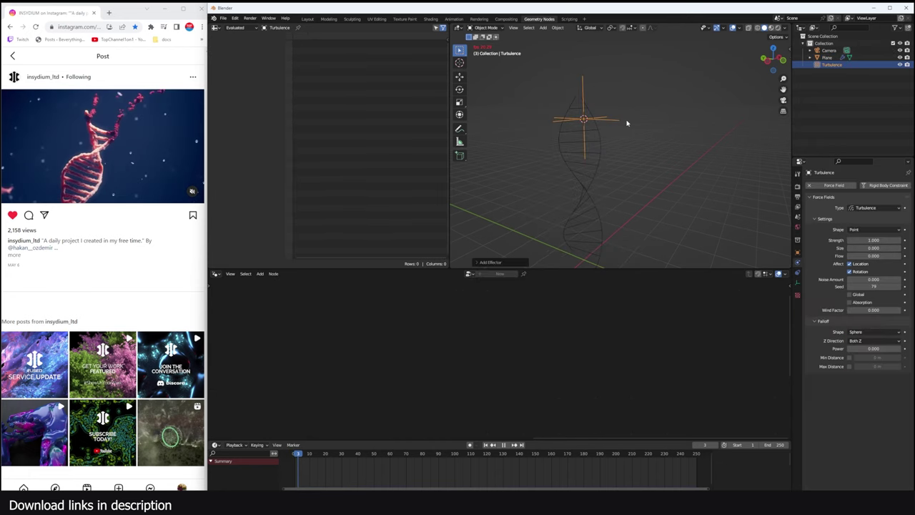
{"action": "key", "text": "Escape"}
- Set the Turbulence strength to 100 and replay the cloth simulation several times
{"action": "left_click", "coordinate": [872, 240]}
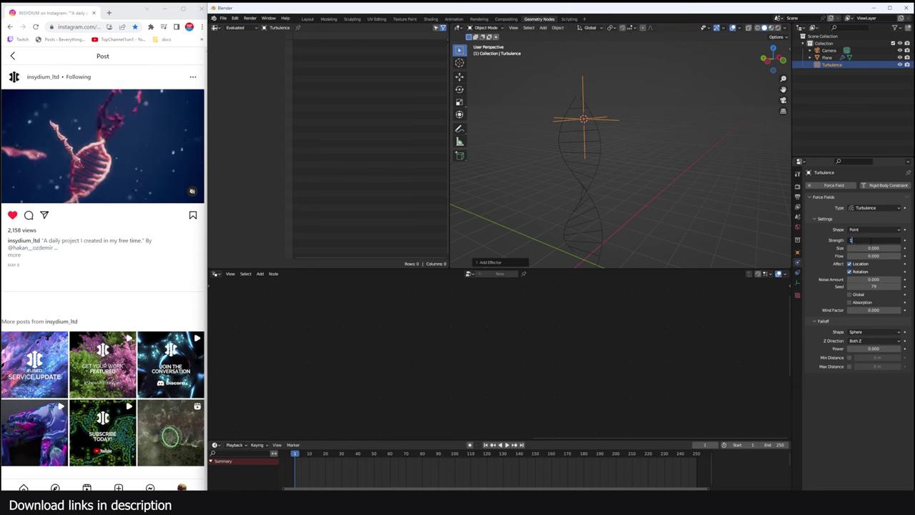
{"action": "key", "text": "Return"}
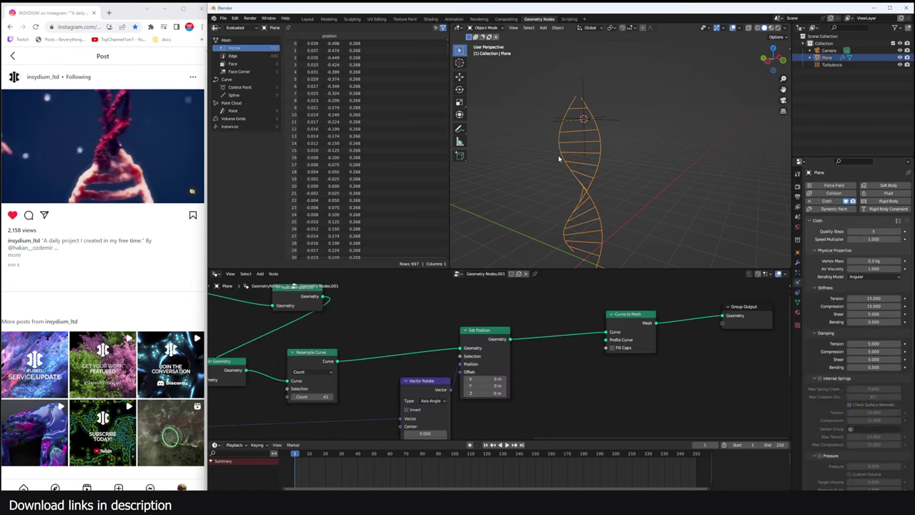
{"action": "key", "text": "Escape"}
{"action": "key", "text": "space"}
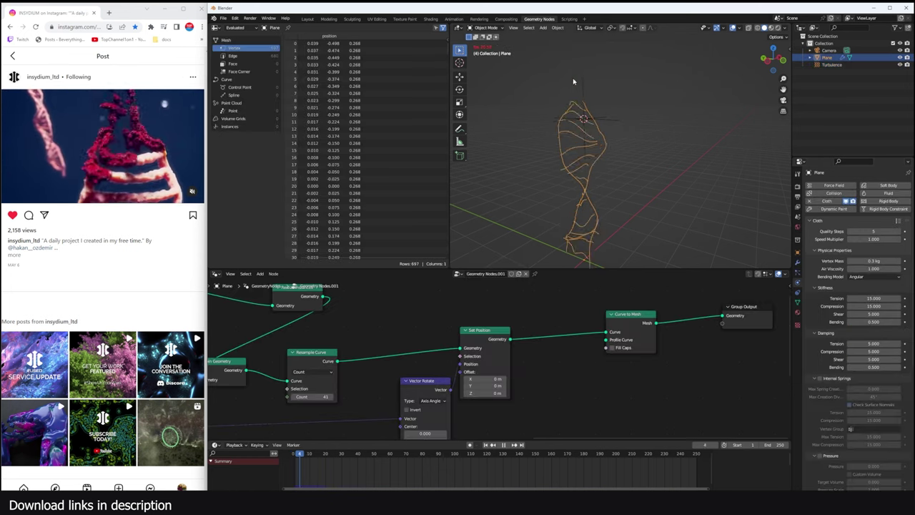
{"action": "key", "text": "Escape"}
{"action": "key", "text": "space"}
{"action": "key", "text": "Escape"}
{"action": "key", "text": "space"}
{"action": "key", "text": "Escape"}
{"action": "key", "text": "space"}
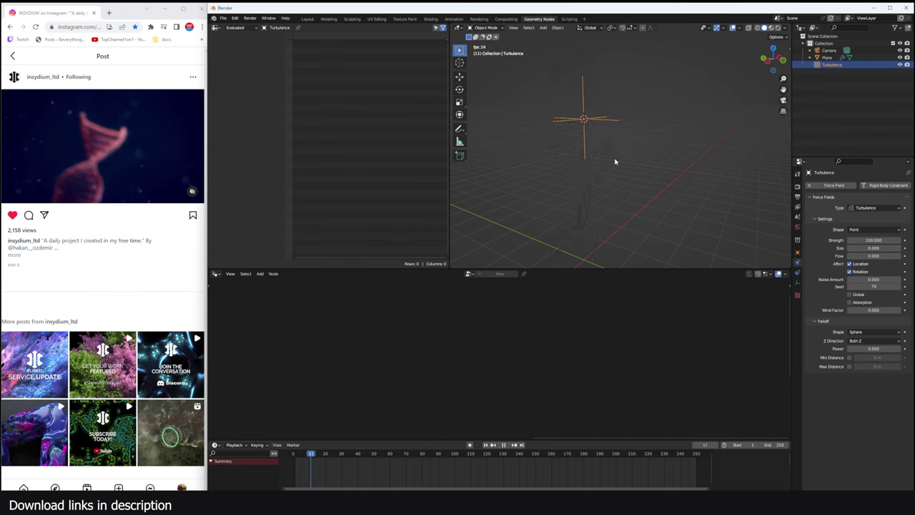
{"action": "key", "text": "Escape"}
- Set the Turbulence force field's strength to 50
{"action": "left_click", "coordinate": [591, 108]}
{"action": "middle_click_drag", "start_coordinate": [590, 109], "coordinate": [655, 110]}
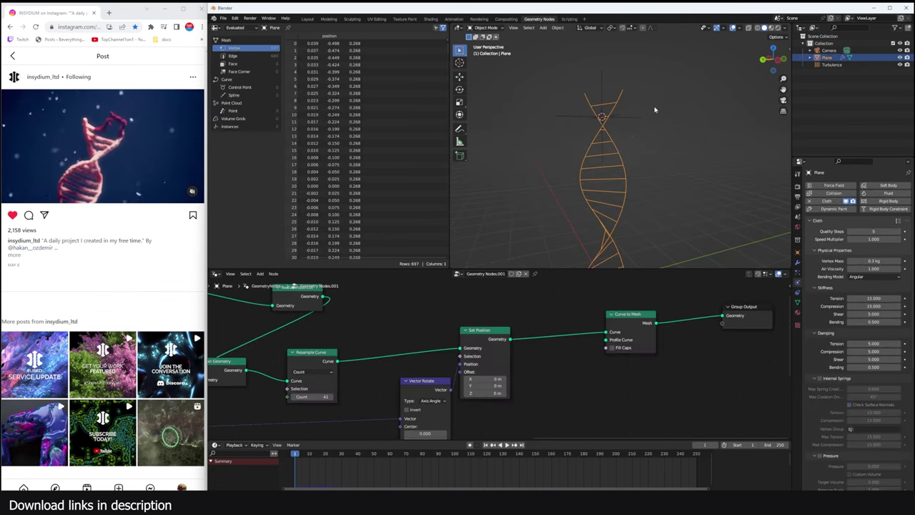
{"action": "left_click", "coordinate": [626, 119]}
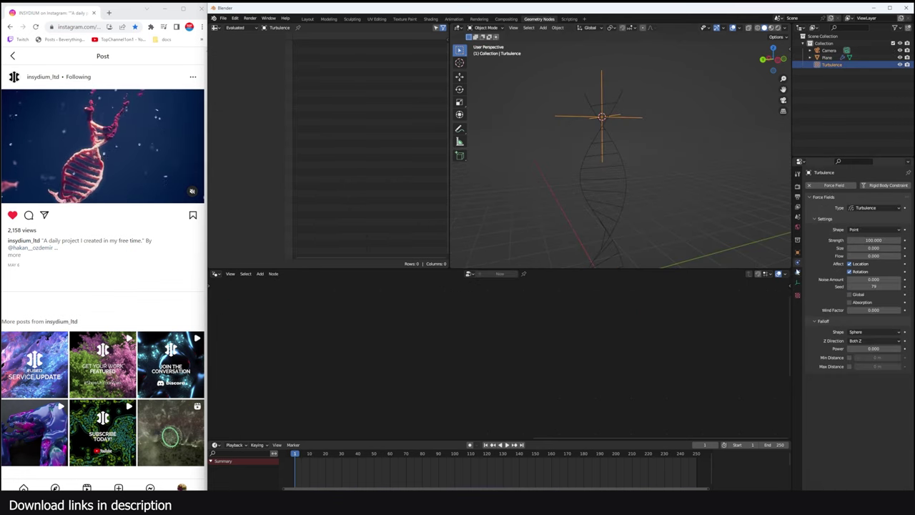
{"action": "left_click", "coordinate": [869, 240]}
{"action": "key", "text": "Return"}
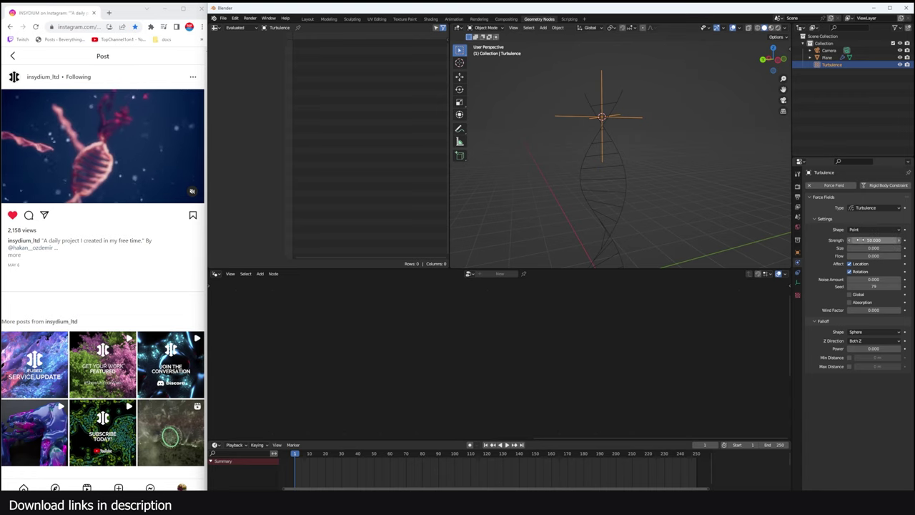
- Limit the Turbulence falloff to a maximum distance of about 1.09 m and set the scene's end frame to 180
{"action": "left_click", "coordinate": [849, 366]}
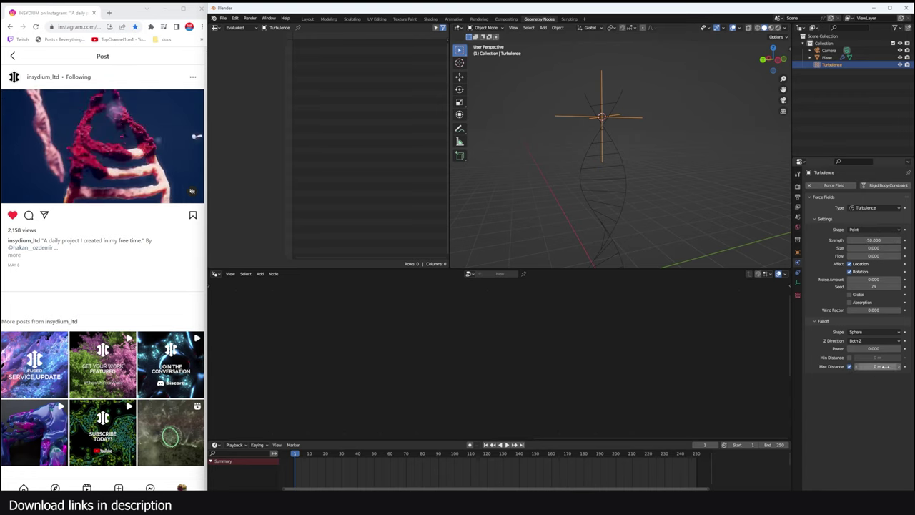
{"action": "left_click", "coordinate": [885, 366]}
{"action": "left_click_drag", "start_coordinate": [885, 366], "coordinate": [902, 366]}
{"action": "scroll", "coordinate": [551, 116], "scroll_direction": "down", "scroll_amount": 3}
{"action": "key", "text": "space"}
{"action": "key", "text": "Escape"}
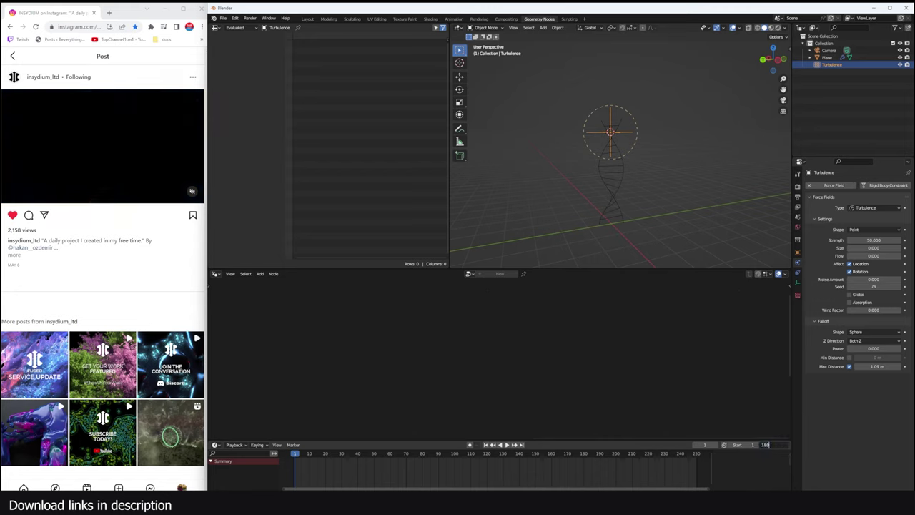
{"action": "key", "text": "Return"}
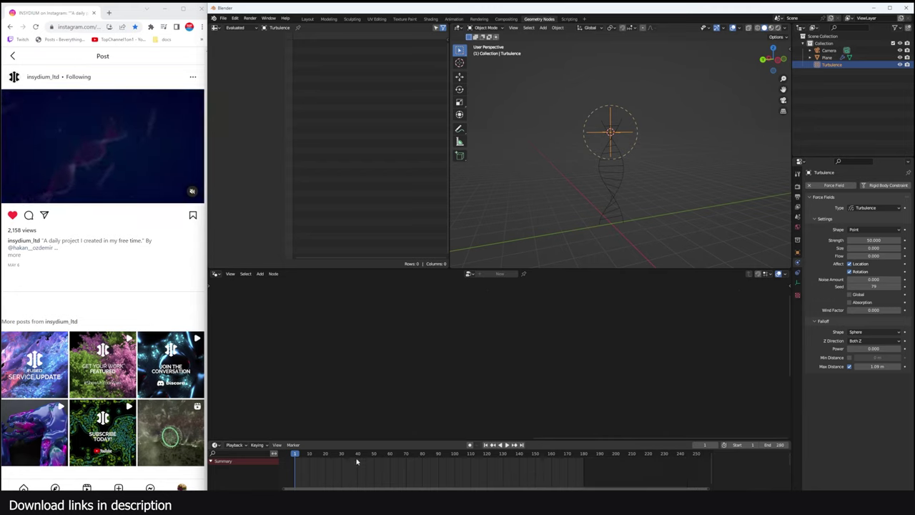
- With auto keying on, animate the Turbulence from above the helix at frame 1 down to its lower half at frame 25
{"action": "left_click", "coordinate": [470, 445]}
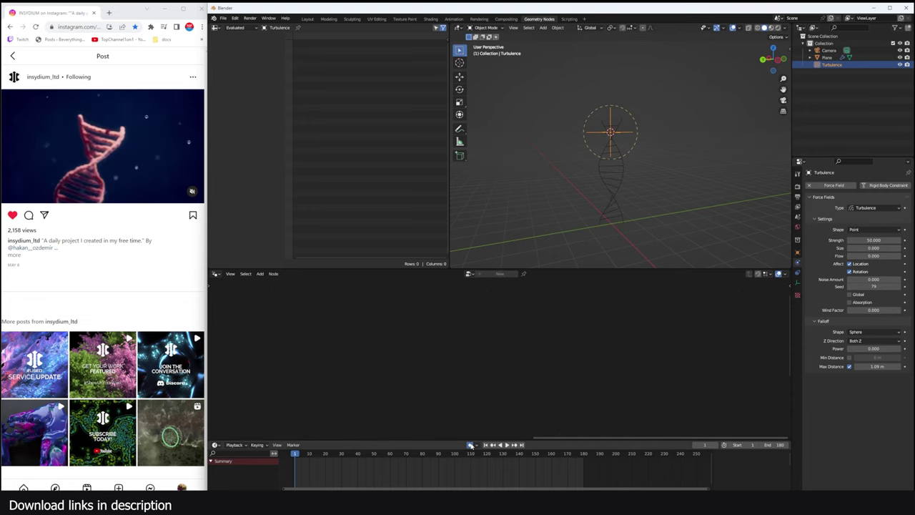
{"action": "key", "text": "g"}
{"action": "key", "text": "z"}
{"action": "left_click", "coordinate": [569, 124]}
{"action": "left_click_drag", "start_coordinate": [326, 467], "coordinate": [333, 467]}
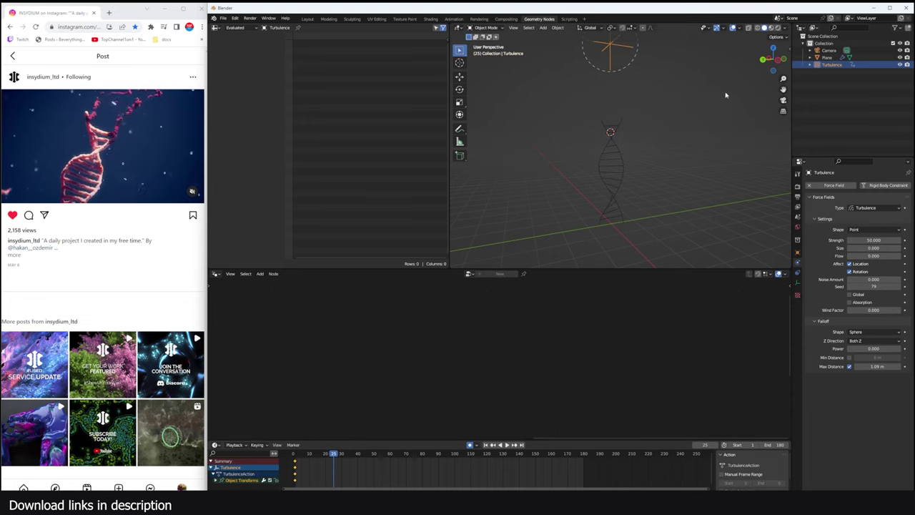
{"action": "key", "text": "g"}
{"action": "key", "text": "z"}
{"action": "left_click", "coordinate": [704, 216]}
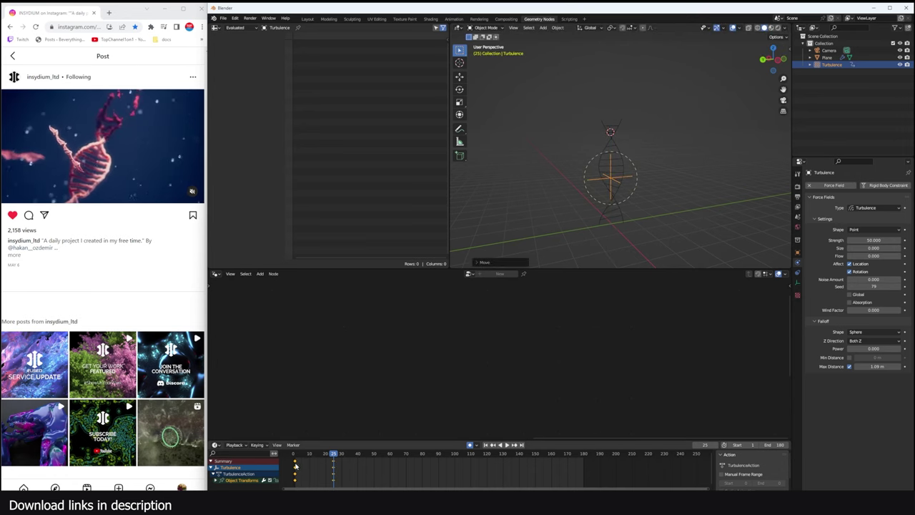
- Play the Turbulence animation and slow it by moving its second keyframe to about frame 63
{"action": "key", "text": "space"}
{"action": "middle_click_drag", "start_coordinate": [737, 191], "coordinate": [563, 270]}
{"action": "key", "text": "space"}
{"action": "left_click_drag", "start_coordinate": [298, 454], "coordinate": [394, 477]}
{"action": "left_click", "coordinate": [334, 477]}
{"action": "key", "text": "space"}
{"action": "scroll", "coordinate": [592, 151], "scroll_direction": "up", "scroll_amount": 4}
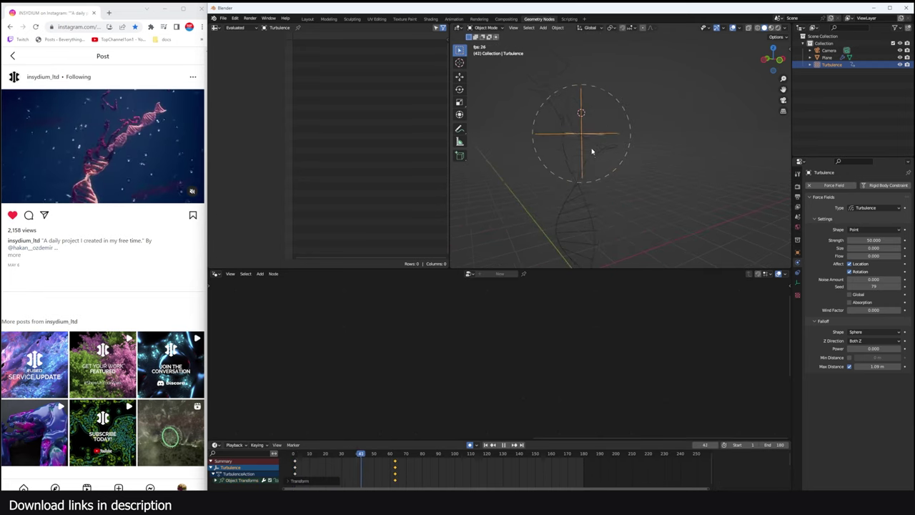
{"action": "key", "text": "Escape"}
- Replay the simulation and examine from several angles how the moving Turbulence deforms the helix strands
{"action": "key", "text": "space"}
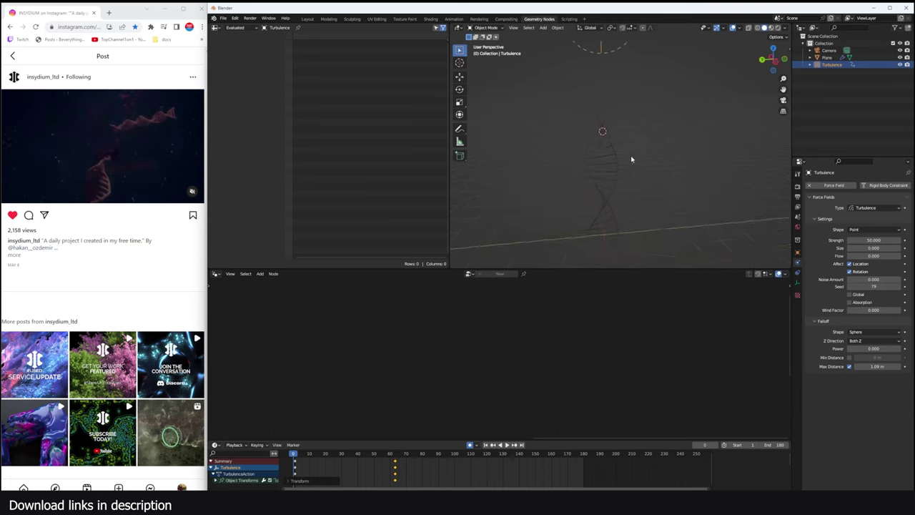
{"action": "key", "text": "Escape"}
{"action": "middle_click_drag", "start_coordinate": [620, 151], "coordinate": [621, 201], "text": "shift"}
{"action": "key", "text": "space"}
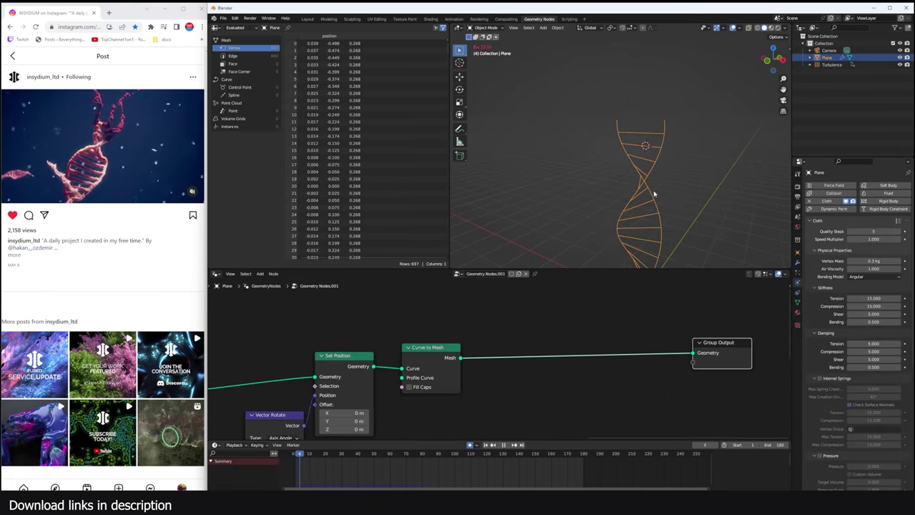
{"action": "key", "text": "space"}
{"action": "middle_click_drag", "start_coordinate": [633, 162], "coordinate": [602, 115]}
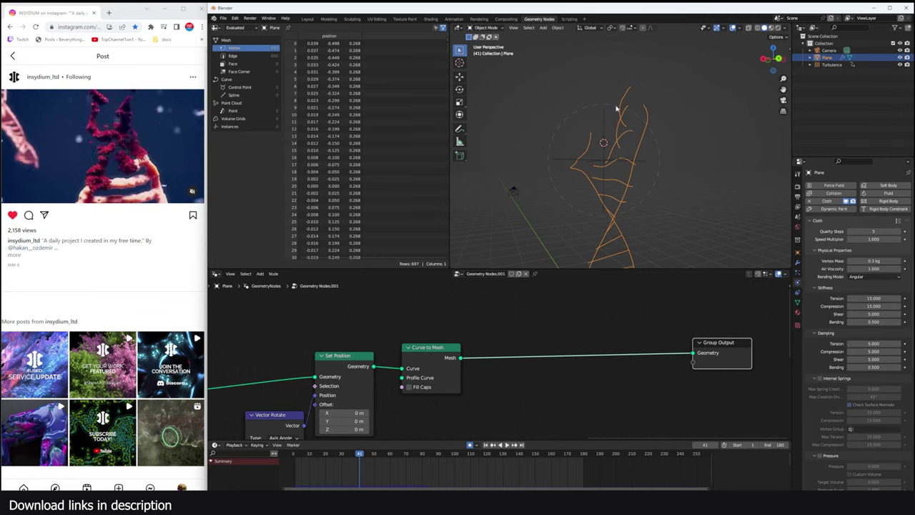
{"action": "middle_click_drag", "start_coordinate": [630, 129], "coordinate": [657, 156]}
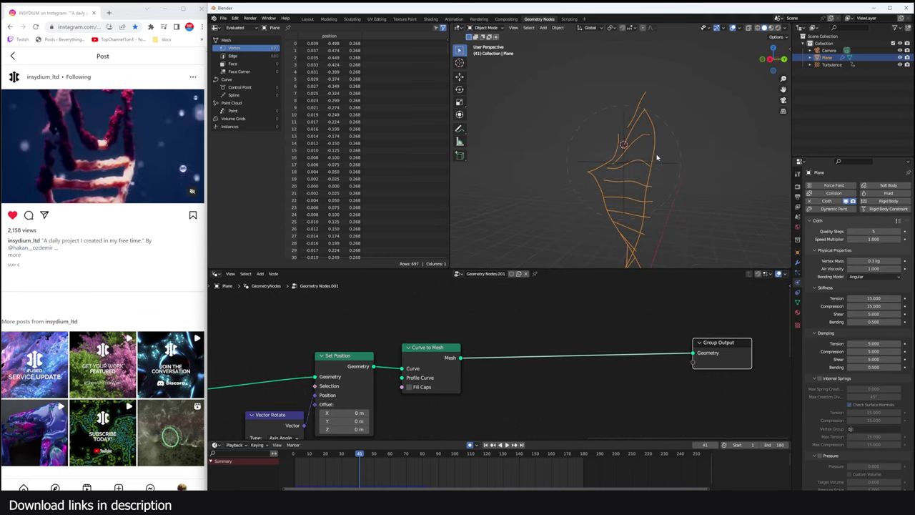
{"action": "key", "text": "space"}
{"action": "left_click", "coordinate": [293, 473]}
{"action": "middle_click_drag", "start_coordinate": [593, 265], "coordinate": [594, 245]}
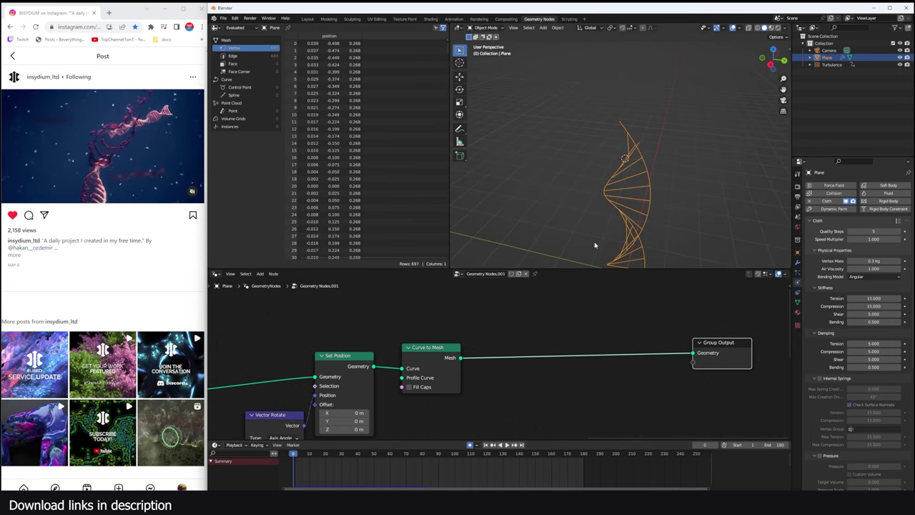
- Insert a Split Edges node between Curve to Mesh and Group Output in the helix node tree
{"action": "middle_click_drag", "start_coordinate": [557, 356], "coordinate": [578, 340]}
{"action": "middle_click_drag", "start_coordinate": [521, 308], "coordinate": [529, 307]}
{"action": "key", "text": "shift+a"}
{"action": "type", "text": "ssplin"}
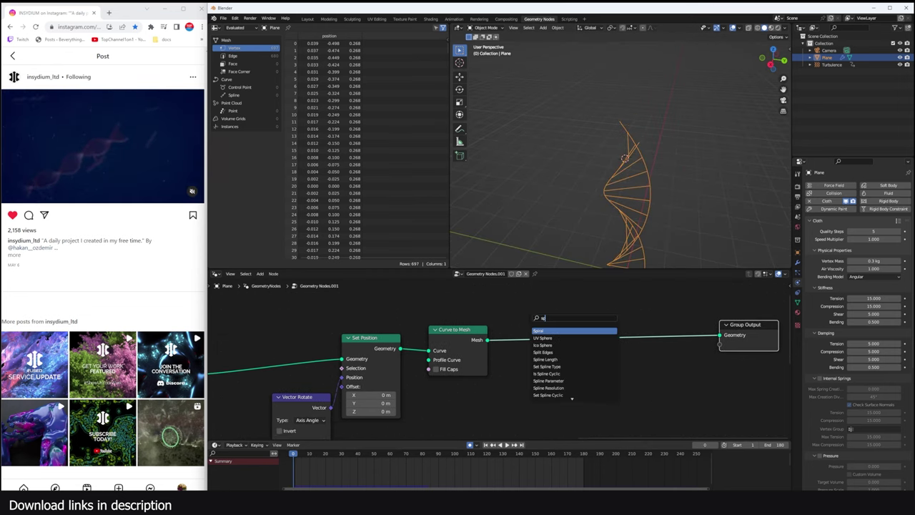
{"action": "key", "text": "BackSpace"}
{"action": "key", "text": "Return"}
{"action": "left_click", "coordinate": [550, 324]}
{"action": "middle_click_drag", "start_coordinate": [623, 199], "coordinate": [666, 180]}
{"action": "middle_click_drag", "start_coordinate": [491, 318], "coordinate": [523, 337]}
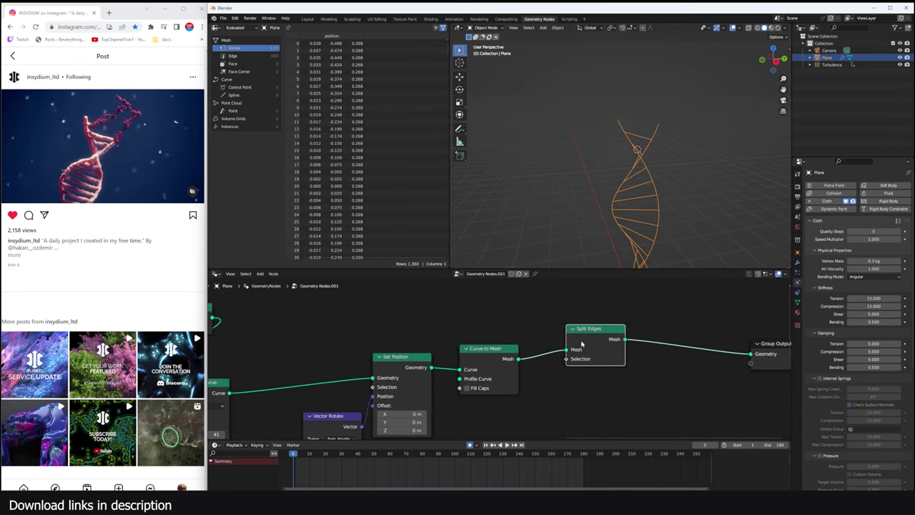
{"action": "left_click_drag", "start_coordinate": [582, 345], "coordinate": [627, 351]}
- Drive the Split Edges selection with a Boolean Random Value node and set its probability to about 0.817
{"action": "key", "text": "shift+a"}
{"action": "left_click", "coordinate": [492, 304]}
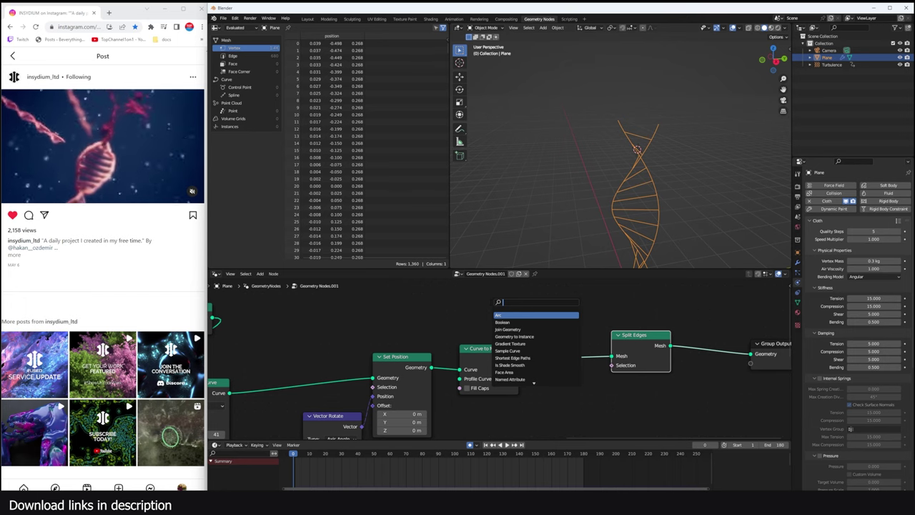
{"action": "type", "text": "random"}
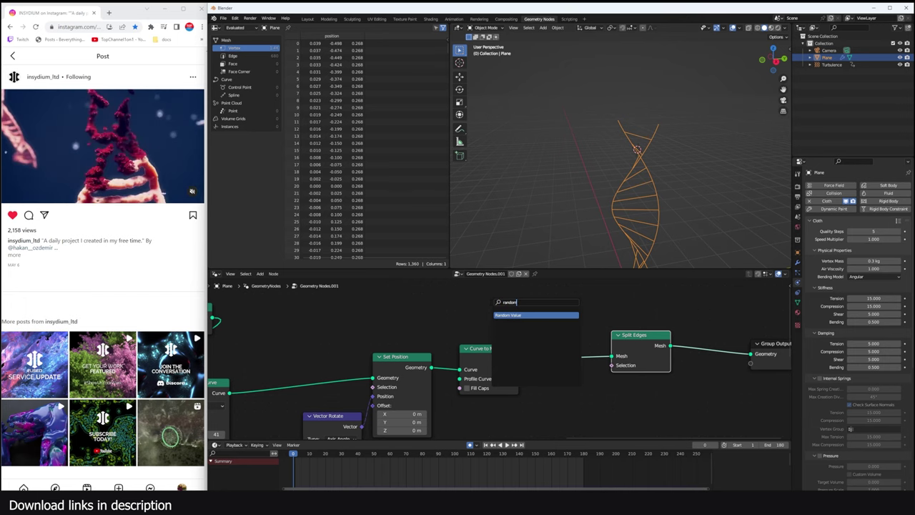
{"action": "key", "text": "Return"}
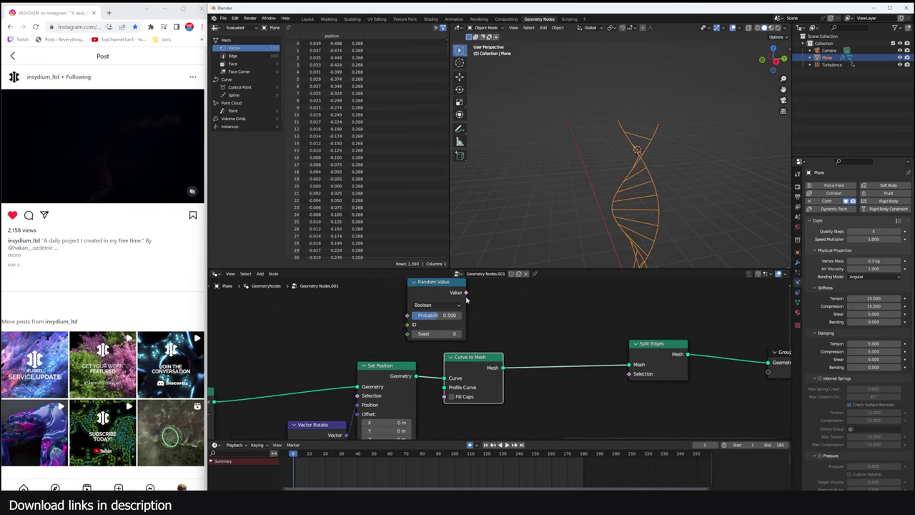
{"action": "left_click_drag", "start_coordinate": [465, 292], "coordinate": [638, 376]}
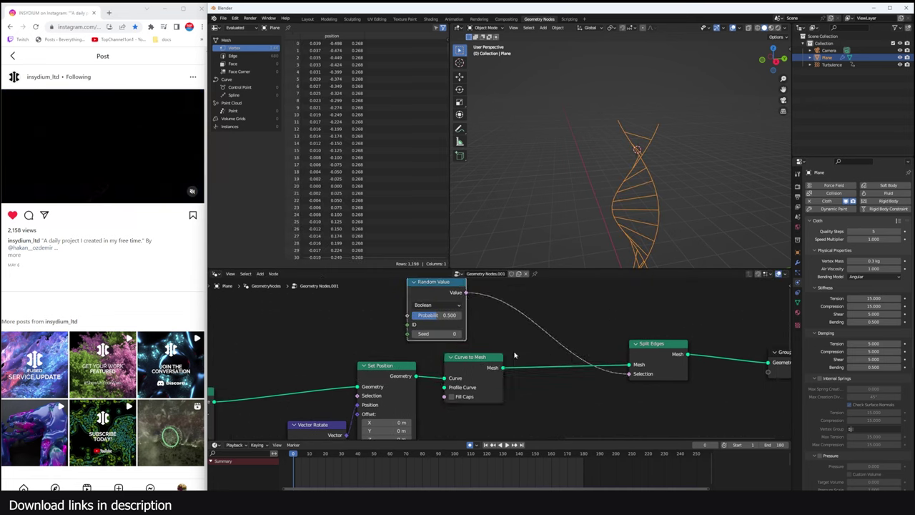
{"action": "mouse_move", "coordinate": [437, 315]}
{"action": "left_mouse_down"}
{"action": "mouse_move", "coordinate": [393, 314]}
{"action": "mouse_move", "coordinate": [450, 315]}
{"action": "left_mouse_up"}
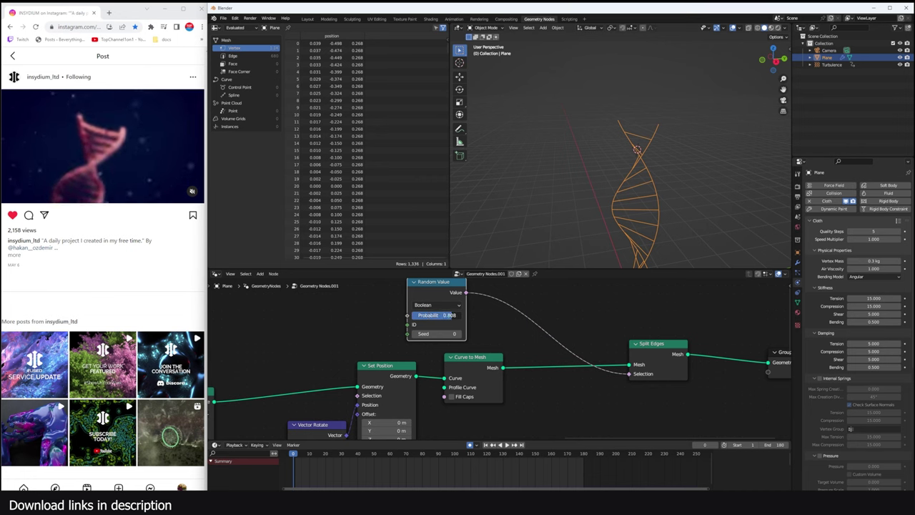
- Insert a Scale Elements node after Split Edges, set it to Edge mode and set its scale to 0.8
{"action": "middle_click_drag", "start_coordinate": [658, 221], "coordinate": [691, 226]}
{"action": "left_click_drag", "start_coordinate": [644, 373], "coordinate": [556, 378]}
{"action": "key", "text": "shift+a"}
{"action": "type", "text": "sca"}
{"action": "key", "text": "Down"}
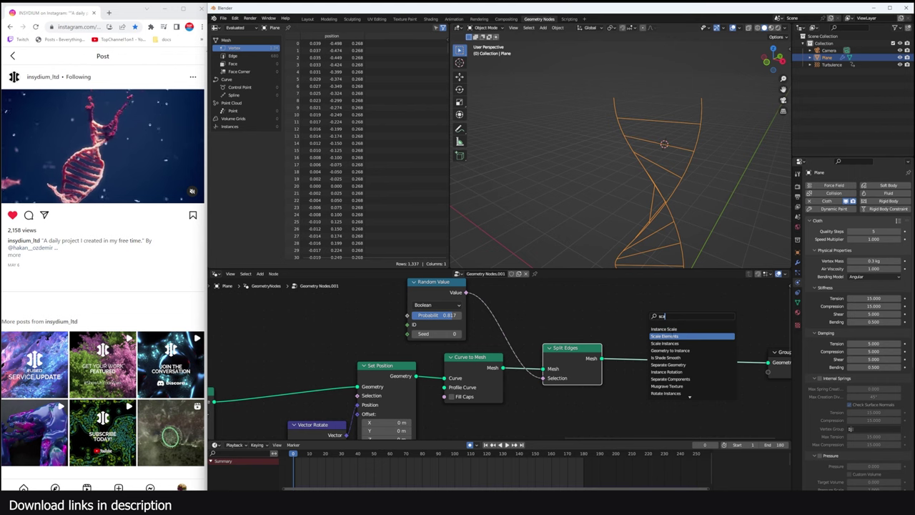
{"action": "key", "text": "Return"}
{"action": "left_click", "coordinate": [666, 351]}
{"action": "left_click", "coordinate": [666, 350]}
{"action": "left_click", "coordinate": [656, 369]}
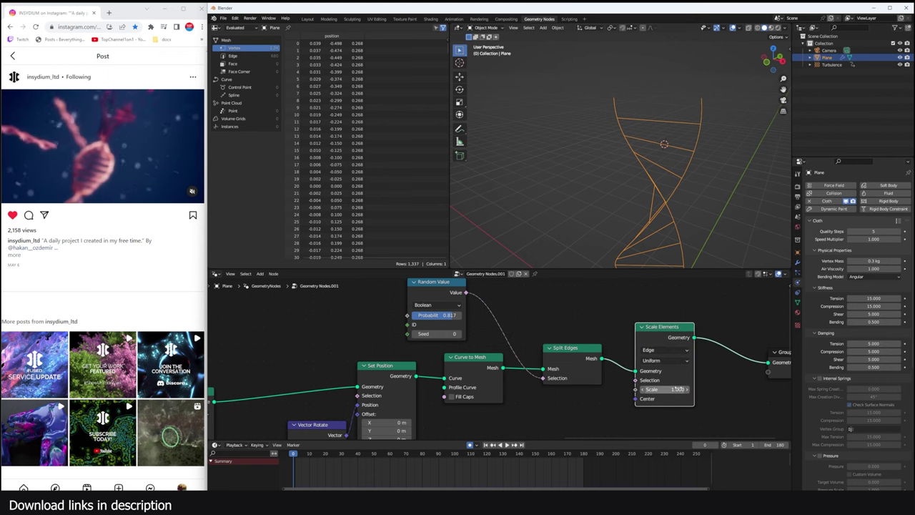
{"action": "mouse_move", "coordinate": [665, 390]}
{"action": "left_mouse_down"}
{"action": "mouse_move", "coordinate": [657, 390]}
{"action": "mouse_move", "coordinate": [704, 389]}
{"action": "mouse_move", "coordinate": [658, 389]}
{"action": "mouse_move", "coordinate": [666, 389]}
{"action": "left_mouse_up"}
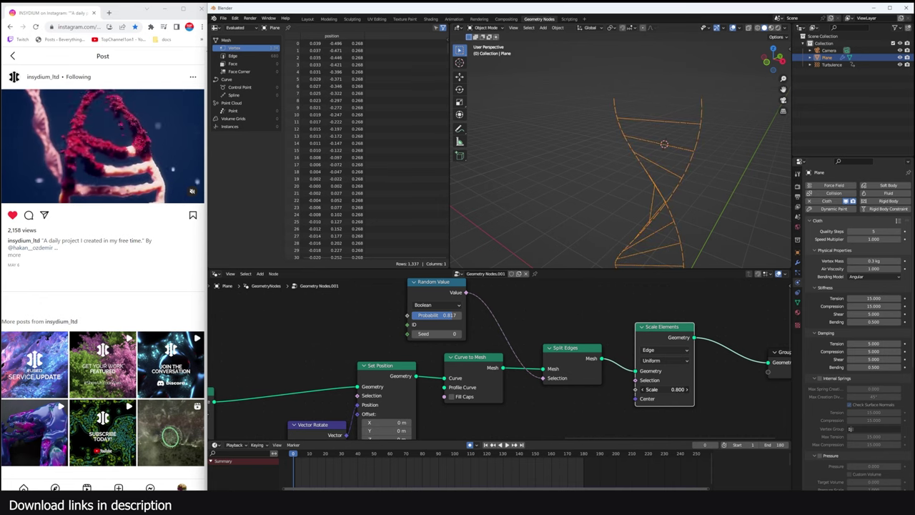
- Play the simulation to examine how the split helix segments fly apart, and return to frame 0
{"action": "scroll", "coordinate": [709, 145], "scroll_direction": "up", "scroll_amount": 5}
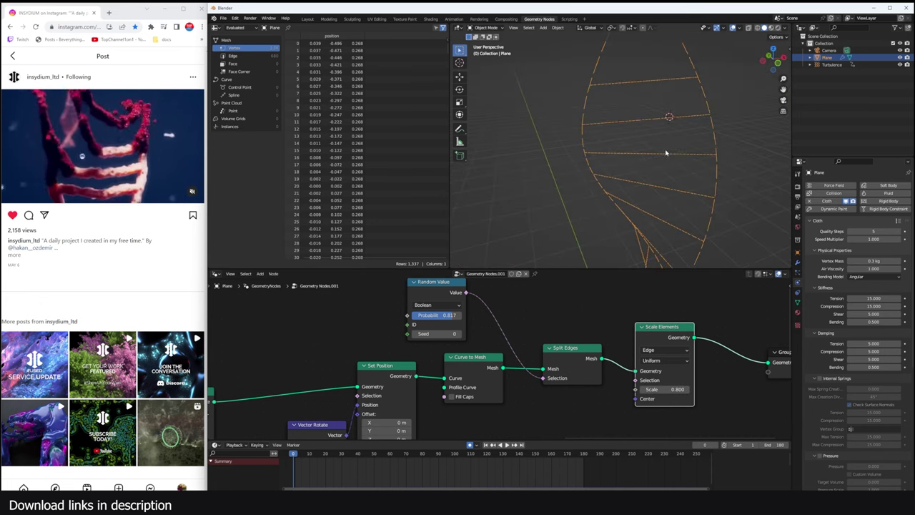
{"action": "scroll", "coordinate": [665, 152], "scroll_direction": "down", "scroll_amount": 3}
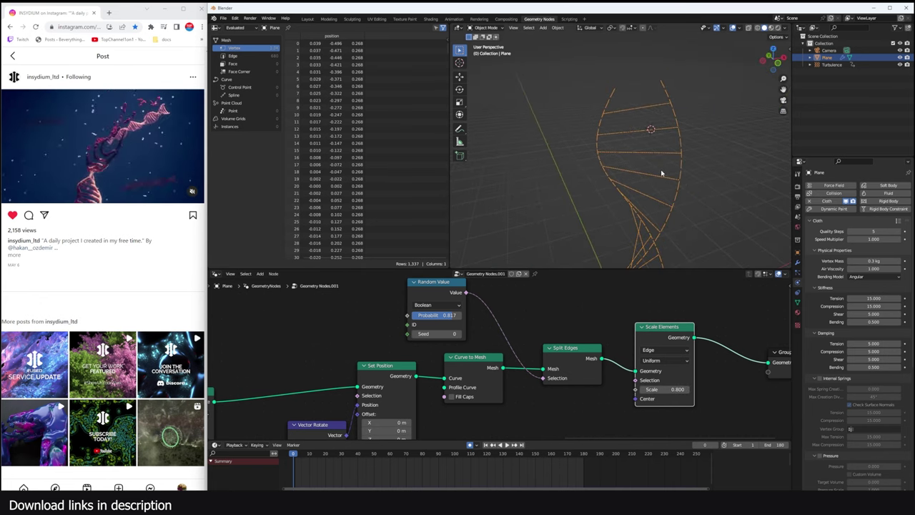
{"action": "scroll", "coordinate": [662, 175], "scroll_direction": "down", "scroll_amount": 2}
{"action": "key", "text": "space"}
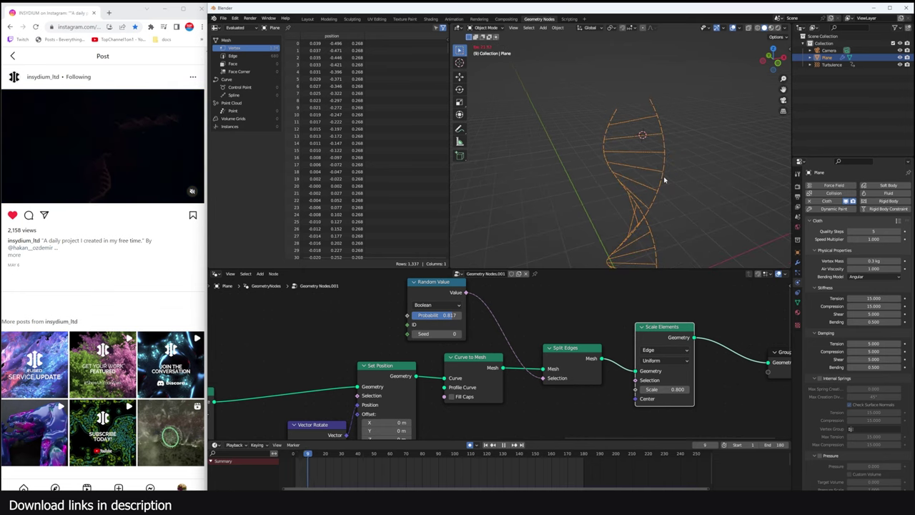
{"action": "key", "text": "space"}
{"action": "middle_click_drag", "start_coordinate": [629, 154], "coordinate": [600, 181]}
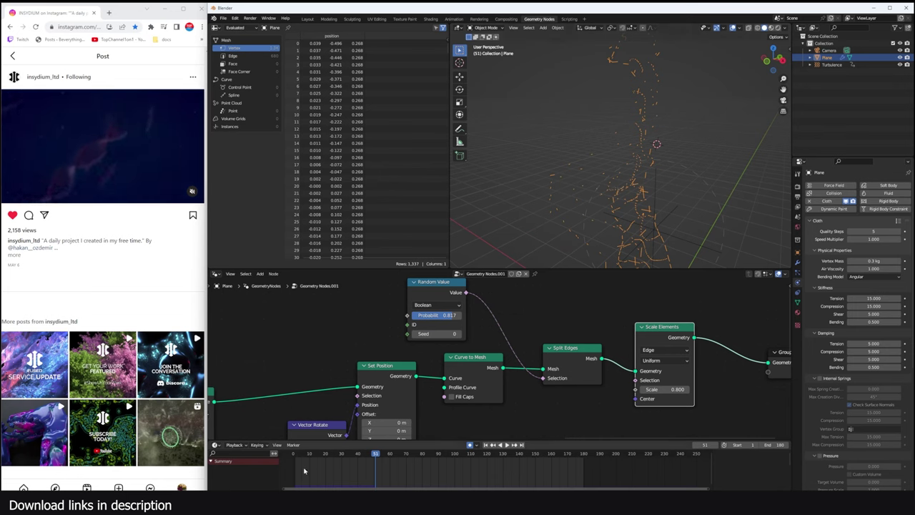
{"action": "left_click_drag", "start_coordinate": [305, 470], "coordinate": [288, 471]}
{"action": "key", "text": "space"}
- Set the Random Value node's probability to 0.117 and its seed to 3, and replay the simulation
{"action": "scroll", "coordinate": [479, 358], "scroll_direction": "up", "scroll_amount": 1}
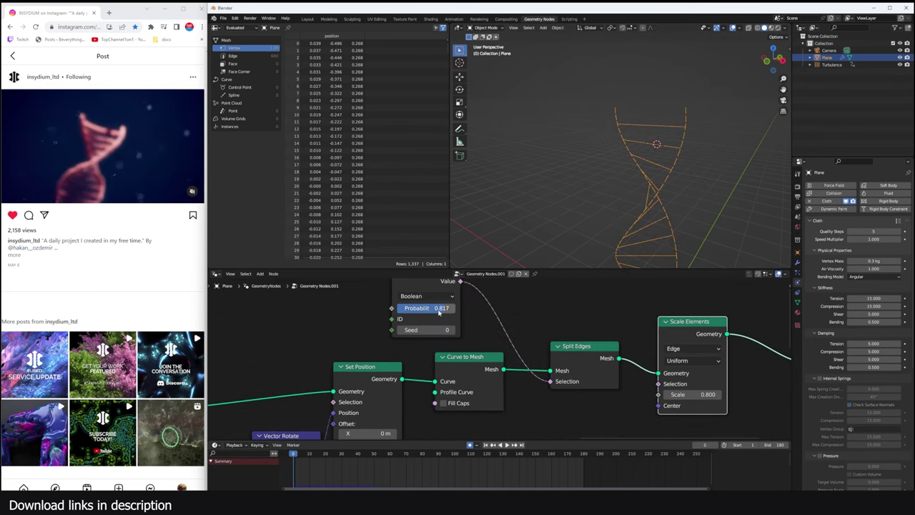
{"action": "mouse_move", "coordinate": [429, 307]}
{"action": "left_mouse_down"}
{"action": "mouse_move", "coordinate": [408, 307]}
{"action": "mouse_move", "coordinate": [424, 307]}
{"action": "left_mouse_up"}
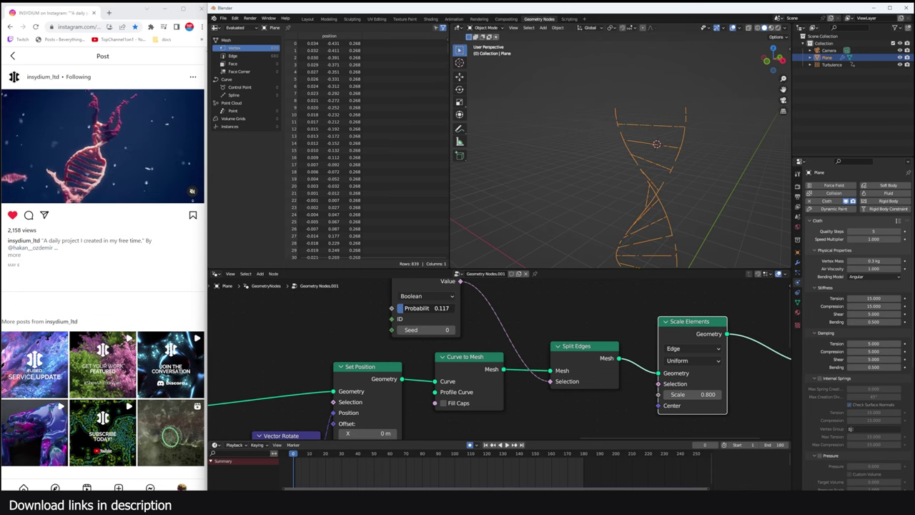
{"action": "left_click", "coordinate": [451, 330]}
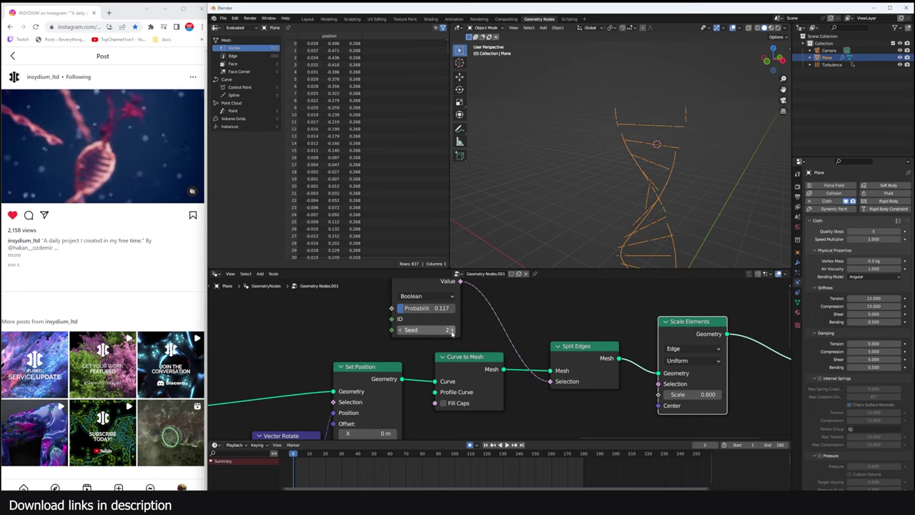
{"action": "left_click", "coordinate": [451, 330]}
{"action": "key", "text": "space"}
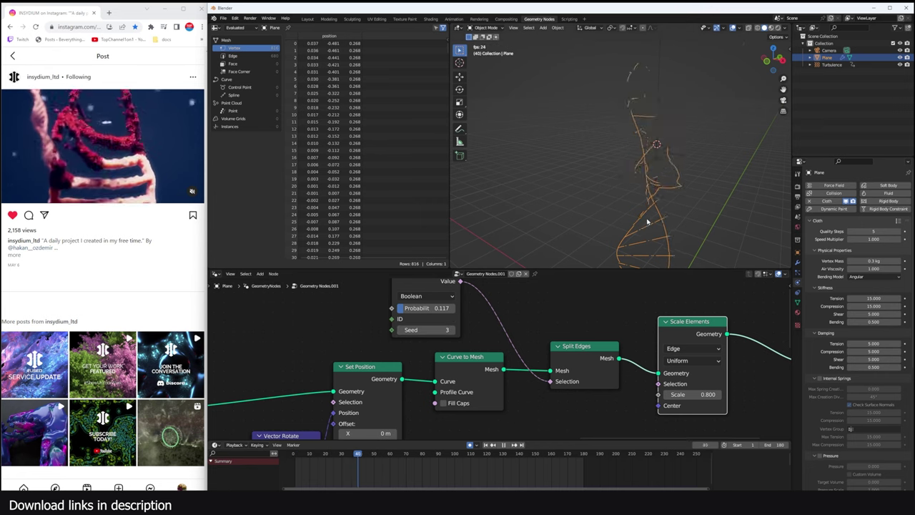
{"action": "key", "text": "Escape"}
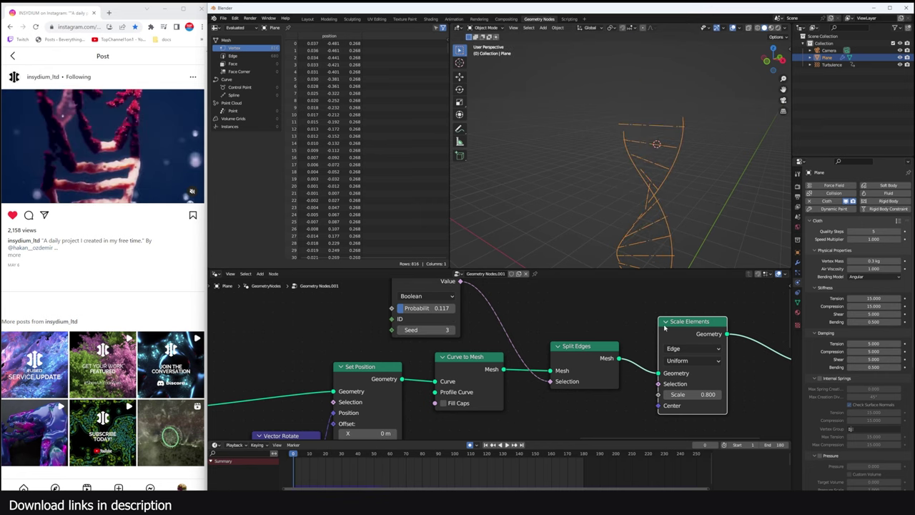
- Remove the Scale Elements node while keeping Split Edges linked to the output
{"action": "scroll", "coordinate": [683, 339], "scroll_direction": "up", "scroll_amount": 3}
{"action": "middle_click_drag", "start_coordinate": [706, 333], "coordinate": [620, 345]}
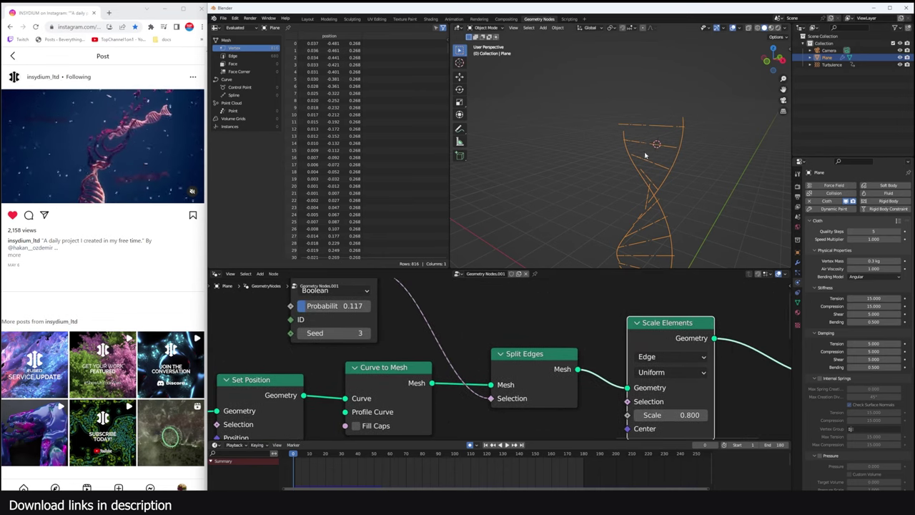
{"action": "middle_click_drag", "start_coordinate": [647, 155], "coordinate": [661, 169]}
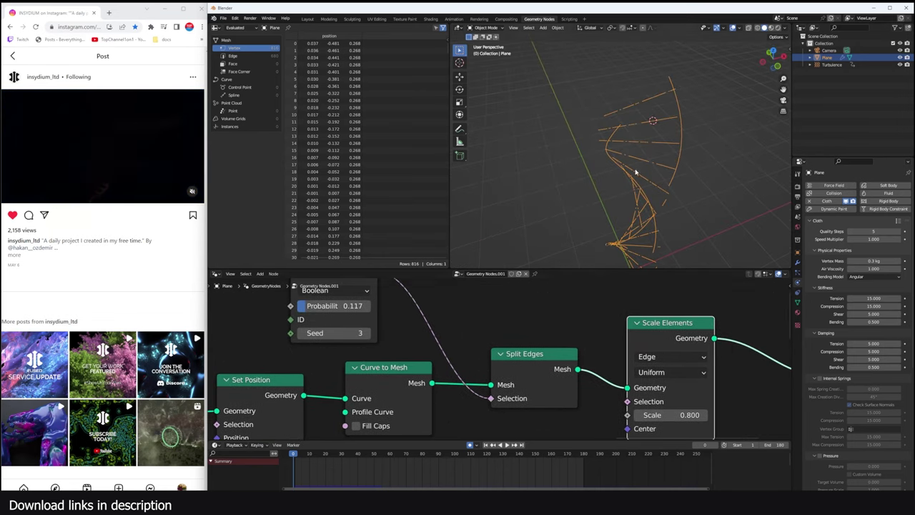
{"action": "key", "text": "ctrl+x"}
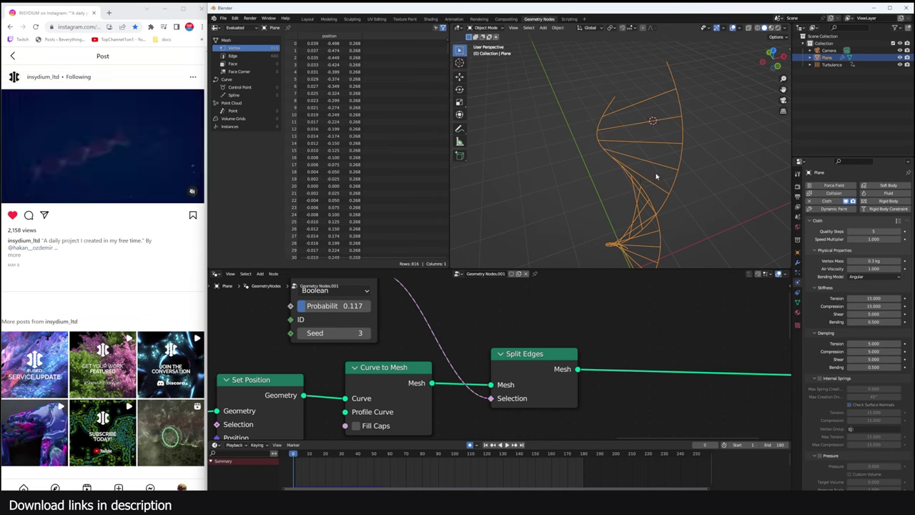
- Replay the simulation repeatedly to check how the strands break at the split edges
{"action": "middle_click_drag", "start_coordinate": [649, 159], "coordinate": [639, 210]}
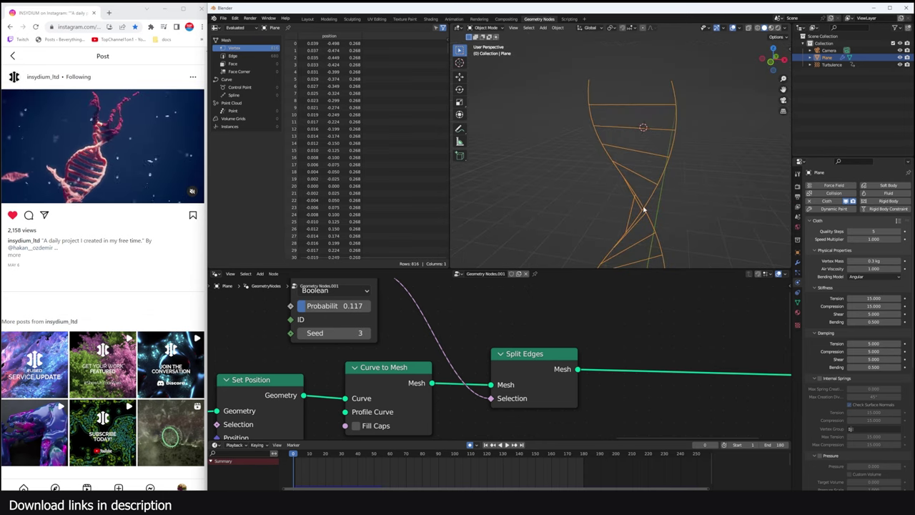
{"action": "key", "text": "space"}
{"action": "key", "text": "space"}
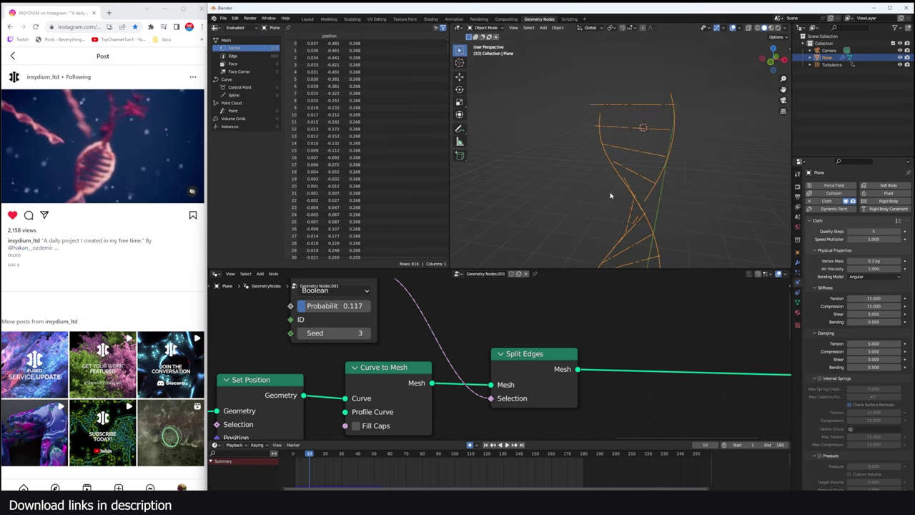
{"action": "key", "text": "space"}
{"action": "key", "text": "Escape"}
{"action": "key", "text": "space"}
{"action": "key", "text": "Escape"}
- Set the cloth simulation's quality steps to 6 and replay the animation to check the tearing
{"action": "scroll", "coordinate": [823, 327], "scroll_direction": "down", "scroll_amount": 13}
{"action": "scroll", "coordinate": [832, 295], "scroll_direction": "up", "scroll_amount": 8}
{"action": "scroll", "coordinate": [852, 386], "scroll_direction": "down", "scroll_amount": 5}
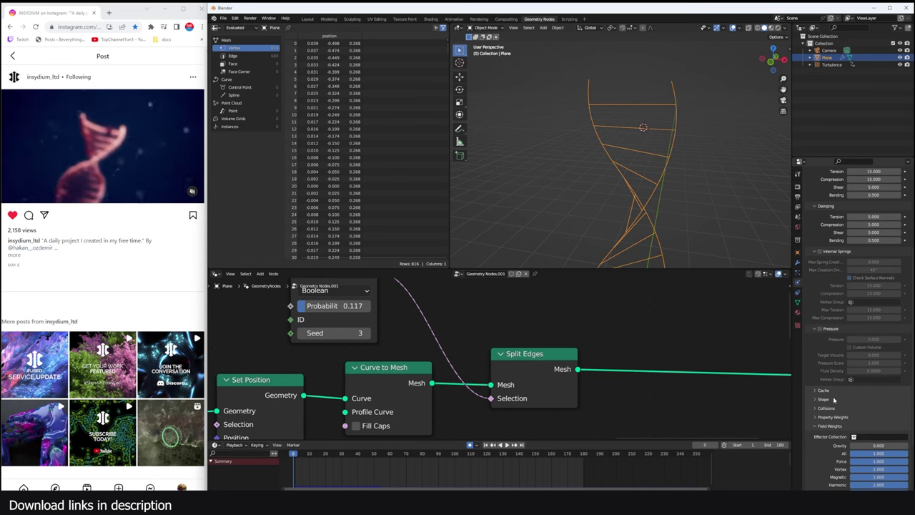
{"action": "left_click", "coordinate": [825, 390]}
{"action": "scroll", "coordinate": [867, 262], "scroll_direction": "up", "scroll_amount": 3}
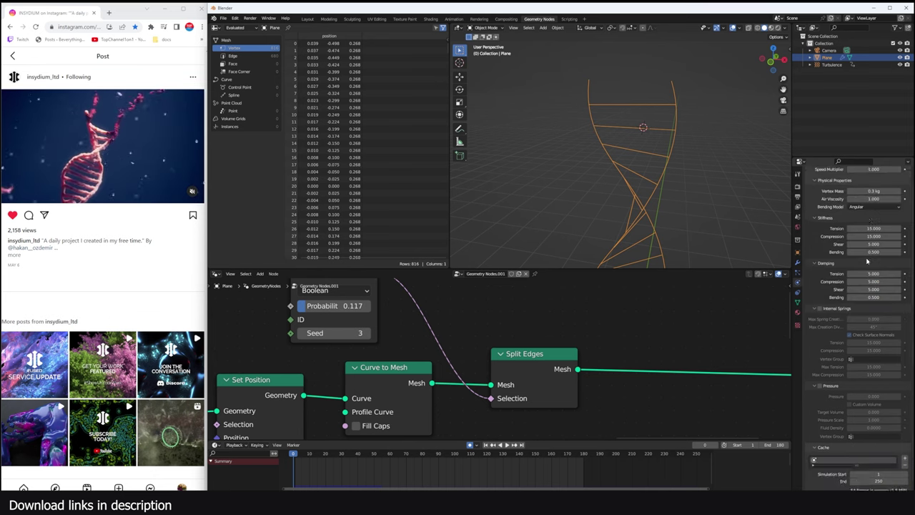
{"action": "scroll", "coordinate": [867, 261], "scroll_direction": "up", "scroll_amount": 4}
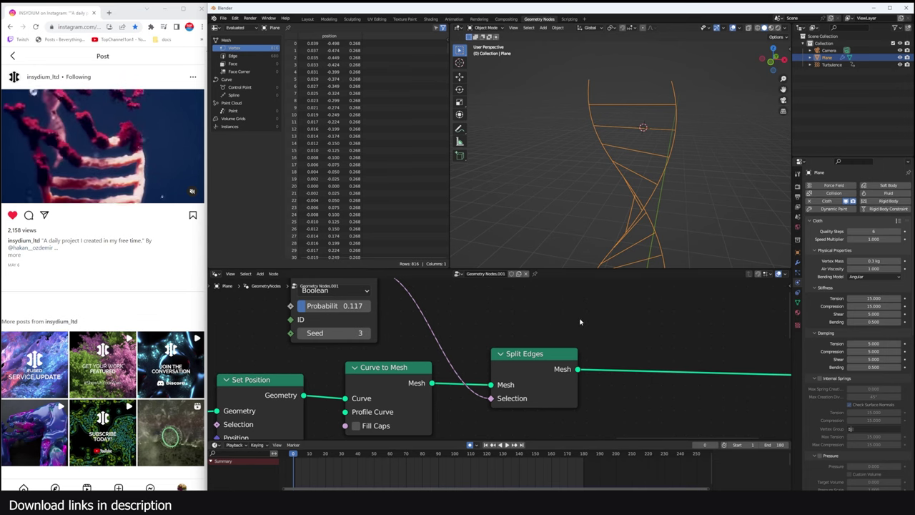
{"action": "key", "text": "space"}
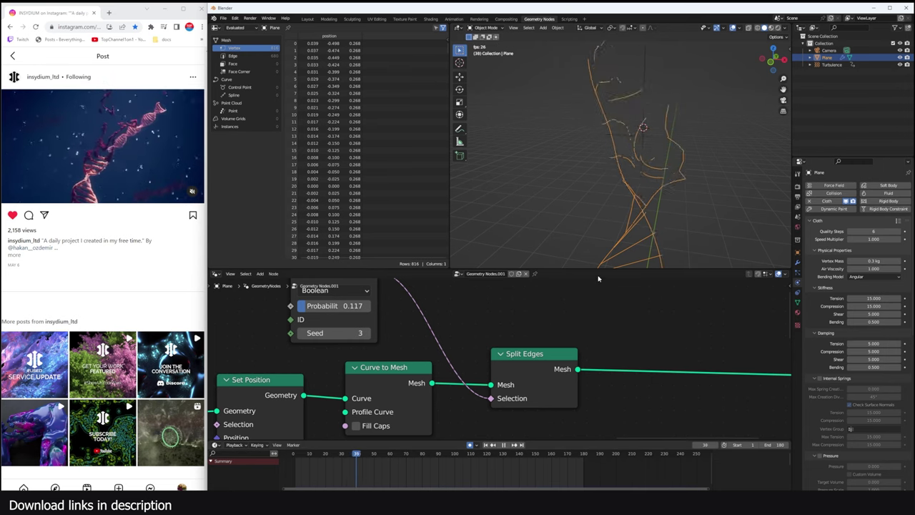
{"action": "key", "text": "Escape"}
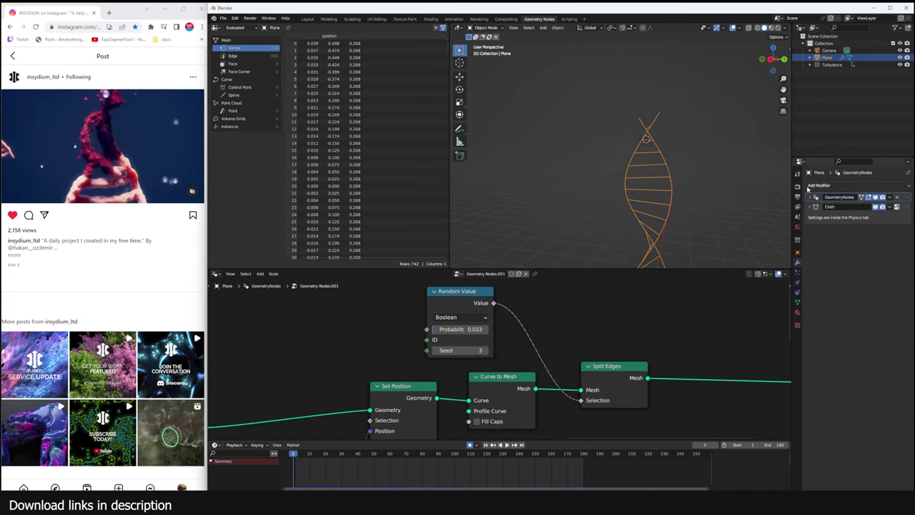
- Add a second Geometry Nodes modifier below Cloth with a new node group, and spread its Group Input and Group Output apart
{"action": "left_click", "coordinate": [858, 185]}
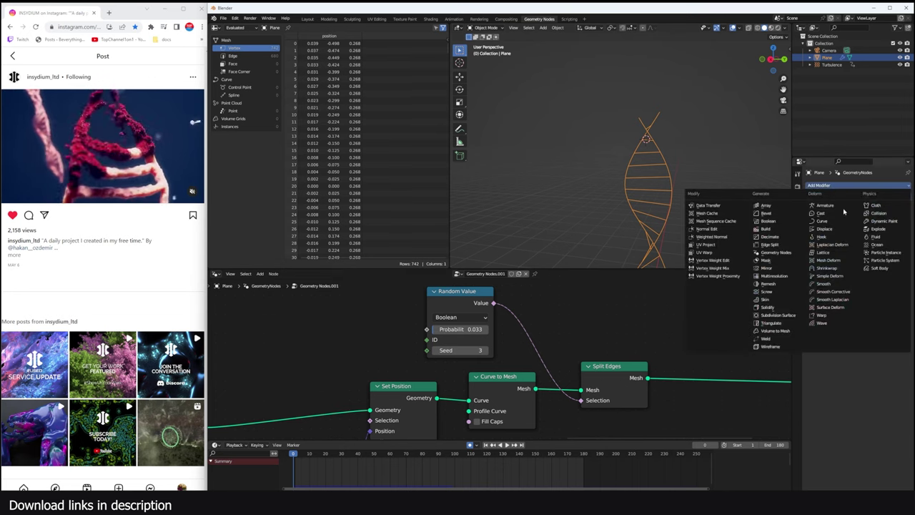
{"action": "left_click", "coordinate": [775, 251]}
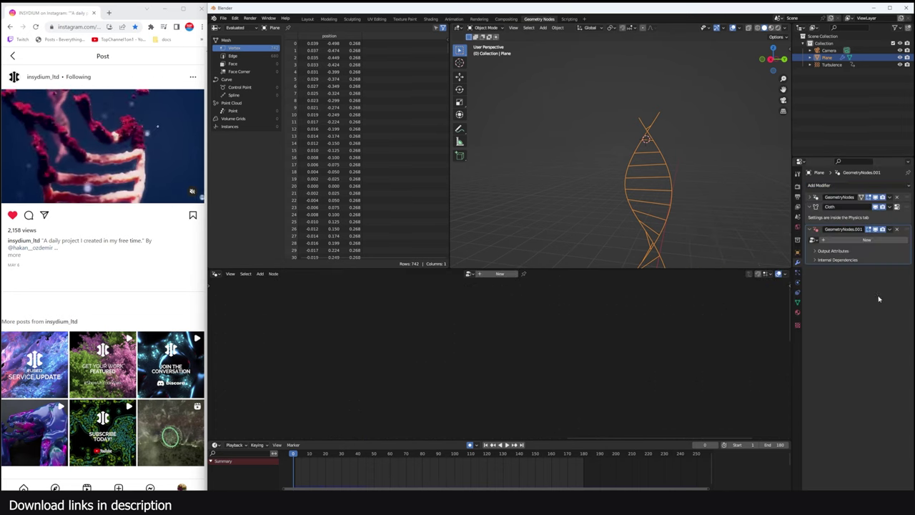
{"action": "left_click", "coordinate": [876, 240]}
{"action": "key", "text": "Home"}
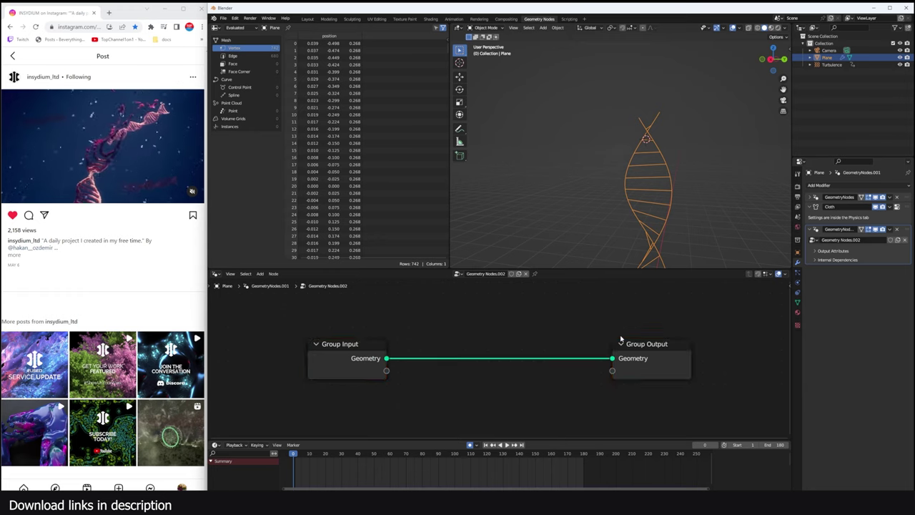
{"action": "left_click_drag", "start_coordinate": [673, 347], "coordinate": [751, 341]}
{"action": "left_click_drag", "start_coordinate": [326, 346], "coordinate": [243, 342]}
{"action": "scroll", "coordinate": [416, 341], "scroll_direction": "down", "scroll_amount": 5}
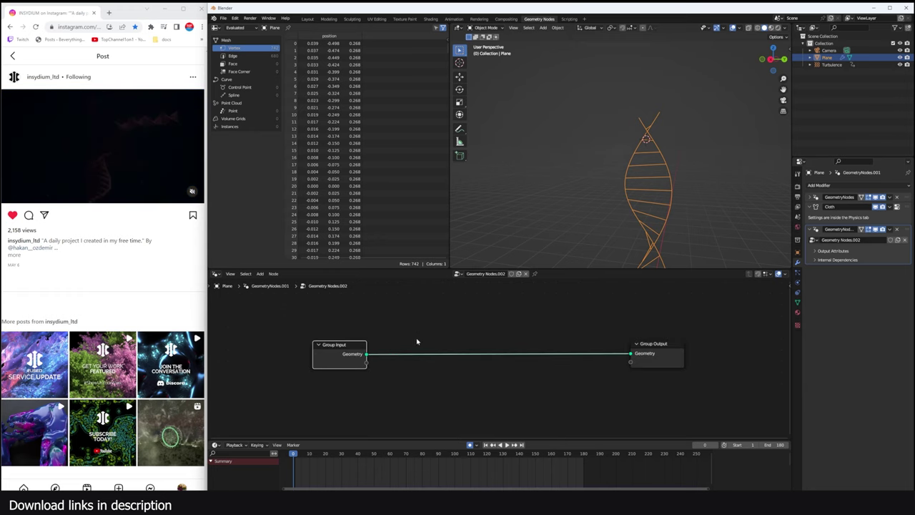
- Insert a Mesh to Curve node between Group Input and Group Output in the new node group
{"action": "middle_click_drag", "start_coordinate": [450, 350], "coordinate": [447, 347]}
{"action": "scroll", "coordinate": [449, 346], "scroll_direction": "up", "scroll_amount": 3}
{"action": "key", "text": "shift+a"}
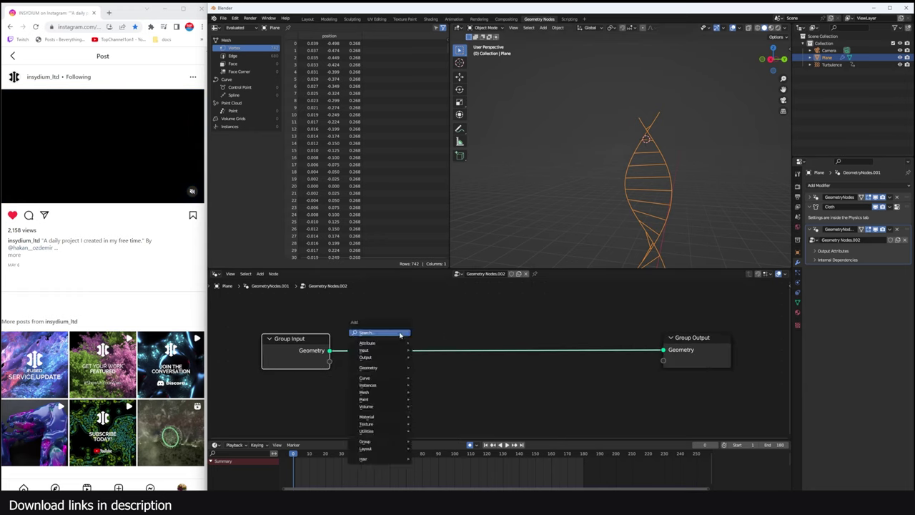
{"action": "left_click", "coordinate": [361, 336]}
{"action": "type", "text": "to c"}
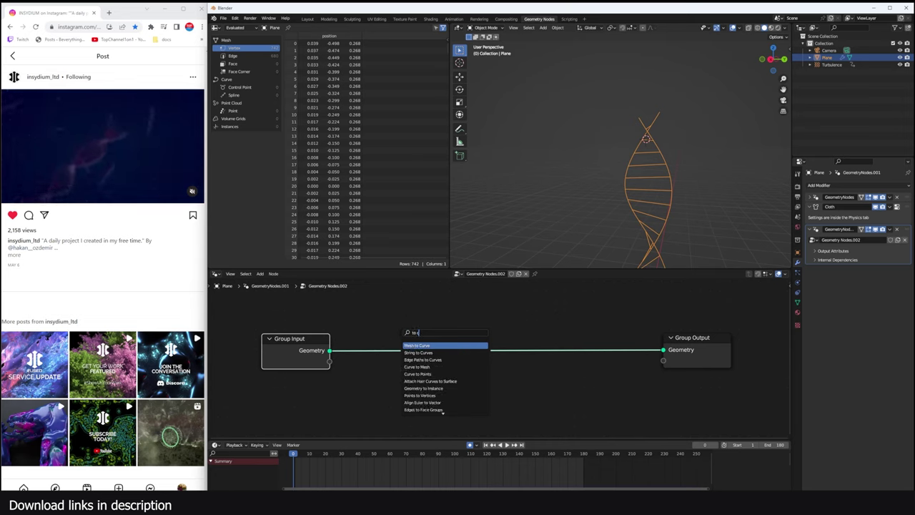
{"action": "key", "text": "Return"}
{"action": "left_click", "coordinate": [443, 345]}
- Insert a Curve to Mesh node between Mesh to Curve and Group Output
{"action": "key", "text": "shift+a"}
{"action": "left_click", "coordinate": [512, 310]}
{"action": "type", "text": "to me"}
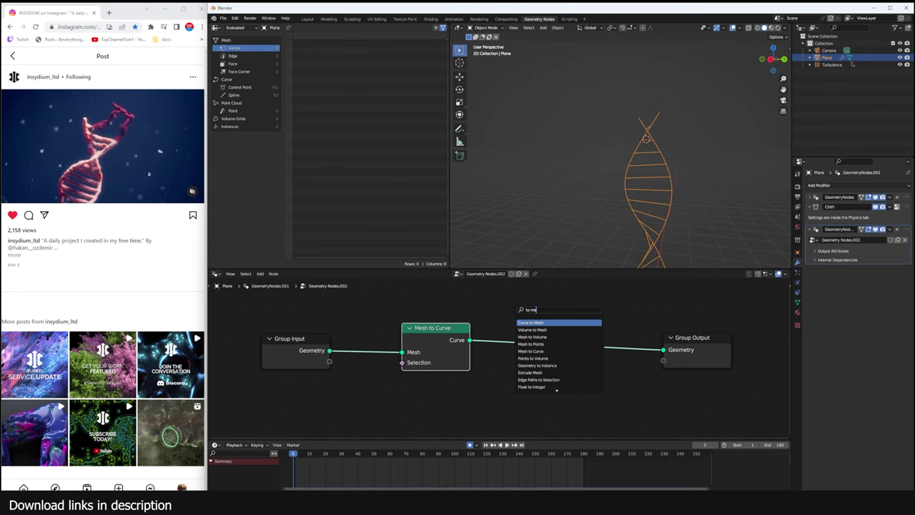
{"action": "key", "text": "Return"}
{"action": "left_click", "coordinate": [542, 331]}
- Add a Curve Circle node and link its Curve output to the Profile Curve of Curve to Mesh
{"action": "middle_click_drag", "start_coordinate": [505, 390], "coordinate": [534, 379]}
{"action": "key", "text": "shift+a"}
{"action": "left_click", "coordinate": [517, 361]}
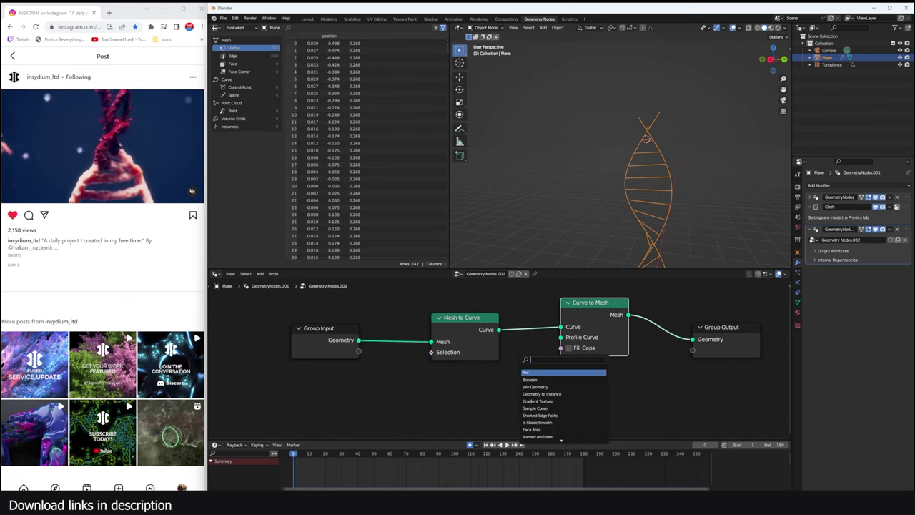
{"action": "type", "text": "cir"}
{"action": "key", "text": "Down"}
{"action": "key", "text": "Return"}
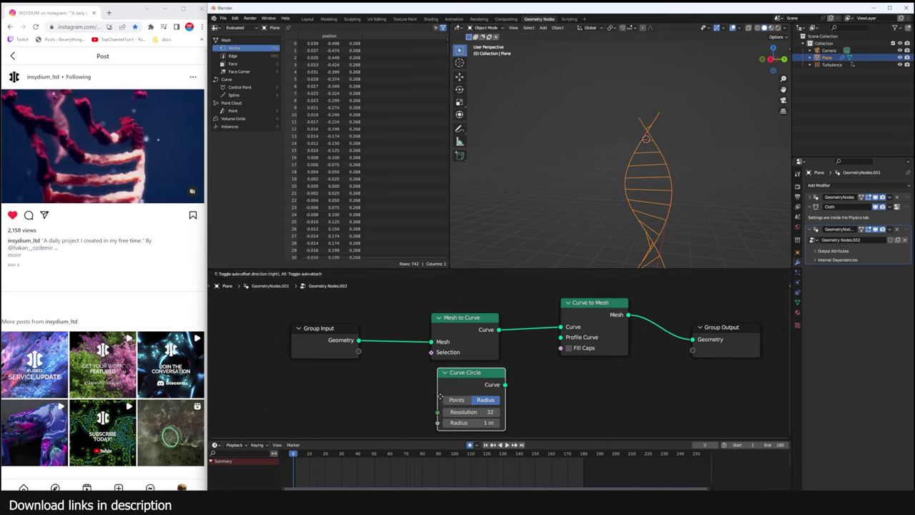
{"action": "left_click", "coordinate": [443, 382]}
{"action": "left_click_drag", "start_coordinate": [505, 385], "coordinate": [560, 337]}
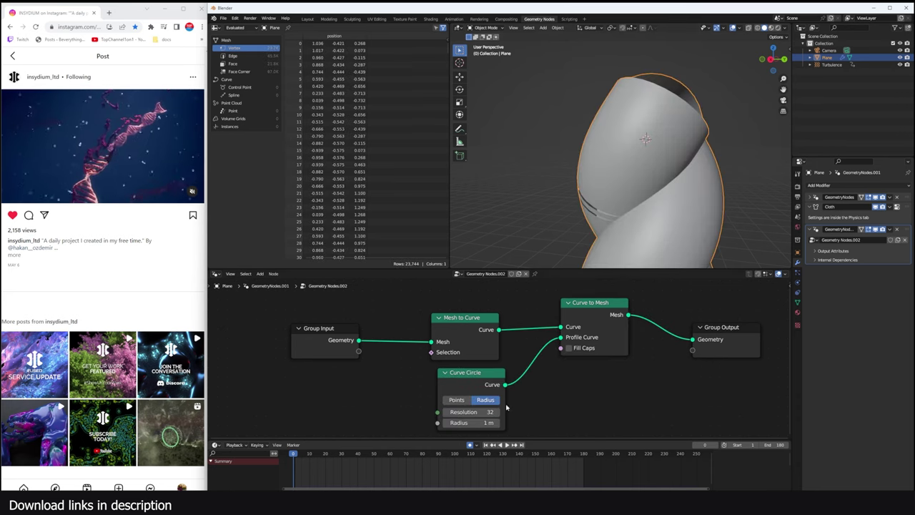
- Set the Curve Circle radius to 0.11 m so the strands become tubes
{"action": "left_click_drag", "start_coordinate": [486, 422], "coordinate": [445, 423]}
{"action": "scroll", "coordinate": [693, 176], "scroll_direction": "up", "scroll_amount": 7}
{"action": "left_click", "coordinate": [692, 176]}
{"action": "scroll", "coordinate": [693, 175], "scroll_direction": "down", "scroll_amount": 5}
{"action": "scroll", "coordinate": [693, 175], "scroll_direction": "up", "scroll_amount": 3}
{"action": "mouse_move", "coordinate": [693, 175]}
{"action": "middle_mouse_down"}
{"action": "mouse_move", "coordinate": [656, 154]}
{"action": "mouse_move", "coordinate": [599, 163]}
{"action": "mouse_move", "coordinate": [652, 113]}
{"action": "mouse_move", "coordinate": [717, 117]}
{"action": "mouse_move", "coordinate": [715, 139]}
{"action": "mouse_move", "coordinate": [731, 149]}
{"action": "mouse_move", "coordinate": [703, 164]}
{"action": "middle_mouse_up"}
{"action": "left_click_drag", "start_coordinate": [469, 422], "coordinate": [475, 422]}
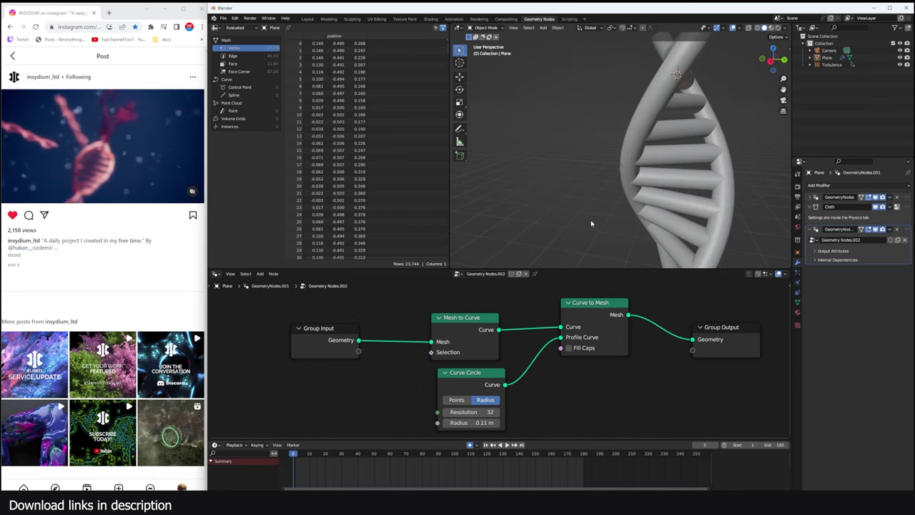
- Play the simulation and examine from several angles how the tube-shaped strands break apart
{"action": "middle_click_drag", "start_coordinate": [592, 224], "coordinate": [646, 153]}
{"action": "scroll", "coordinate": [668, 156], "scroll_direction": "down", "scroll_amount": 2}
{"action": "scroll", "coordinate": [645, 153], "scroll_direction": "down", "scroll_amount": 1}
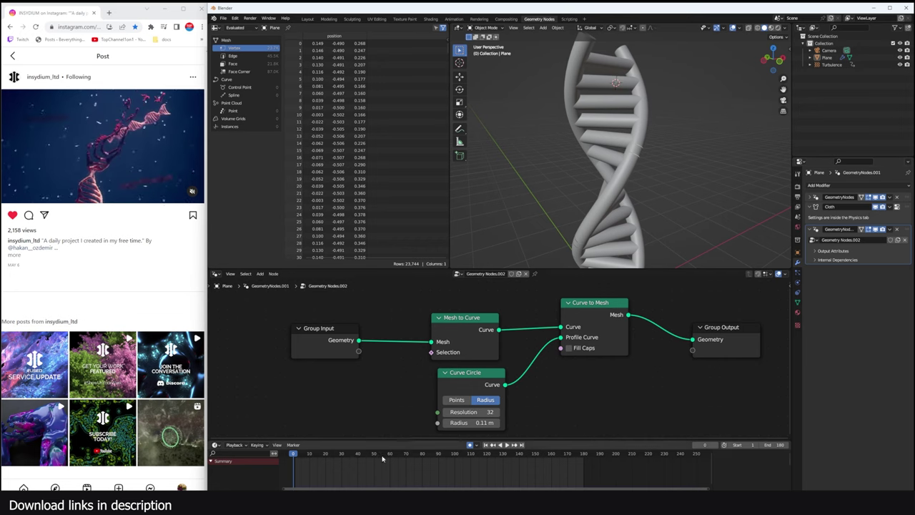
{"action": "scroll", "coordinate": [586, 252], "scroll_direction": "down", "scroll_amount": 3}
{"action": "key", "text": "space"}
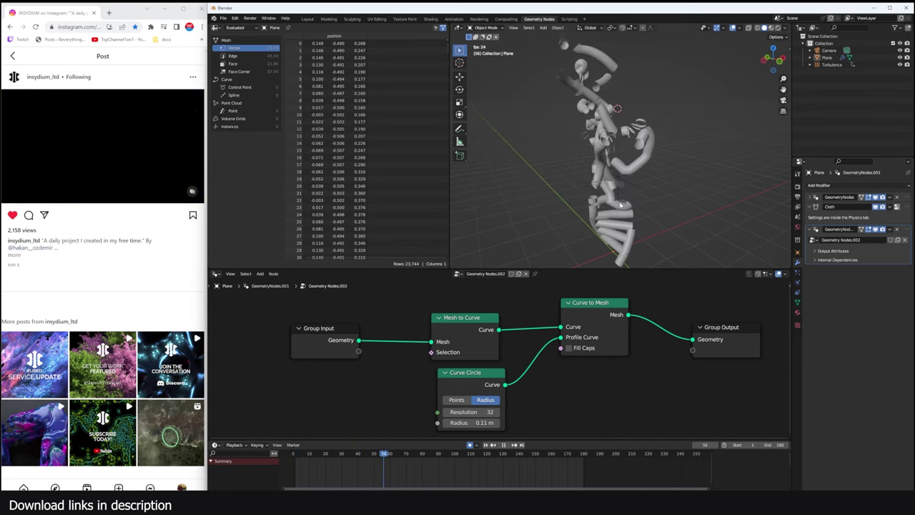
{"action": "middle_click_drag", "start_coordinate": [604, 131], "coordinate": [648, 113]}
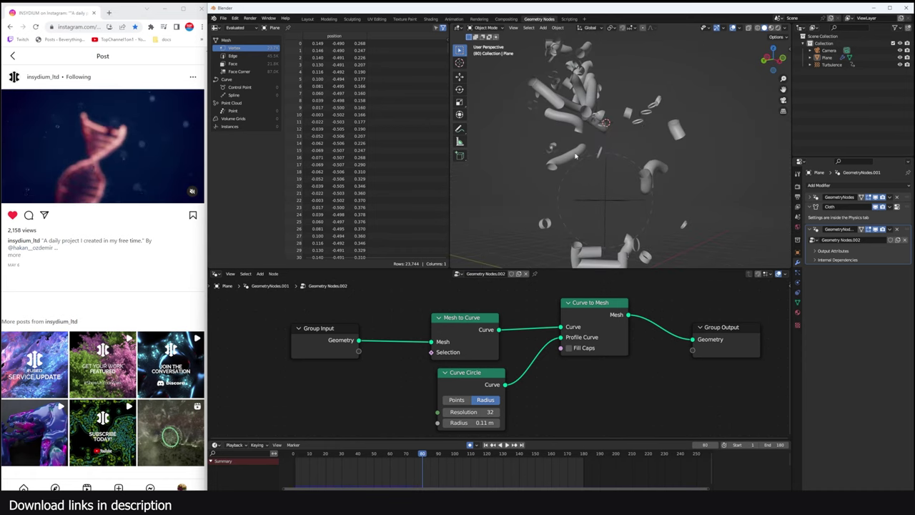
- Set the Curve Circle radius to 0.01 m and scrub through the simulation to check the thin strands
{"action": "scroll", "coordinate": [594, 345], "scroll_direction": "down", "scroll_amount": 2}
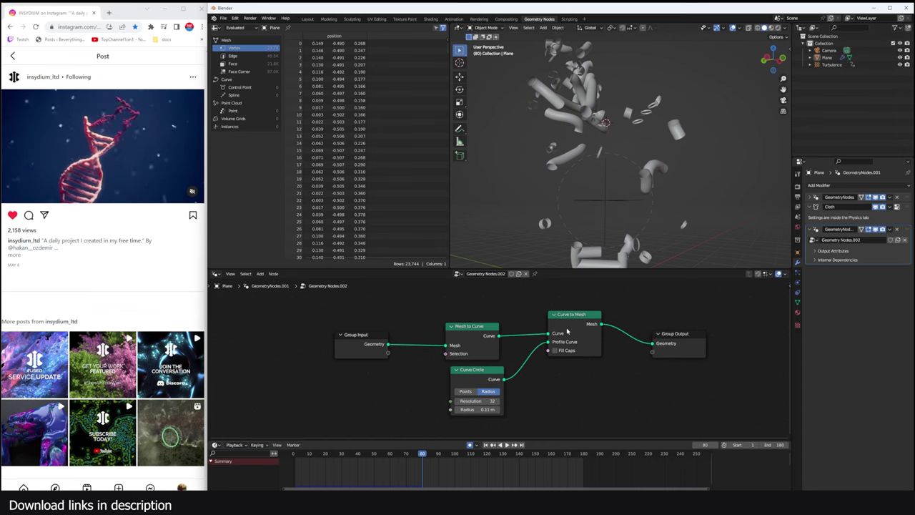
{"action": "key", "text": "g"}
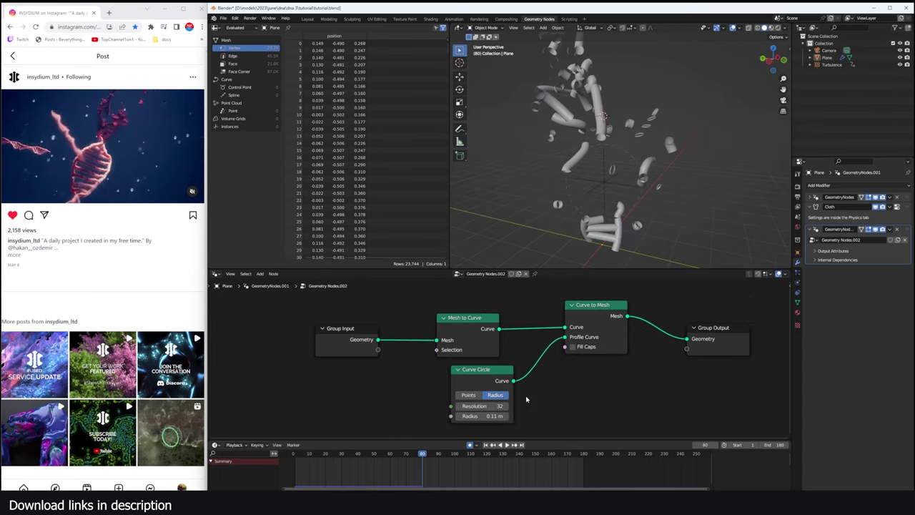
{"action": "left_click_drag", "start_coordinate": [492, 415], "coordinate": [462, 414]}
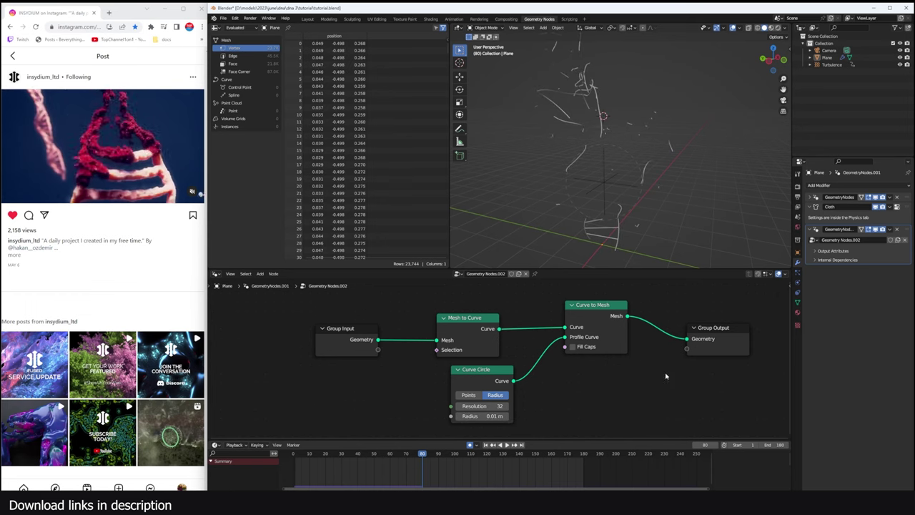
{"action": "left_click_drag", "start_coordinate": [400, 454], "coordinate": [329, 475]}
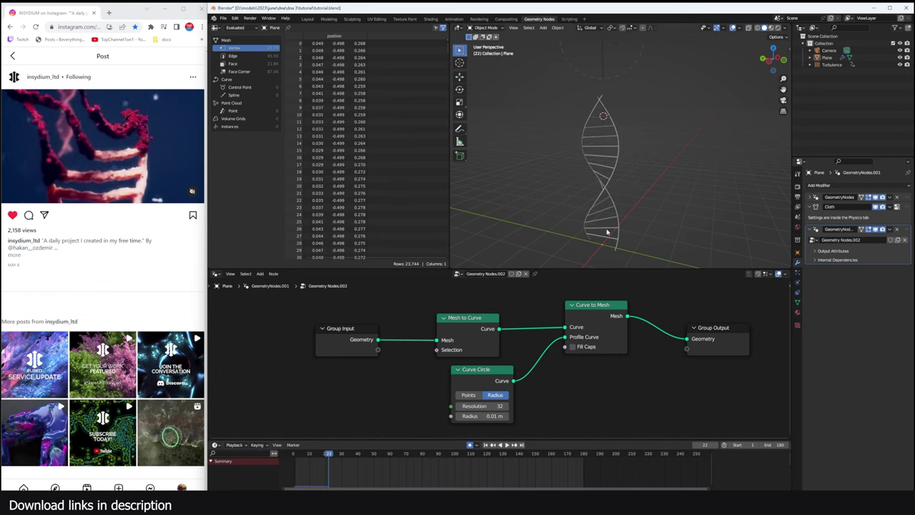
{"action": "scroll", "coordinate": [628, 194], "scroll_direction": "up", "scroll_amount": 5}
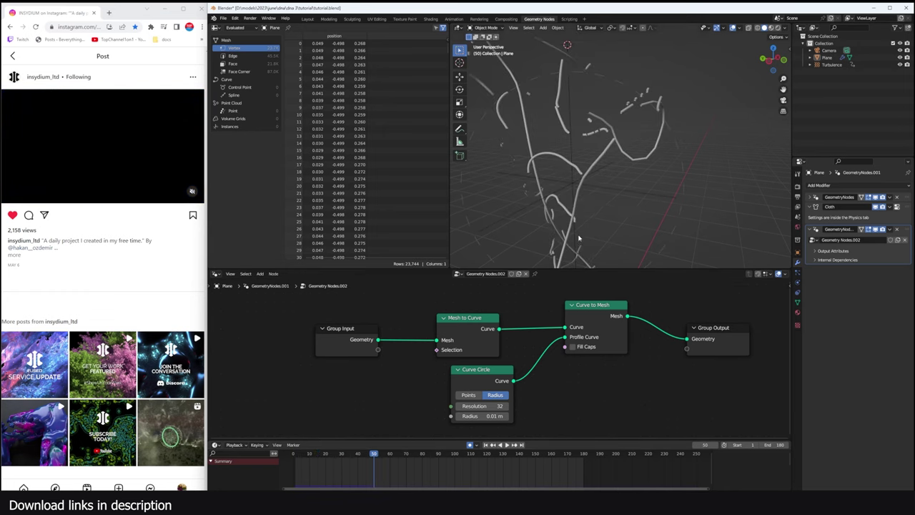
{"action": "key", "text": "space"}
- Move Group Output further away and insert a Mesh to Volume node after Curve to Mesh
{"action": "scroll", "coordinate": [654, 388], "scroll_direction": "down", "scroll_amount": 2}
{"action": "middle_click_drag", "start_coordinate": [707, 333], "coordinate": [516, 335]}
{"action": "left_click_drag", "start_coordinate": [481, 354], "coordinate": [645, 344]}
{"action": "key", "text": "shift+a"}
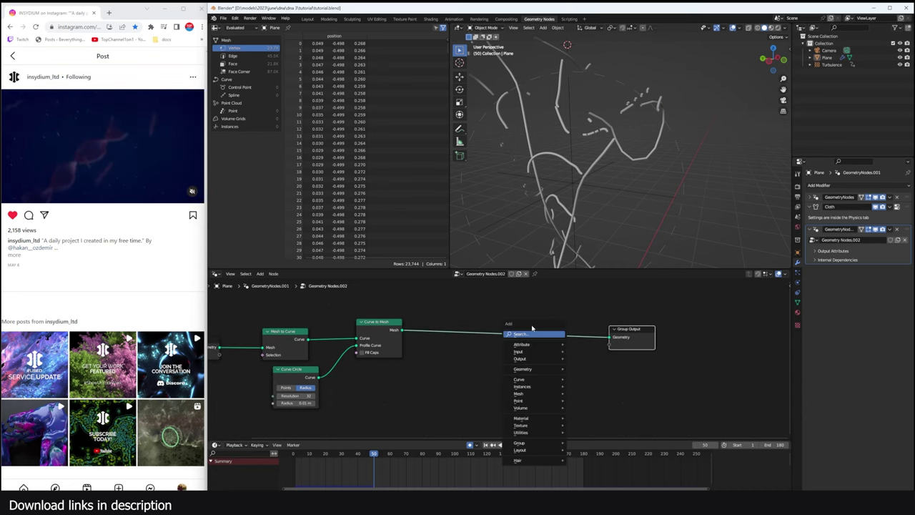
{"action": "left_click", "coordinate": [533, 335]}
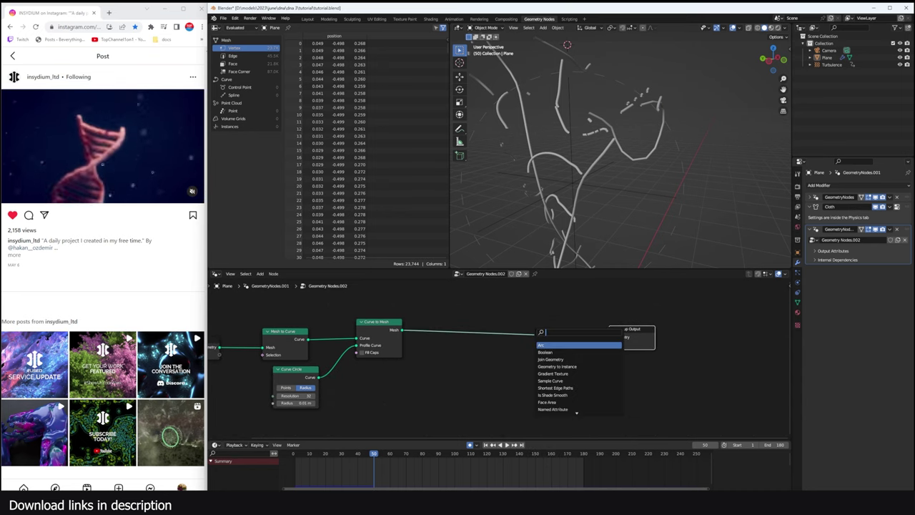
{"action": "type", "text": "me"}
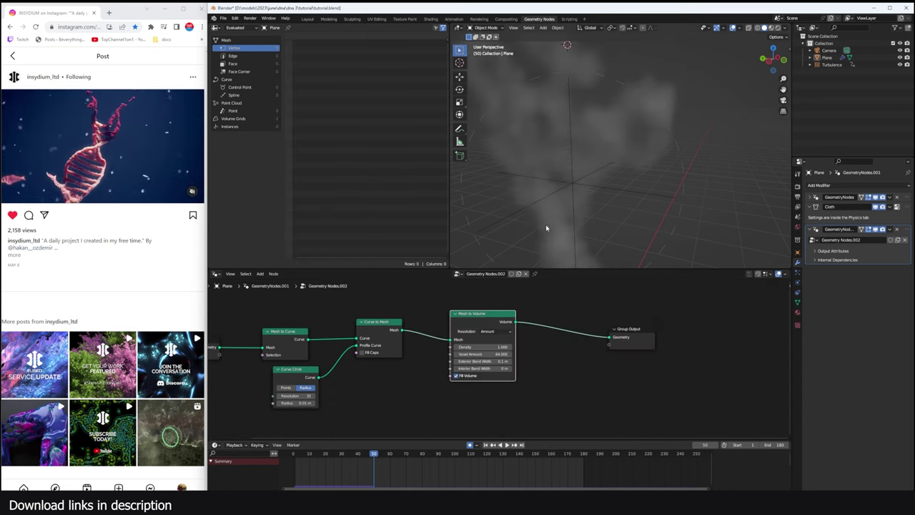
- Return the timeline to frame 0 and insert a Volume to Mesh node after Mesh to Volume
{"action": "middle_click_drag", "start_coordinate": [545, 229], "coordinate": [550, 244]}
{"action": "left_click_drag", "start_coordinate": [372, 456], "coordinate": [308, 486]}
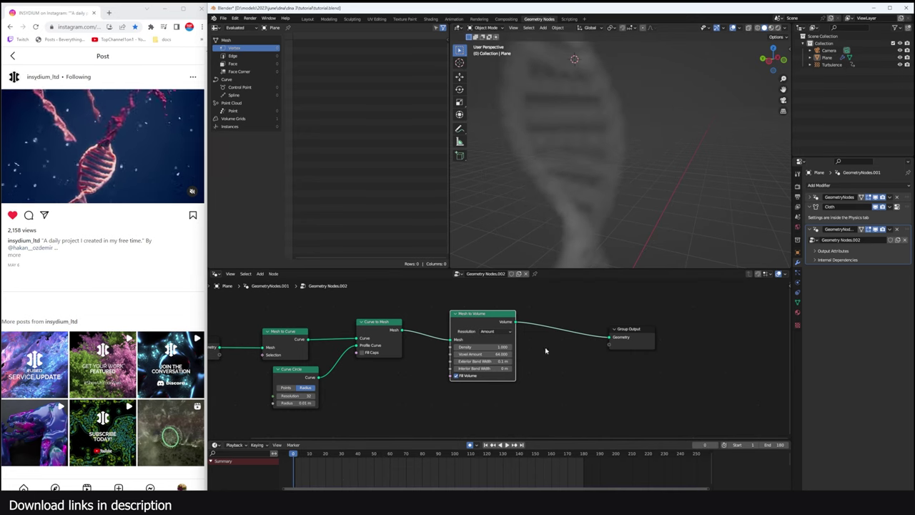
{"action": "key", "text": "shift+a"}
{"action": "type", "text": "to"}
{"action": "middle_click_drag", "start_coordinate": [516, 180], "coordinate": [572, 179]}
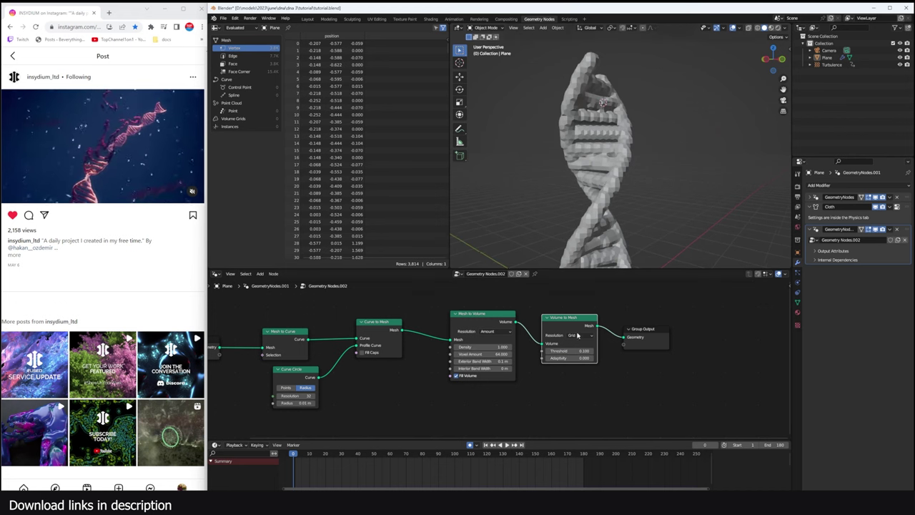
- Refine the Mesh to Volume node with density 0.440, voxel amount 127.320 and exterior band width 0.07 m
{"action": "scroll", "coordinate": [502, 361], "scroll_direction": "up", "scroll_amount": 4}
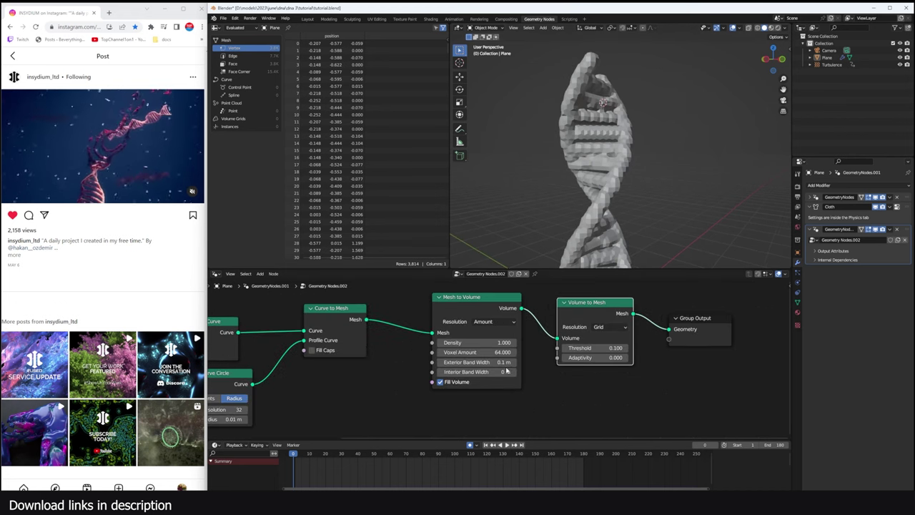
{"action": "left_click_drag", "start_coordinate": [505, 362], "coordinate": [577, 350]}
{"action": "scroll", "coordinate": [502, 351], "scroll_direction": "up", "scroll_amount": 1}
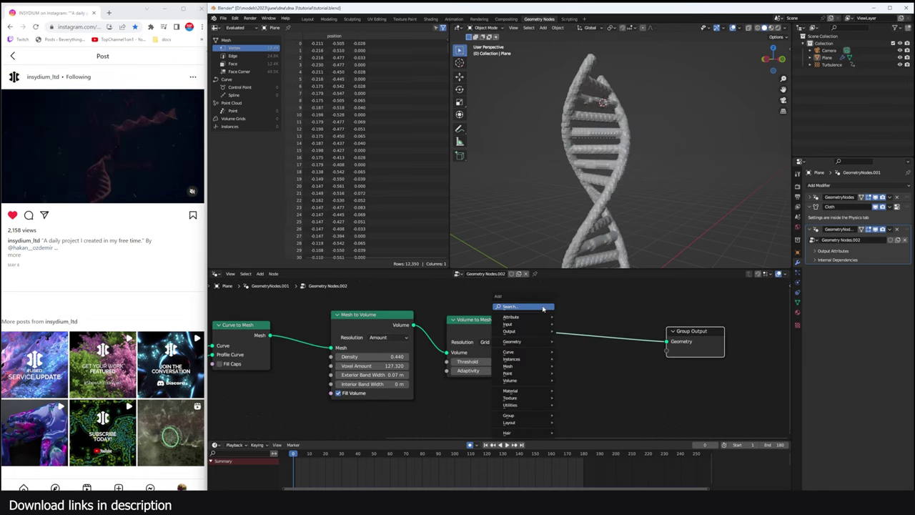
- Insert a Set Shade Smooth node after Volume to Mesh and replay the simulation to check the smoothed strands
{"action": "left_click", "coordinate": [543, 308]}
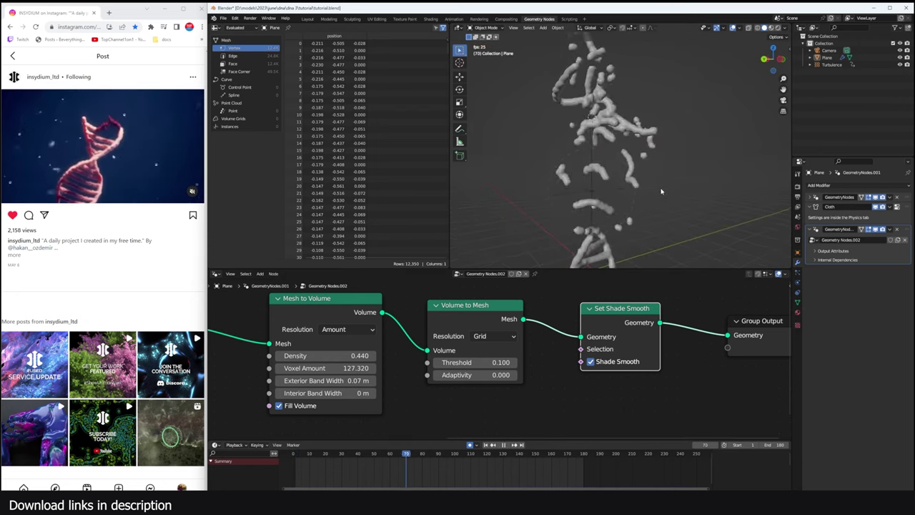
{"action": "key", "text": "Escape"}
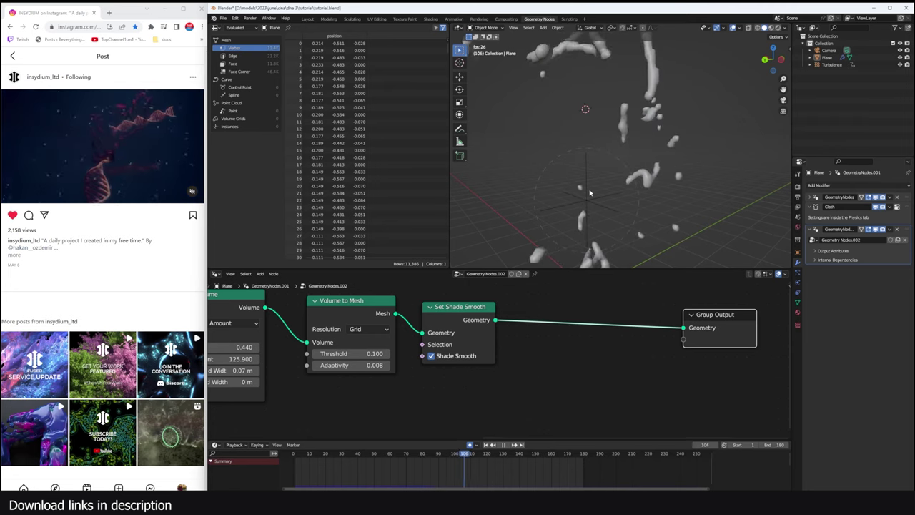
{"action": "key", "text": "Escape"}
{"action": "middle_click_drag", "start_coordinate": [571, 336], "coordinate": [584, 329]}
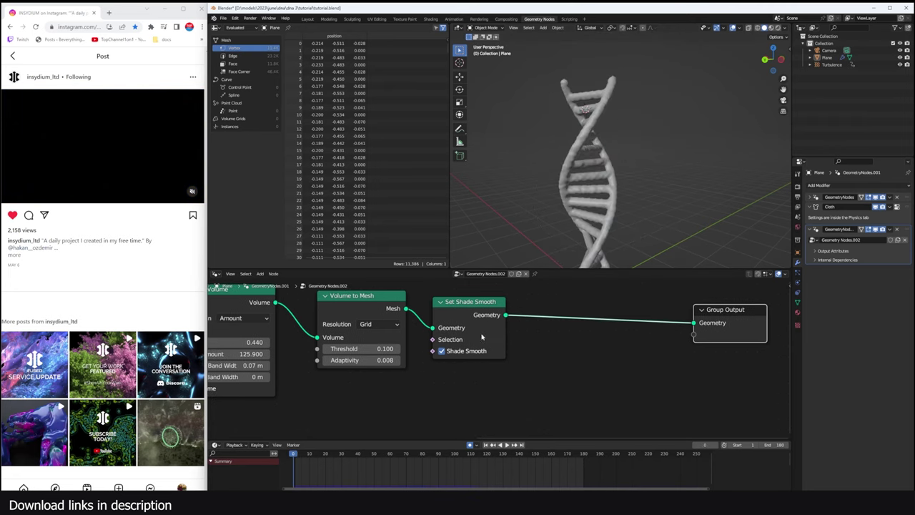
- Add an unconnected Blur Attribute node below the link between Set Shade Smooth and Group Output
{"action": "middle_click_drag", "start_coordinate": [459, 338], "coordinate": [465, 338]}
{"action": "scroll", "coordinate": [609, 320], "scroll_direction": "down", "scroll_amount": 1}
{"action": "left_click_drag", "start_coordinate": [657, 330], "coordinate": [570, 325]}
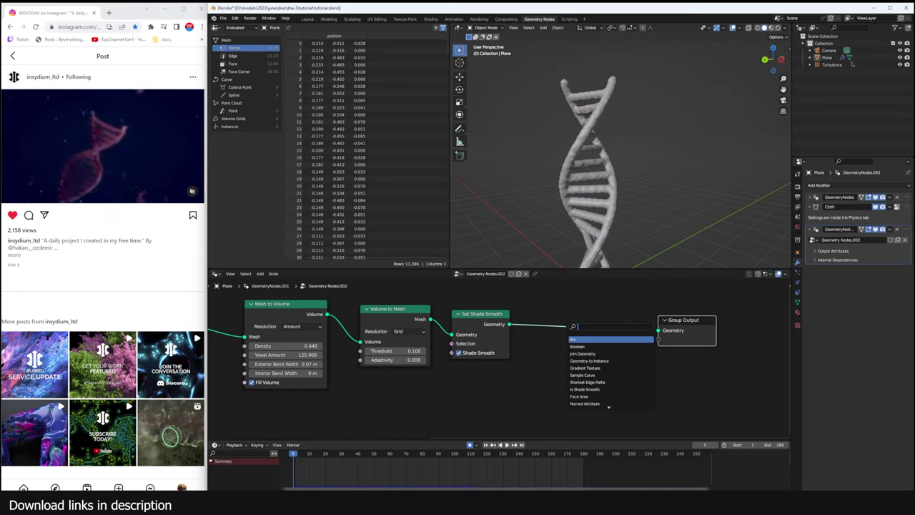
{"action": "type", "text": "blur"}
{"action": "key", "text": "Return"}
- Add a Position node and set the Blur Attribute data type to Vector
{"action": "middle_click_drag", "start_coordinate": [413, 383], "coordinate": [431, 372]}
{"action": "key", "text": "shift+a"}
{"action": "left_click", "coordinate": [424, 363]}
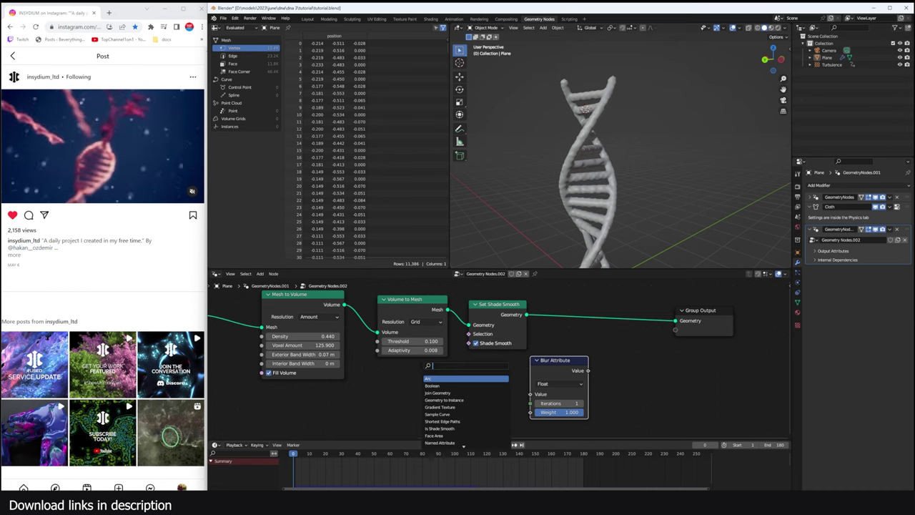
{"action": "type", "text": "position"}
{"action": "key", "text": "Return"}
{"action": "left_click", "coordinate": [548, 385]}
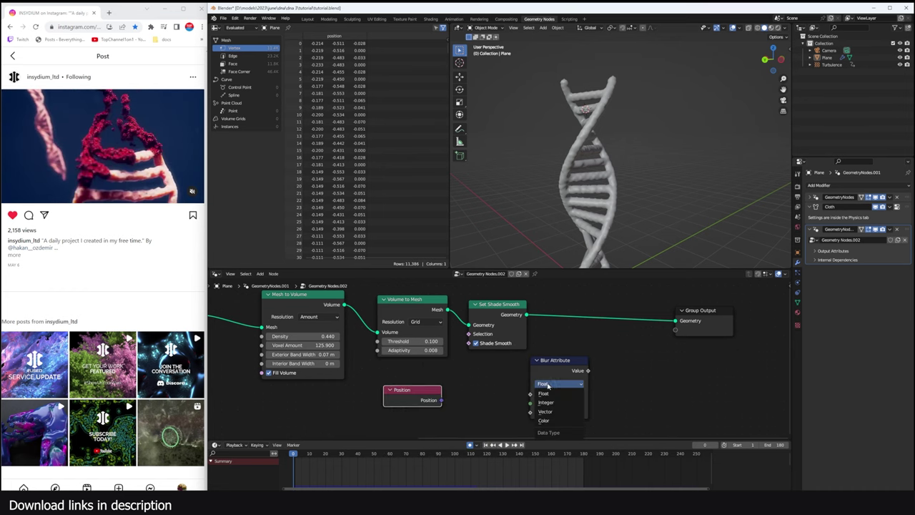
{"action": "left_click", "coordinate": [544, 411]}
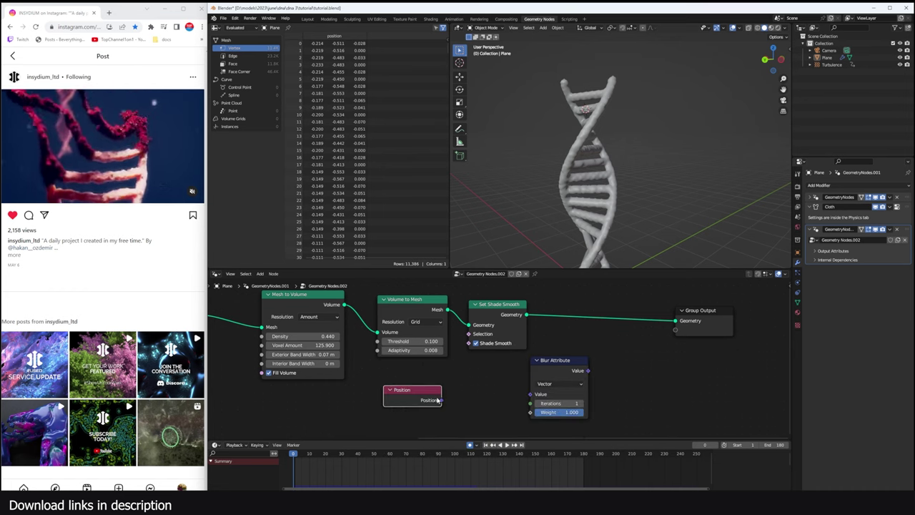
- Insert a Set Position node before Group Output and feed the Blur Attribute value into its Position input
{"action": "key", "text": "shift+a"}
{"action": "left_click", "coordinate": [612, 320]}
{"action": "type", "text": "set po"}
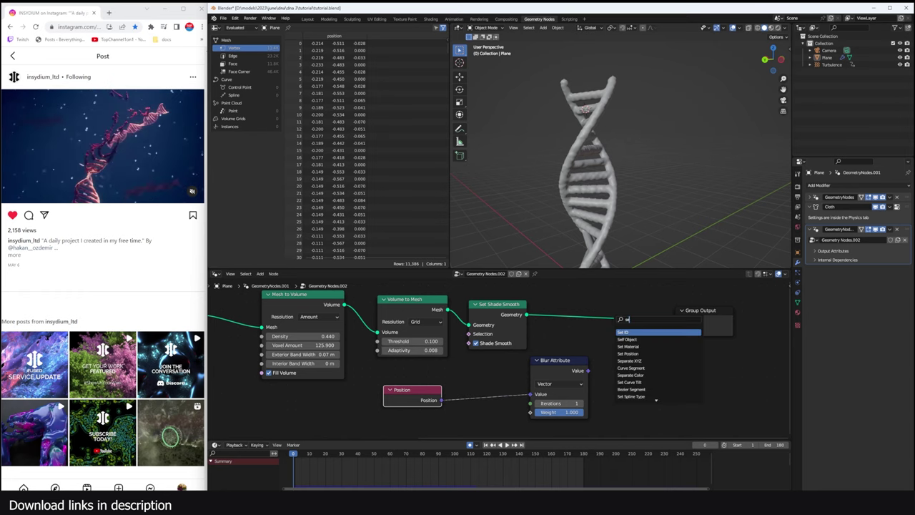
{"action": "key", "text": "Return"}
{"action": "left_click", "coordinate": [586, 308]}
{"action": "left_click_drag", "start_coordinate": [542, 357], "coordinate": [586, 352]}
- Raise the Blur Attribute iterations to 9 to smooth the DNA mesh
{"action": "left_click", "coordinate": [531, 405]}
{"action": "left_click", "coordinate": [531, 406]}
{"action": "left_click", "coordinate": [531, 405]}
{"action": "left_click", "coordinate": [532, 405]}
{"action": "left_click", "coordinate": [531, 406]}
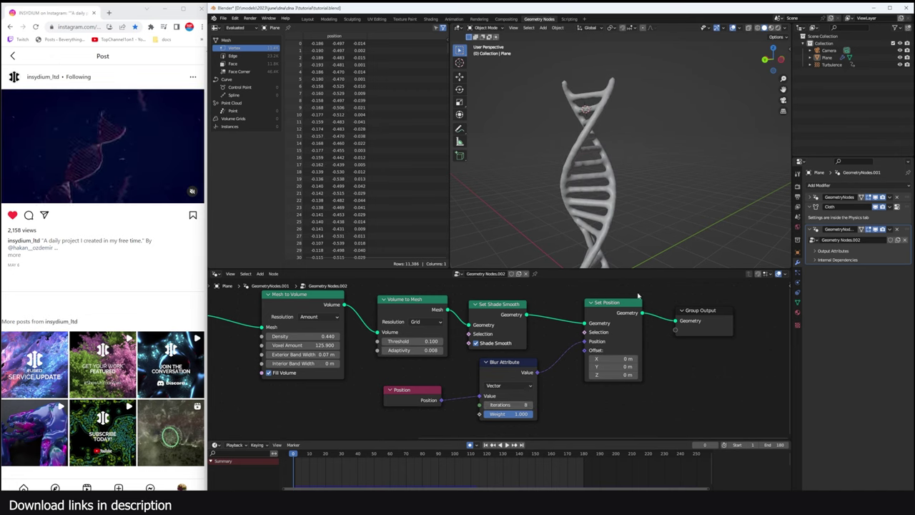
{"action": "middle_click_drag", "start_coordinate": [622, 192], "coordinate": [678, 194]}
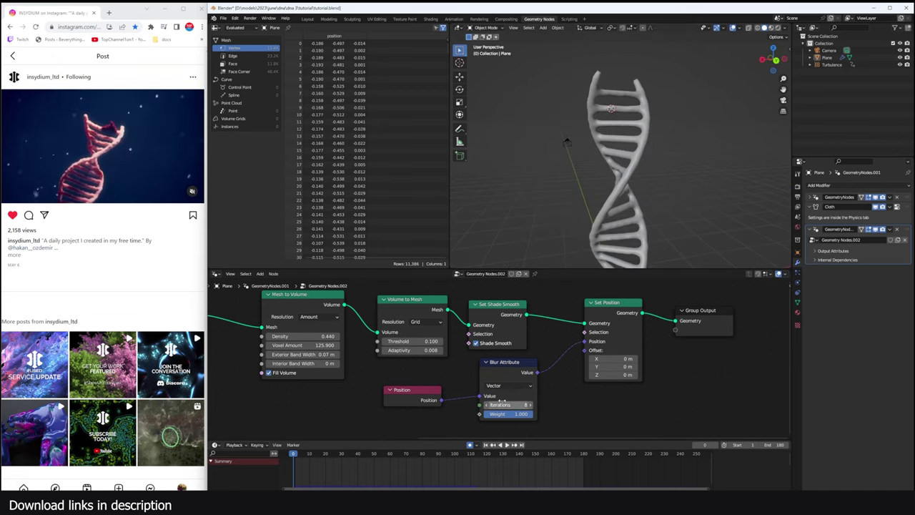
{"action": "left_click_drag", "start_coordinate": [526, 405], "coordinate": [507, 405]}
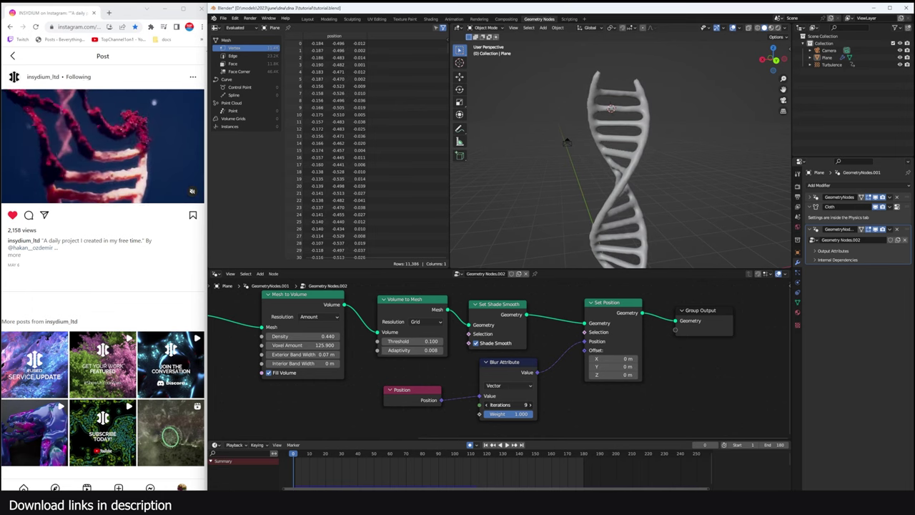
- Replay the simulation to check the blurred strands, and return to frame 0
{"action": "key", "text": "space"}
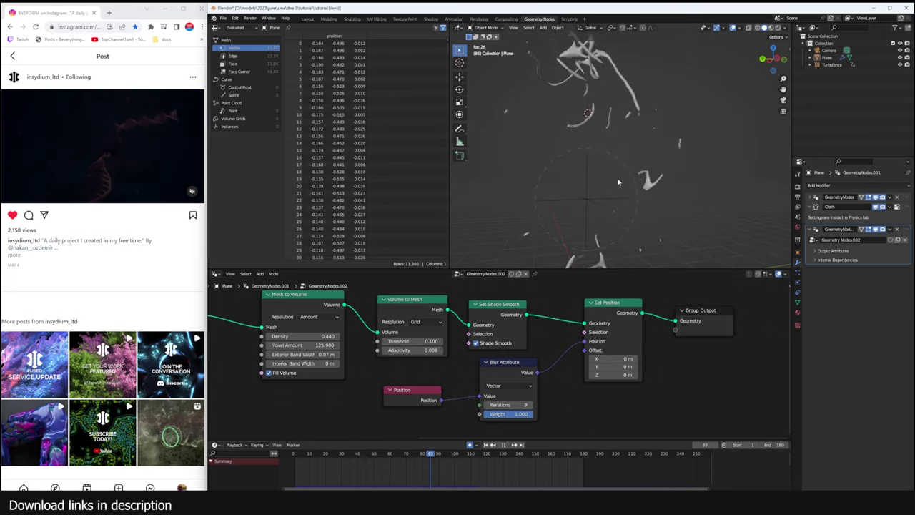
{"action": "key", "text": "space"}
{"action": "left_click_drag", "start_coordinate": [390, 456], "coordinate": [298, 463]}
{"action": "middle_click_drag", "start_coordinate": [416, 384], "coordinate": [500, 403]}
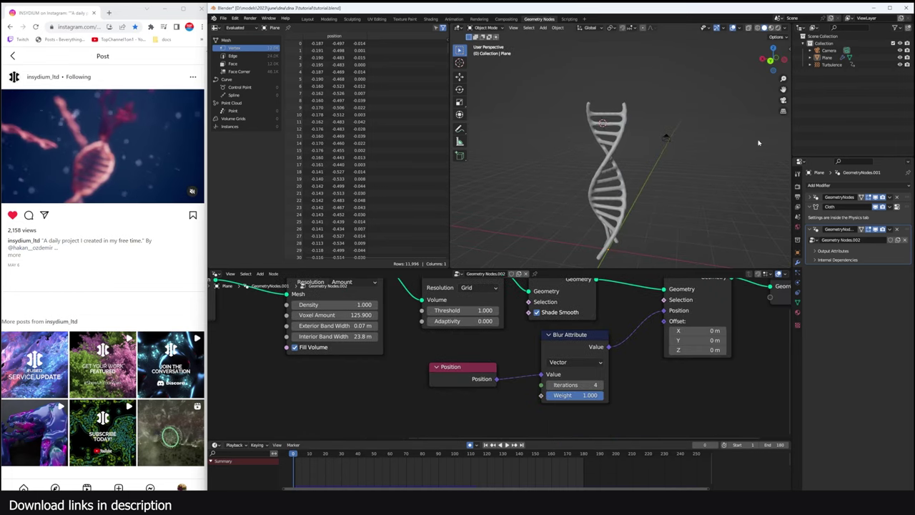
- Duplicate the Set Position node and insert the copy between the original and Group Output
{"action": "middle_click_drag", "start_coordinate": [676, 177], "coordinate": [608, 182]}
{"action": "scroll", "coordinate": [619, 174], "scroll_direction": "up", "scroll_amount": 4}
{"action": "scroll", "coordinate": [720, 351], "scroll_direction": "down", "scroll_amount": 3}
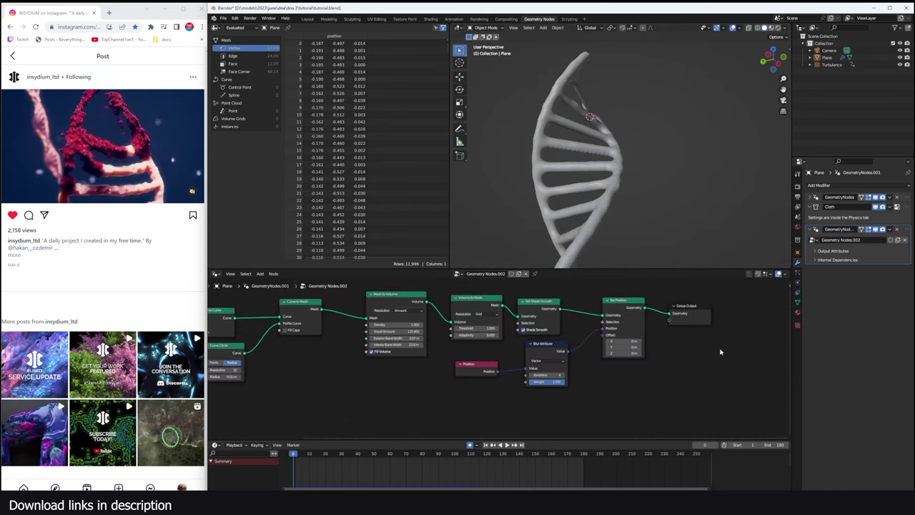
{"action": "middle_click_drag", "start_coordinate": [720, 351], "coordinate": [579, 372]}
{"action": "left_click_drag", "start_coordinate": [551, 339], "coordinate": [727, 329]}
{"action": "key", "text": "shift+a"}
{"action": "left_click", "coordinate": [481, 326]}
{"action": "key", "text": "shift+d"}
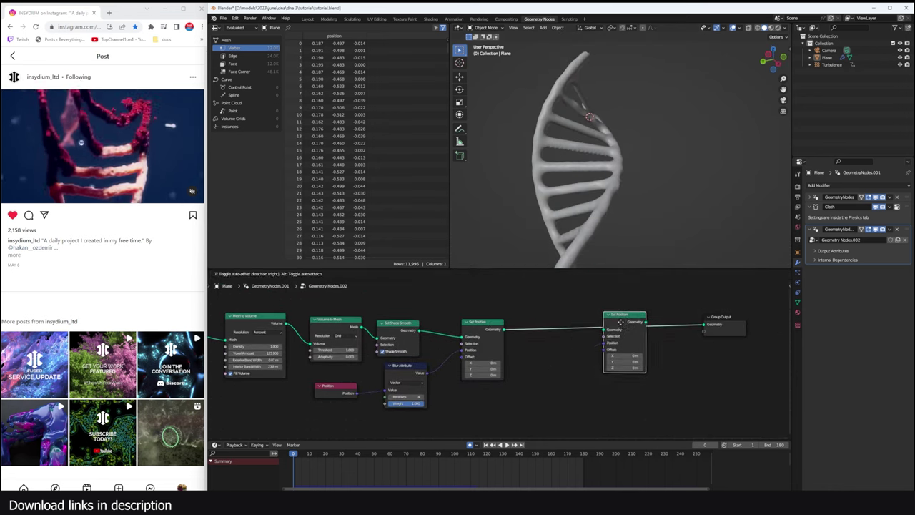
{"action": "left_click", "coordinate": [624, 321]}
- Add a Noise Texture node and connect its Color to the Offset of the second Set Position node
{"action": "key", "text": "shift+a"}
{"action": "left_click", "coordinate": [493, 366]}
{"action": "type", "text": "noise"}
{"action": "key", "text": "Return"}
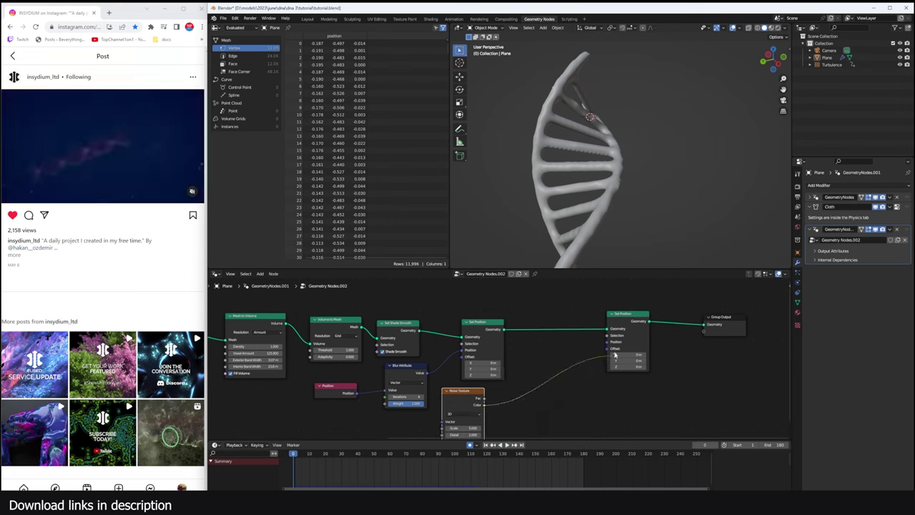
{"action": "left_click_drag", "start_coordinate": [613, 357], "coordinate": [617, 352]}
{"action": "scroll", "coordinate": [629, 187], "scroll_direction": "up", "scroll_amount": 3}
{"action": "scroll", "coordinate": [572, 384], "scroll_direction": "up", "scroll_amount": 2}
- Add a Normal node and combine it with the noise color through a Vector Math node set to Multiply, feeding the offset
{"action": "key", "text": "shift+a"}
{"action": "type", "text": "normal"}
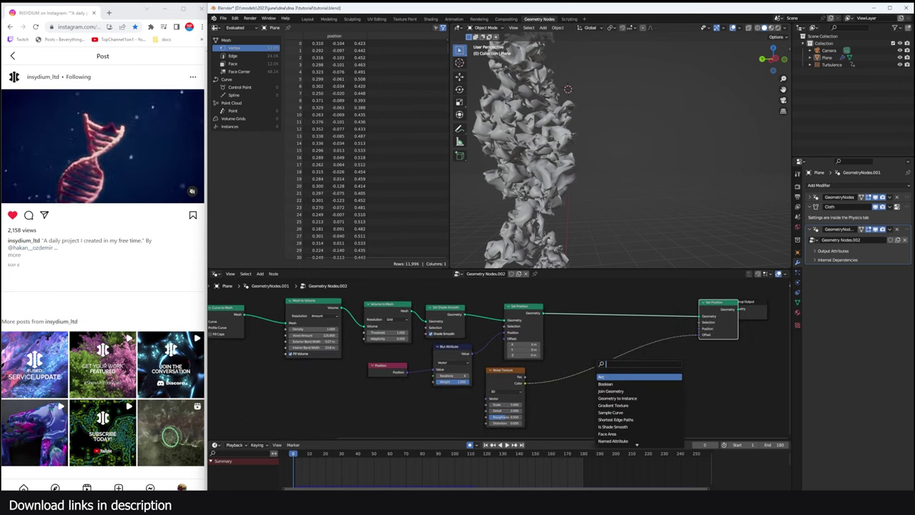
{"action": "key", "text": "Return"}
{"action": "left_click", "coordinate": [567, 339]}
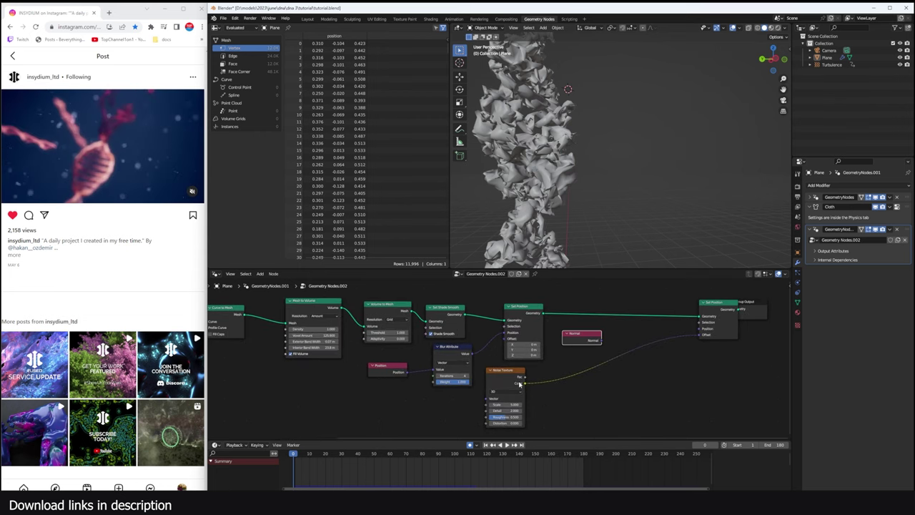
{"action": "right_click_drag", "start_coordinate": [524, 386], "coordinate": [594, 331], "text": "ctrl+shift"}
{"action": "key", "text": "h"}
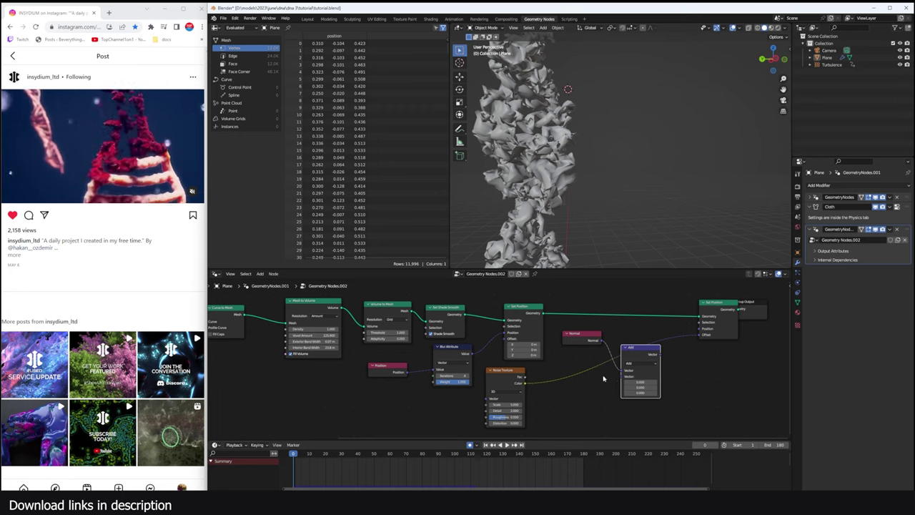
{"action": "scroll", "coordinate": [579, 384], "scroll_direction": "up", "scroll_amount": 2}
{"action": "scroll", "coordinate": [533, 393], "scroll_direction": "down", "scroll_amount": 2}
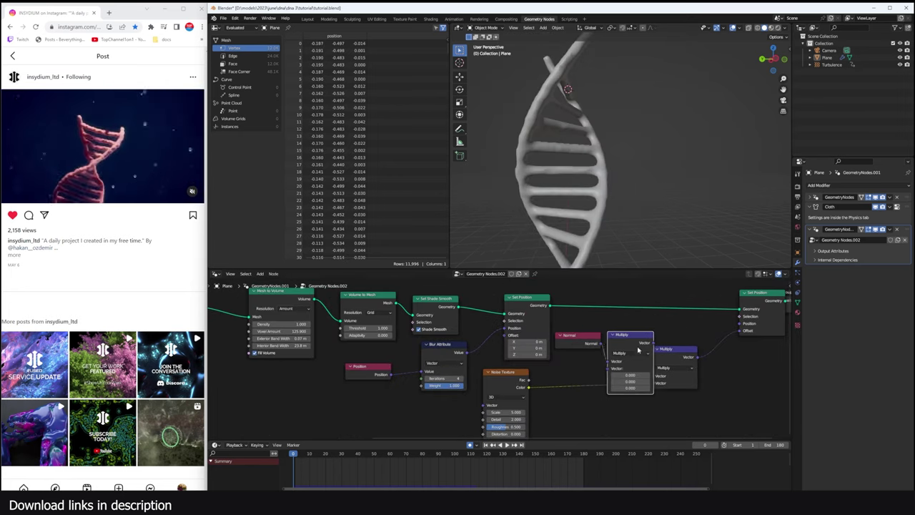
- Insert Scale vector math nodes after Normal and Noise Texture, using 4.120 for the noise branch, and play the simulation
{"action": "left_click", "coordinate": [653, 354]}
{"action": "left_click", "coordinate": [639, 461]}
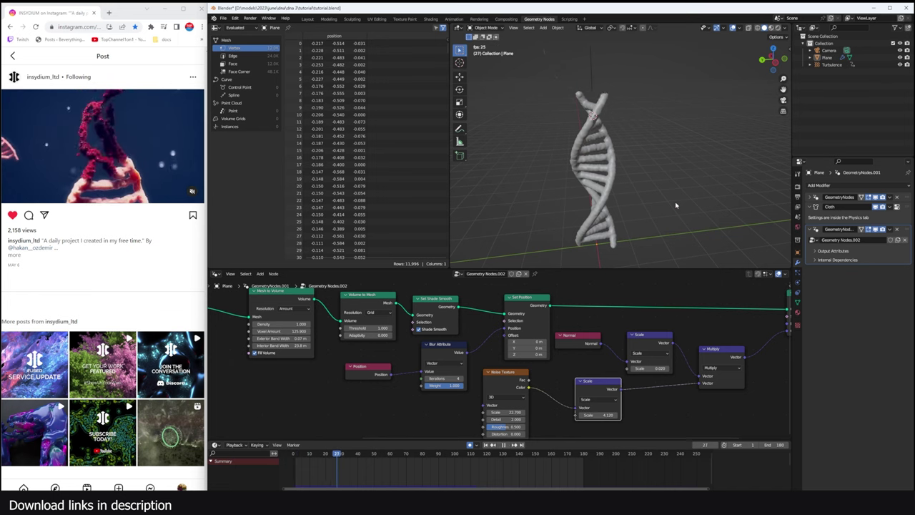
{"action": "key", "text": "Escape"}
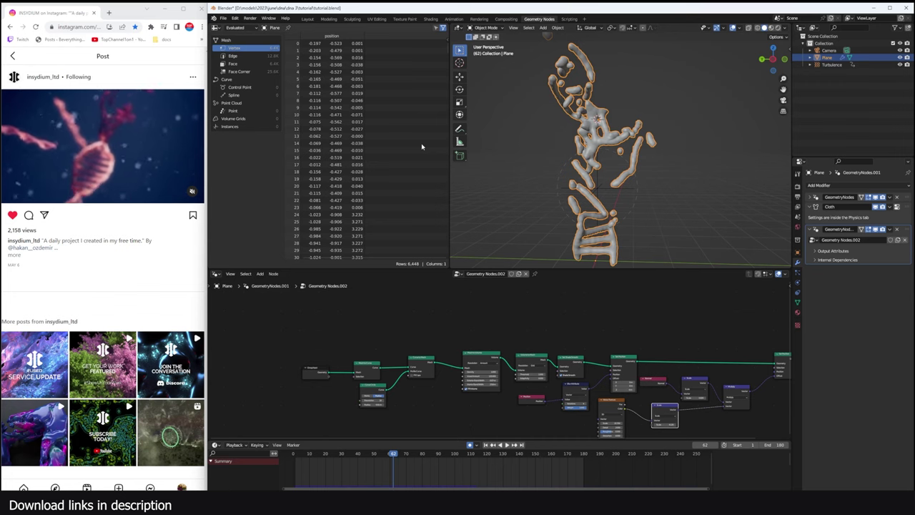
- Preview the output of the Curve to Mesh node to inspect the raw torn strands
{"action": "scroll", "coordinate": [515, 341], "scroll_direction": "down", "scroll_amount": 1}
{"action": "middle_click_drag", "start_coordinate": [516, 341], "coordinate": [544, 300]}
{"action": "scroll", "coordinate": [503, 363], "scroll_direction": "up", "scroll_amount": 4}
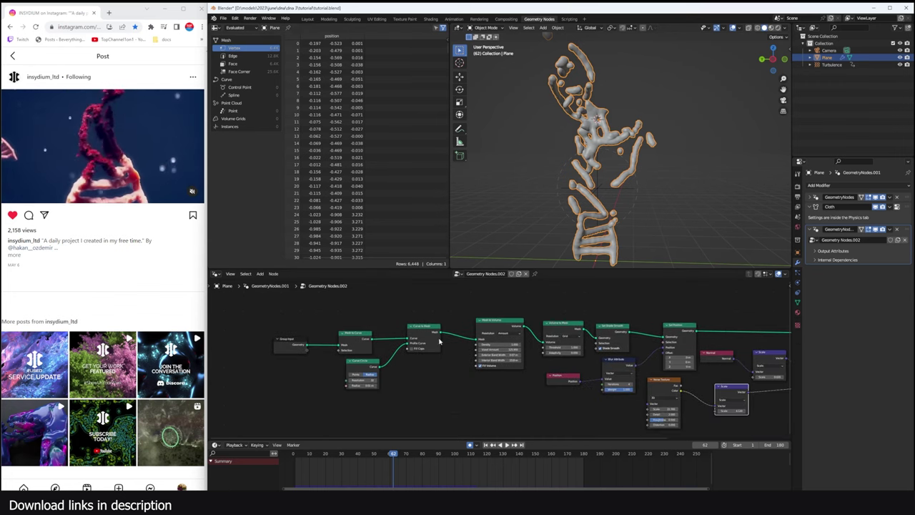
{"action": "left_click", "coordinate": [435, 334], "text": "ctrl+shift"}
{"action": "scroll", "coordinate": [603, 204], "scroll_direction": "up", "scroll_amount": 3}
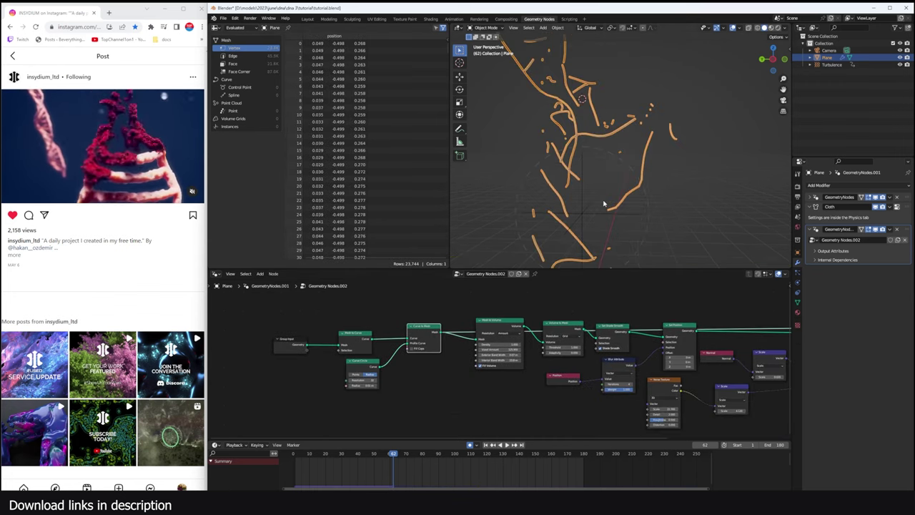
{"action": "middle_click_drag", "start_coordinate": [483, 306], "coordinate": [470, 340]}
{"action": "left_click", "coordinate": [481, 313]}
{"action": "left_click", "coordinate": [491, 227]}
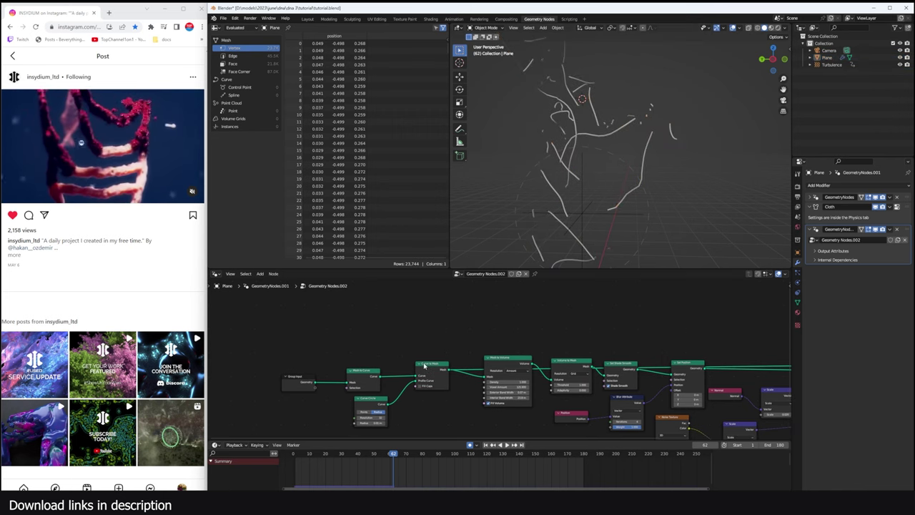
- Duplicate the Curve to Mesh and Curve Circle nodes into a separate branch fed by the Mesh to Curve output
{"action": "key", "text": "shift+d"}
{"action": "scroll", "coordinate": [441, 339], "scroll_direction": "up", "scroll_amount": 2}
{"action": "left_click_drag", "start_coordinate": [338, 384], "coordinate": [438, 302]}
{"action": "left_click", "coordinate": [344, 413]}
{"action": "key", "text": "shift+d"}
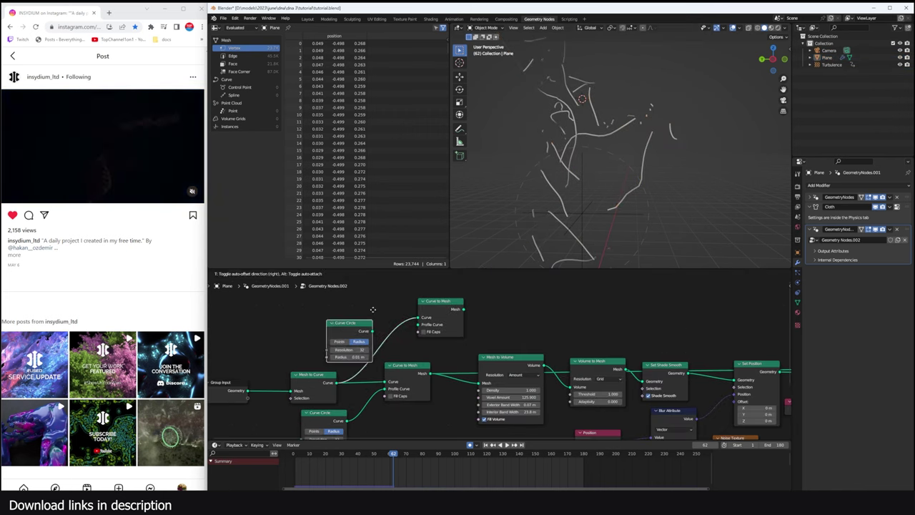
{"action": "left_click", "coordinate": [373, 297]}
- Preview the duplicated Curve to Mesh node in the Viewer and set its Curve Circle radius to 0.11 m
{"action": "left_click", "coordinate": [447, 309], "text": "ctrl+shift"}
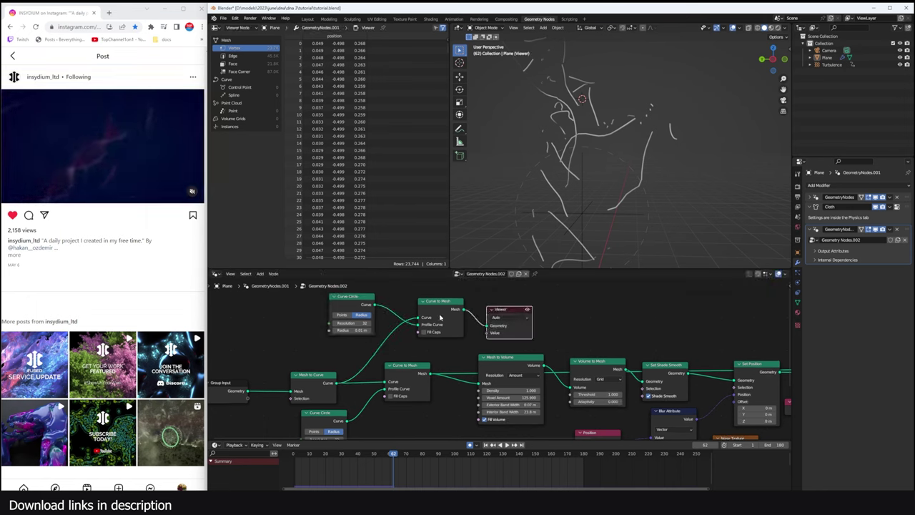
{"action": "mouse_move", "coordinate": [343, 330]}
{"action": "left_mouse_down"}
{"action": "mouse_move", "coordinate": [369, 331]}
{"action": "mouse_move", "coordinate": [350, 330]}
{"action": "left_mouse_up"}
{"action": "scroll", "coordinate": [583, 186], "scroll_direction": "down", "scroll_amount": 3}
{"action": "middle_click_drag", "start_coordinate": [583, 187], "coordinate": [623, 193]}
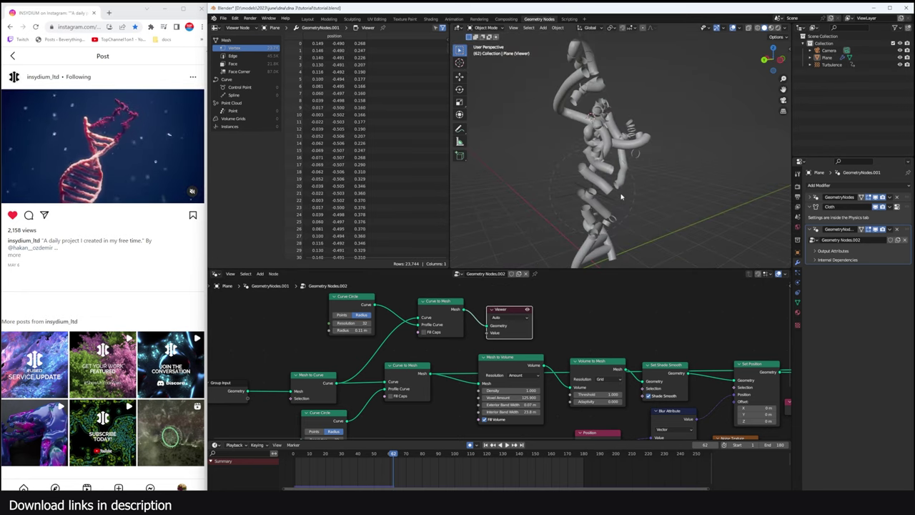
- Insert a Distribute Points on Faces node between the new Curve to Mesh and the Viewer, with density 102.200
{"action": "key", "text": "shift+a"}
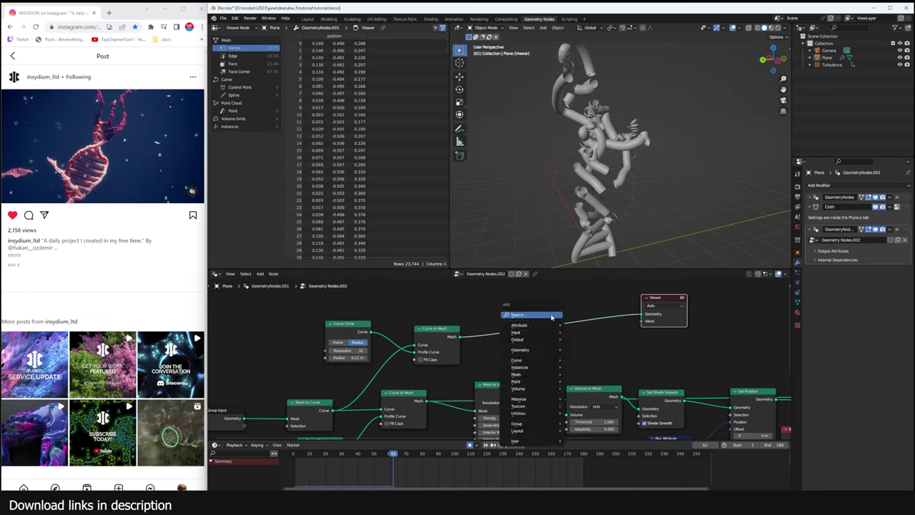
{"action": "left_click", "coordinate": [552, 315]}
{"action": "type", "text": "dis"}
{"action": "key", "text": "Return"}
{"action": "left_click", "coordinate": [536, 321]}
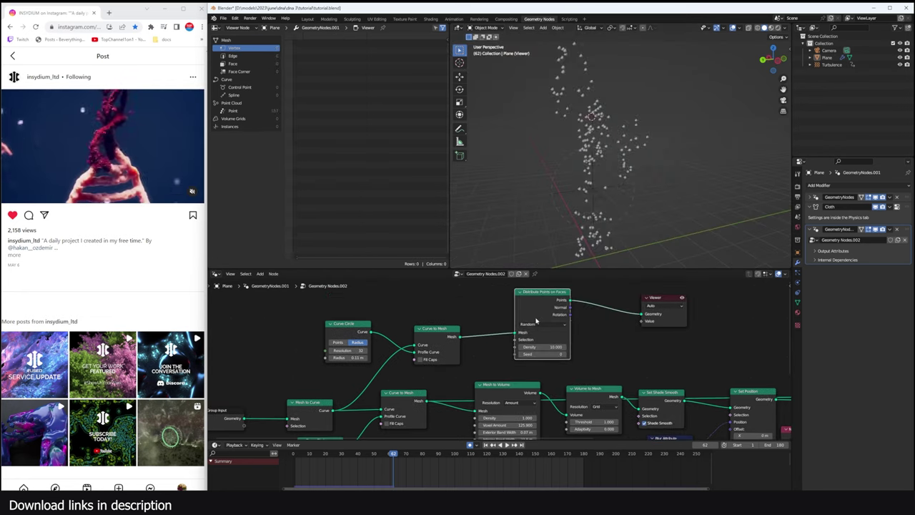
{"action": "left_click_drag", "start_coordinate": [538, 347], "coordinate": [565, 346]}
- Add a Cube mesh node and spread out the Distribute Points on Faces and Viewer nodes to make room
{"action": "key", "text": "shift+a"}
{"action": "left_click", "coordinate": [467, 319]}
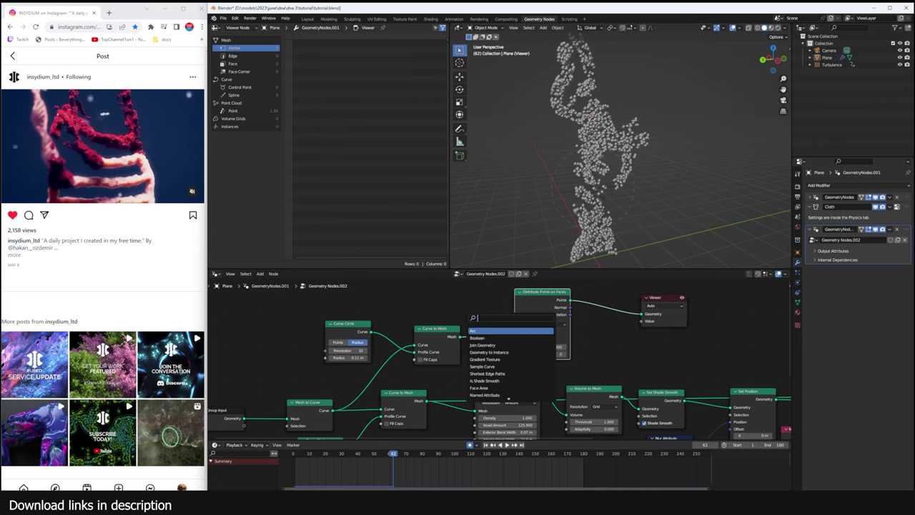
{"action": "type", "text": "cube"}
{"action": "key", "text": "Return"}
{"action": "left_click", "coordinate": [433, 278]}
{"action": "scroll", "coordinate": [500, 340], "scroll_direction": "down", "scroll_amount": 5}
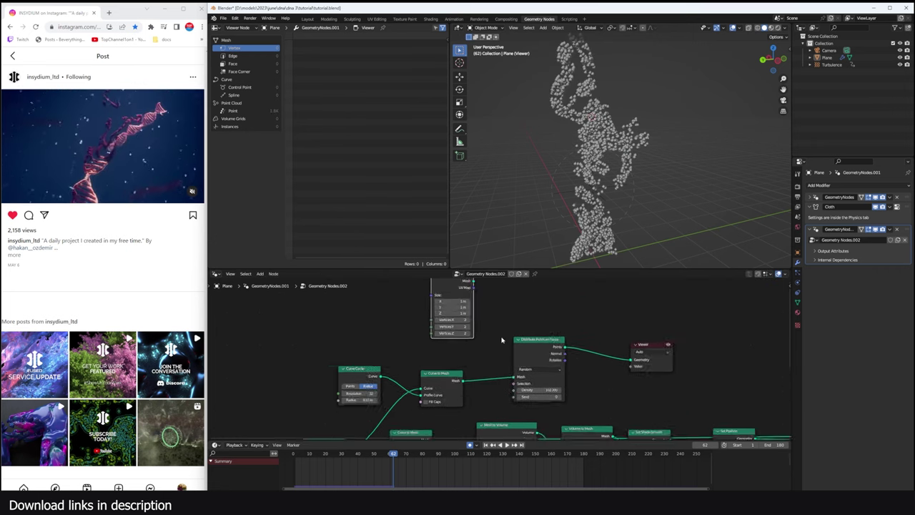
{"action": "left_click_drag", "start_coordinate": [573, 345], "coordinate": [517, 303]}
{"action": "left_click", "coordinate": [605, 323]}
{"action": "left_click_drag", "start_coordinate": [605, 323], "coordinate": [691, 316]}
{"action": "left_click", "coordinate": [651, 333]}
{"action": "scroll", "coordinate": [572, 332], "scroll_direction": "up", "scroll_amount": 2}
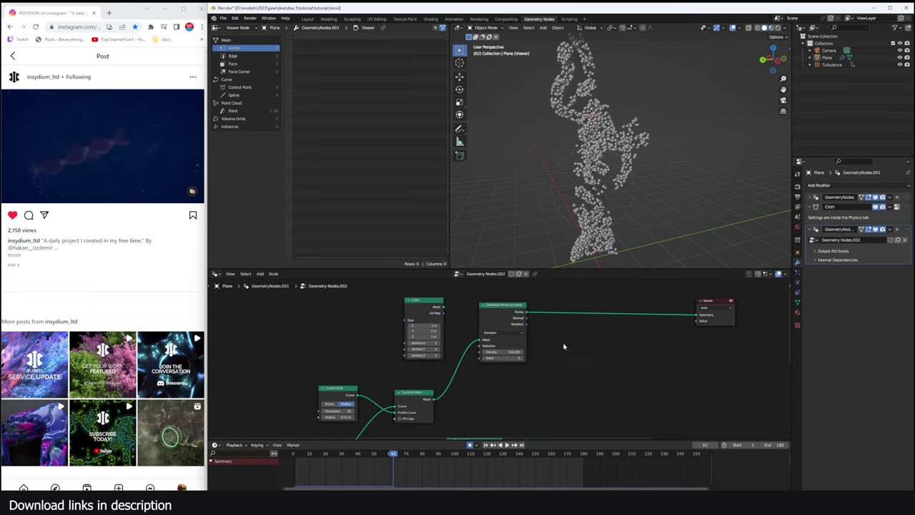
- Insert Instance on Points before the Viewer, using the Cube mesh as the instance and the distributed points' rotation
{"action": "key", "text": "shift+a"}
{"action": "type", "text": "on p"}
{"action": "key", "text": "Return"}
{"action": "left_click", "coordinate": [572, 300]}
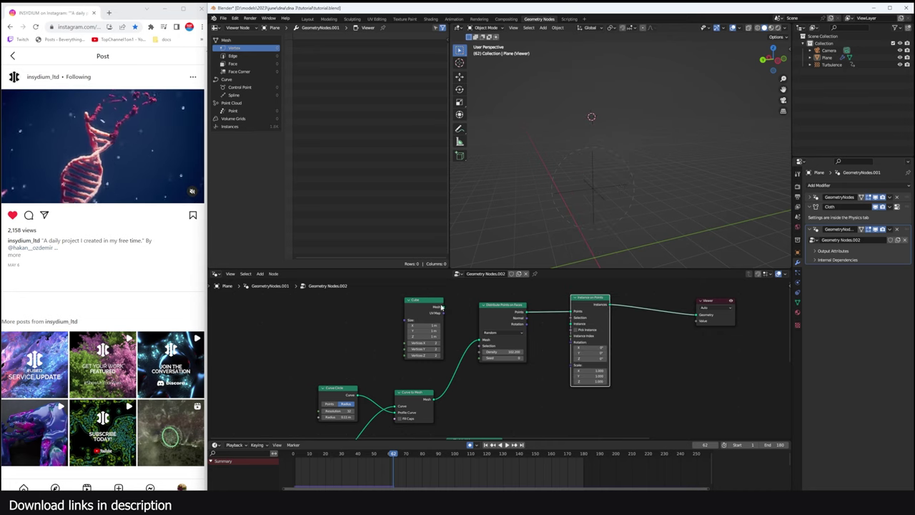
{"action": "left_click_drag", "start_coordinate": [442, 306], "coordinate": [592, 339]}
{"action": "scroll", "coordinate": [547, 312], "scroll_direction": "up", "scroll_amount": 3}
- Drive the instance scale with a Random Value node from 0.020 to 0.440, and set the cube size to 0.12 m
{"action": "key", "text": "shift+a"}
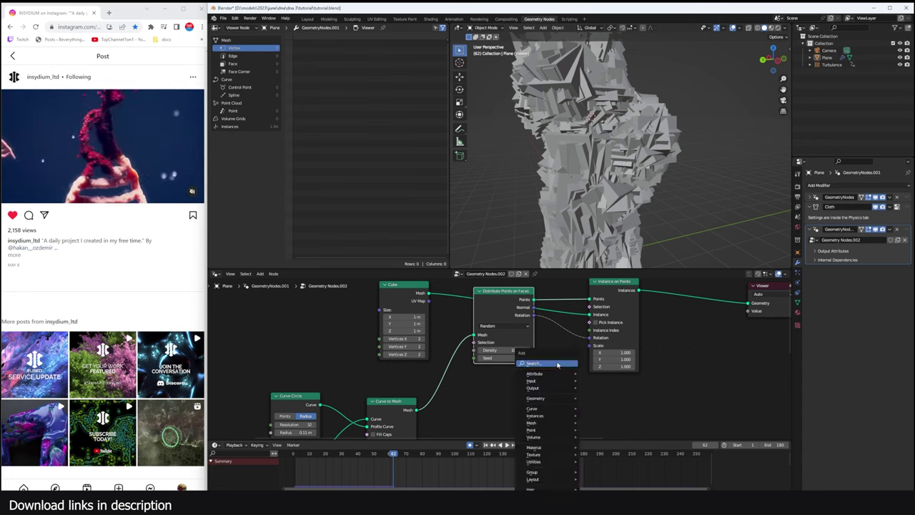
{"action": "left_click", "coordinate": [559, 366]}
{"action": "type", "text": "ran"}
{"action": "key", "text": "Return"}
{"action": "left_click", "coordinate": [518, 372]}
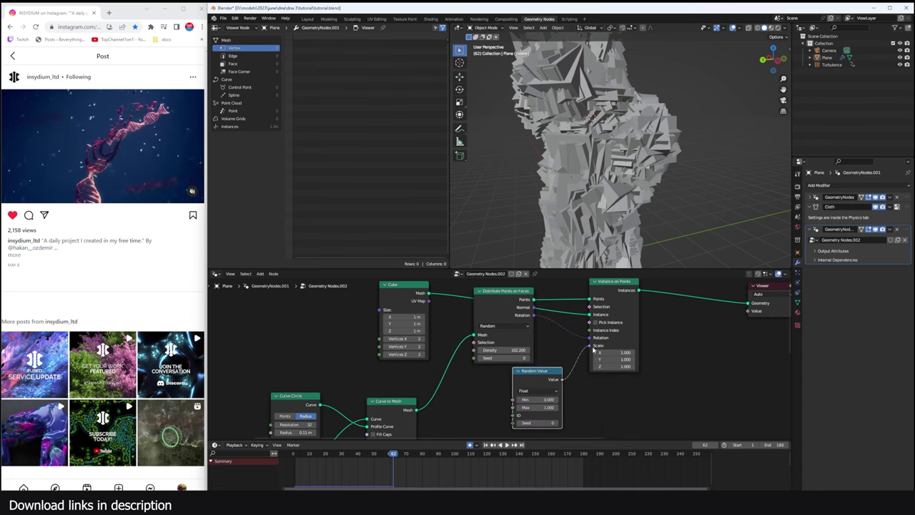
{"action": "left_click_drag", "start_coordinate": [592, 348], "coordinate": [591, 345]}
{"action": "left_click_drag", "start_coordinate": [412, 316], "coordinate": [379, 331]}
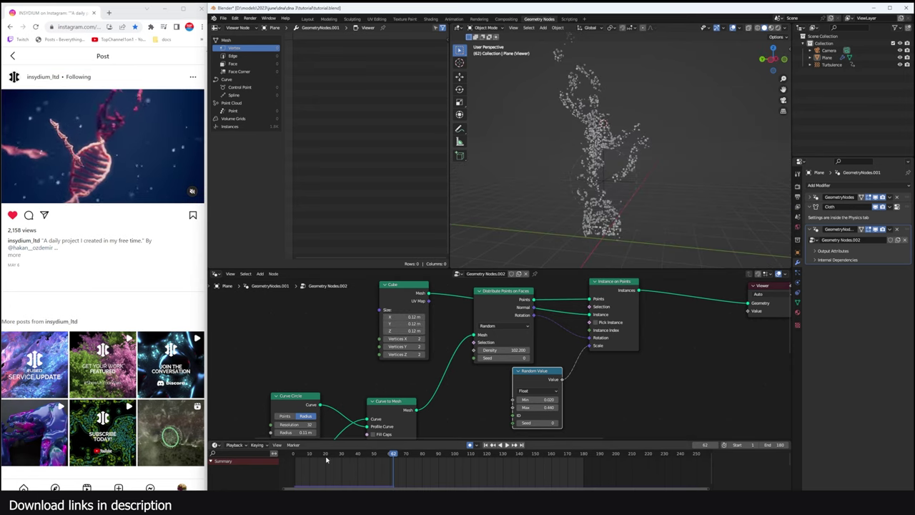
- Replay the simulation from the start to check how the scattered cubes follow the tearing strands
{"action": "left_click", "coordinate": [313, 459]}
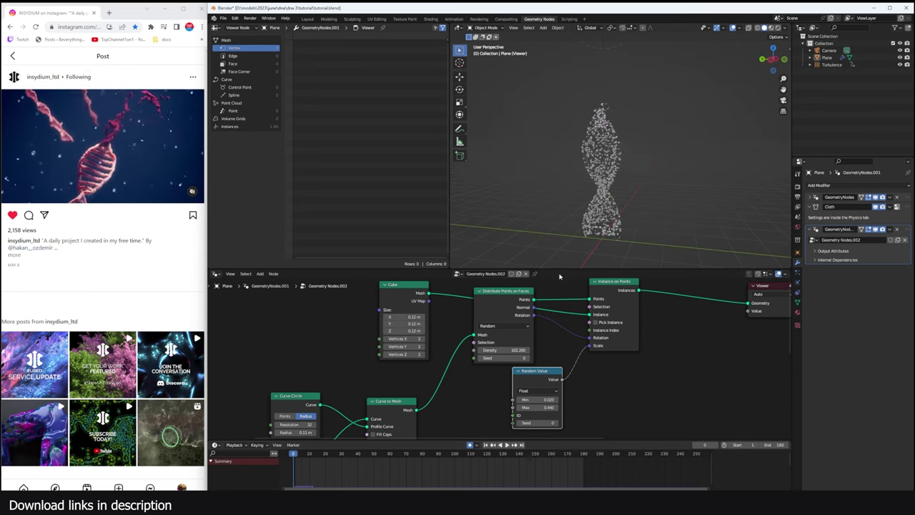
{"action": "middle_click_drag", "start_coordinate": [639, 175], "coordinate": [563, 171]}
{"action": "key", "text": "shift+Left"}
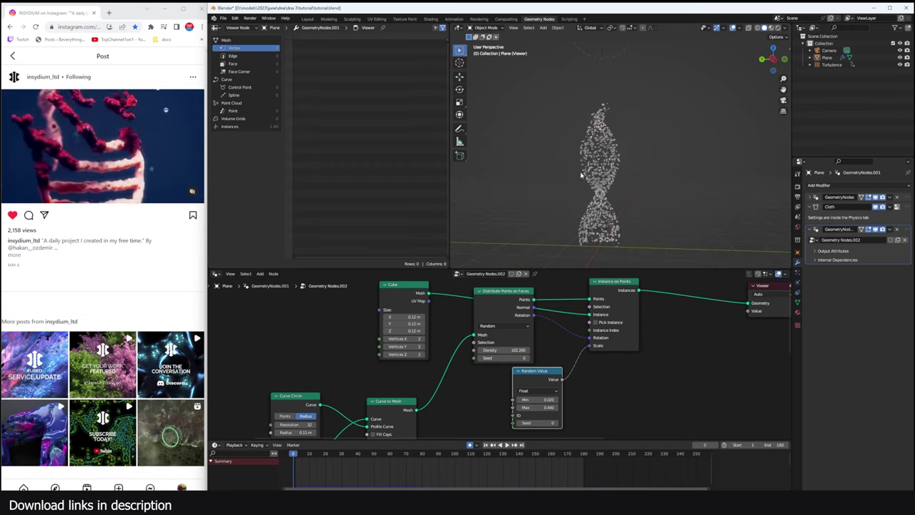
{"action": "middle_click_drag", "start_coordinate": [593, 180], "coordinate": [622, 167]}
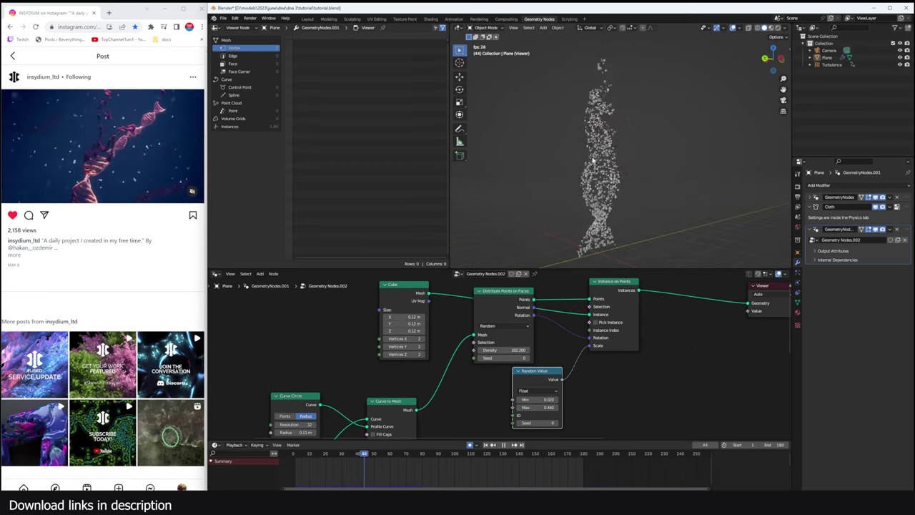
{"action": "key", "text": "space"}
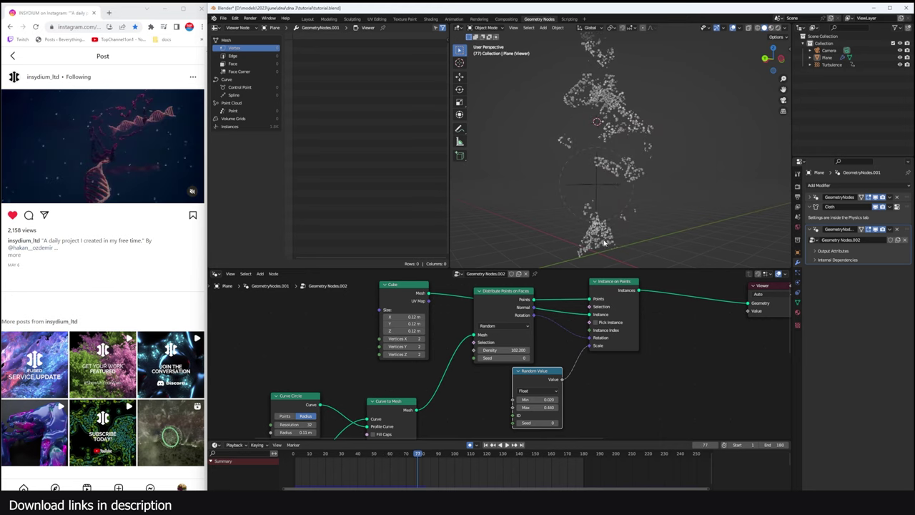
{"action": "left_click", "coordinate": [312, 460]}
{"action": "key", "text": "space"}
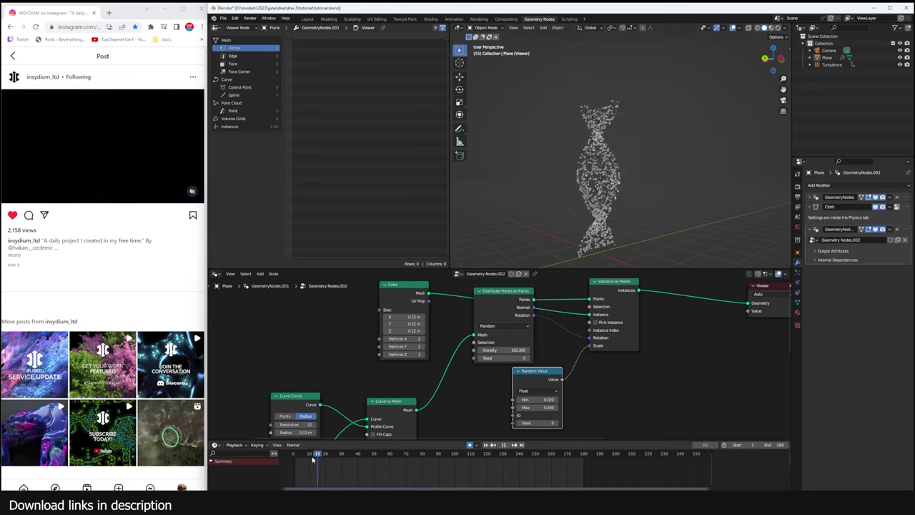
- Move the cube-scattering branch aside and merge it with the displaced DNA mesh through a Join Geometry node feeding the Viewer
{"action": "scroll", "coordinate": [760, 326], "scroll_direction": "down", "scroll_amount": 5}
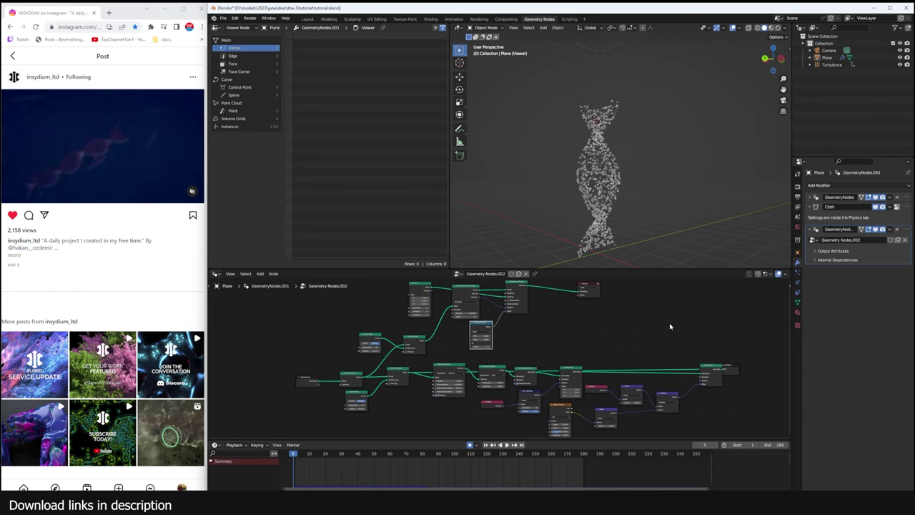
{"action": "left_click_drag", "start_coordinate": [647, 299], "coordinate": [353, 349]}
{"action": "left_click_drag", "start_coordinate": [508, 292], "coordinate": [658, 290]}
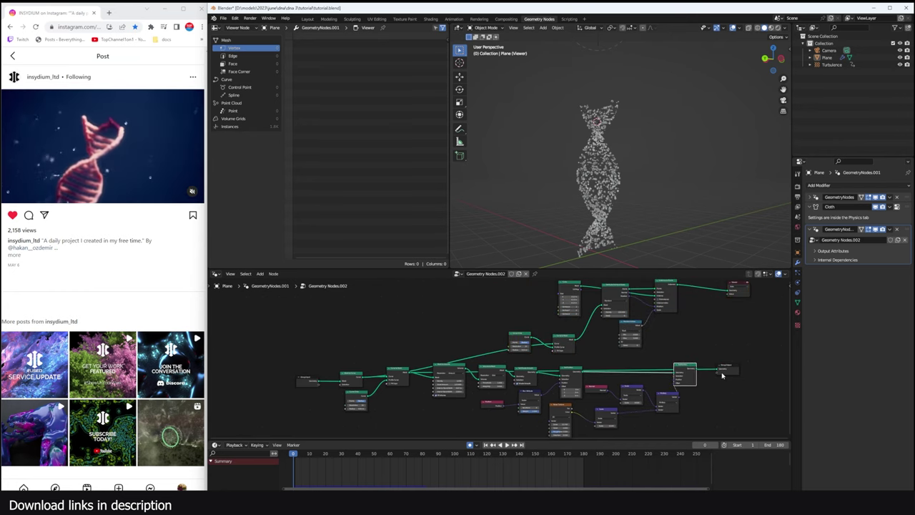
{"action": "scroll", "coordinate": [719, 369], "scroll_direction": "up", "scroll_amount": 1}
{"action": "left_click_drag", "start_coordinate": [718, 369], "coordinate": [663, 357]}
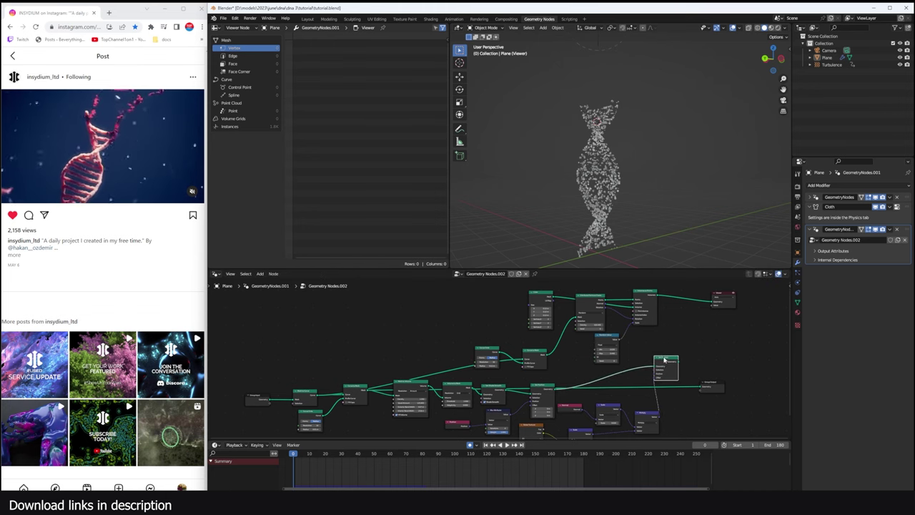
{"action": "left_click", "coordinate": [663, 357]}
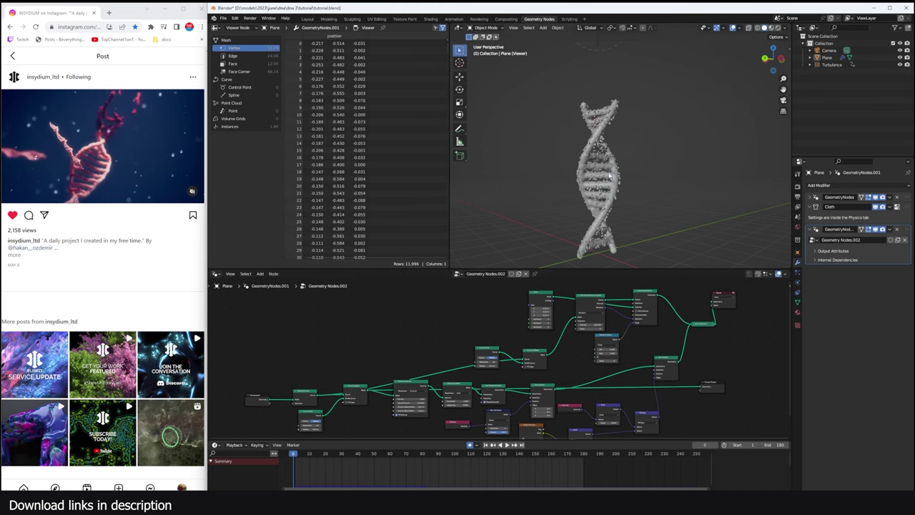
- Inspect the joined cubes up close and move the scattering branch's Curve Circle node farther from its Curve to Mesh node
{"action": "scroll", "coordinate": [609, 176], "scroll_direction": "up", "scroll_amount": 5}
{"action": "scroll", "coordinate": [568, 346], "scroll_direction": "up", "scroll_amount": 3}
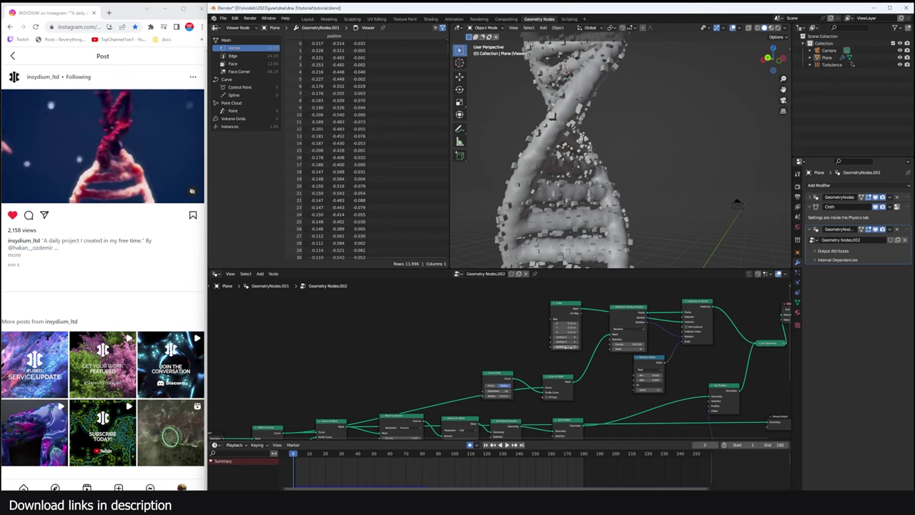
{"action": "middle_click_drag", "start_coordinate": [502, 403], "coordinate": [505, 382]}
{"action": "scroll", "coordinate": [509, 362], "scroll_direction": "up", "scroll_amount": 3}
{"action": "left_click_drag", "start_coordinate": [513, 356], "coordinate": [484, 319]}
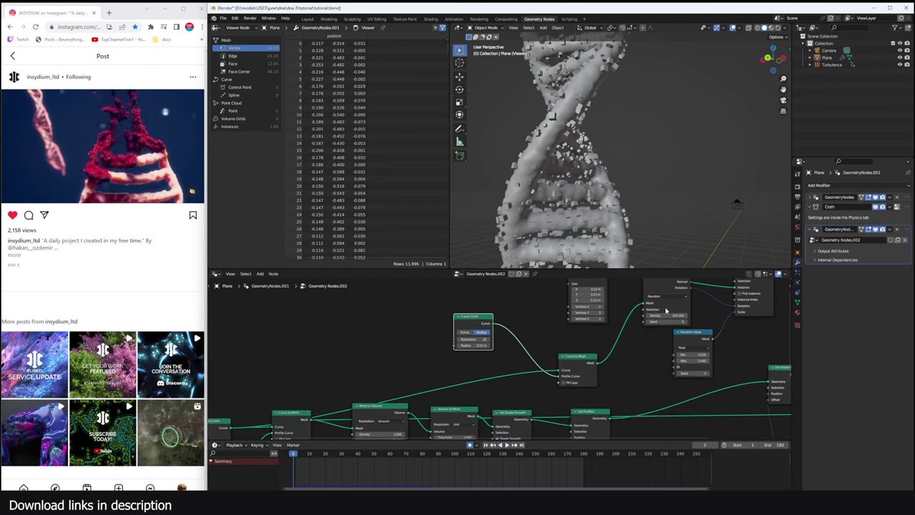
- Set the Distribute Points on Faces density to 500 and check how the cubes cover the strands
{"action": "key", "text": "Return"}
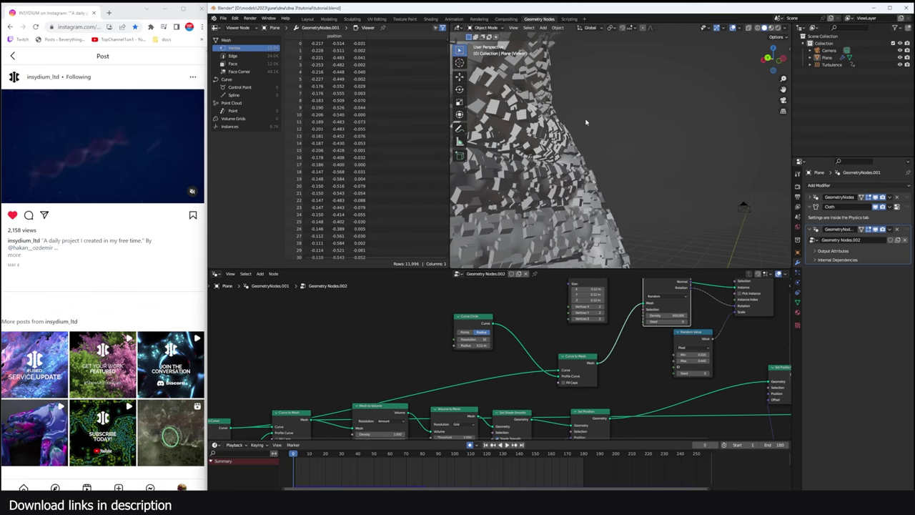
{"action": "scroll", "coordinate": [583, 124], "scroll_direction": "down", "scroll_amount": 4}
{"action": "scroll", "coordinate": [624, 186], "scroll_direction": "up", "scroll_amount": 2}
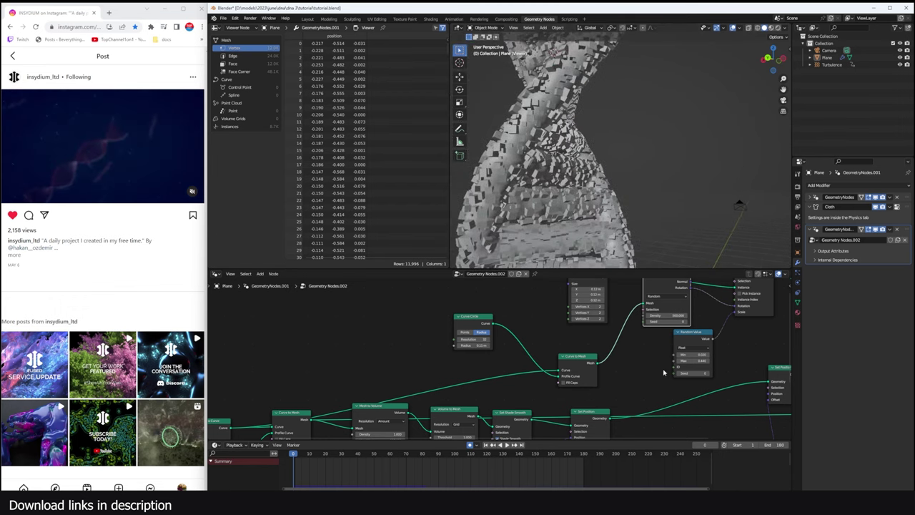
{"action": "scroll", "coordinate": [691, 353], "scroll_direction": "up", "scroll_amount": 2}
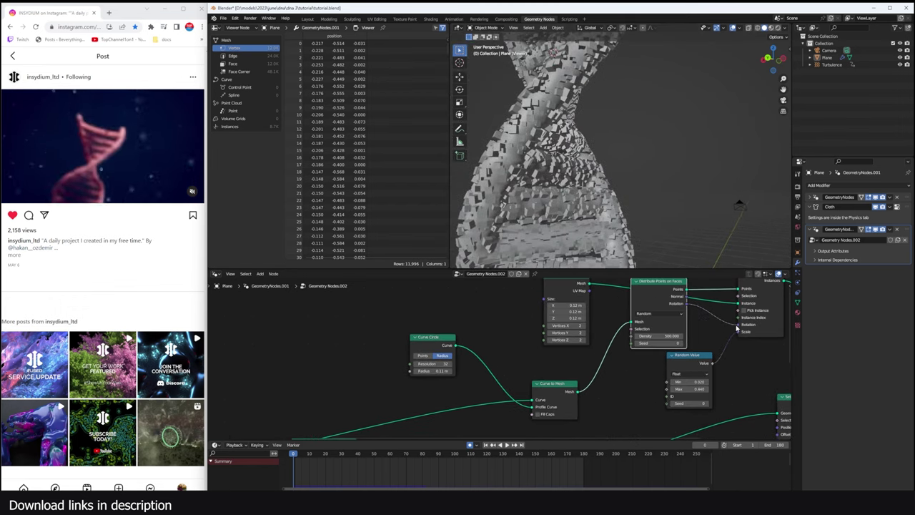
- Duplicate the Random Value node, switch the copy to Vector, and feed it into the Rotation of Instance on Points
{"action": "key", "text": "shift+d"}
{"action": "left_click", "coordinate": [632, 383]}
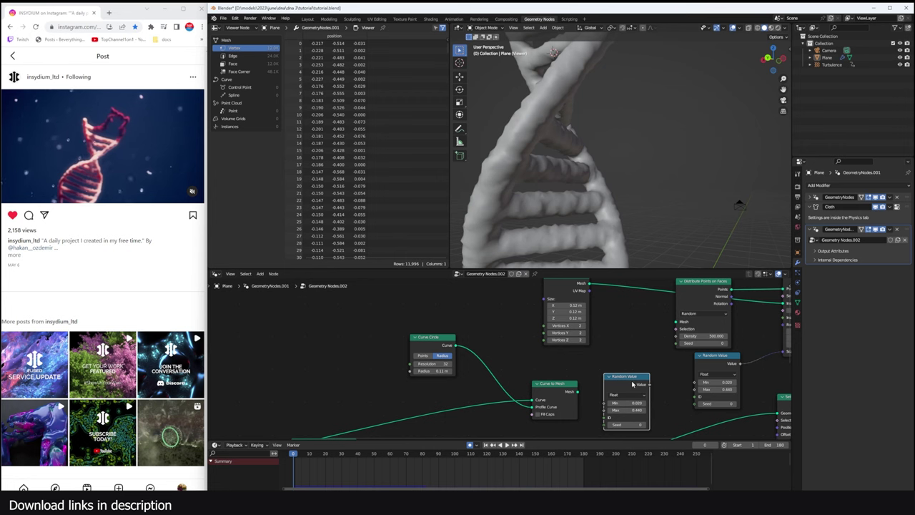
{"action": "key", "text": "ctrl+z"}
{"action": "key", "text": "shift+d"}
{"action": "left_click", "coordinate": [655, 375]}
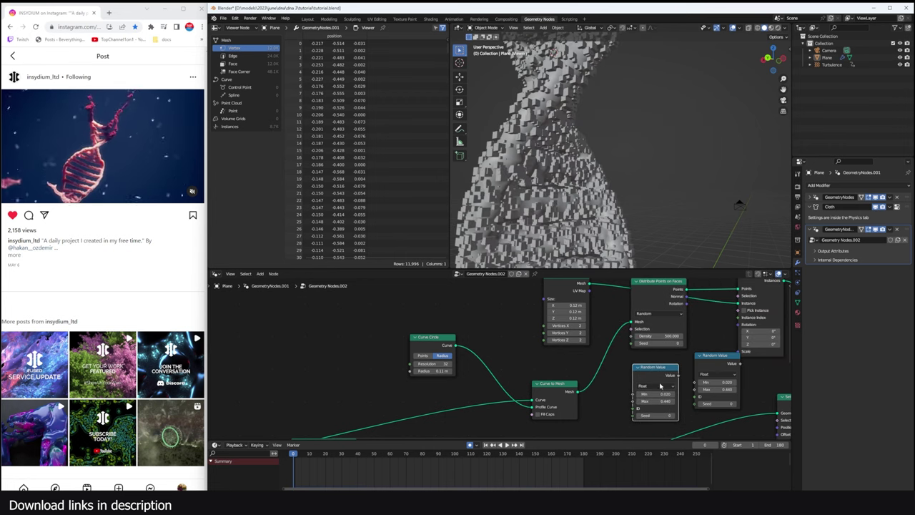
{"action": "left_click", "coordinate": [659, 385]}
{"action": "left_click", "coordinate": [649, 411]}
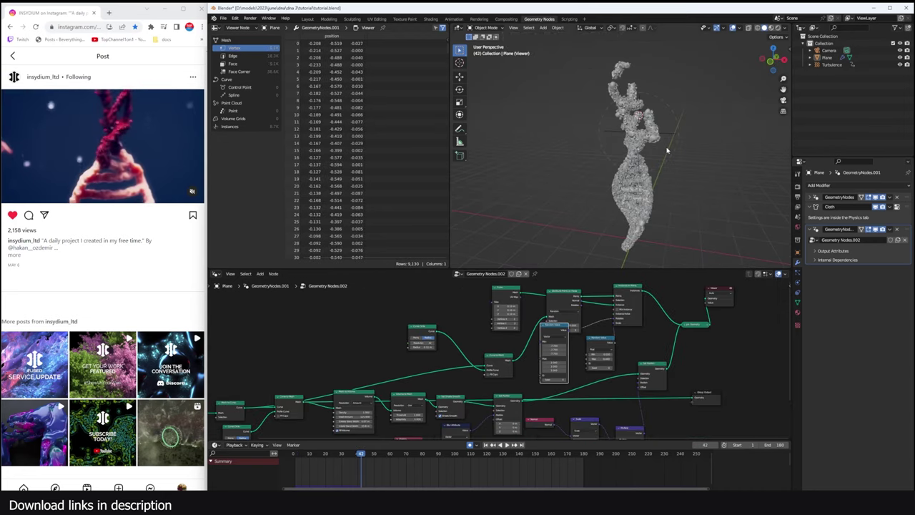
- Bake the cloth simulation cache of the DNA plane
{"action": "left_click", "coordinate": [629, 167]}
{"action": "left_click", "coordinate": [857, 225]}
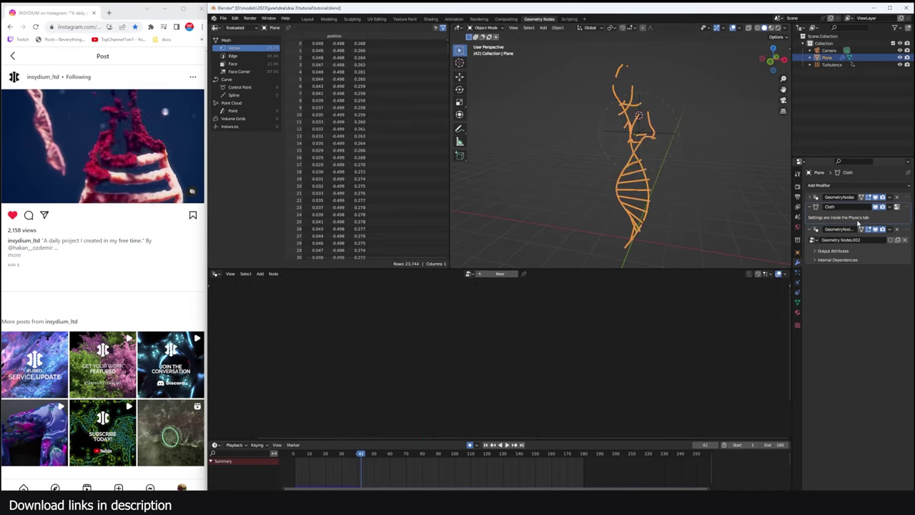
{"action": "left_click", "coordinate": [797, 284]}
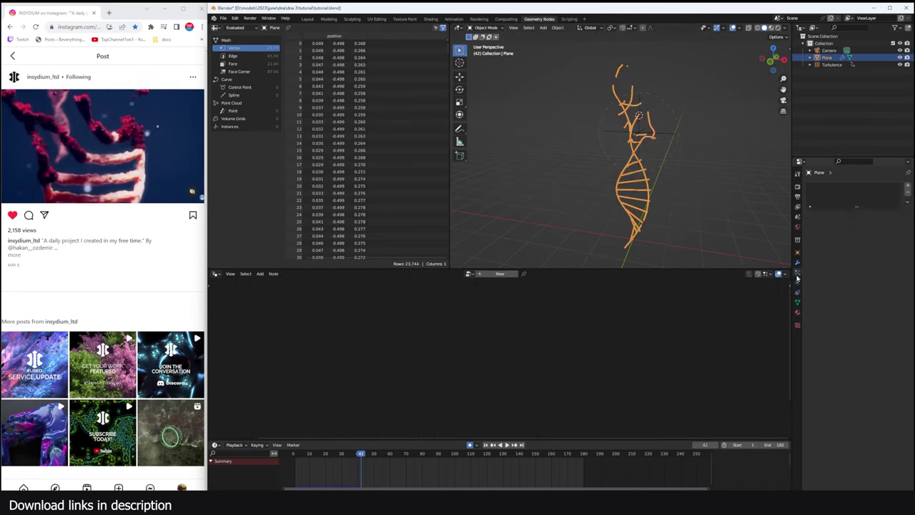
{"action": "scroll", "coordinate": [874, 314], "scroll_direction": "down", "scroll_amount": 8}
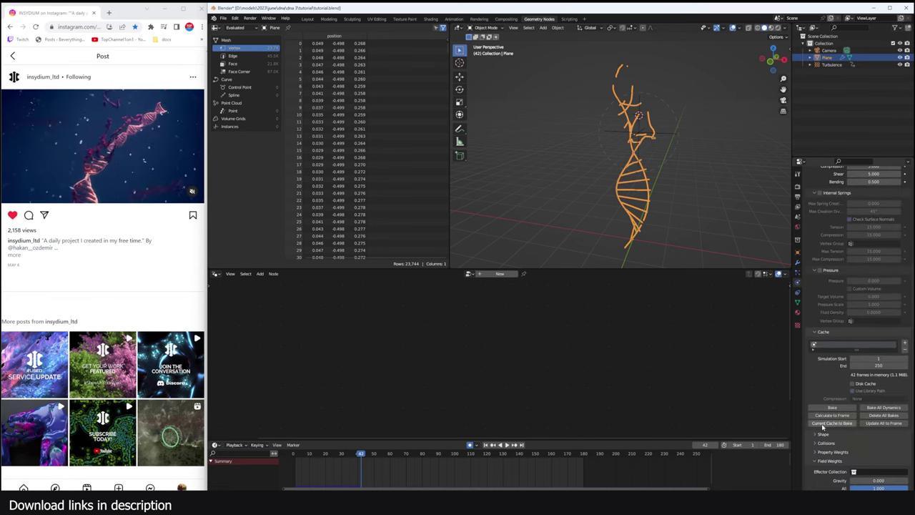
{"action": "left_click", "coordinate": [848, 410]}
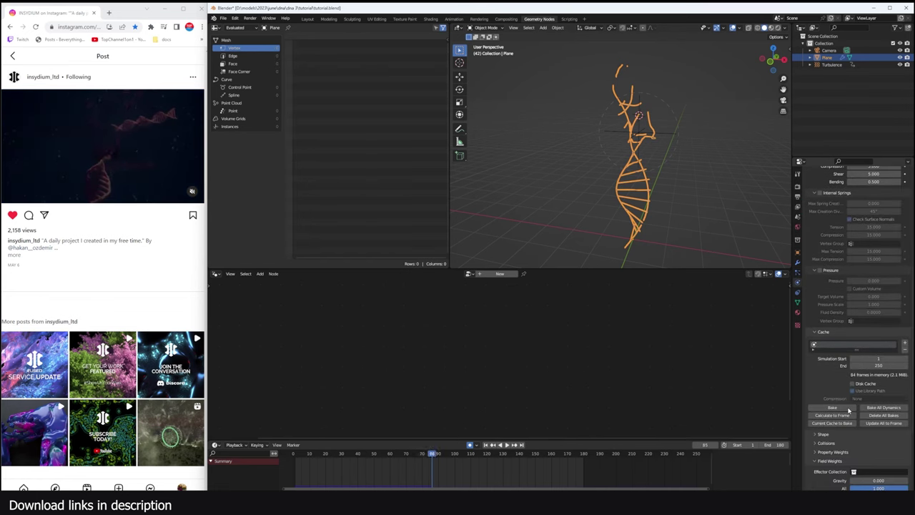
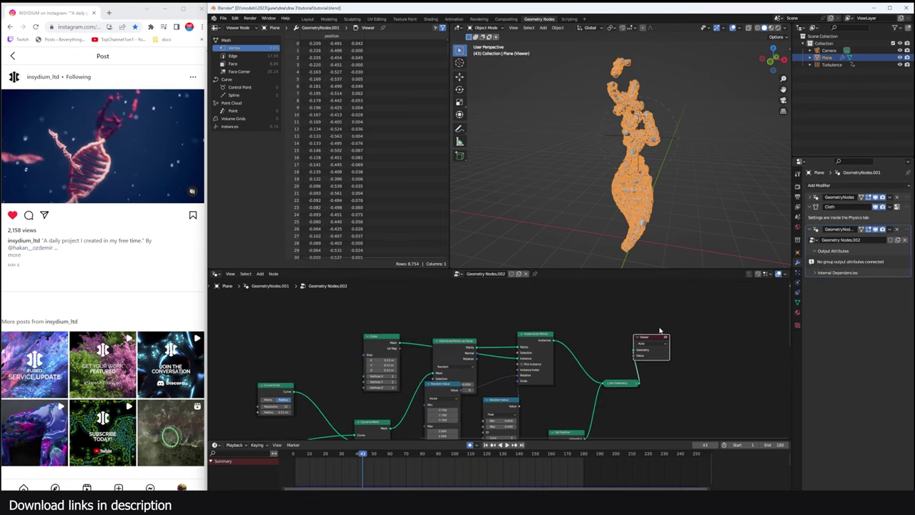
- Add a cube mesh near the Turbulence field and scale it down to about 0.434
{"action": "left_click", "coordinate": [668, 228]}
{"action": "scroll", "coordinate": [672, 207], "scroll_direction": "up", "scroll_amount": 4}
{"action": "middle_click_drag", "start_coordinate": [658, 204], "coordinate": [587, 101]}
{"action": "scroll", "coordinate": [532, 166], "scroll_direction": "down", "scroll_amount": 2}
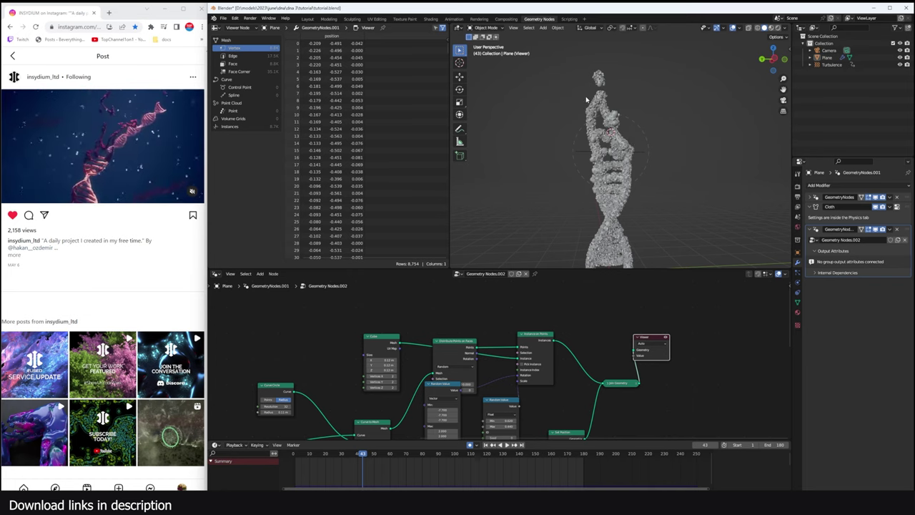
{"action": "left_click", "coordinate": [637, 124]}
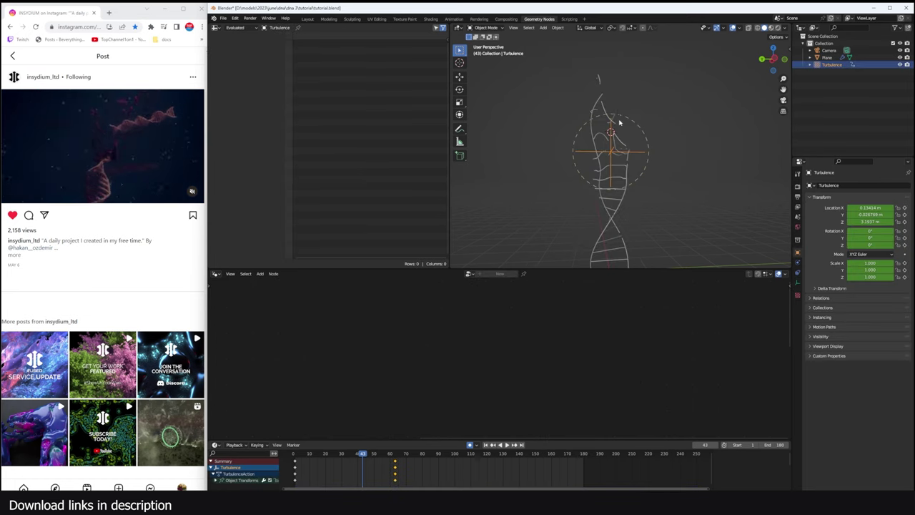
{"action": "key", "text": "shift+a"}
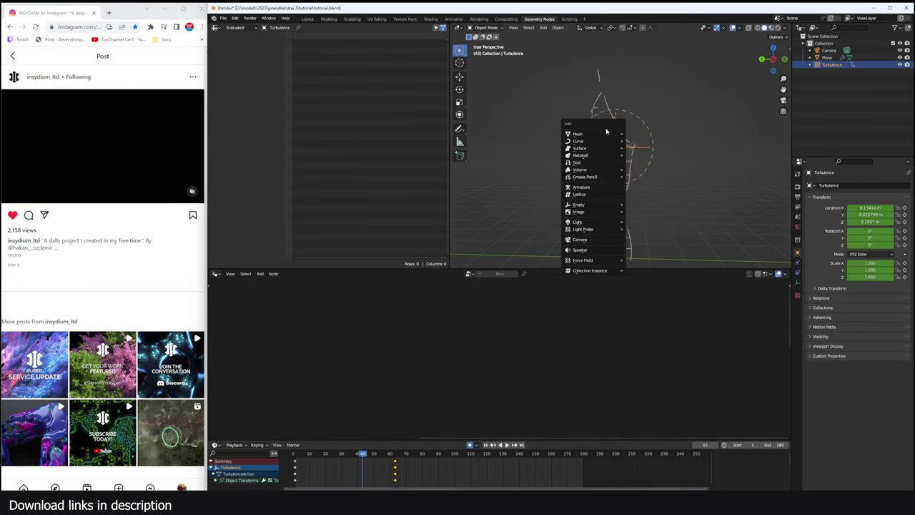
{"action": "mouse_move", "coordinate": [607, 134]}
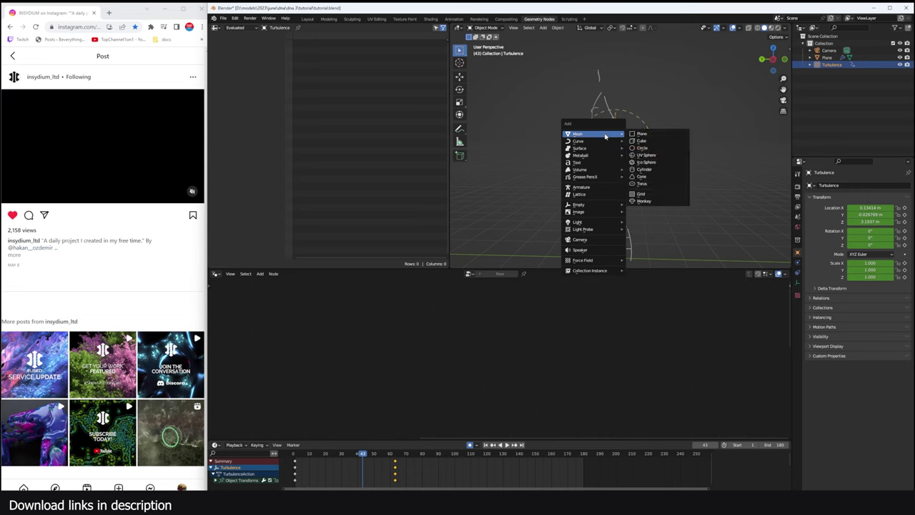
{"action": "left_click", "coordinate": [651, 141]}
{"action": "key", "text": "s"}
{"action": "left_click", "coordinate": [654, 165]}
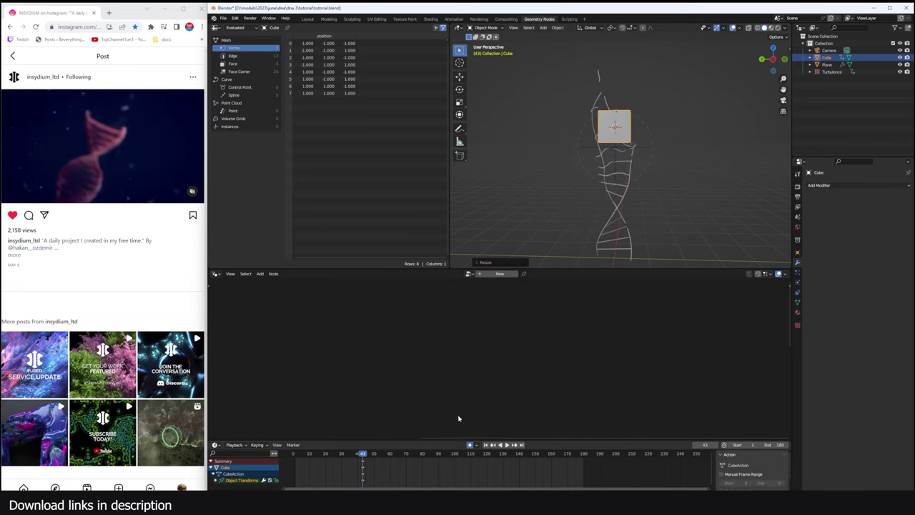
- Stretch the cube's mesh along Z to about 3.5 times its height and shift the geometry upward in Edit Mode
{"action": "key", "text": "Tab"}
{"action": "key", "text": "s"}
{"action": "key", "text": "z"}
{"action": "left_click", "coordinate": [648, 172]}
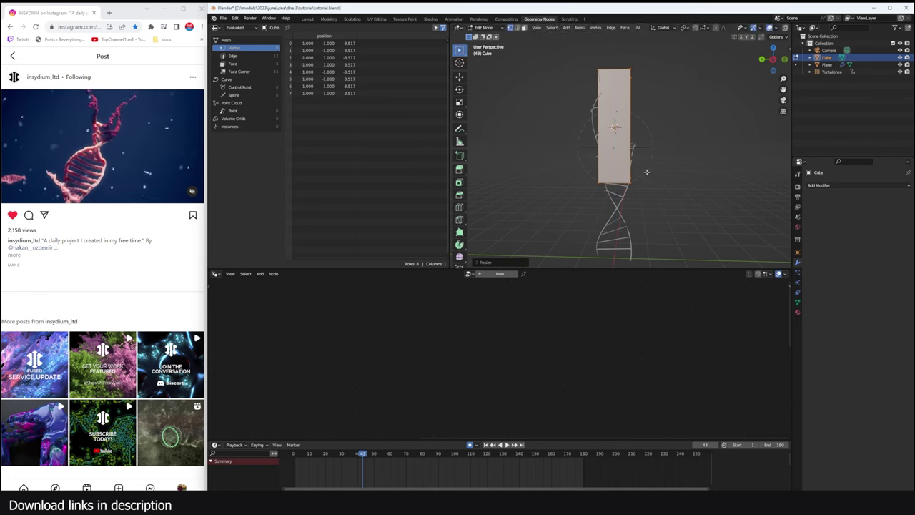
{"action": "key", "text": "g"}
{"action": "key", "text": "z"}
{"action": "left_click", "coordinate": [648, 152]}
{"action": "key", "text": "Tab"}
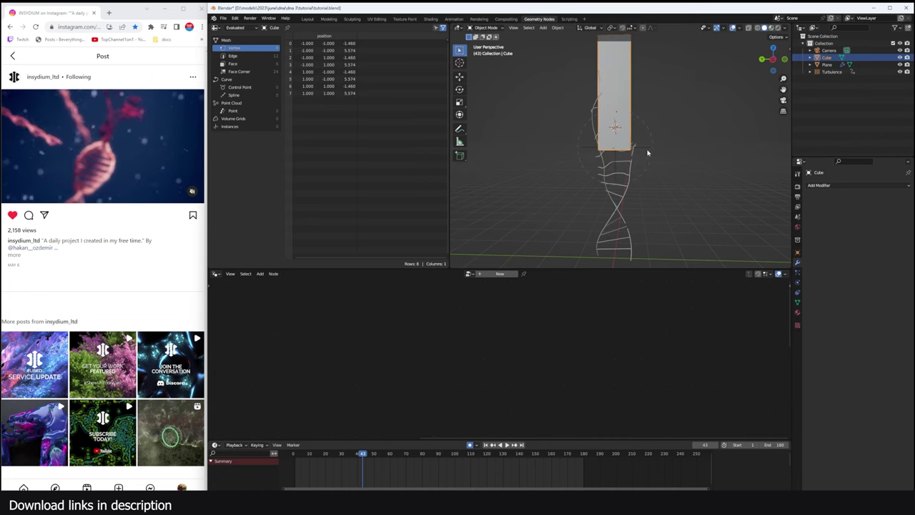
- Smooth the stretched cube with a level 2 Subdivision modifier and apply it to the mesh
{"action": "left_click", "coordinate": [599, 154]}
{"action": "left_click", "coordinate": [602, 109]}
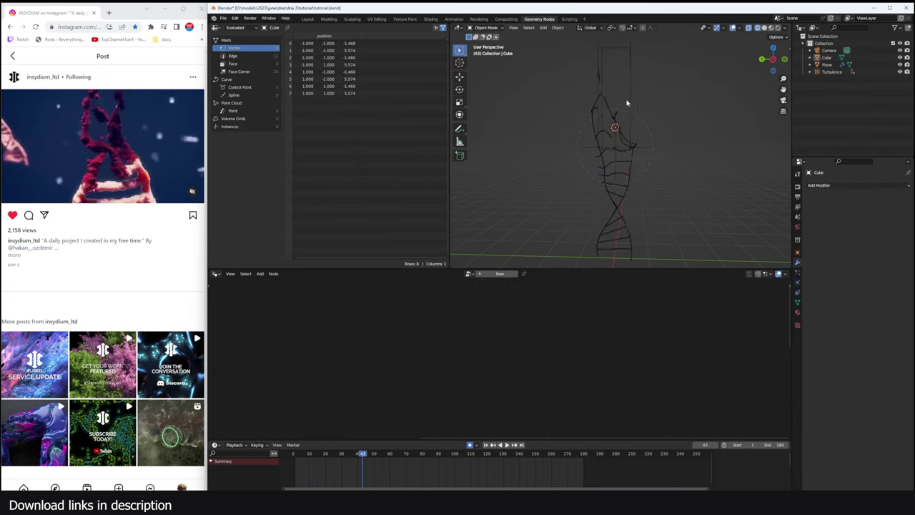
{"action": "left_click", "coordinate": [633, 105]}
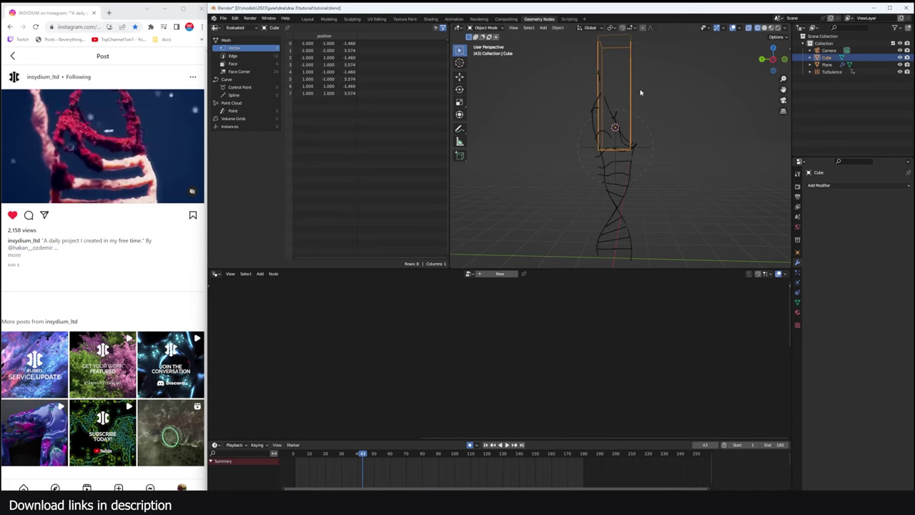
{"action": "key", "text": "ctrl+2"}
{"action": "left_click", "coordinate": [629, 95]}
{"action": "middle_click_drag", "start_coordinate": [621, 95], "coordinate": [625, 96]}
{"action": "left_click", "coordinate": [625, 97]}
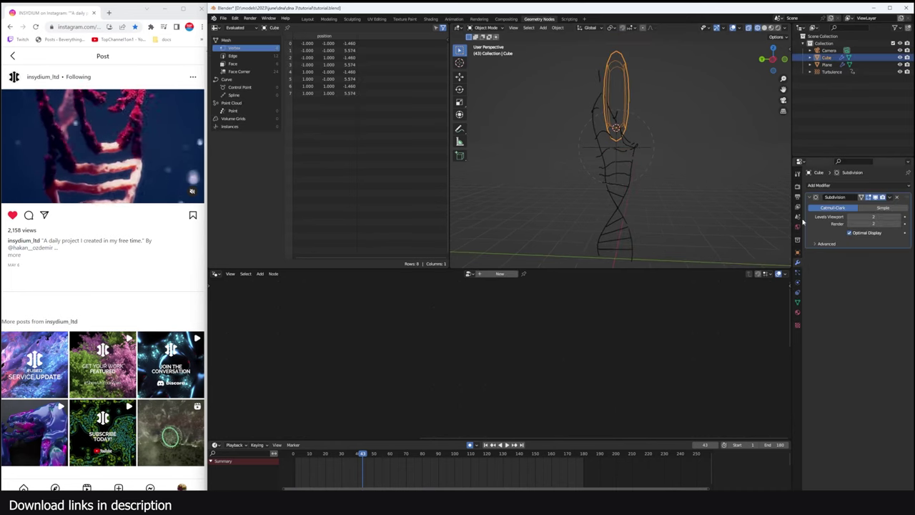
{"action": "key", "text": "ctrl+a"}
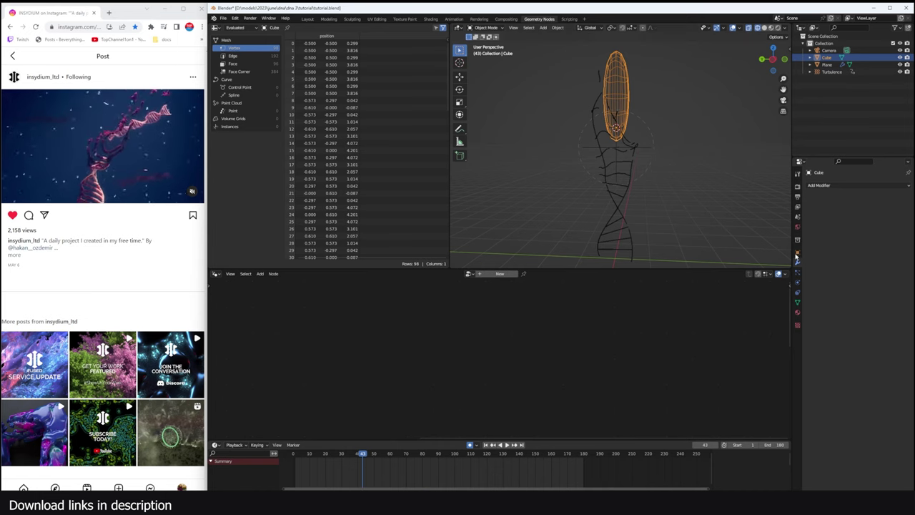
- Set the rounded cube's viewport display to Wire
{"action": "left_click", "coordinate": [797, 253]}
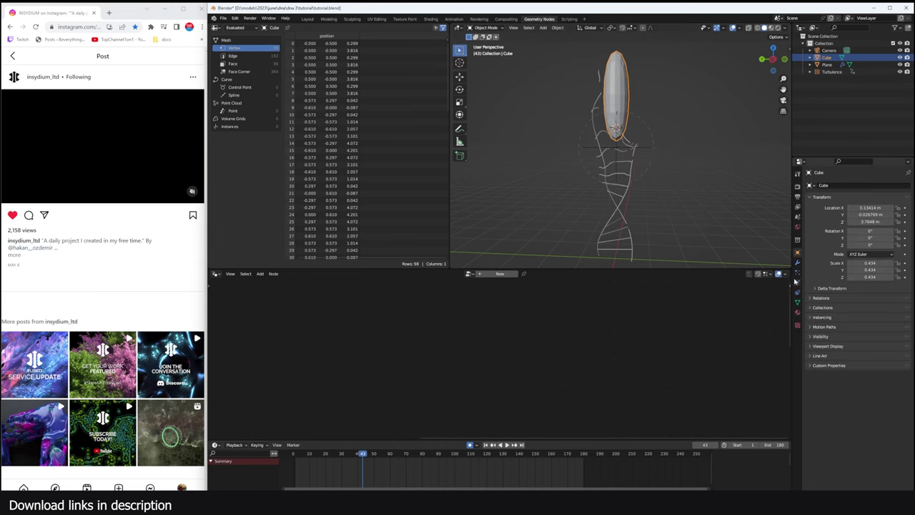
{"action": "left_click", "coordinate": [847, 346]}
{"action": "left_click", "coordinate": [875, 420]}
{"action": "left_click", "coordinate": [861, 437]}
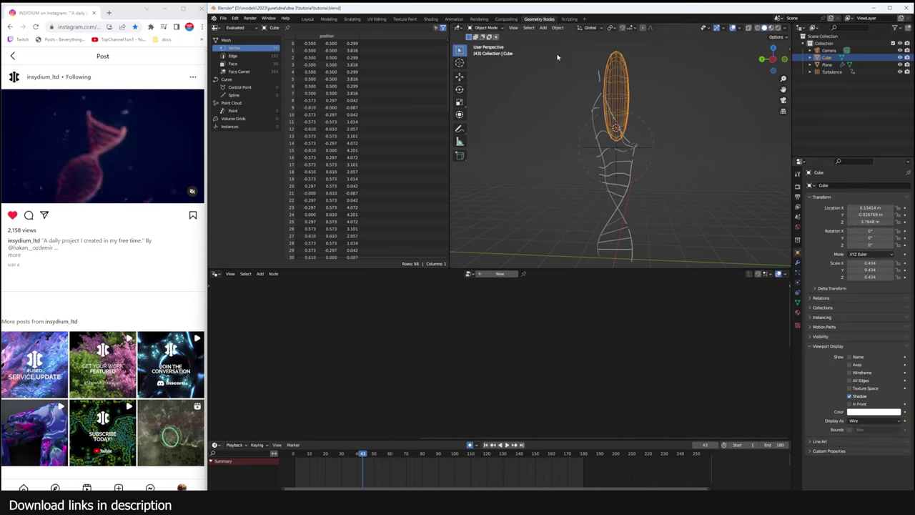
{"action": "scroll", "coordinate": [596, 114], "scroll_direction": "up", "scroll_amount": 3}
{"action": "middle_click_drag", "start_coordinate": [598, 125], "coordinate": [598, 154], "text": "shift"}
{"action": "key", "text": "g"}
{"action": "key", "text": "z"}
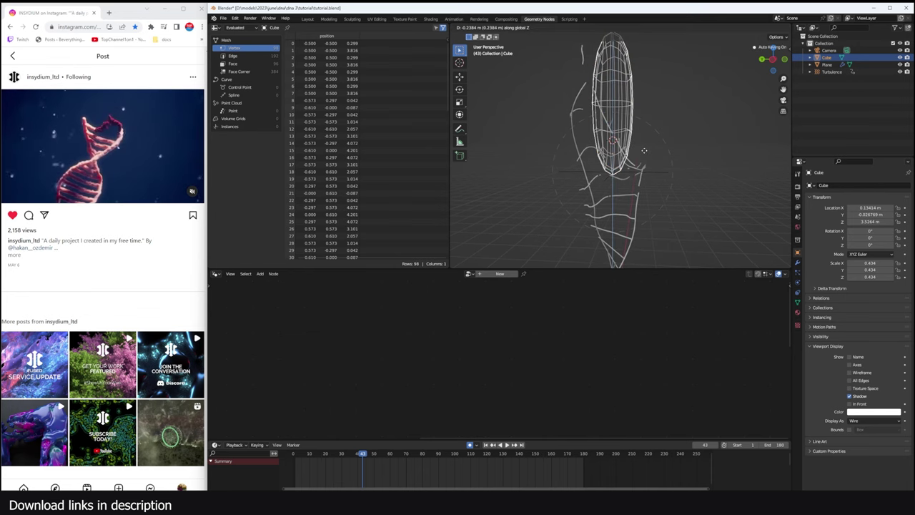
{"action": "right_click", "coordinate": [644, 150]}
- Parent the wire-displayed cube to the Turbulence field with the Object option and inspect it around the torn strands
{"action": "left_click", "coordinate": [667, 177], "text": "shift"}
{"action": "key", "text": "ctrl+p"}
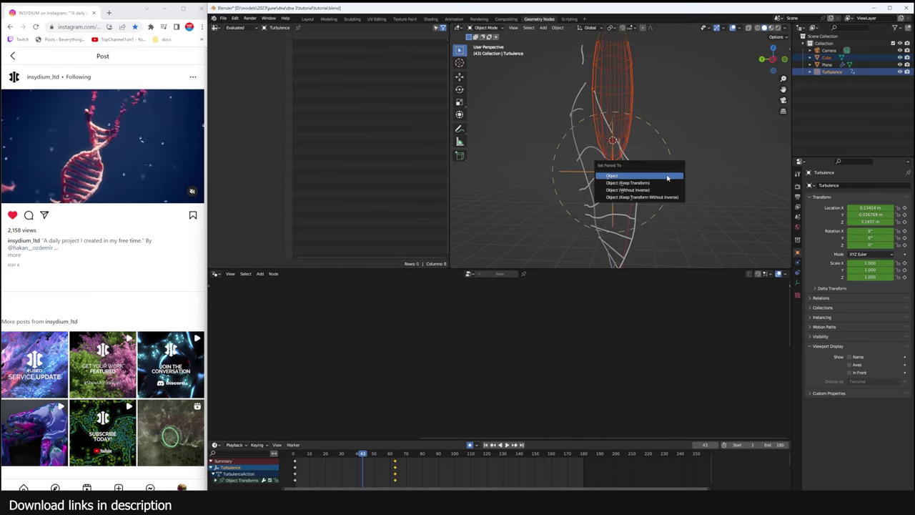
{"action": "left_click", "coordinate": [667, 177]}
{"action": "left_click", "coordinate": [659, 163]}
{"action": "key", "text": "space"}
{"action": "key", "text": "Escape"}
{"action": "scroll", "coordinate": [647, 167], "scroll_direction": "down", "scroll_amount": 4}
{"action": "middle_click_drag", "start_coordinate": [649, 167], "coordinate": [684, 169]}
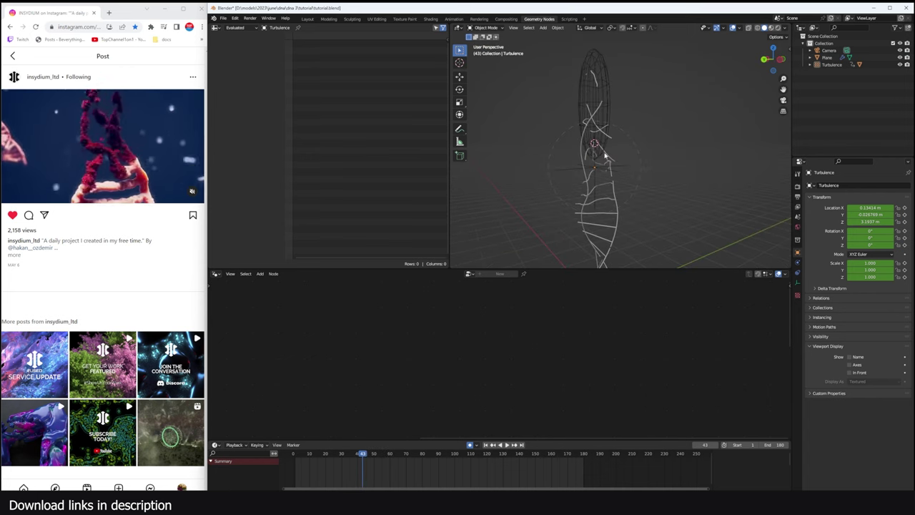
- Reopen the DNA plane's second geometry node tree and move the Viewer node farther from Join Geometry
{"action": "left_click", "coordinate": [602, 149]}
{"action": "left_click", "coordinate": [798, 263]}
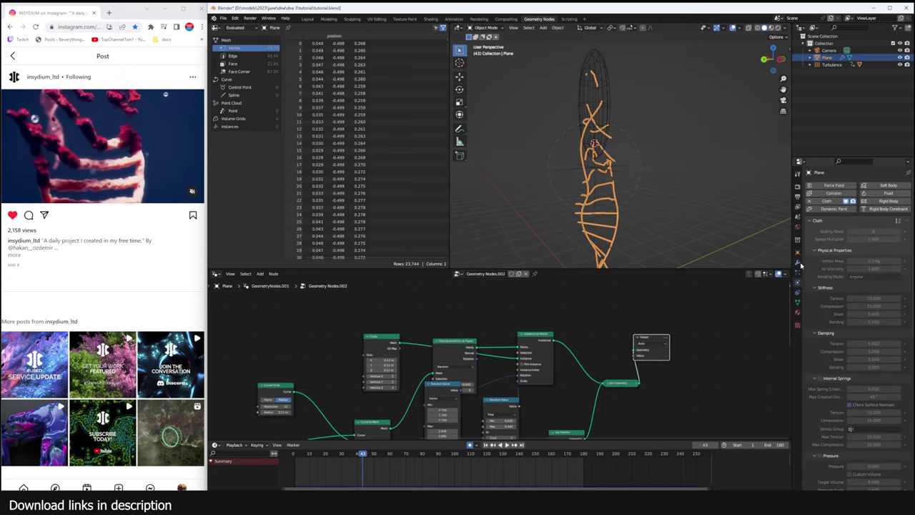
{"action": "left_click", "coordinate": [799, 262]}
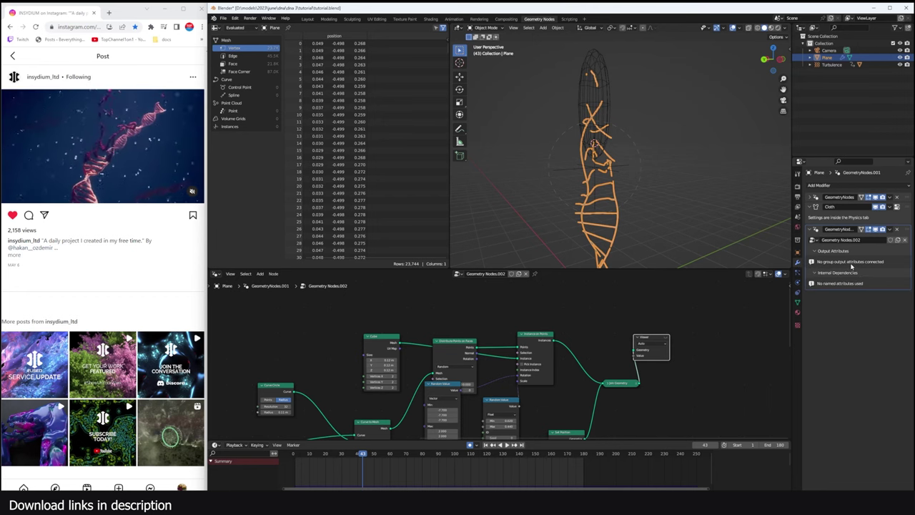
{"action": "middle_click_drag", "start_coordinate": [573, 365], "coordinate": [539, 316]}
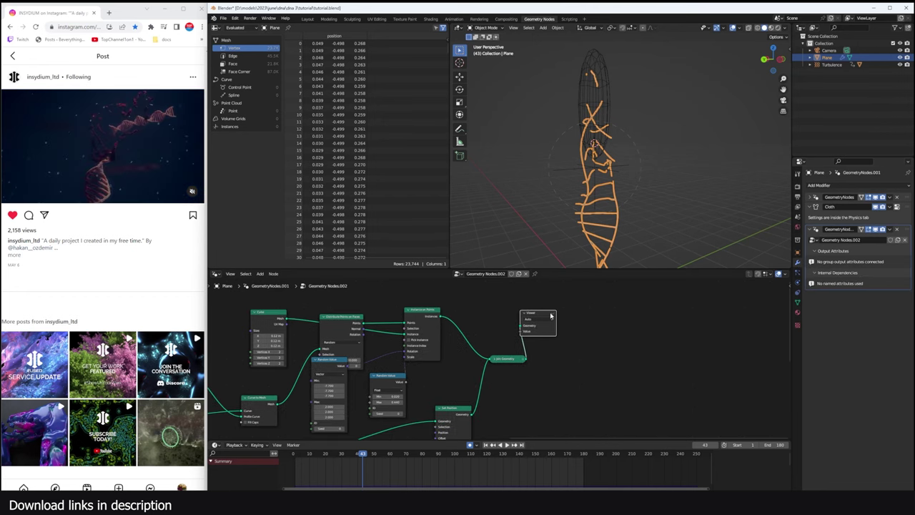
{"action": "left_click_drag", "start_coordinate": [549, 316], "coordinate": [619, 322]}
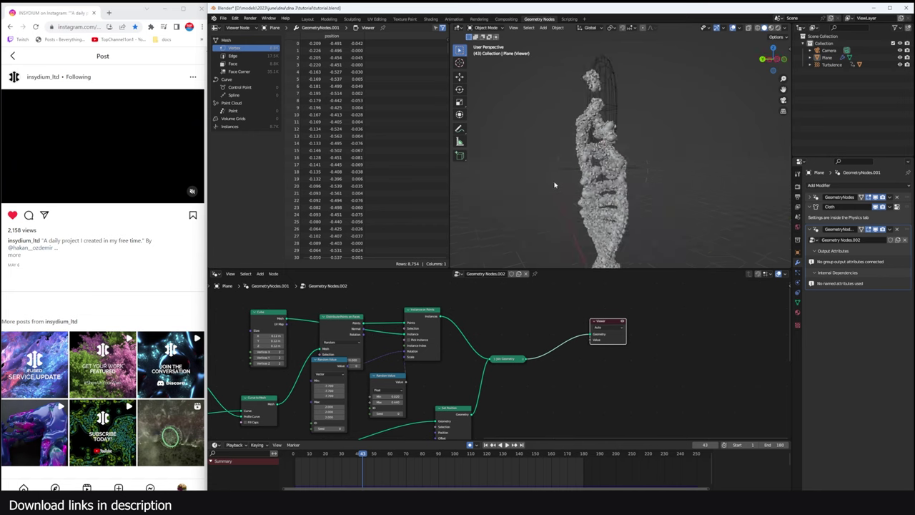
{"action": "middle_click_drag", "start_coordinate": [554, 185], "coordinate": [545, 227]}
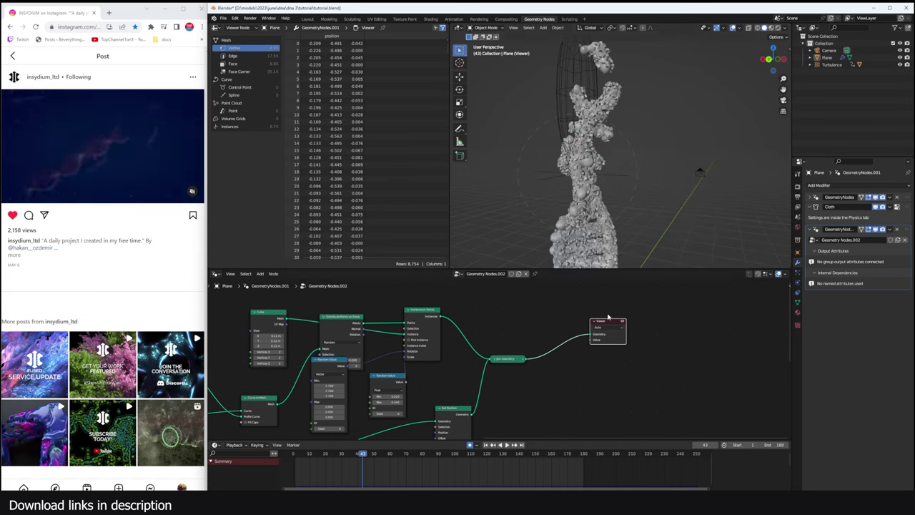
- Pin the node tree and bring the turbulence-parented Cube into it as an Object Info node
{"action": "left_click", "coordinate": [535, 274]}
{"action": "left_click", "coordinate": [580, 56]}
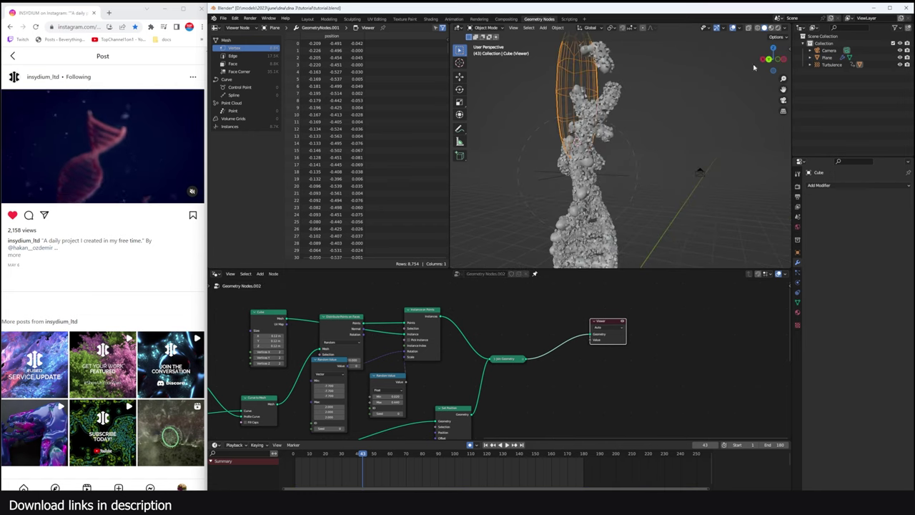
{"action": "left_click", "coordinate": [809, 65]}
{"action": "left_click_drag", "start_coordinate": [834, 79], "coordinate": [512, 295]}
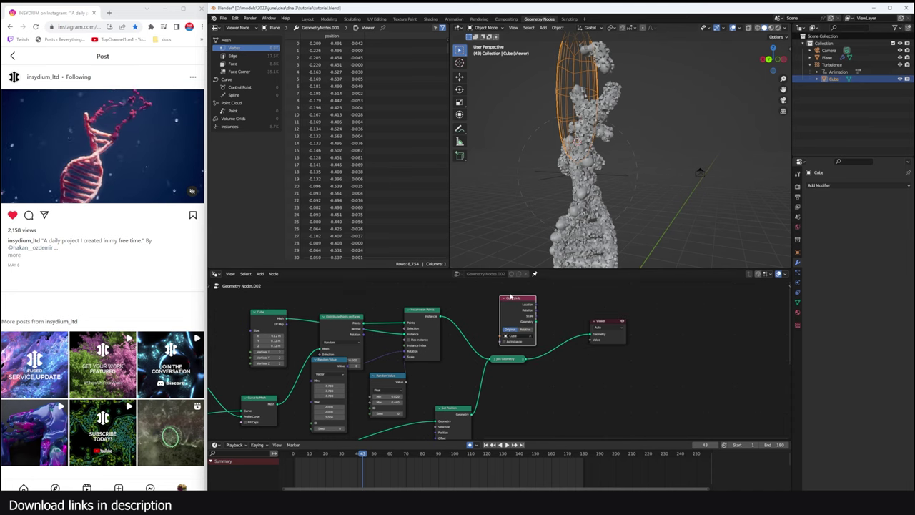
- Place the Object Info node above Join Geometry and set its transform space to Relative
{"action": "middle_click_drag", "start_coordinate": [517, 348], "coordinate": [544, 384]}
{"action": "scroll", "coordinate": [544, 382], "scroll_direction": "up", "scroll_amount": 3}
{"action": "left_click_drag", "start_coordinate": [559, 333], "coordinate": [494, 313]}
{"action": "left_click", "coordinate": [538, 349]}
- Add a Geometry Proximity node beside Object Info and connect the cube's Geometry to its Target
{"action": "scroll", "coordinate": [575, 356], "scroll_direction": "down", "scroll_amount": 2}
{"action": "scroll", "coordinate": [574, 355], "scroll_direction": "down", "scroll_amount": 2}
{"action": "key", "text": "shift+a"}
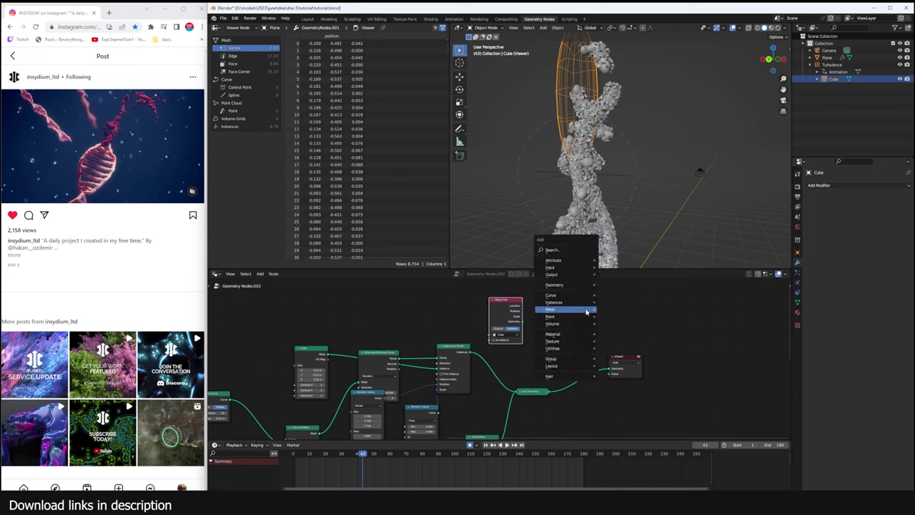
{"action": "type", "text": "prox"}
{"action": "key", "text": "Return"}
{"action": "left_click", "coordinate": [571, 308]}
{"action": "scroll", "coordinate": [571, 309], "scroll_direction": "up", "scroll_amount": 1}
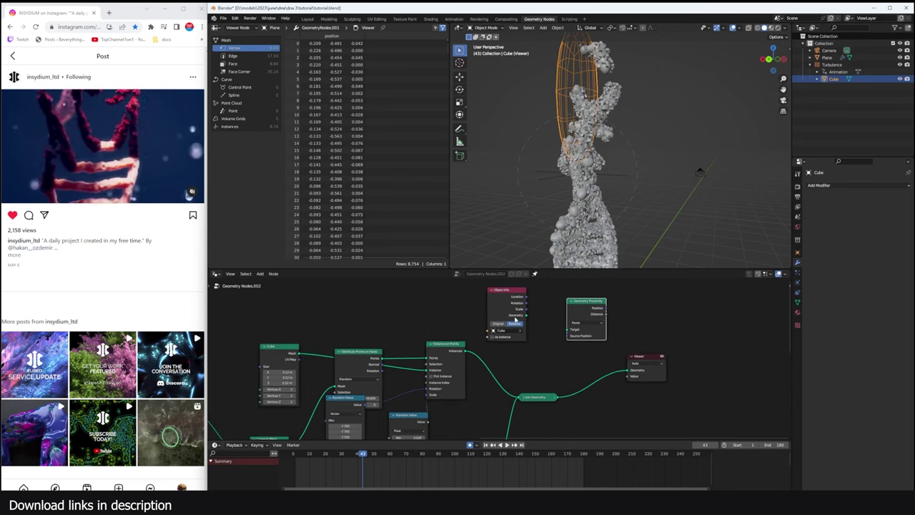
{"action": "left_click_drag", "start_coordinate": [526, 315], "coordinate": [571, 335]}
{"action": "scroll", "coordinate": [620, 356], "scroll_direction": "up", "scroll_amount": 1}
{"action": "middle_click_drag", "start_coordinate": [618, 357], "coordinate": [542, 346]}
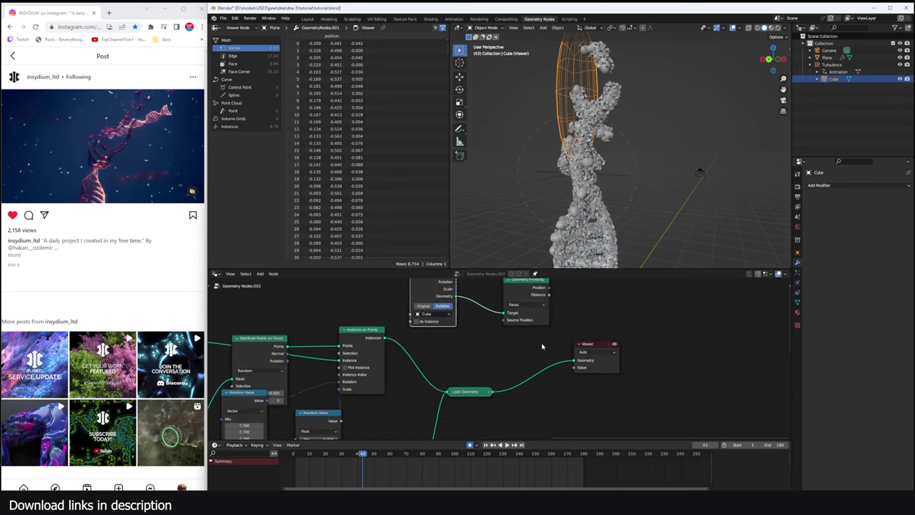
- Send Instance on Points to the Viewer's Geometry and Geometry Proximity's Distance to its Value, tidying the proximity node's placement
{"action": "left_click_drag", "start_coordinate": [613, 369], "coordinate": [718, 367]}
{"action": "scroll", "coordinate": [500, 366], "scroll_direction": "down", "scroll_amount": 4}
{"action": "middle_click_drag", "start_coordinate": [626, 225], "coordinate": [619, 269]}
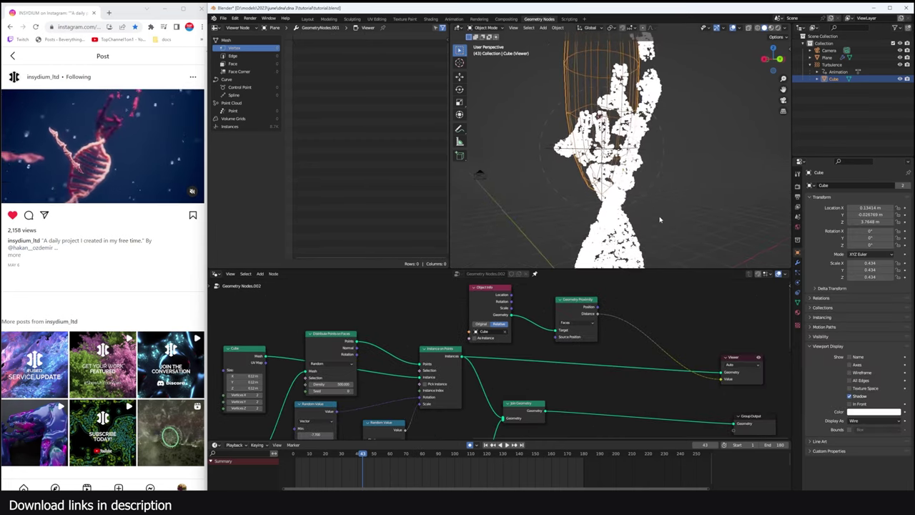
{"action": "scroll", "coordinate": [595, 309], "scroll_direction": "down", "scroll_amount": 1}
{"action": "left_click_drag", "start_coordinate": [563, 319], "coordinate": [558, 314]}
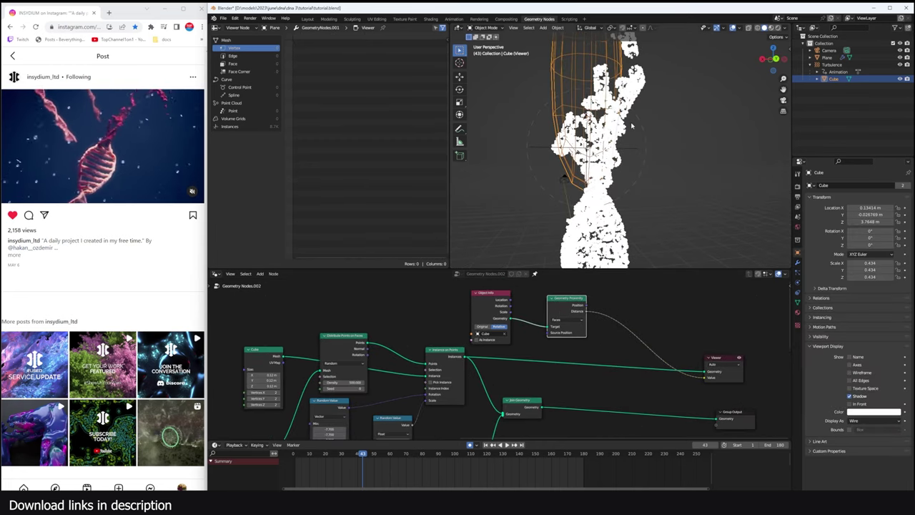
{"action": "middle_click_drag", "start_coordinate": [632, 126], "coordinate": [607, 128]}
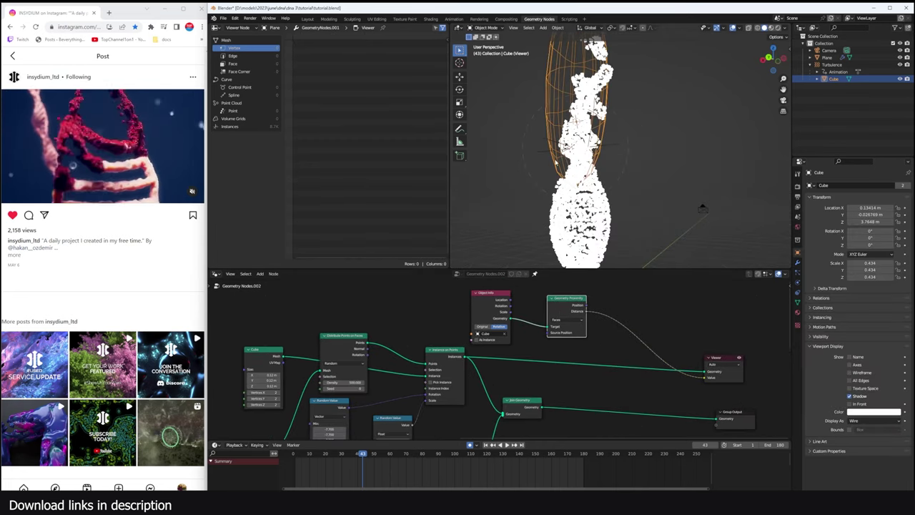
- Insert a Realize Instances node between Instance on Points and the Viewer, and examine the distance shading around the cube's surface
{"action": "key", "text": "shift+a"}
{"action": "type", "text": "rea"}
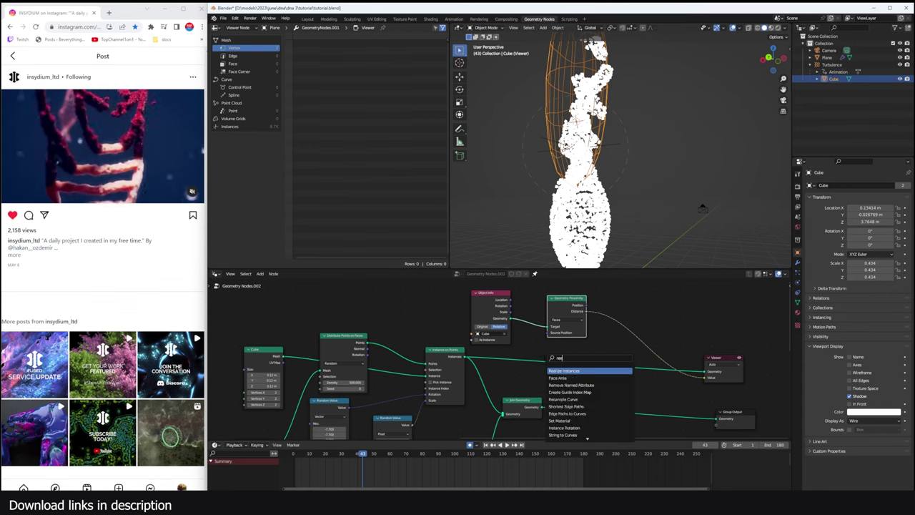
{"action": "key", "text": "Return"}
{"action": "left_click", "coordinate": [554, 354]}
{"action": "middle_click_drag", "start_coordinate": [604, 201], "coordinate": [620, 153]}
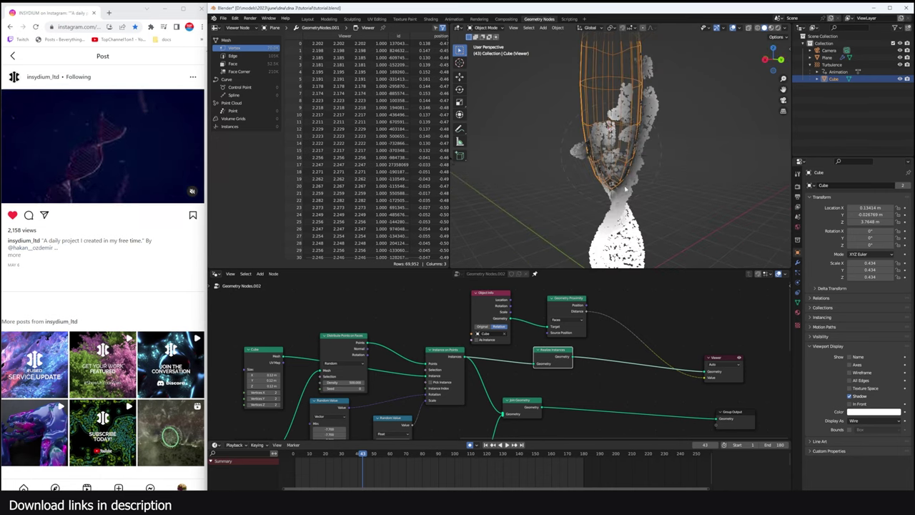
{"action": "middle_click_drag", "start_coordinate": [626, 187], "coordinate": [657, 148]}
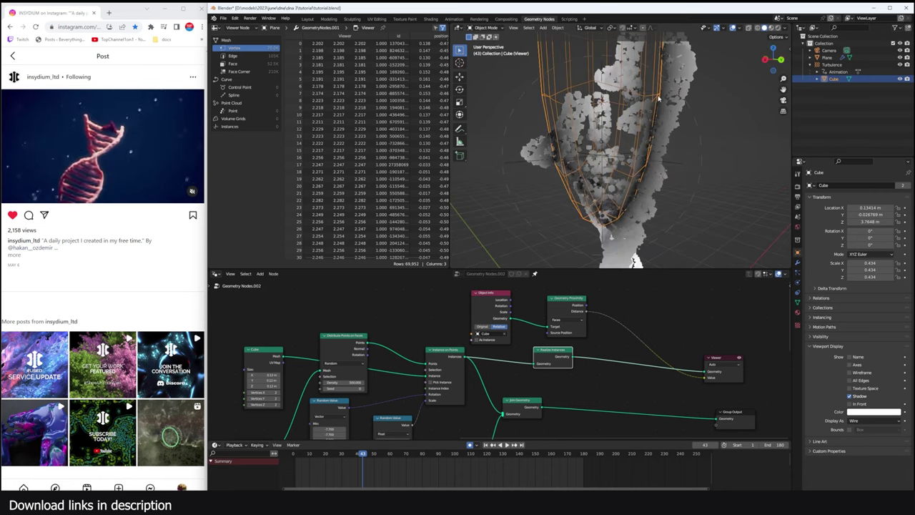
{"action": "middle_click_drag", "start_coordinate": [611, 194], "coordinate": [649, 91]}
{"action": "middle_click_drag", "start_coordinate": [614, 128], "coordinate": [678, 125]}
{"action": "scroll", "coordinate": [690, 145], "scroll_direction": "up", "scroll_amount": 4}
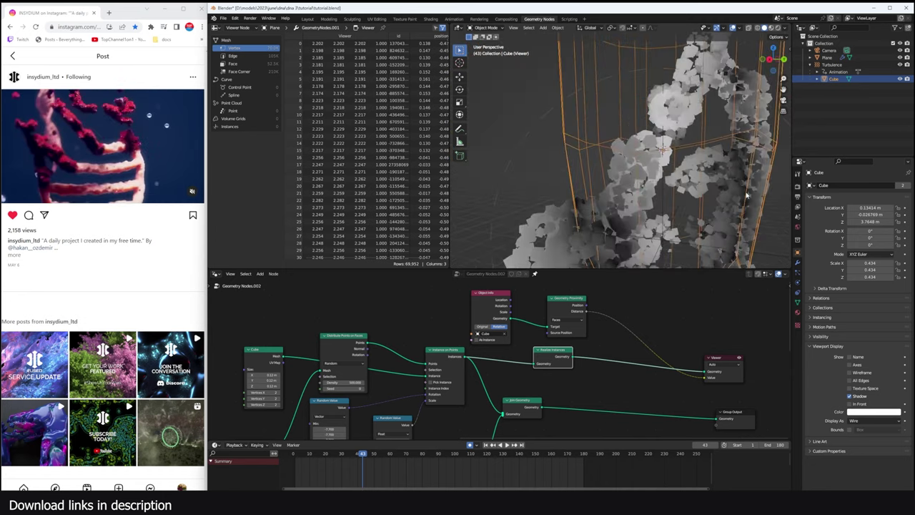
{"action": "middle_click_drag", "start_coordinate": [748, 191], "coordinate": [739, 187]}
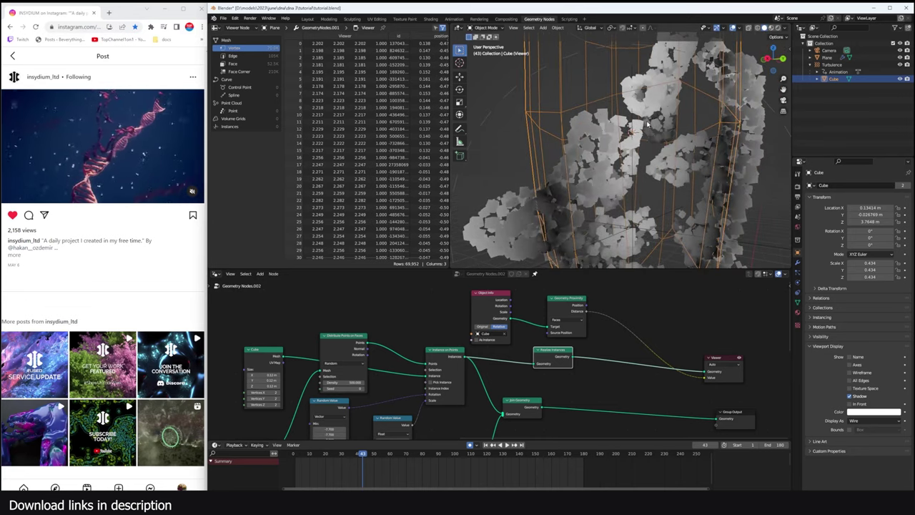
- Duplicate the cube's whole mesh in place in Edit Mode and scale the copy down into an inner shell
{"action": "scroll", "coordinate": [648, 123], "scroll_direction": "down", "scroll_amount": 4}
{"action": "key", "text": "Tab"}
{"action": "key", "text": "shift+d"}
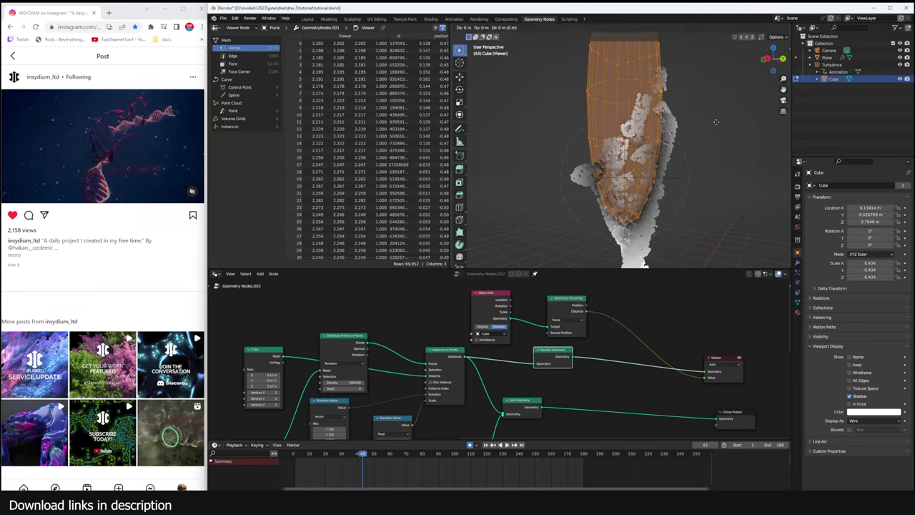
{"action": "right_click", "coordinate": [716, 122]}
{"action": "key", "text": "s"}
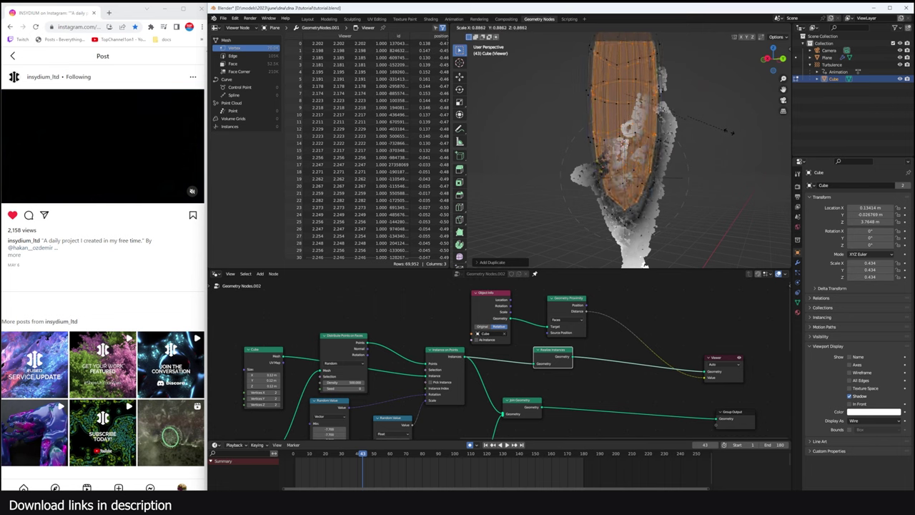
{"action": "left_click", "coordinate": [710, 130]}
- Duplicate the inner shell in place and shrink this second copy inside it, returning to Object Mode
{"action": "key", "text": "shift+d"}
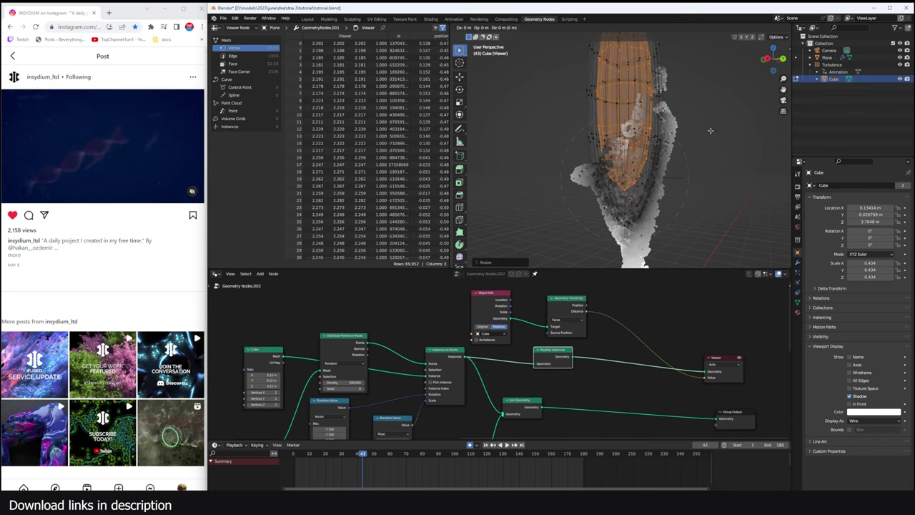
{"action": "right_click", "coordinate": [766, 131]}
{"action": "key", "text": "s"}
{"action": "left_click", "coordinate": [733, 131]}
{"action": "key", "text": "Tab"}
{"action": "middle_click_drag", "start_coordinate": [691, 136], "coordinate": [571, 167]}
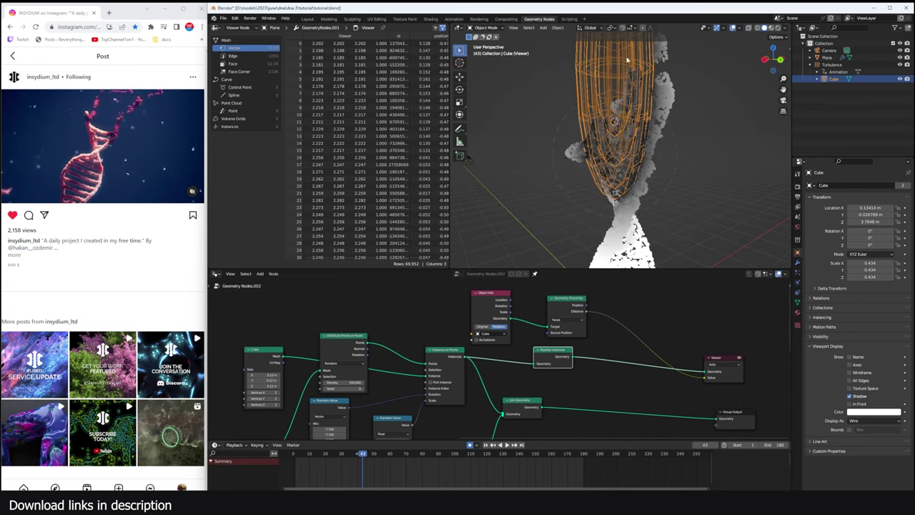
- Insert a ColorRamp between the proximity Distance and the Viewer's Value and move its black stop to about 0.318
{"action": "middle_click_drag", "start_coordinate": [627, 54], "coordinate": [646, 139]}
{"action": "left_click_drag", "start_coordinate": [650, 365], "coordinate": [647, 332]}
{"action": "type", "text": "ramp"}
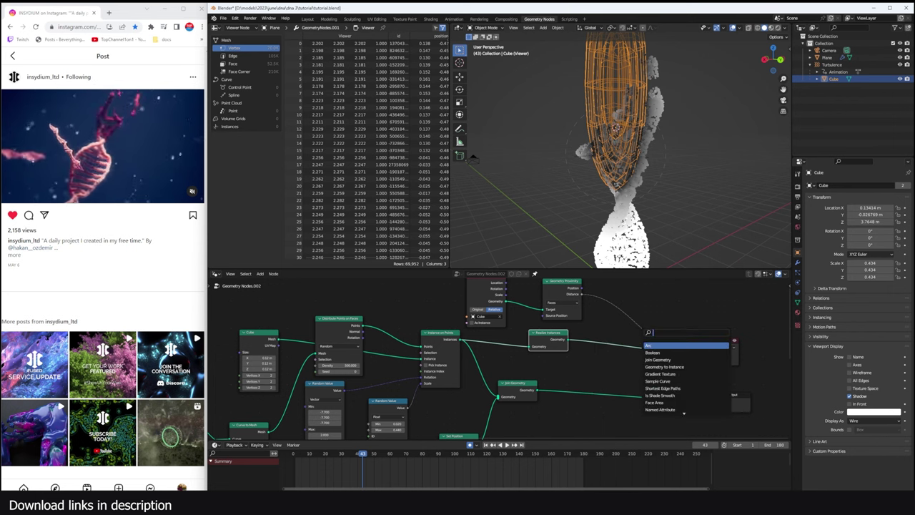
{"action": "key", "text": "Return"}
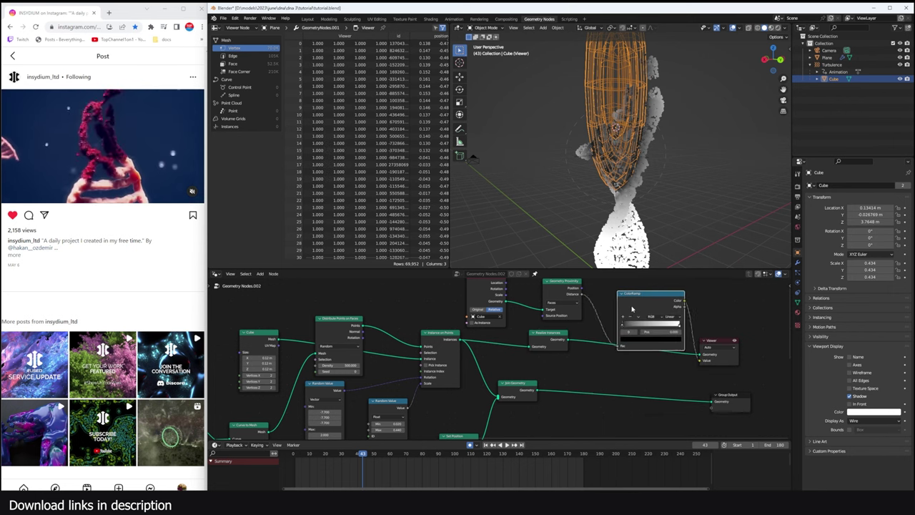
{"action": "left_click", "coordinate": [634, 325]}
{"action": "left_click_drag", "start_coordinate": [634, 325], "coordinate": [639, 326]}
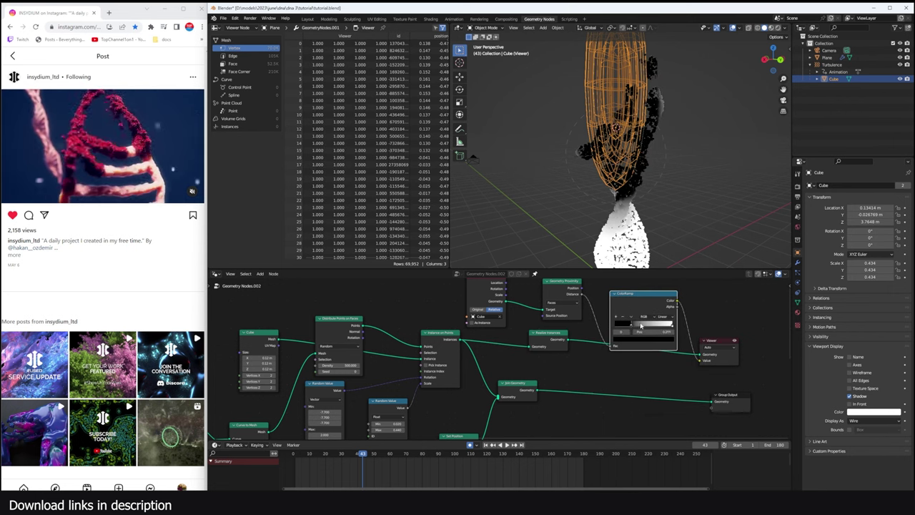
- Widen the cube's nested shells about 1.75 times with Z locked, and check their coverage around frame 59
{"action": "key", "text": "Tab"}
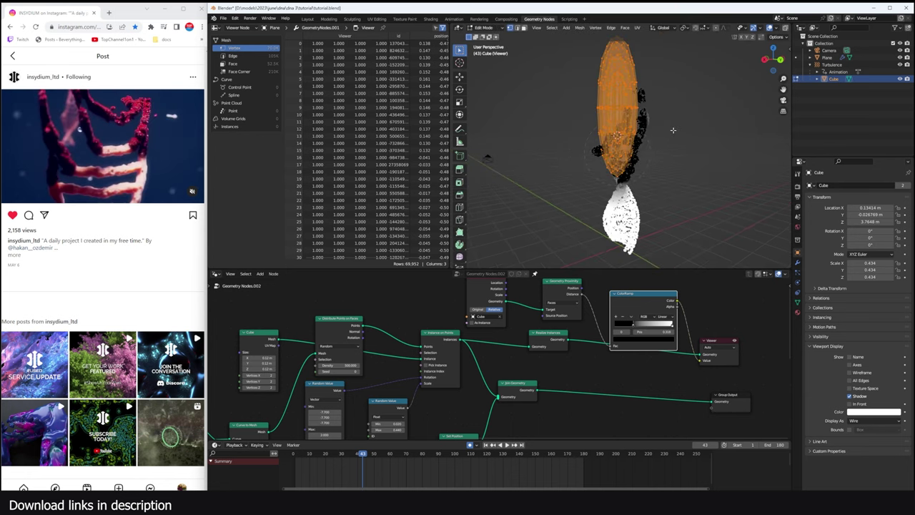
{"action": "key", "text": "Tab"}
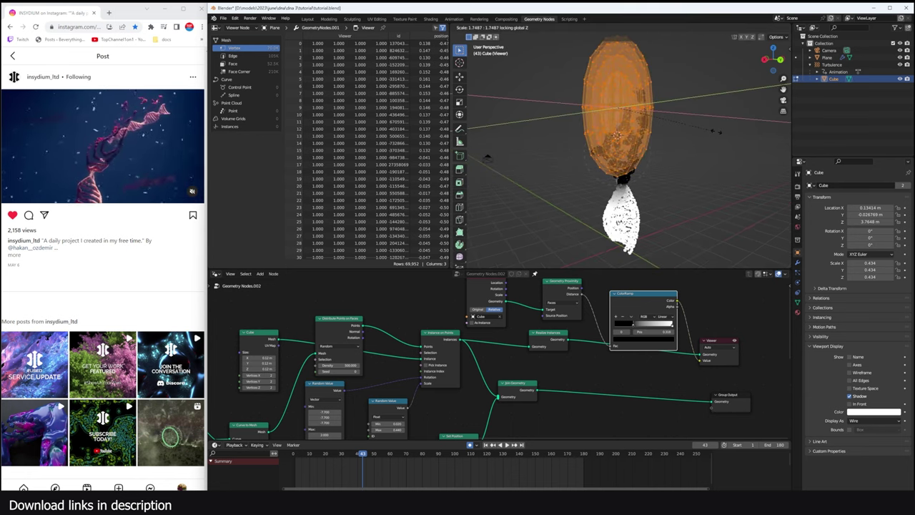
{"action": "key", "text": "space"}
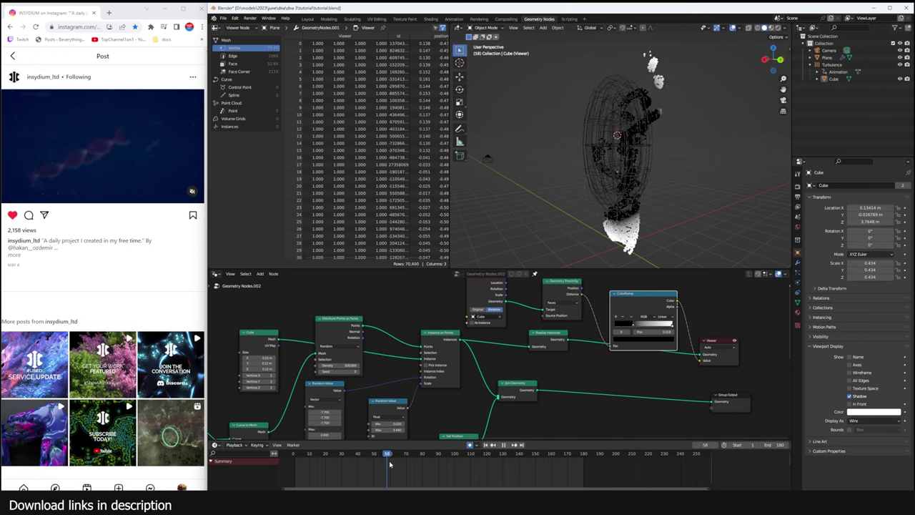
{"action": "middle_click_drag", "start_coordinate": [662, 81], "coordinate": [683, 80]}
{"action": "key", "text": "space"}
{"action": "mouse_move", "coordinate": [387, 453]}
{"action": "left_mouse_down"}
{"action": "mouse_move", "coordinate": [370, 452]}
{"action": "mouse_move", "coordinate": [388, 453]}
{"action": "left_mouse_up"}
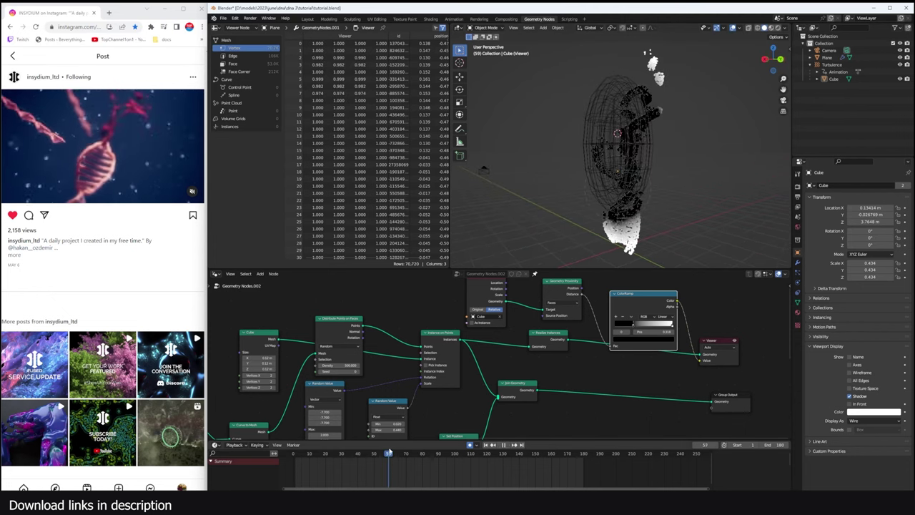
- Stretch the cube's upper vertices upward along Z with proportional editing and adjust their scale to enclose the torn strands
{"action": "left_click", "coordinate": [610, 152]}
{"action": "key", "text": "Tab"}
{"action": "left_click_drag", "start_coordinate": [562, 69], "coordinate": [739, 147]}
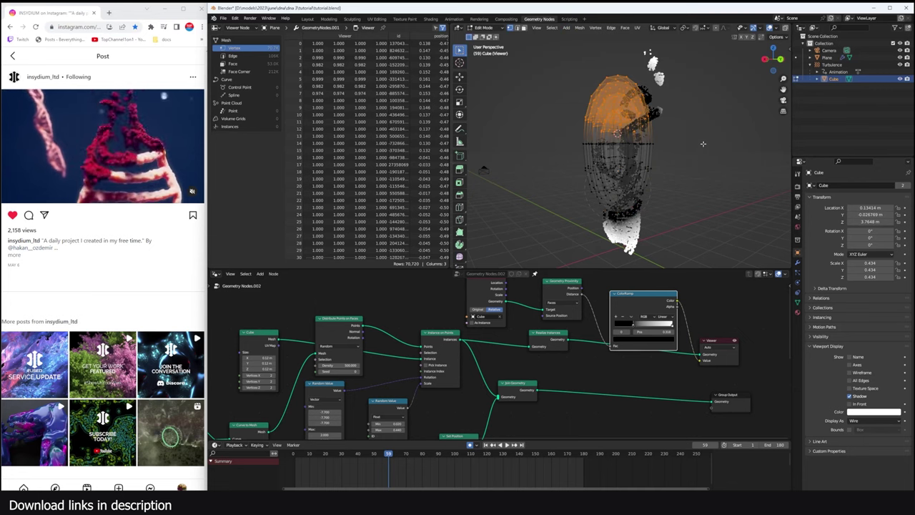
{"action": "key", "text": "g"}
{"action": "key", "text": "z"}
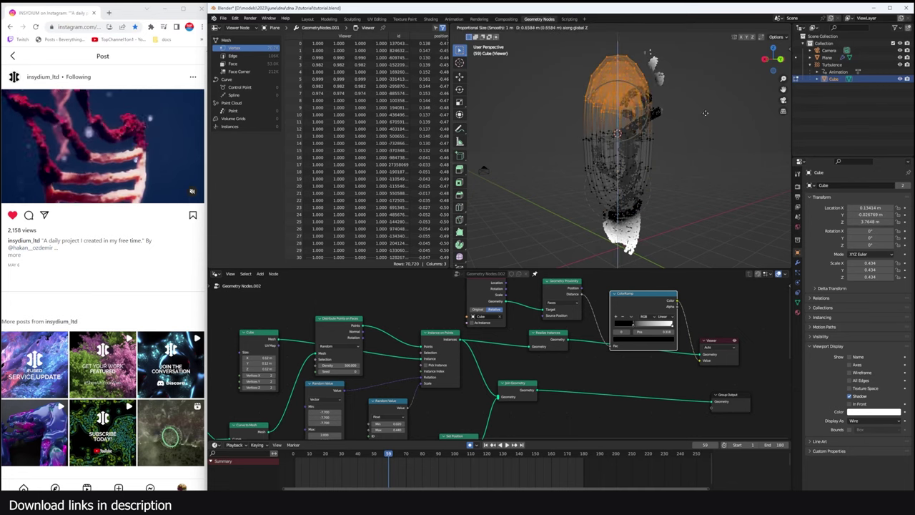
{"action": "left_click", "coordinate": [710, 96]}
{"action": "key", "text": "s"}
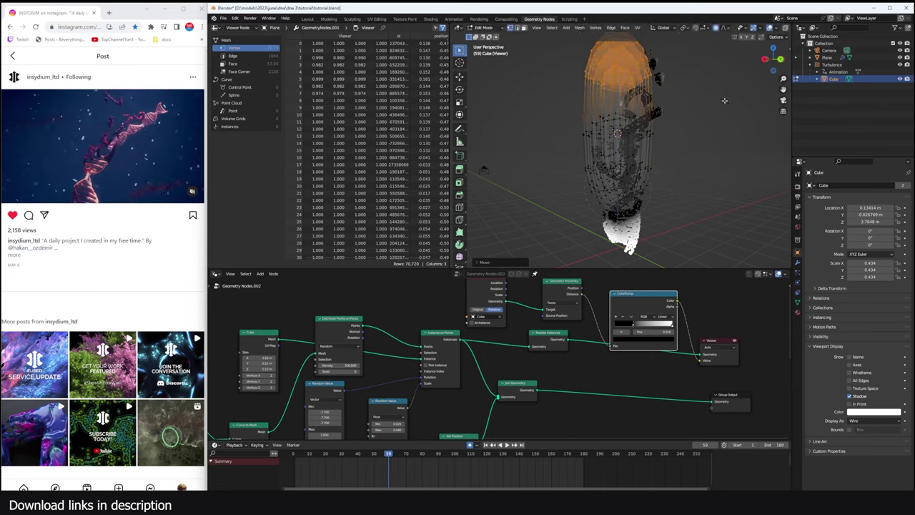
{"action": "left_click", "coordinate": [721, 101]}
{"action": "key", "text": "Tab"}
{"action": "middle_click_drag", "start_coordinate": [679, 123], "coordinate": [726, 176]}
{"action": "left_click", "coordinate": [654, 154]}
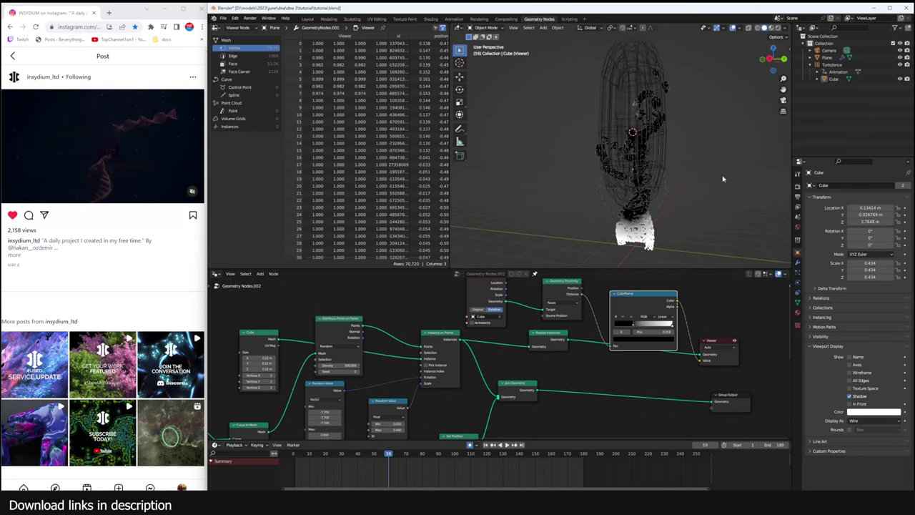
- Examine the proximity mask on the helix at frame 32 and disconnect the ColorRamp from the Viewer
{"action": "right_click_drag", "start_coordinate": [397, 474], "coordinate": [340, 454], "text": "shift"}
{"action": "mouse_move", "coordinate": [341, 473]}
{"action": "left_mouse_down"}
{"action": "mouse_move", "coordinate": [330, 473]}
{"action": "mouse_move", "coordinate": [355, 473]}
{"action": "mouse_move", "coordinate": [345, 474]}
{"action": "left_mouse_up"}
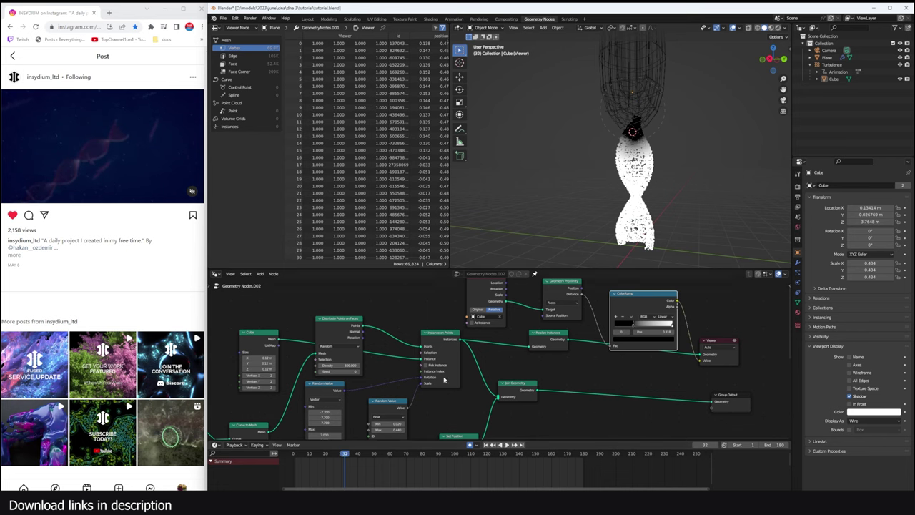
{"action": "scroll", "coordinate": [622, 245], "scroll_direction": "up", "scroll_amount": 2}
{"action": "middle_click_drag", "start_coordinate": [622, 245], "coordinate": [632, 229]}
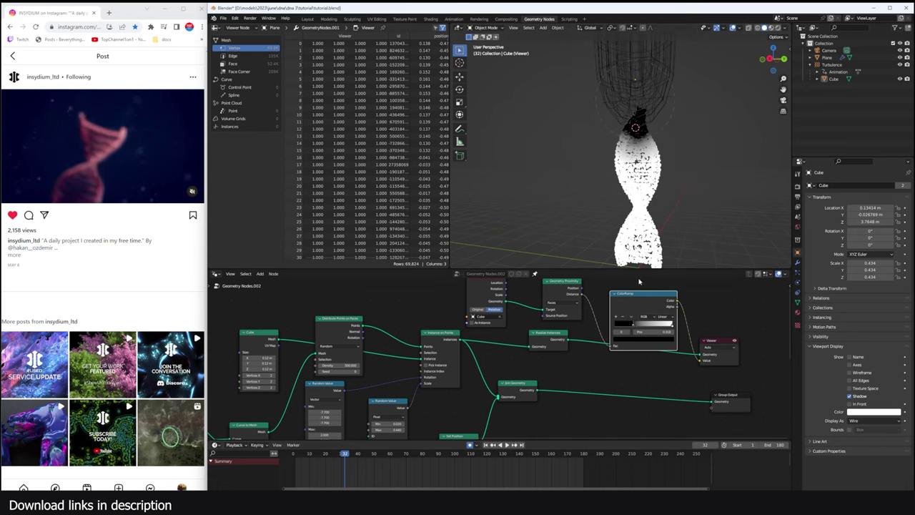
{"action": "middle_click_drag", "start_coordinate": [633, 160], "coordinate": [671, 158]}
{"action": "scroll", "coordinate": [671, 158], "scroll_direction": "up", "scroll_amount": 3}
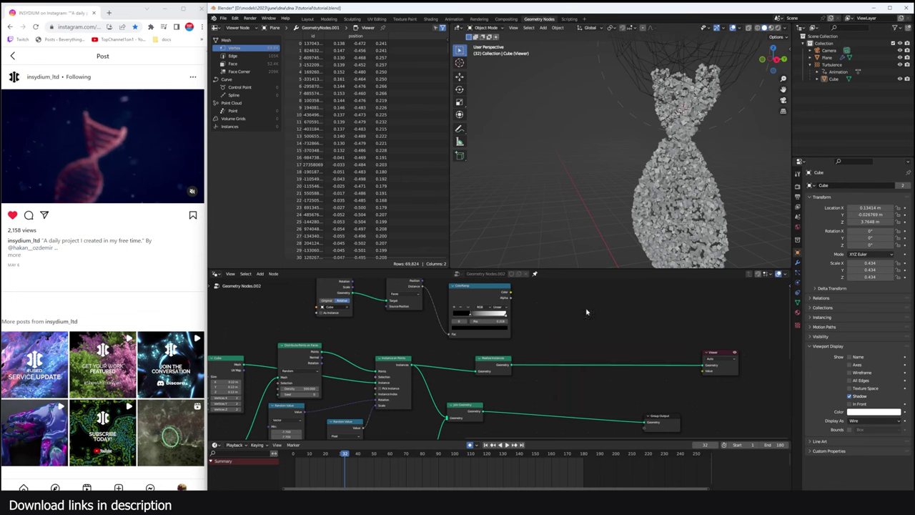
- Insert a Delete Geometry node between Realize Instances and the Viewer, and drive its Selection with the ColorRamp's Color
{"action": "key", "text": "shift+a"}
{"action": "type", "text": "d"}
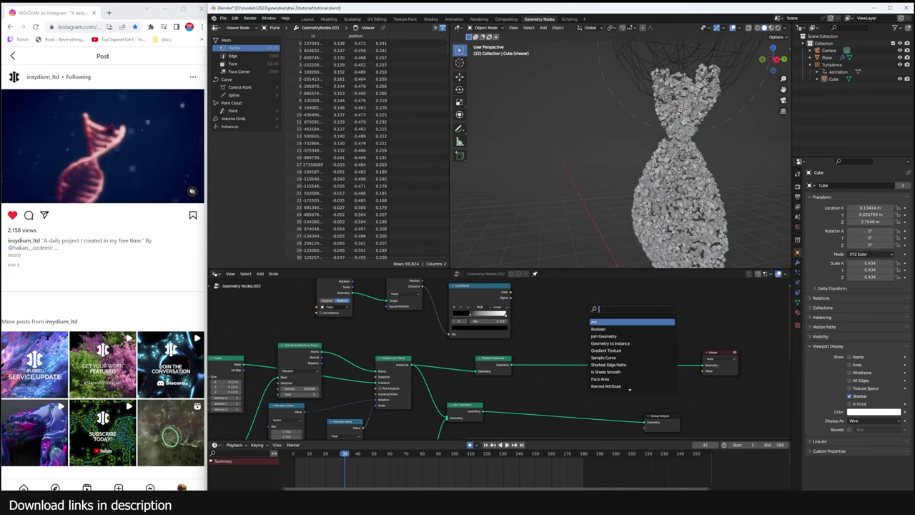
{"action": "type", "text": "e"}
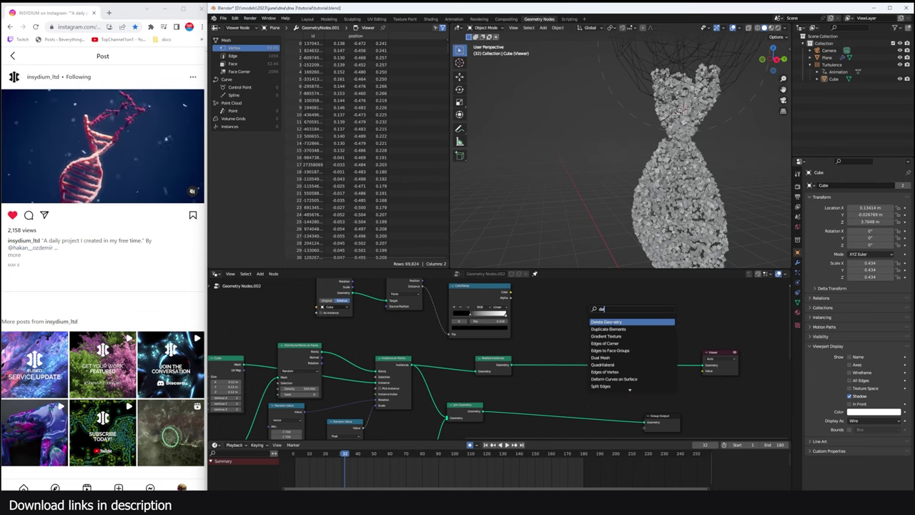
{"action": "key", "text": "Return"}
{"action": "left_click", "coordinate": [622, 349]}
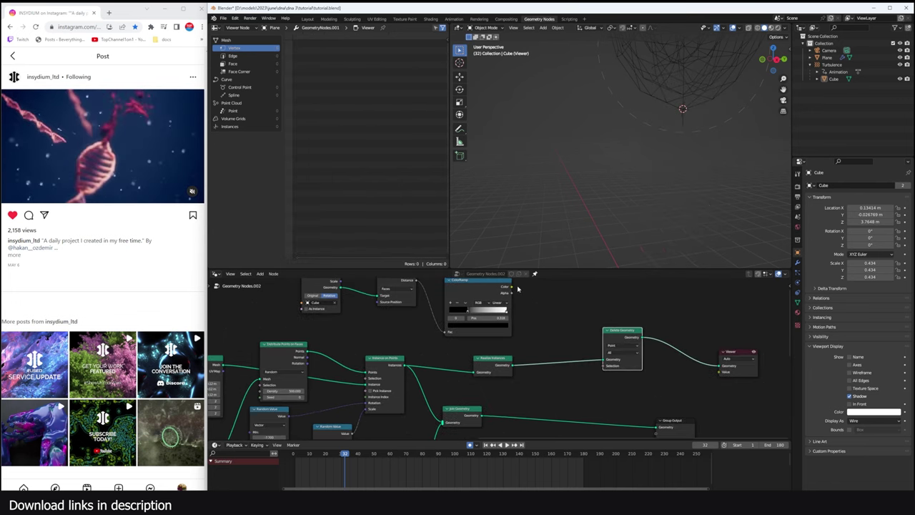
{"action": "left_click_drag", "start_coordinate": [508, 289], "coordinate": [604, 365]}
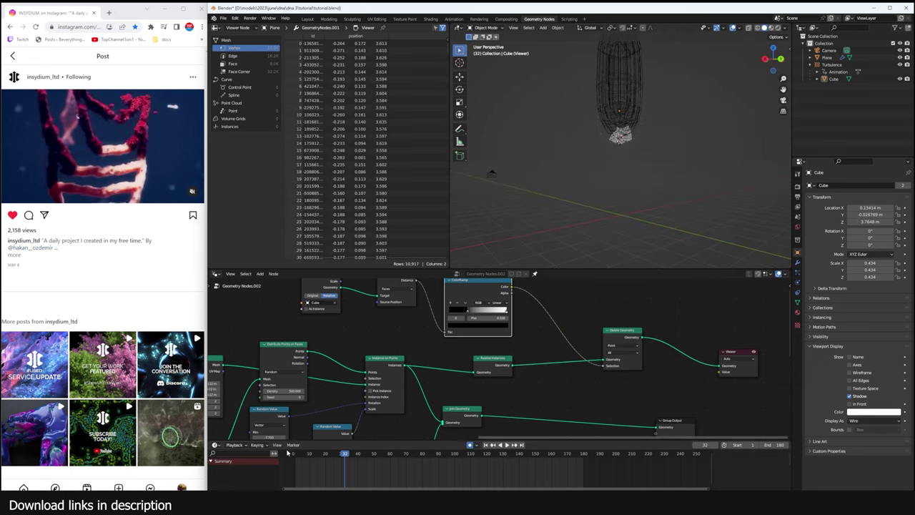
- Play the animation to check which debris instances remain inside the moving cube
{"action": "key", "text": "space"}
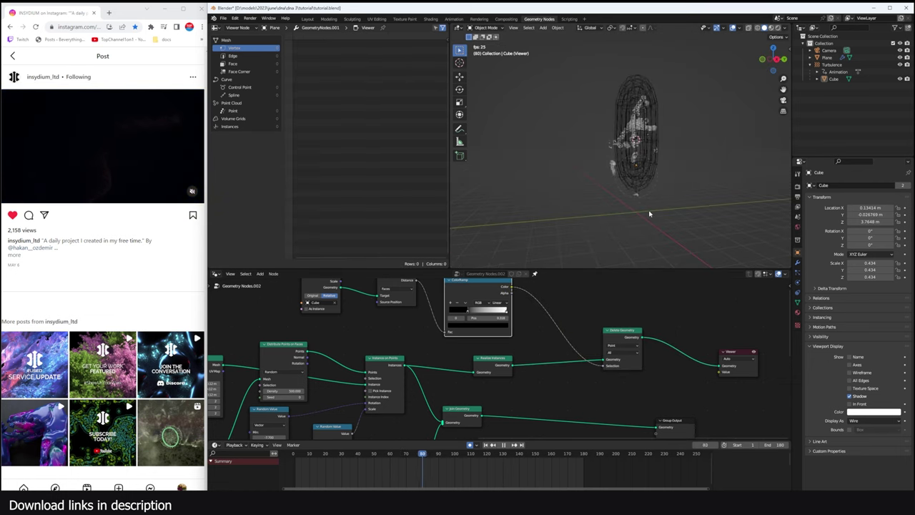
{"action": "key", "text": "Escape"}
{"action": "middle_click_drag", "start_coordinate": [593, 399], "coordinate": [500, 356]}
{"action": "scroll", "coordinate": [493, 356], "scroll_direction": "down", "scroll_amount": 1}
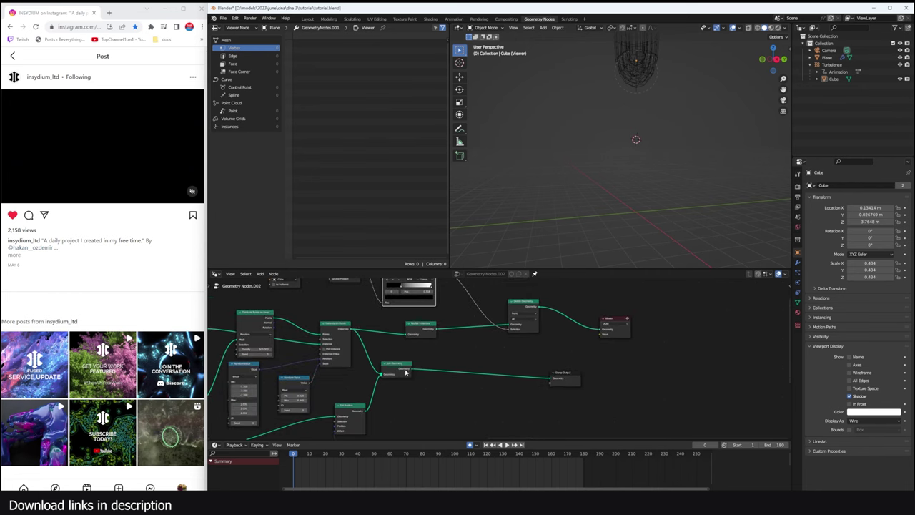
- Join the Delete Geometry output with the existing Join Geometry into the Viewer, and remove the direct Instance on Points link from the original join
{"action": "left_click_drag", "start_coordinate": [406, 372], "coordinate": [487, 367]}
{"action": "right_click_drag", "start_coordinate": [483, 366], "coordinate": [503, 330], "text": "ctrl+shift"}
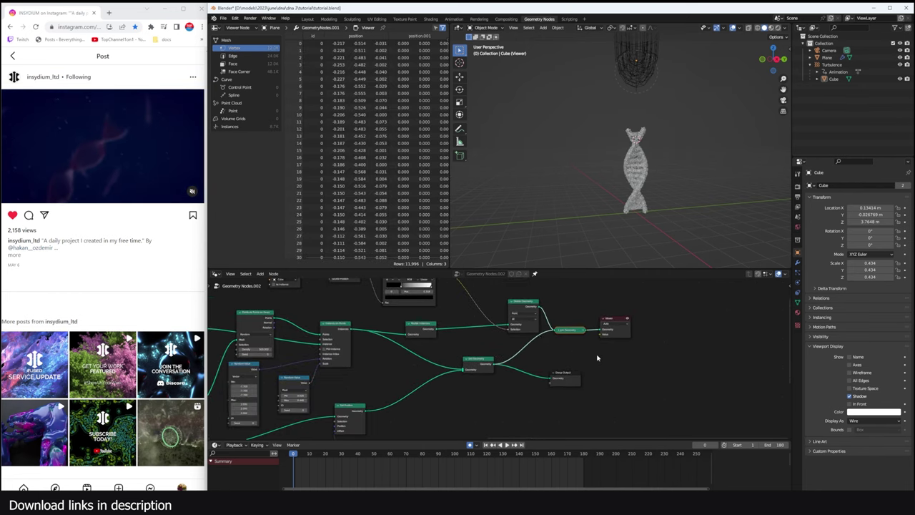
{"action": "left_click_drag", "start_coordinate": [568, 382], "coordinate": [627, 381]}
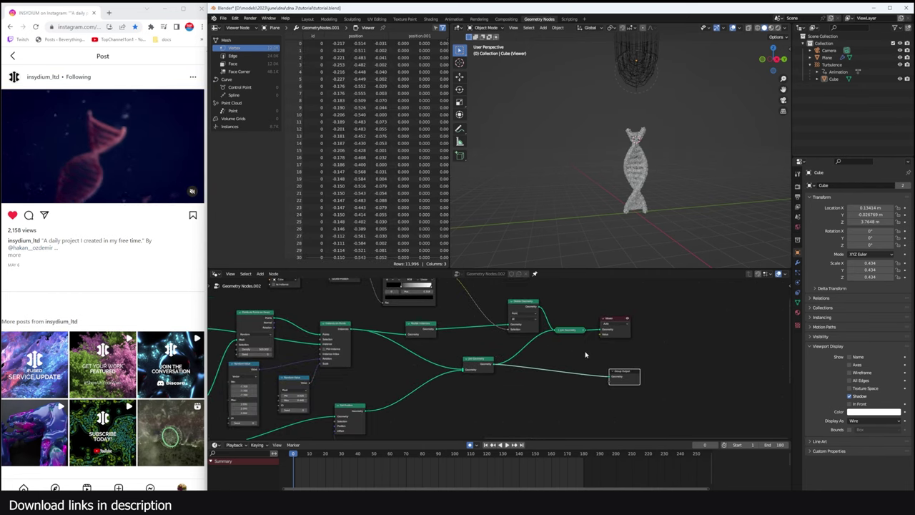
{"action": "left_click", "coordinate": [465, 370]}
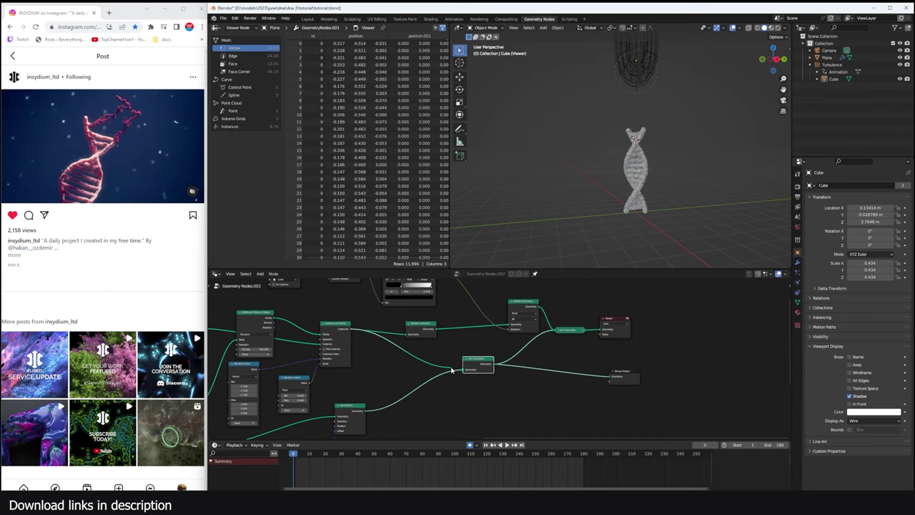
{"action": "left_click_drag", "start_coordinate": [523, 310], "coordinate": [481, 307]}
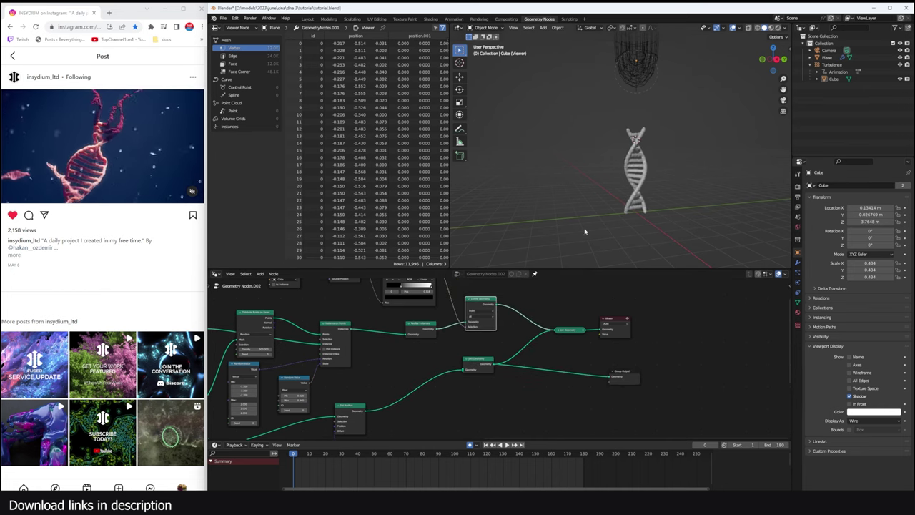
- Play the animation with viewport overlays hidden and inspect the joined helix and debris from several angles
{"action": "key", "text": "space"}
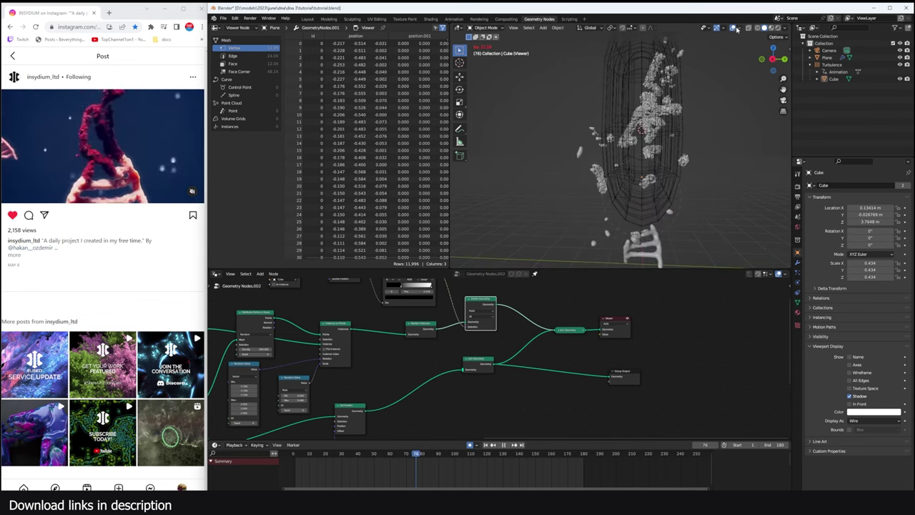
{"action": "left_click", "coordinate": [736, 29]}
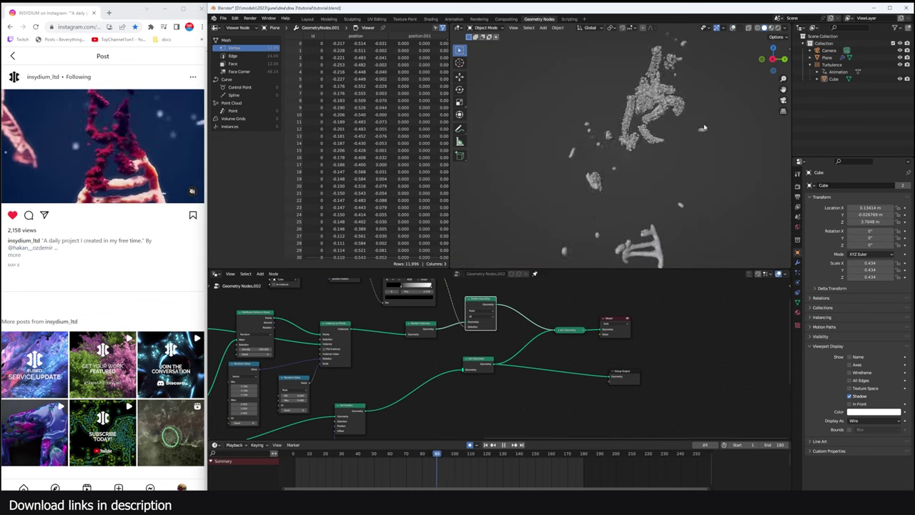
{"action": "left_click", "coordinate": [321, 452]}
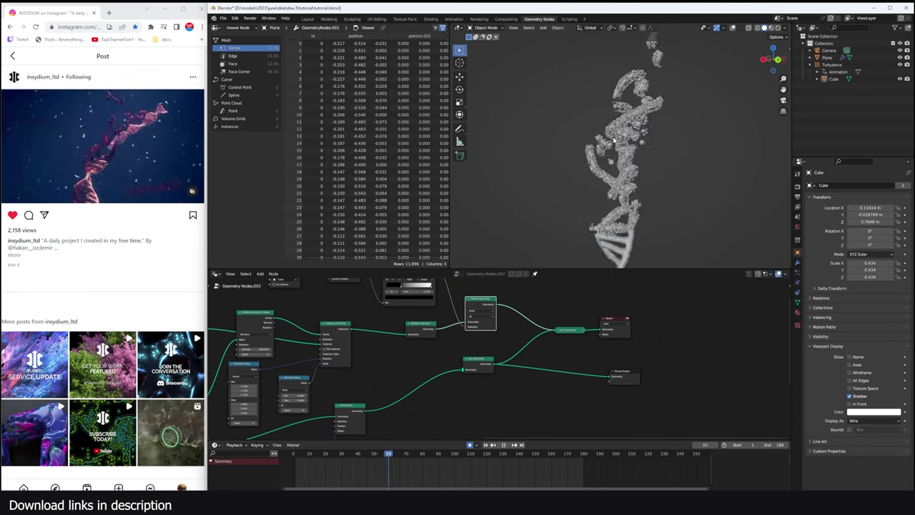
{"action": "middle_click_drag", "start_coordinate": [613, 202], "coordinate": [517, 224]}
{"action": "key", "text": "space"}
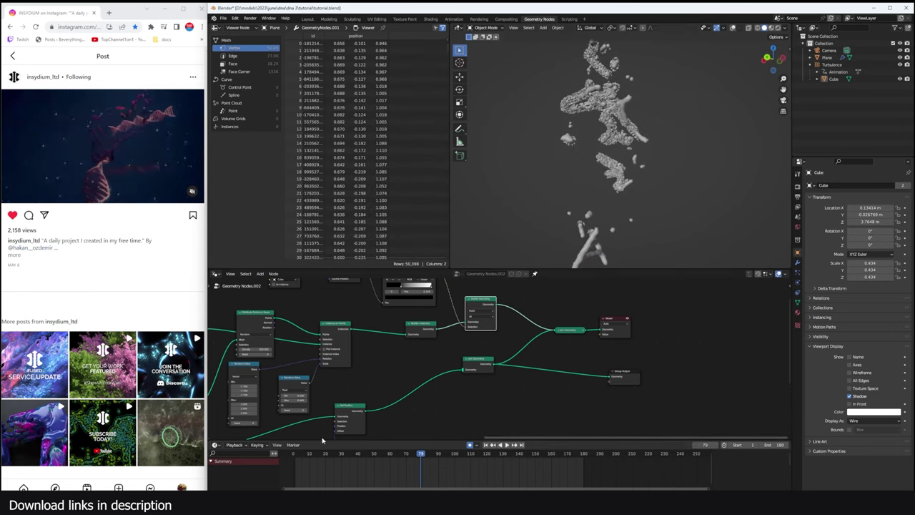
{"action": "key", "text": "shift+Left"}
{"action": "key", "text": "space"}
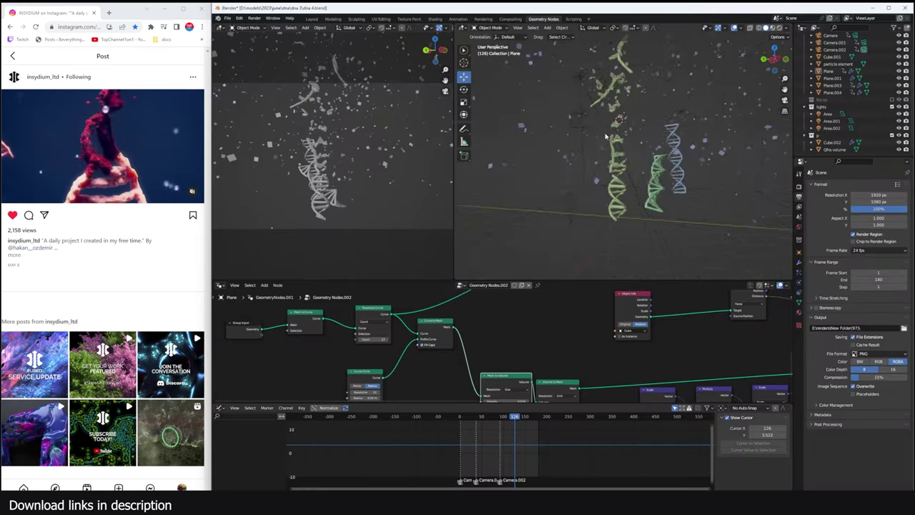
- Examine the particle system settings of the Cube.002 emitter around the helices
{"action": "left_click", "coordinate": [672, 121]}
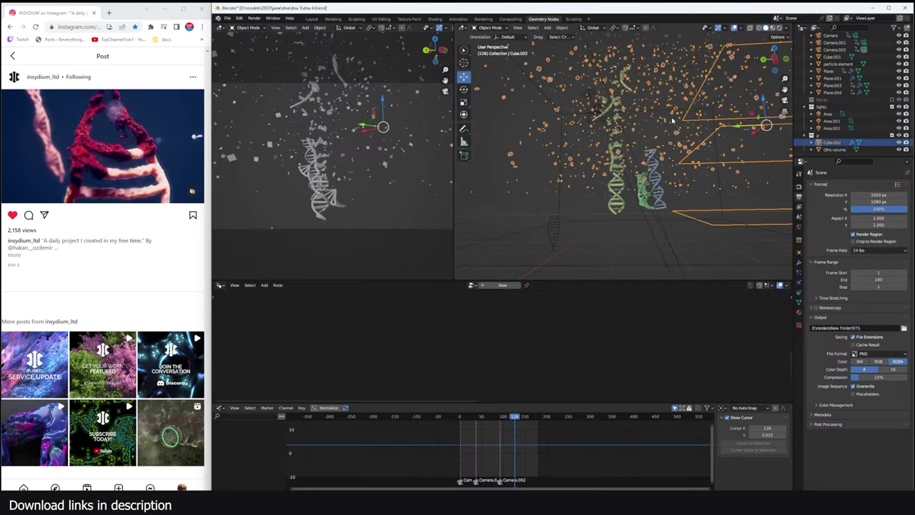
{"action": "middle_click_drag", "start_coordinate": [672, 122], "coordinate": [590, 246]}
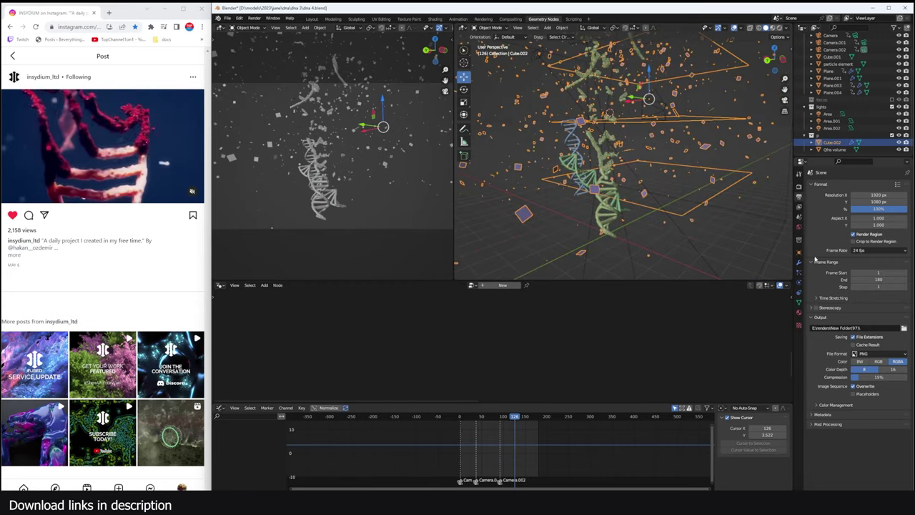
{"action": "left_click", "coordinate": [799, 272]}
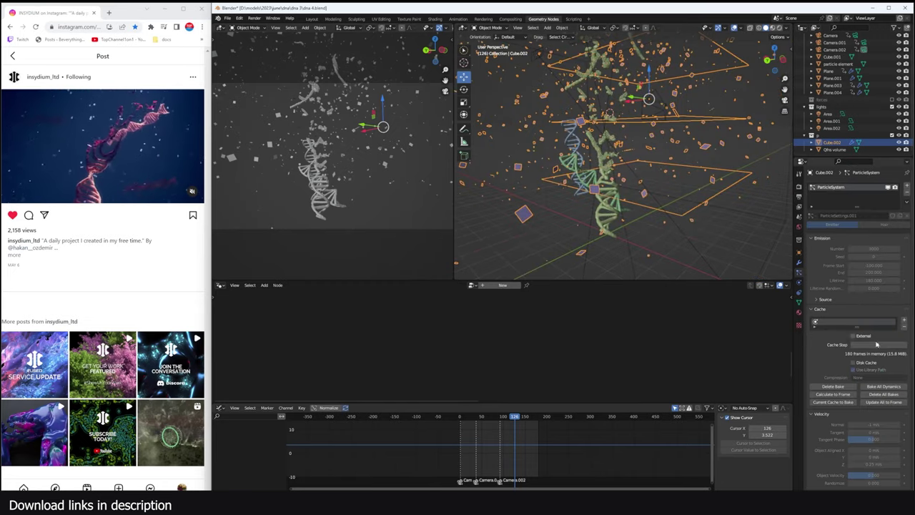
{"action": "scroll", "coordinate": [702, 172], "scroll_direction": "up", "scroll_amount": 8}
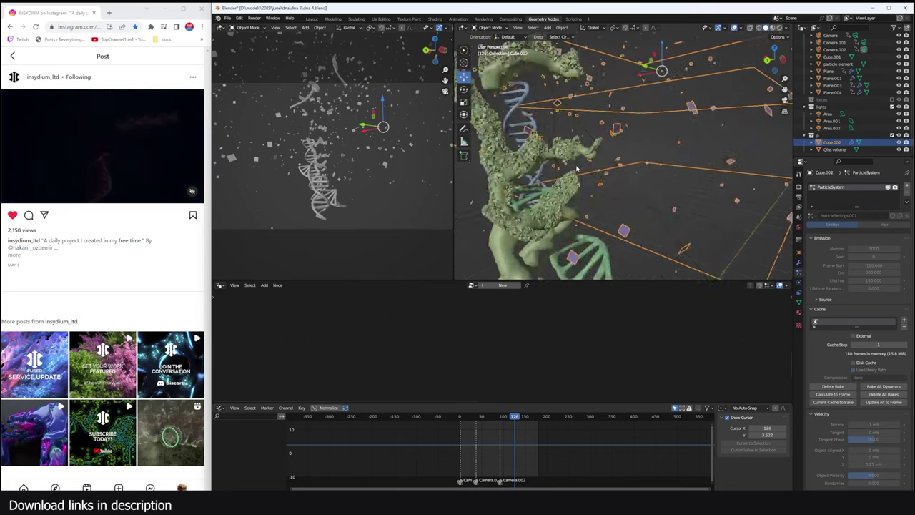
- Select the torn helix Plane and examine how its Geometry Nodes.002 tree displaces the debris instances
{"action": "left_click", "coordinate": [549, 164]}
{"action": "middle_click_drag", "start_coordinate": [551, 164], "coordinate": [616, 178]}
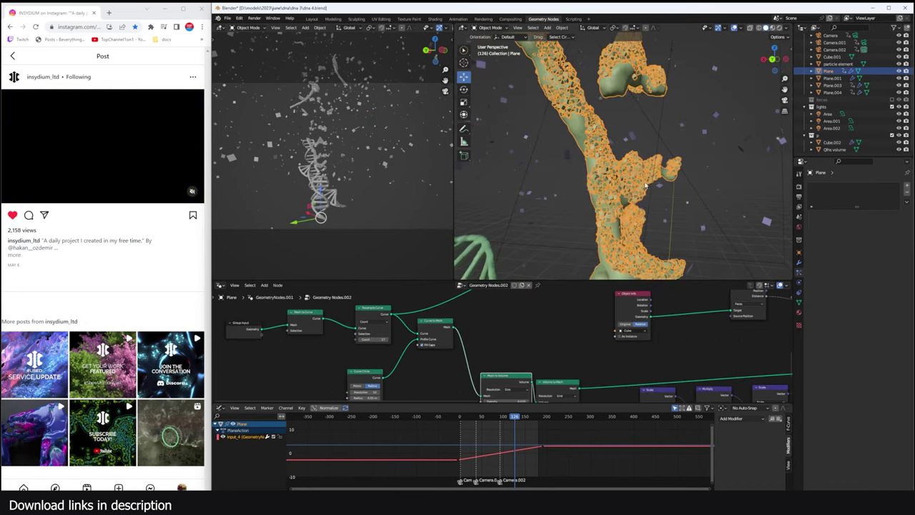
{"action": "scroll", "coordinate": [608, 307], "scroll_direction": "down", "scroll_amount": 6}
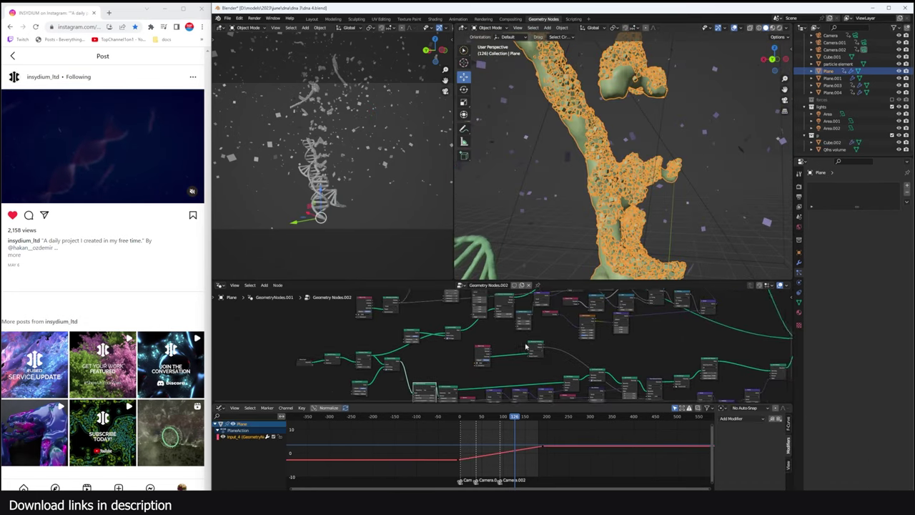
{"action": "scroll", "coordinate": [619, 338], "scroll_direction": "up", "scroll_amount": 5}
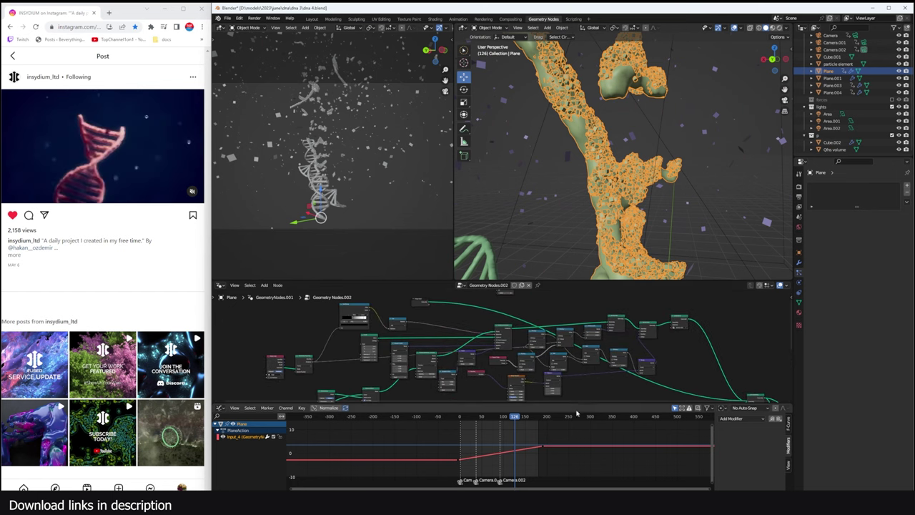
{"action": "scroll", "coordinate": [586, 397], "scroll_direction": "up", "scroll_amount": 5}
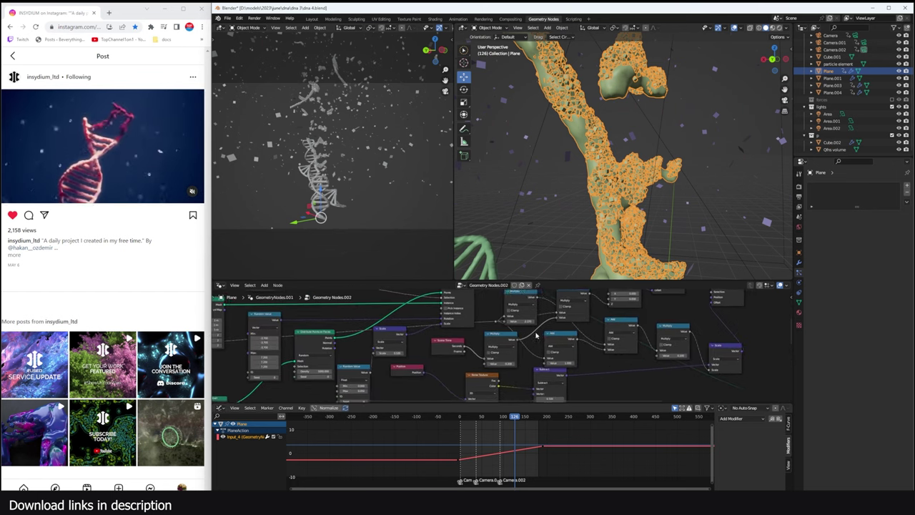
{"action": "scroll", "coordinate": [547, 329], "scroll_direction": "down", "scroll_amount": 3}
{"action": "scroll", "coordinate": [532, 345], "scroll_direction": "up", "scroll_amount": 3}
- Adjust the values of the Multiply and Add nodes in the Scene Time displacement setup of the helix debris
{"action": "left_click_drag", "start_coordinate": [503, 363], "coordinate": [537, 363]}
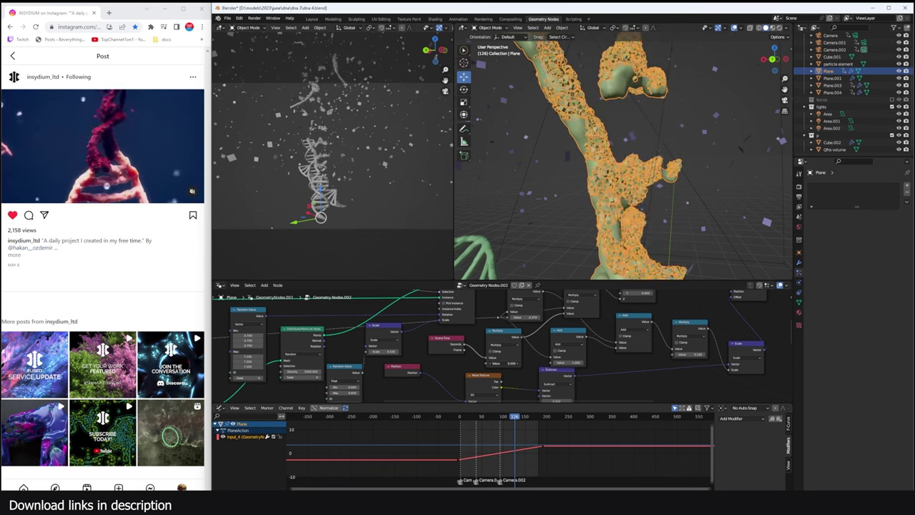
{"action": "left_click_drag", "start_coordinate": [503, 363], "coordinate": [550, 363]}
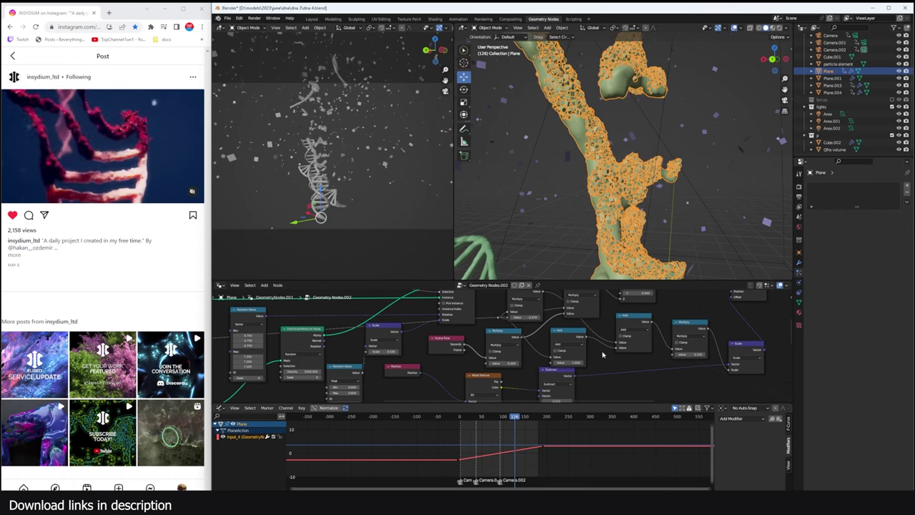
{"action": "middle_click_drag", "start_coordinate": [603, 353], "coordinate": [574, 351]}
{"action": "mouse_move", "coordinate": [552, 356]}
{"action": "left_mouse_down"}
{"action": "mouse_move", "coordinate": [576, 356]}
{"action": "mouse_move", "coordinate": [568, 355]}
{"action": "left_mouse_up"}
{"action": "middle_click_drag", "start_coordinate": [610, 334], "coordinate": [581, 369]}
{"action": "left_click_drag", "start_coordinate": [482, 346], "coordinate": [476, 347]}
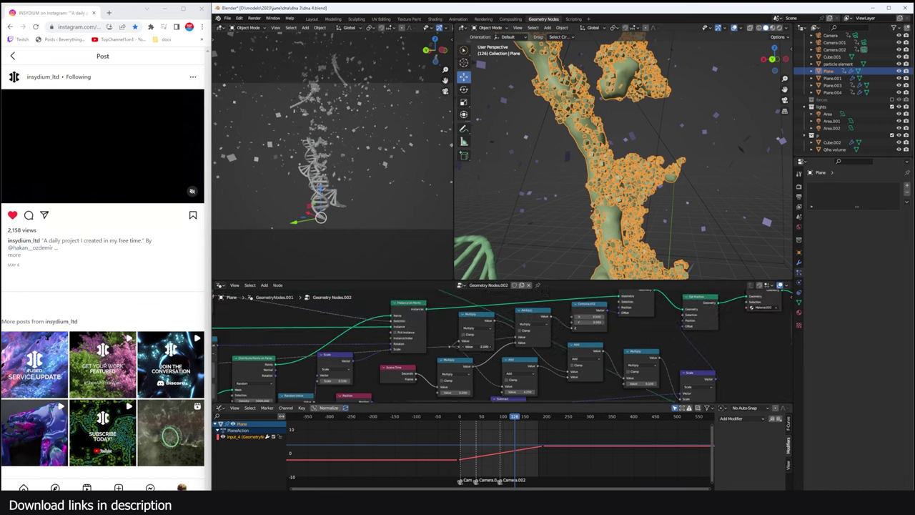
- In the tutorial file, move the second Join Geometry and the Viewer farther from Delete Geometry to make room for another node
{"action": "scroll", "coordinate": [519, 315], "scroll_direction": "down", "scroll_amount": 3}
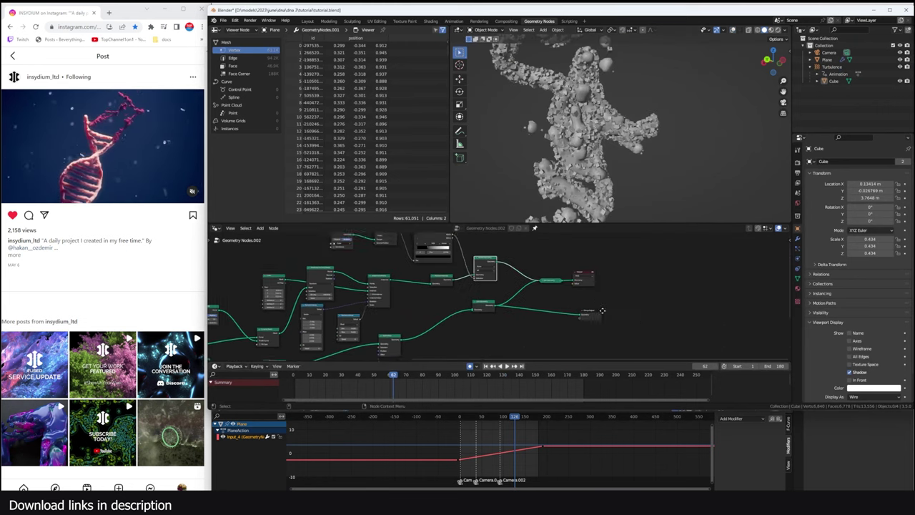
{"action": "scroll", "coordinate": [619, 333], "scroll_direction": "up", "scroll_amount": 3}
{"action": "middle_click_drag", "start_coordinate": [603, 310], "coordinate": [579, 269]}
{"action": "left_click_drag", "start_coordinate": [706, 271], "coordinate": [605, 320]}
{"action": "left_click_drag", "start_coordinate": [662, 307], "coordinate": [789, 306]}
{"action": "scroll", "coordinate": [670, 280], "scroll_direction": "up", "scroll_amount": 3}
- Insert a Set Position node between Delete Geometry and the second Join Geometry
{"action": "key", "text": "shift+a"}
{"action": "left_click", "coordinate": [665, 276]}
{"action": "type", "text": "s"}
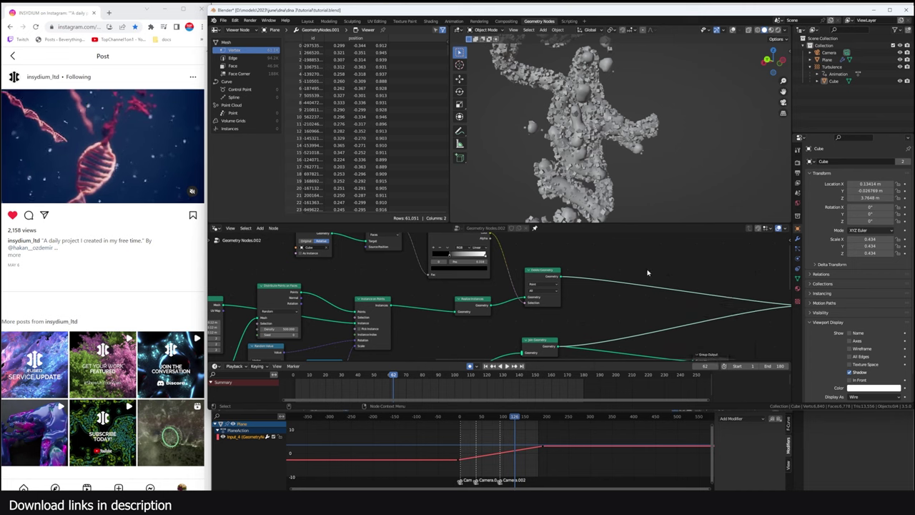
{"action": "left_click", "coordinate": [647, 270]}
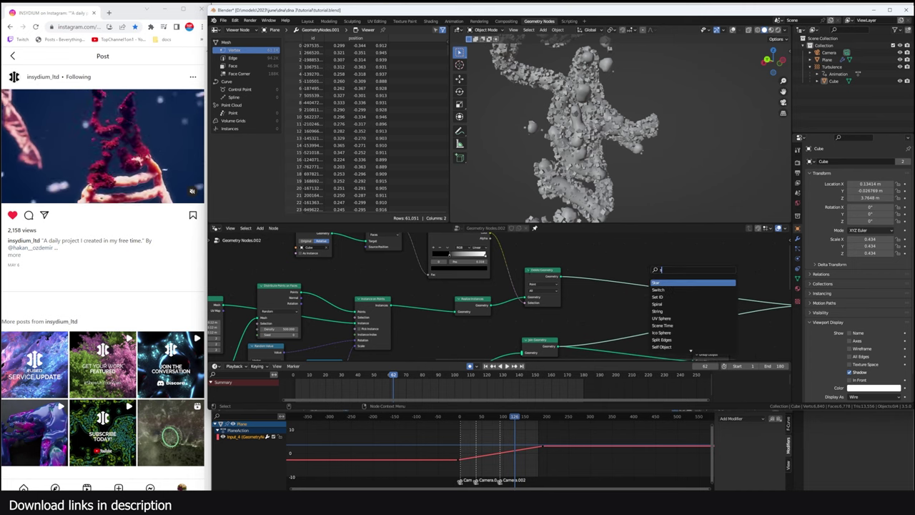
{"action": "type", "text": "set p"}
{"action": "key", "text": "Return"}
{"action": "left_click", "coordinate": [688, 290]}
{"action": "middle_click_drag", "start_coordinate": [688, 290], "coordinate": [641, 308]}
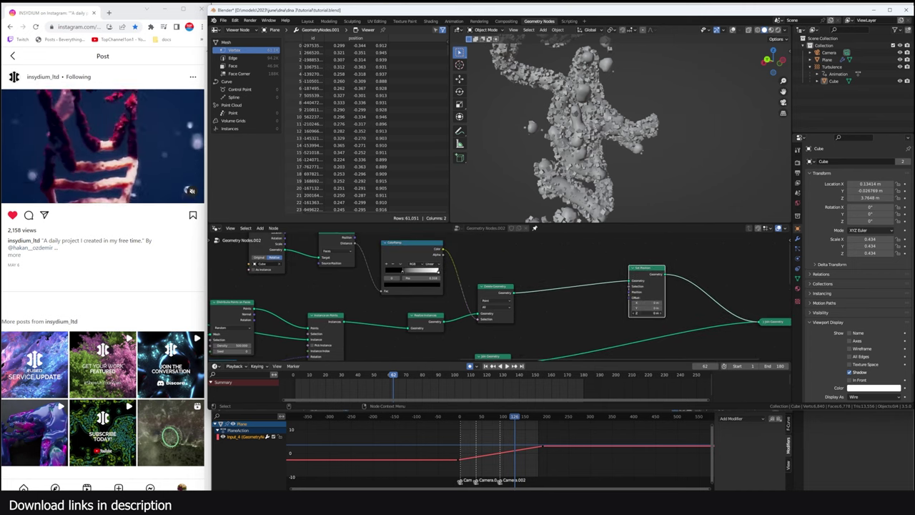
- Try a Z offset on the Set Position node, undo it, and move the node closer to the second Join Geometry
{"action": "mouse_move", "coordinate": [646, 313]}
{"action": "left_mouse_down"}
{"action": "mouse_move", "coordinate": [678, 313]}
{"action": "mouse_move", "coordinate": [652, 314]}
{"action": "left_mouse_up"}
{"action": "key", "text": "ctrl+z"}
{"action": "middle_click_drag", "start_coordinate": [674, 285], "coordinate": [576, 298]}
{"action": "left_click_drag", "start_coordinate": [551, 283], "coordinate": [601, 276]}
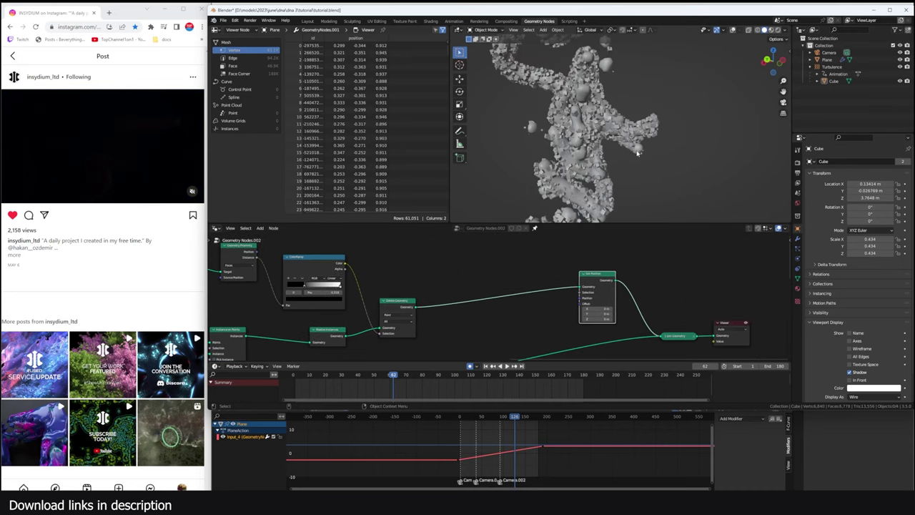
- Drive the Set Position node's Offset with the ColorRamp's Alpha and scrub the animation to around frame 64 to check the debris
{"action": "scroll", "coordinate": [611, 326], "scroll_direction": "down", "scroll_amount": 1}
{"action": "middle_click_drag", "start_coordinate": [582, 300], "coordinate": [605, 290]}
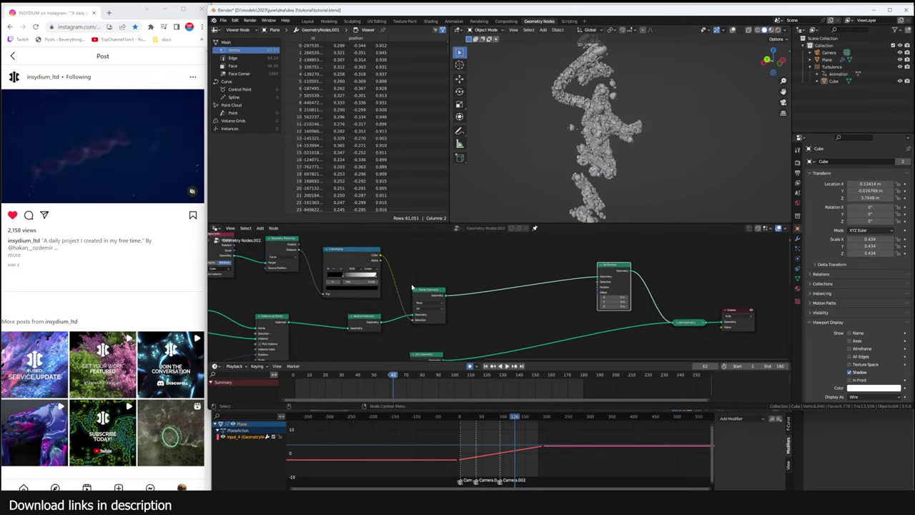
{"action": "middle_click_drag", "start_coordinate": [368, 281], "coordinate": [420, 308]}
{"action": "middle_click_drag", "start_coordinate": [293, 304], "coordinate": [343, 291]}
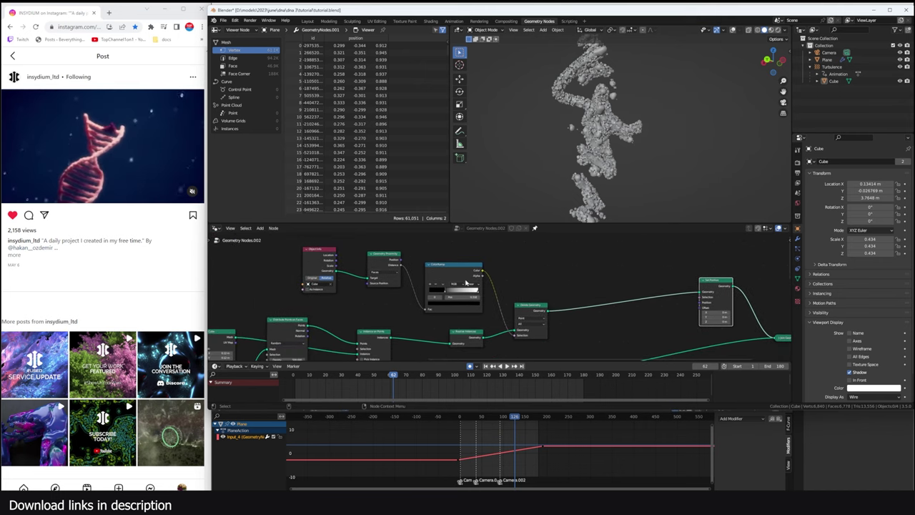
{"action": "key", "text": "shift+a"}
{"action": "type", "text": "x"}
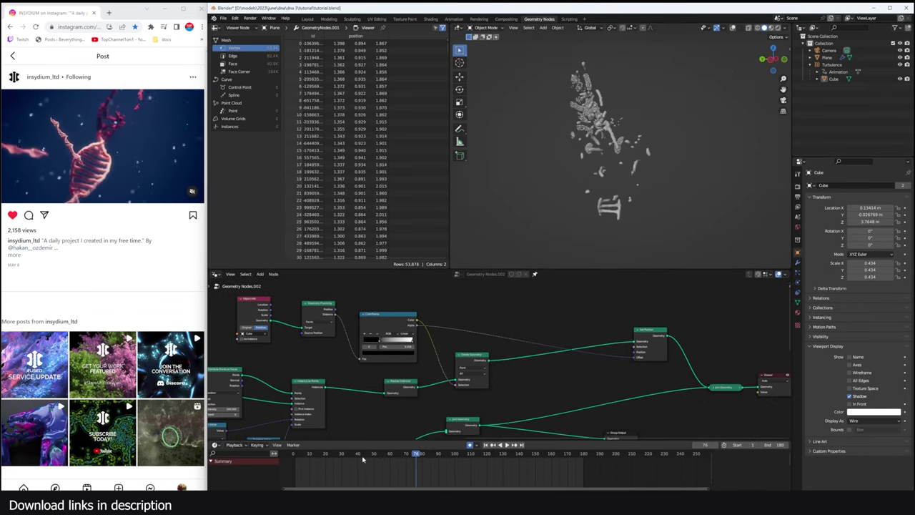
{"action": "left_click_drag", "start_coordinate": [362, 459], "coordinate": [402, 468]}
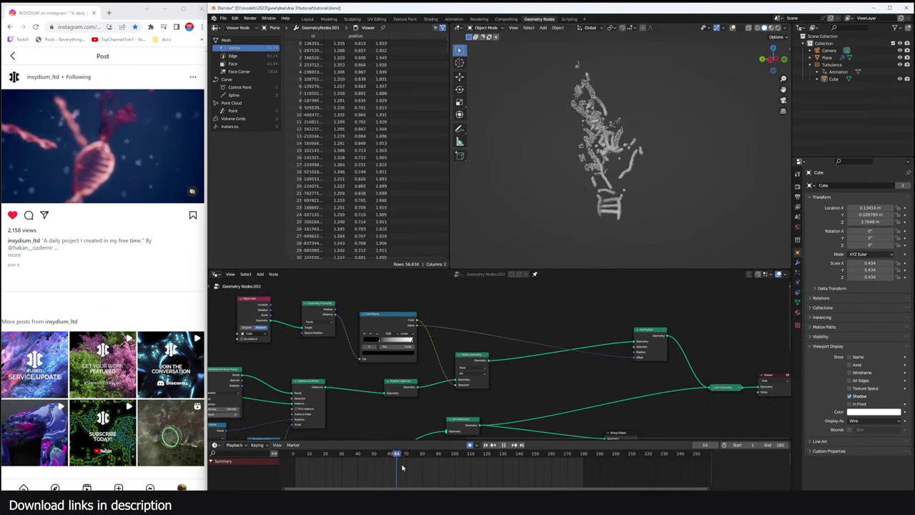
- Switch to the finished dna 4.blend project, play its animation, and examine the modifier stack of the helix Plane
{"action": "left_click", "coordinate": [873, 10]}
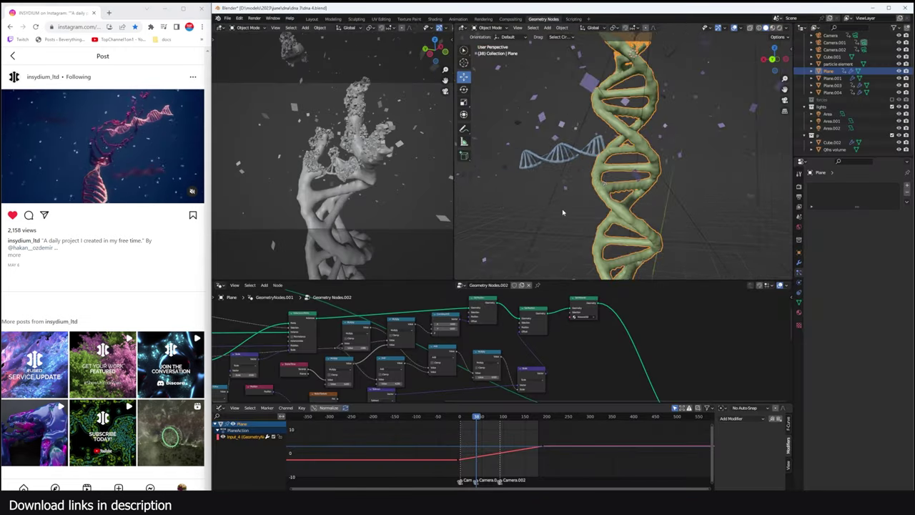
{"action": "key", "text": "space"}
{"action": "middle_click_drag", "start_coordinate": [603, 183], "coordinate": [618, 196]}
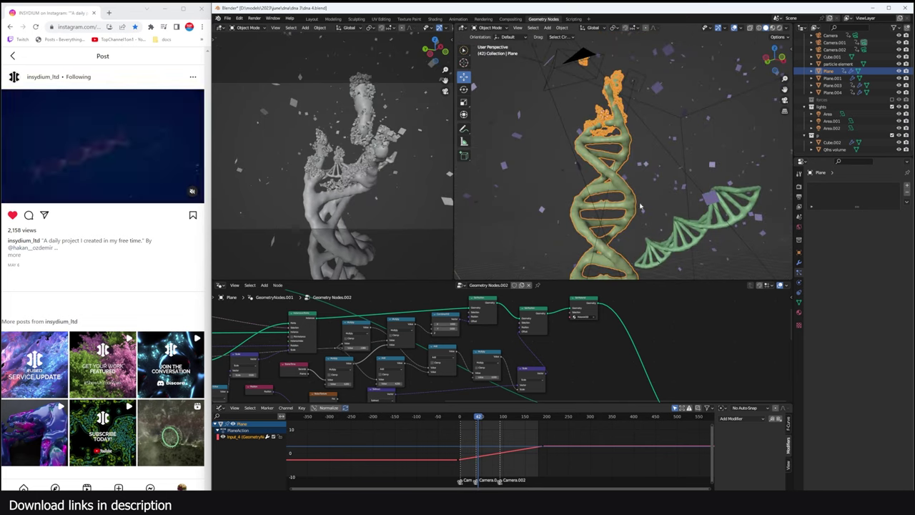
{"action": "left_click", "coordinate": [802, 262]}
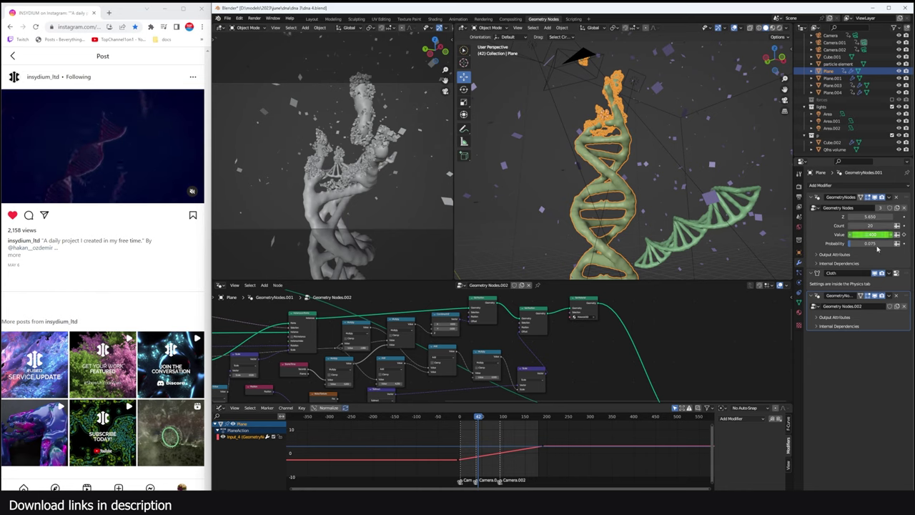
{"action": "middle_click_drag", "start_coordinate": [739, 154], "coordinate": [770, 157]}
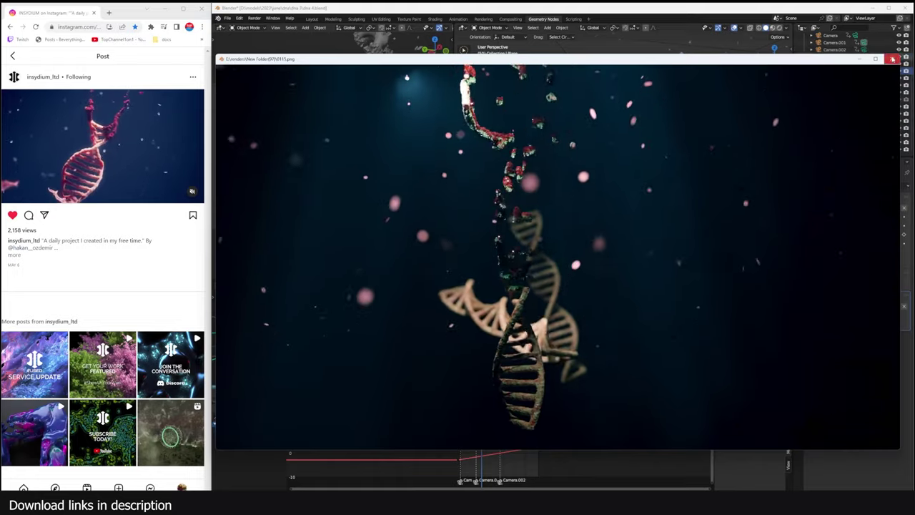
- Close the rendered image and change the node area to the Shader Editor to show the helix's Material.001
{"action": "key", "text": "Escape"}
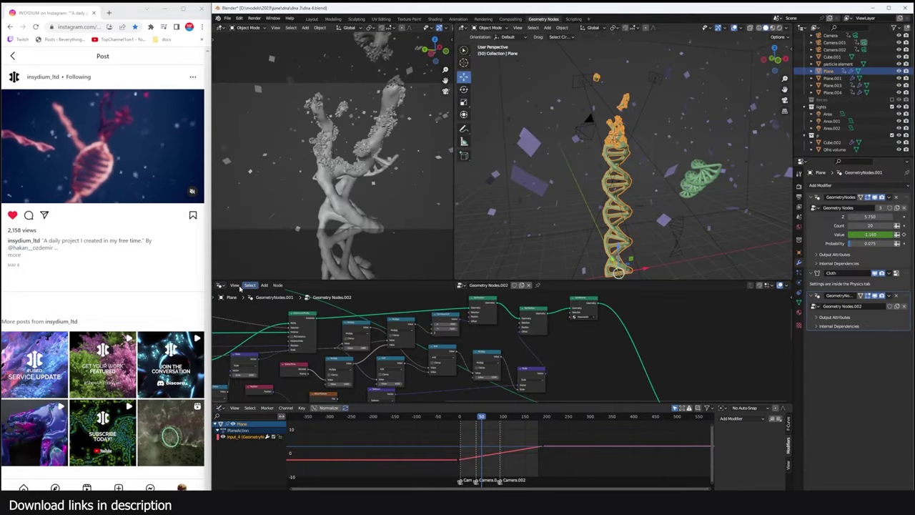
{"action": "left_click", "coordinate": [221, 286]}
{"action": "left_click", "coordinate": [240, 352]}
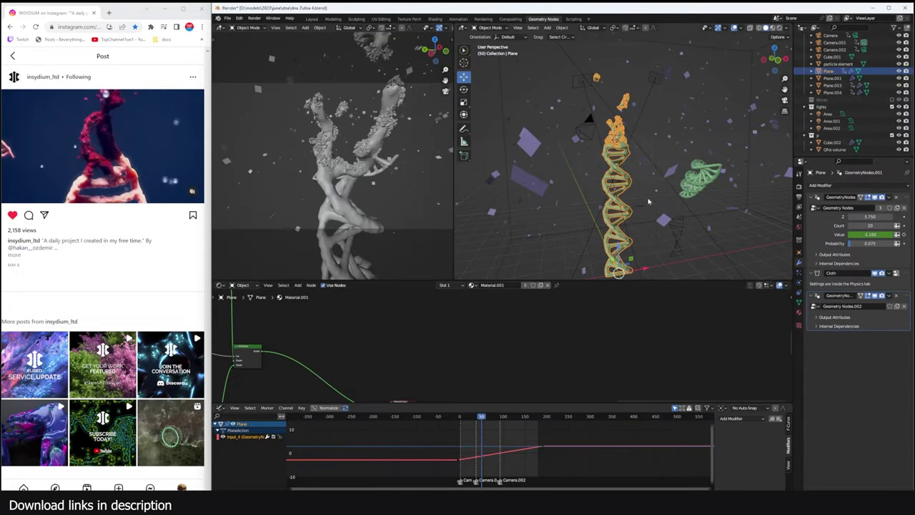
- Open the helix's material settings, isolate the helix with its material displayed, and examine the skin-to-debris transition at frame 39
{"action": "left_click", "coordinate": [798, 312]}
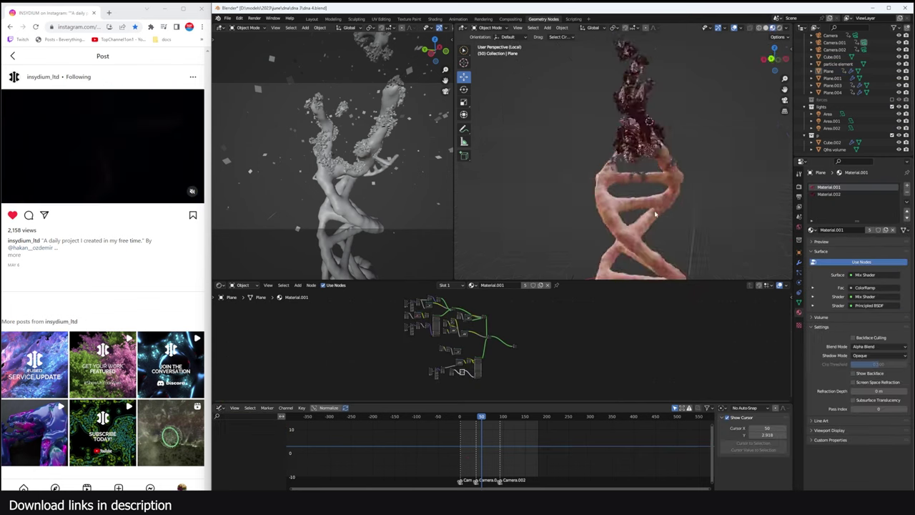
{"action": "mouse_move", "coordinate": [604, 154]}
{"action": "middle_mouse_down"}
{"action": "mouse_move", "coordinate": [594, 179]}
{"action": "mouse_move", "coordinate": [625, 210]}
{"action": "mouse_move", "coordinate": [563, 208]}
{"action": "middle_mouse_up"}
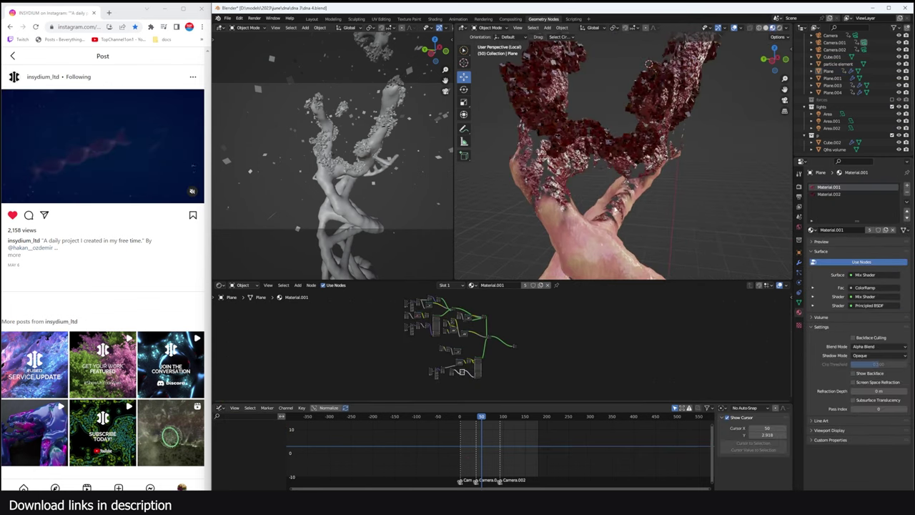
{"action": "left_click_drag", "start_coordinate": [479, 455], "coordinate": [477, 451]}
{"action": "scroll", "coordinate": [607, 186], "scroll_direction": "down", "scroll_amount": 5}
{"action": "scroll", "coordinate": [629, 172], "scroll_direction": "up", "scroll_amount": 3}
{"action": "middle_click_drag", "start_coordinate": [629, 171], "coordinate": [653, 201]}
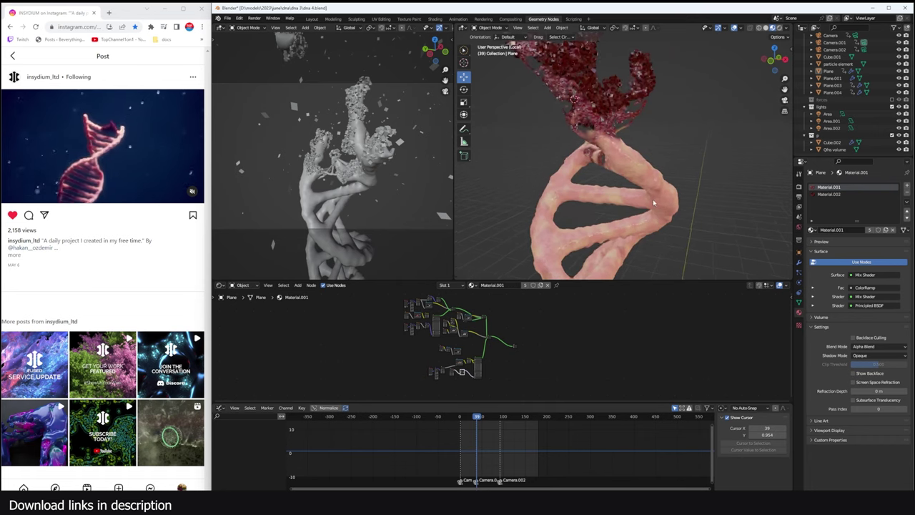
{"action": "scroll", "coordinate": [665, 214], "scroll_direction": "up", "scroll_amount": 4}
{"action": "middle_click_drag", "start_coordinate": [673, 229], "coordinate": [644, 228]}
{"action": "scroll", "coordinate": [504, 336], "scroll_direction": "up", "scroll_amount": 5}
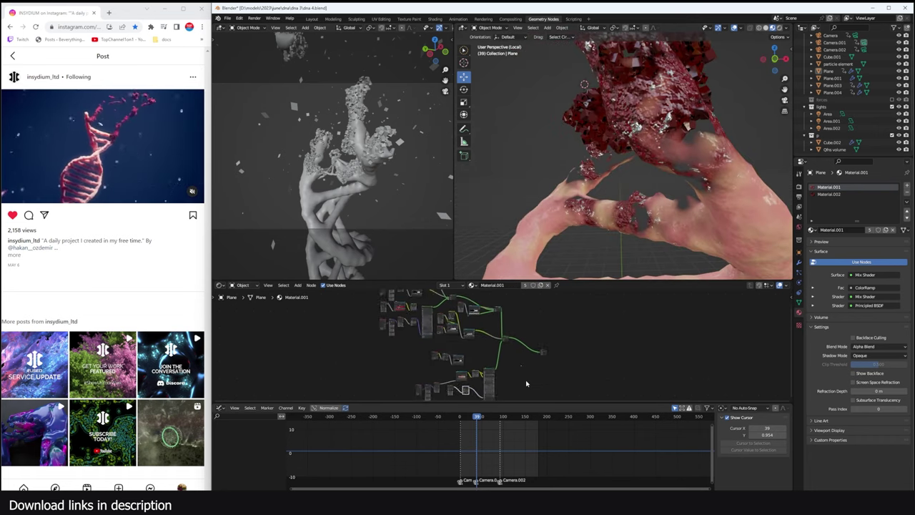
- Examine the mixed shader branches in the Material.001 node tree alongside the isolated helix
{"action": "scroll", "coordinate": [500, 324], "scroll_direction": "up", "scroll_amount": 5}
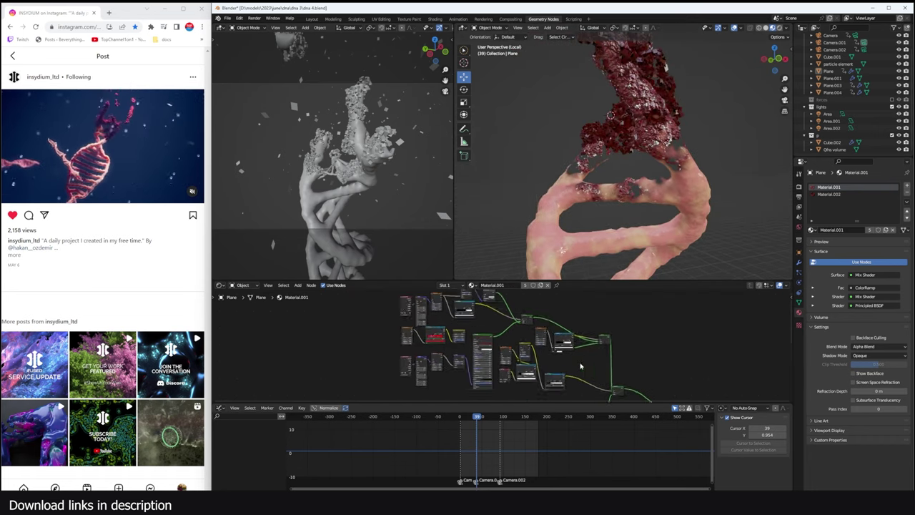
{"action": "scroll", "coordinate": [635, 164], "scroll_direction": "down", "scroll_amount": 3}
{"action": "middle_click_drag", "start_coordinate": [634, 164], "coordinate": [540, 164]}
{"action": "middle_click_drag", "start_coordinate": [506, 340], "coordinate": [546, 378]}
{"action": "scroll", "coordinate": [545, 378], "scroll_direction": "up", "scroll_amount": 3}
- Select the helix Plane and change the node area to the Geometry Node Editor to show Geometry Nodes.002
{"action": "left_click", "coordinate": [636, 241]}
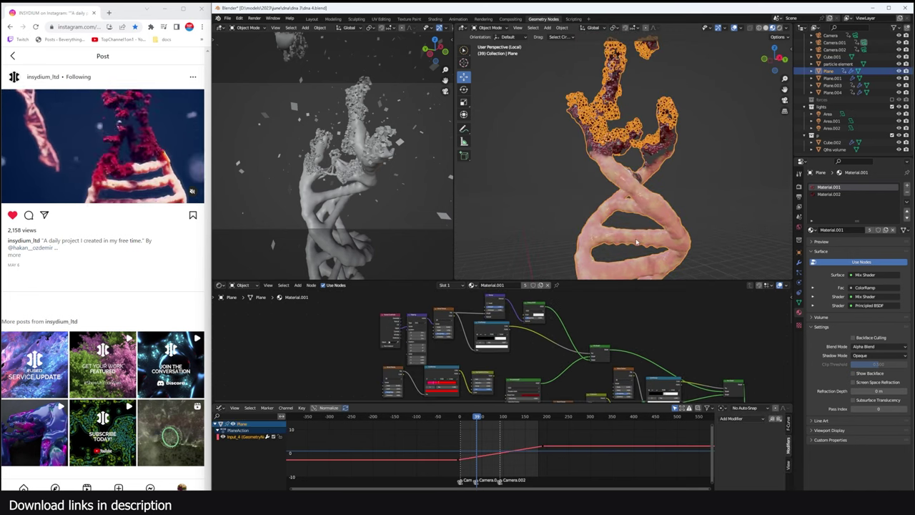
{"action": "left_click", "coordinate": [220, 284]}
{"action": "left_click", "coordinate": [239, 345]}
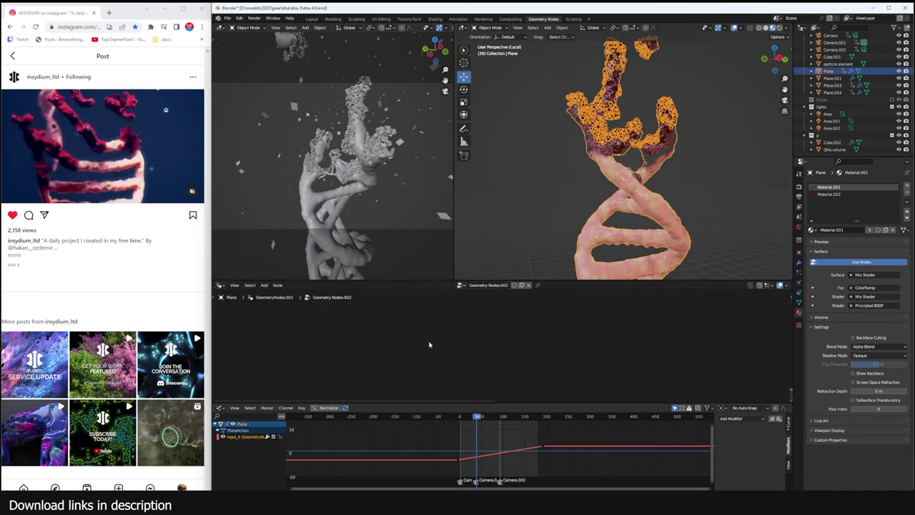
{"action": "scroll", "coordinate": [491, 335], "scroll_direction": "up", "scroll_amount": 6}
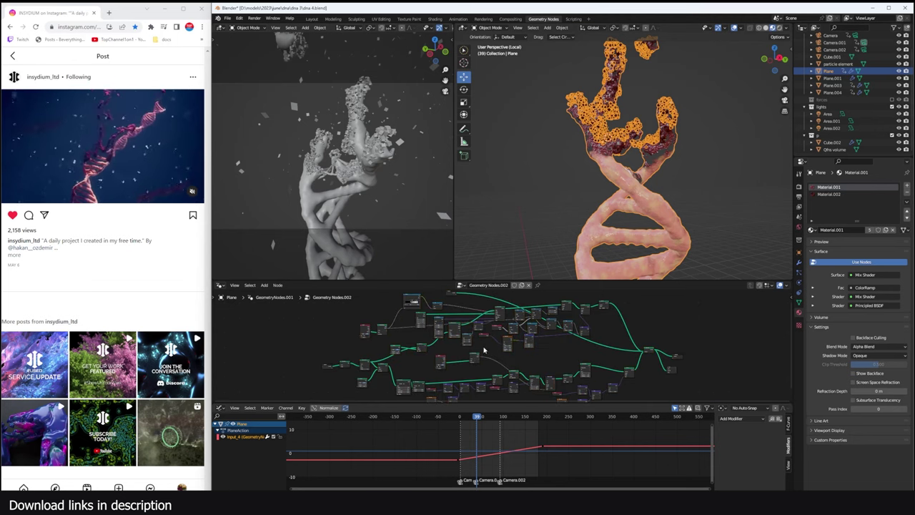
- Preview the geometry-nodes ColorRamp mask on the helix, undo the preview, and inspect the nodes around it
{"action": "left_click", "coordinate": [437, 298], "text": "ctrl+shift"}
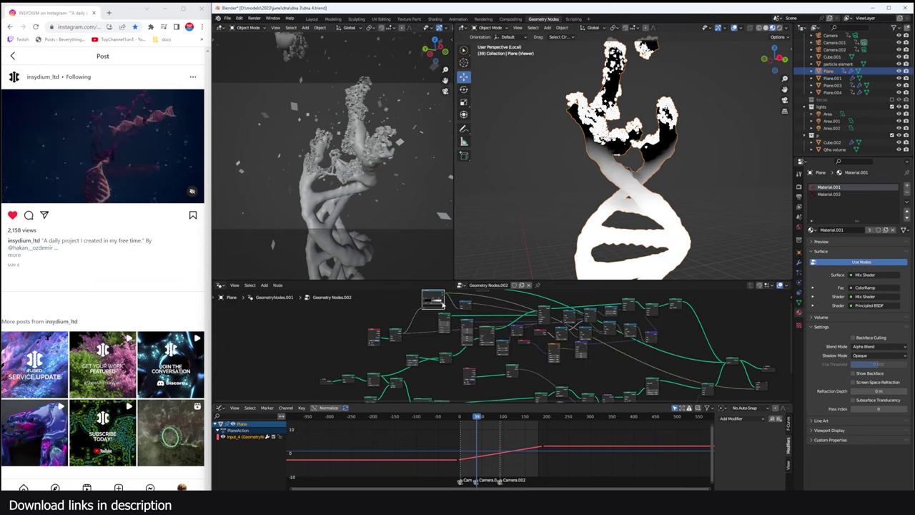
{"action": "scroll", "coordinate": [694, 297], "scroll_direction": "up", "scroll_amount": 1}
{"action": "key", "text": "ctrl+z"}
{"action": "middle_click_drag", "start_coordinate": [484, 321], "coordinate": [531, 351]}
{"action": "scroll", "coordinate": [531, 351], "scroll_direction": "up", "scroll_amount": 3}
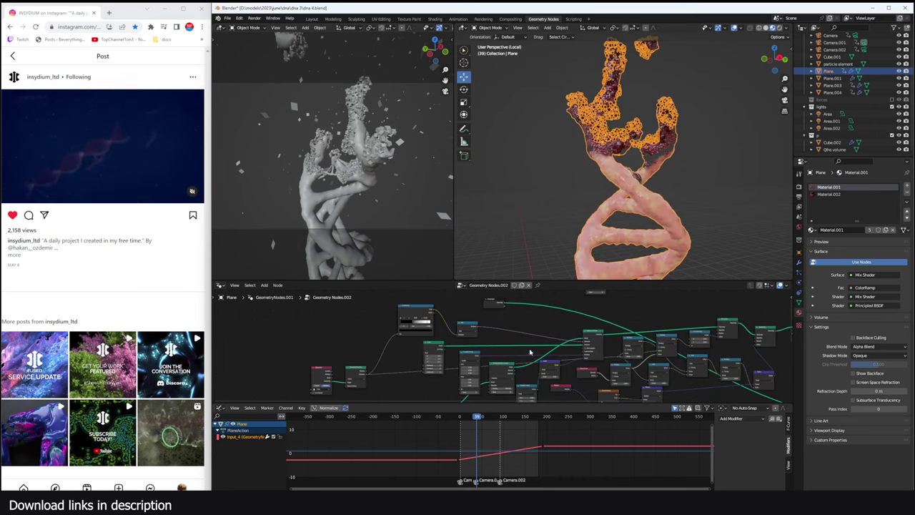
{"action": "scroll", "coordinate": [422, 347], "scroll_direction": "up", "scroll_amount": 3}
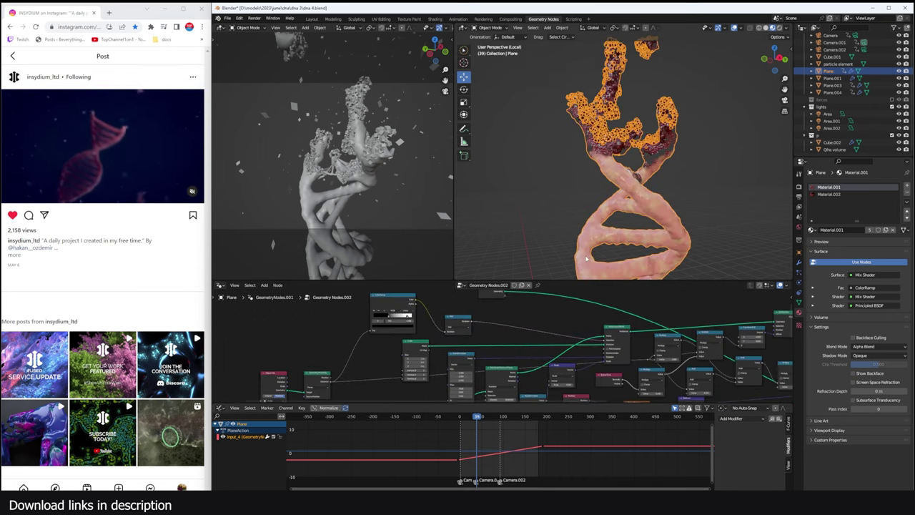
- Change the node area back to the Shader Editor and locate the mask Attribute node with its Add and ColorRamp nodes
{"action": "left_click", "coordinate": [221, 285]}
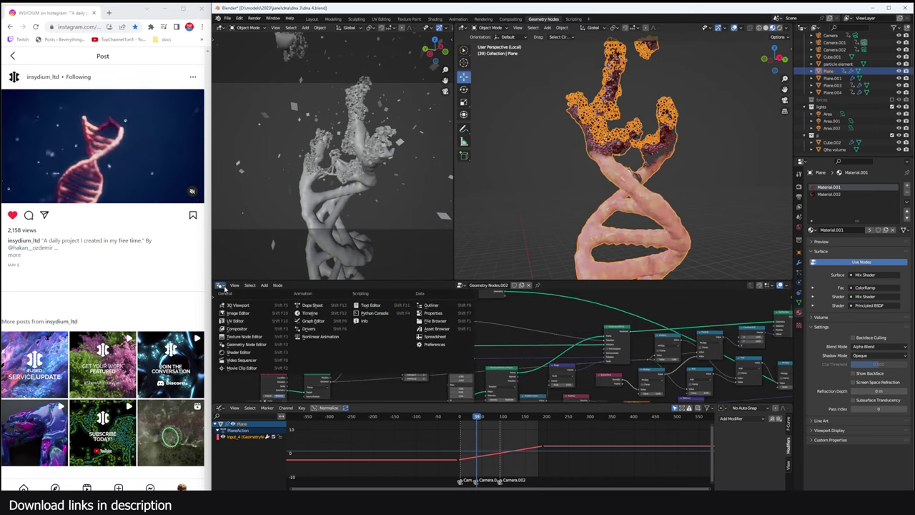
{"action": "left_click", "coordinate": [230, 352]}
{"action": "middle_click_drag", "start_coordinate": [259, 351], "coordinate": [425, 389]}
{"action": "middle_click_drag", "start_coordinate": [264, 312], "coordinate": [422, 301]}
{"action": "scroll", "coordinate": [402, 353], "scroll_direction": "up", "scroll_amount": 3}
{"action": "scroll", "coordinate": [372, 390], "scroll_direction": "down", "scroll_amount": 8}
{"action": "scroll", "coordinate": [601, 294], "scroll_direction": "down", "scroll_amount": 4}
{"action": "middle_click_drag", "start_coordinate": [597, 316], "coordinate": [595, 363]}
{"action": "scroll", "coordinate": [594, 357], "scroll_direction": "up", "scroll_amount": 10}
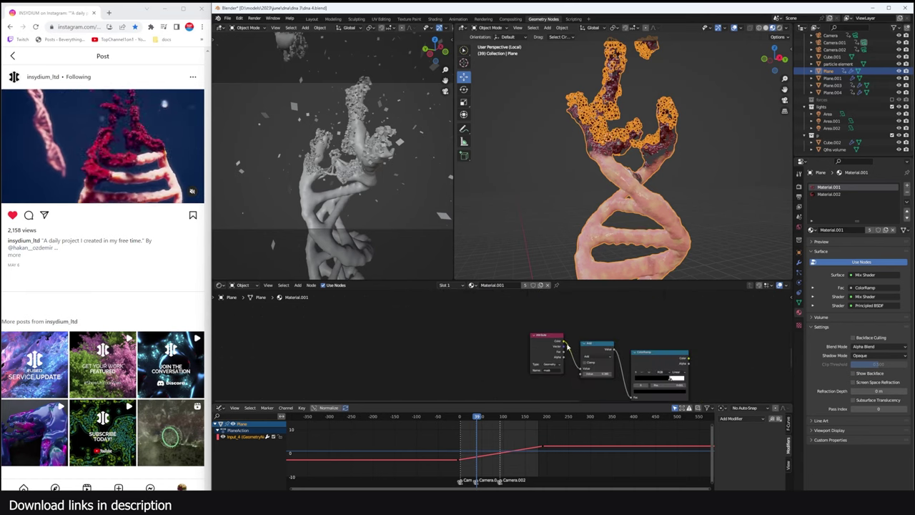
- Preview the mask Attribute, Add and ColorRamp nodes one after another on the helix
{"action": "left_click", "coordinate": [553, 351], "text": "ctrl+shift"}
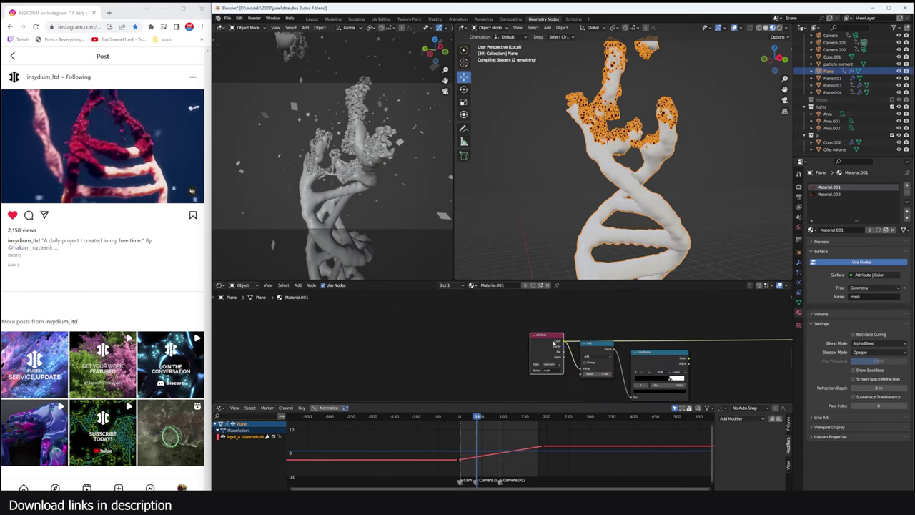
{"action": "left_click", "coordinate": [608, 349], "text": "ctrl+shift"}
{"action": "left_click", "coordinate": [655, 353], "text": "ctrl+shift"}
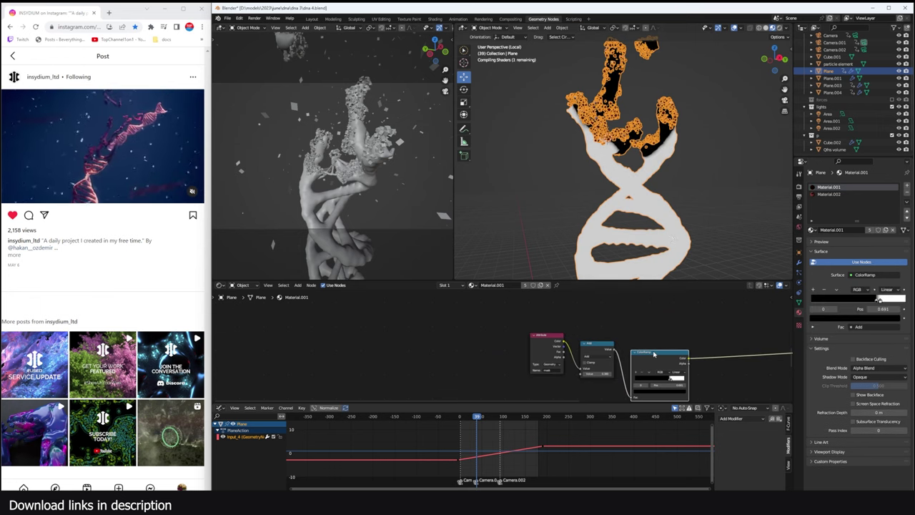
{"action": "scroll", "coordinate": [630, 182], "scroll_direction": "down", "scroll_amount": 2}
{"action": "scroll", "coordinate": [658, 321], "scroll_direction": "down", "scroll_amount": 4}
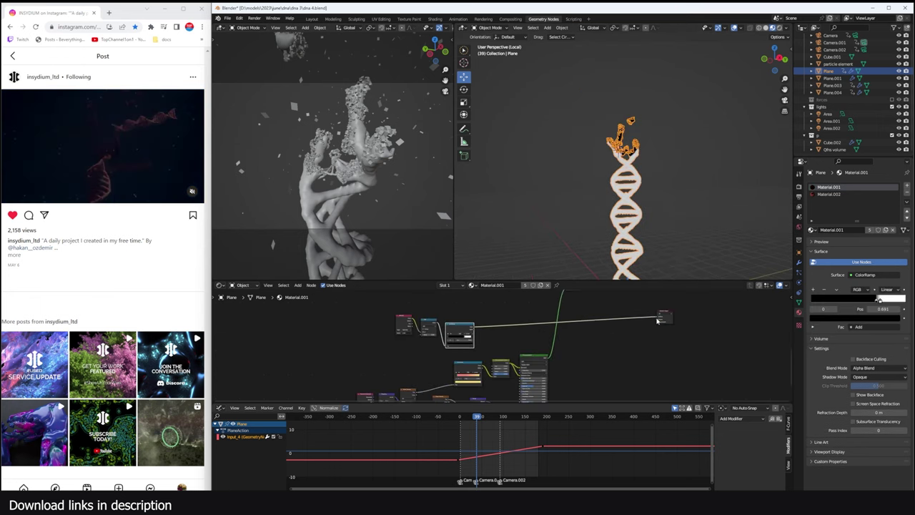
- Preview the skin's Principled BSDF on its own, deselect the helix, and examine the nodes feeding that shader
{"action": "left_click", "coordinate": [541, 359], "text": "ctrl+shift"}
{"action": "scroll", "coordinate": [692, 135], "scroll_direction": "up", "scroll_amount": 5}
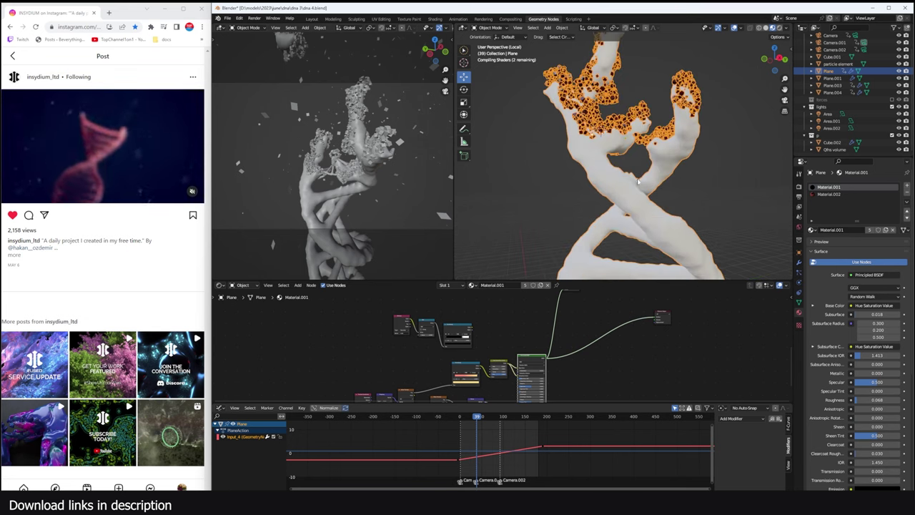
{"action": "key", "text": "alt+a"}
{"action": "scroll", "coordinate": [637, 181], "scroll_direction": "up", "scroll_amount": 2}
{"action": "middle_click_drag", "start_coordinate": [639, 184], "coordinate": [622, 194]}
{"action": "scroll", "coordinate": [622, 194], "scroll_direction": "down", "scroll_amount": 3}
{"action": "scroll", "coordinate": [551, 372], "scroll_direction": "down", "scroll_amount": 4}
{"action": "middle_click_drag", "start_coordinate": [551, 372], "coordinate": [582, 351]}
{"action": "scroll", "coordinate": [615, 355], "scroll_direction": "up", "scroll_amount": 5}
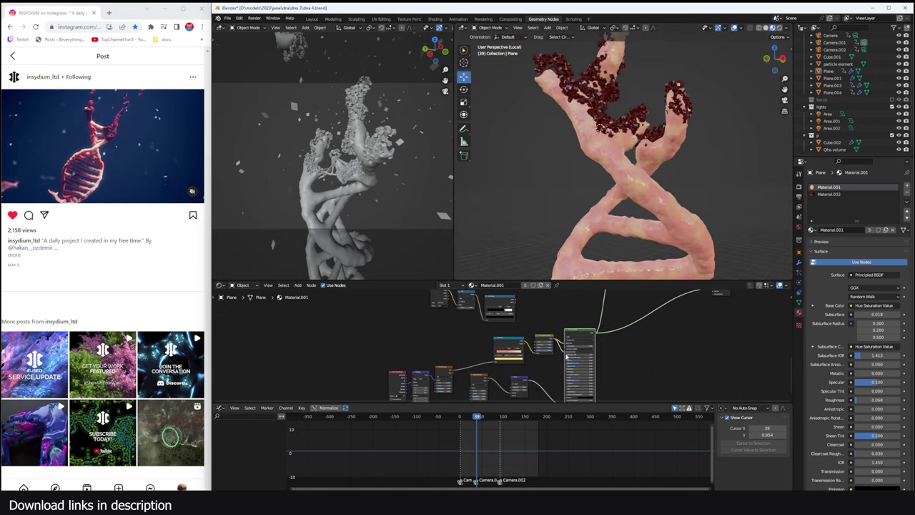
- Preview the Mix Shaders of the red debris material and inspect them on the helix
{"action": "scroll", "coordinate": [572, 358], "scroll_direction": "up", "scroll_amount": 2}
{"action": "scroll", "coordinate": [627, 343], "scroll_direction": "down", "scroll_amount": 5}
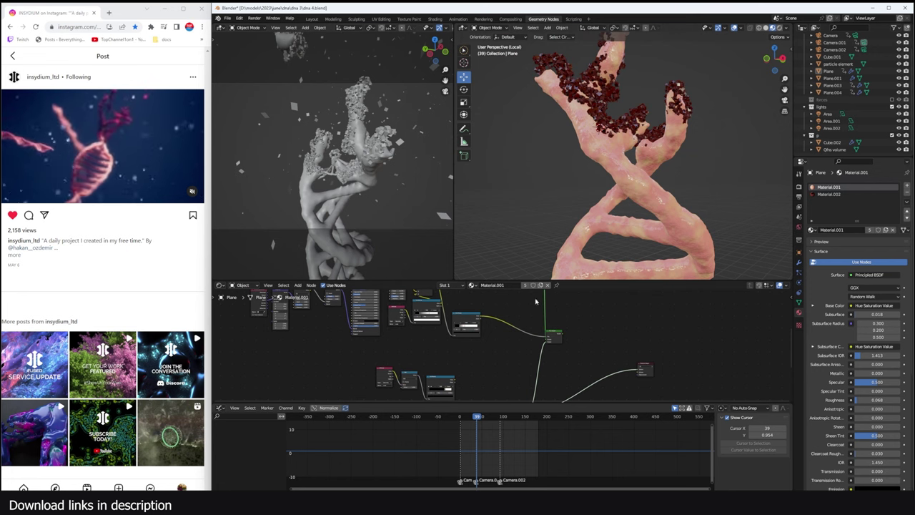
{"action": "scroll", "coordinate": [536, 301], "scroll_direction": "up", "scroll_amount": 4}
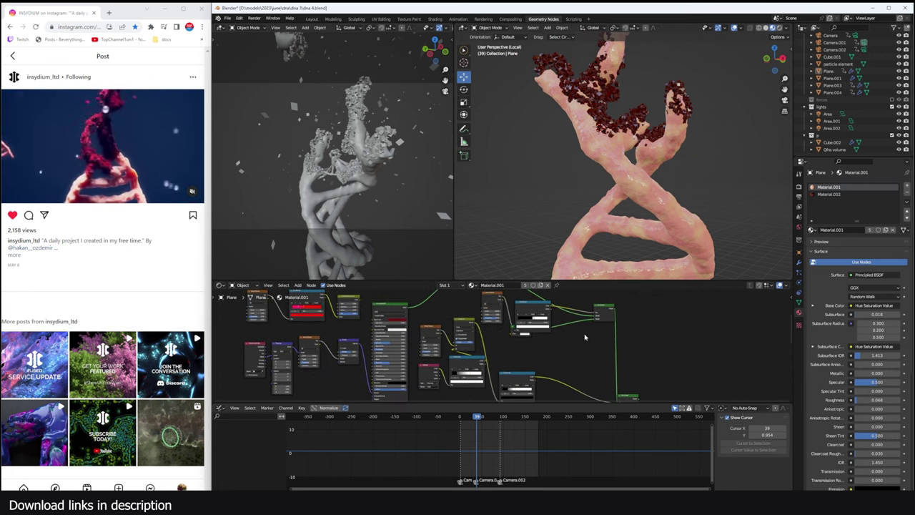
{"action": "left_click", "coordinate": [604, 312], "text": "ctrl+shift"}
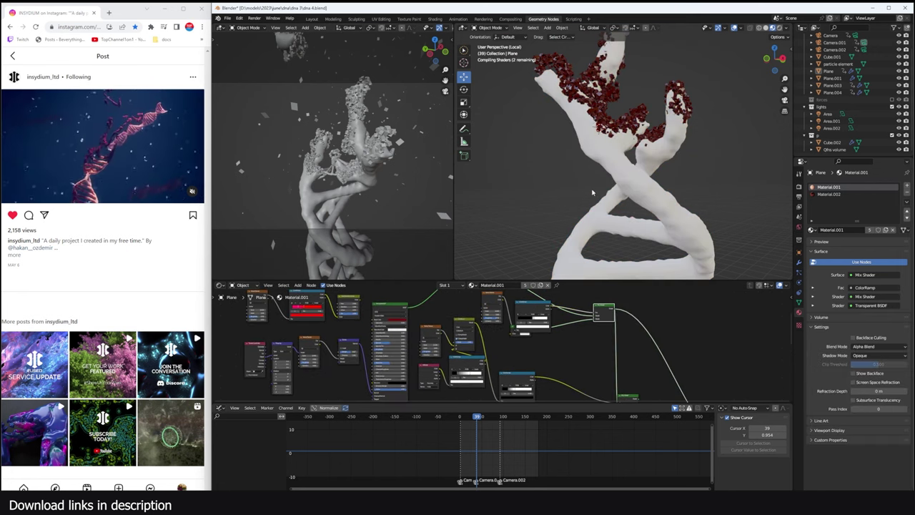
{"action": "scroll", "coordinate": [564, 182], "scroll_direction": "down", "scroll_amount": 4}
{"action": "middle_click_drag", "start_coordinate": [576, 190], "coordinate": [727, 208]}
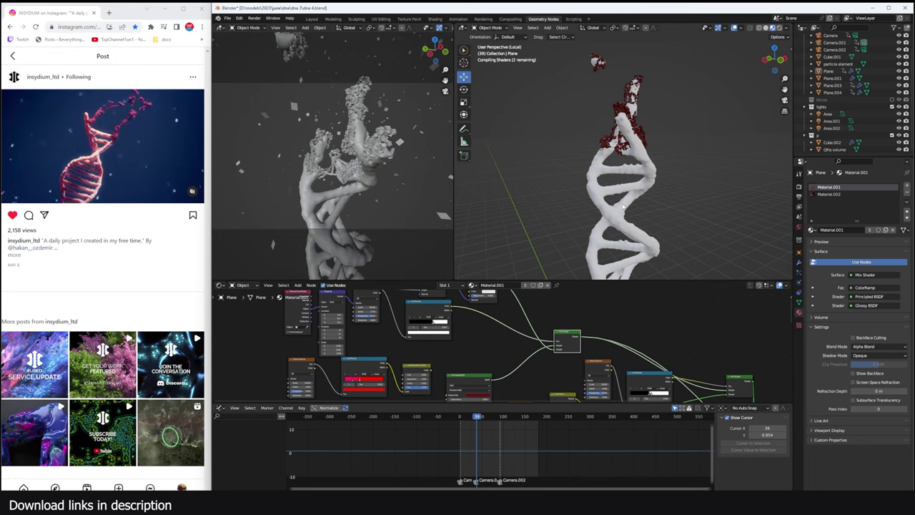
- Preview the final Mix Shader that combines skin and debris, and scrub the animation to around frame 126
{"action": "middle_click_drag", "start_coordinate": [622, 217], "coordinate": [538, 188]}
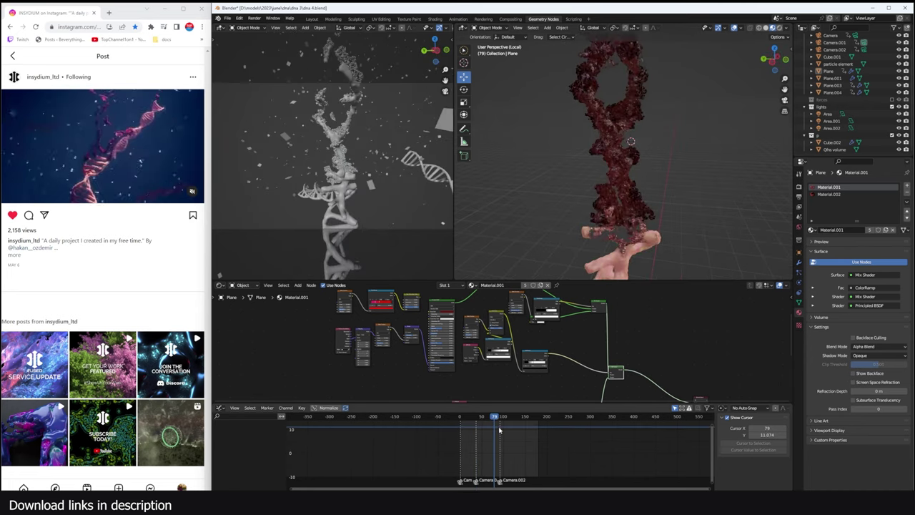
{"action": "middle_click_drag", "start_coordinate": [757, 202], "coordinate": [695, 168]}
{"action": "scroll", "coordinate": [696, 168], "scroll_direction": "down", "scroll_amount": 4}
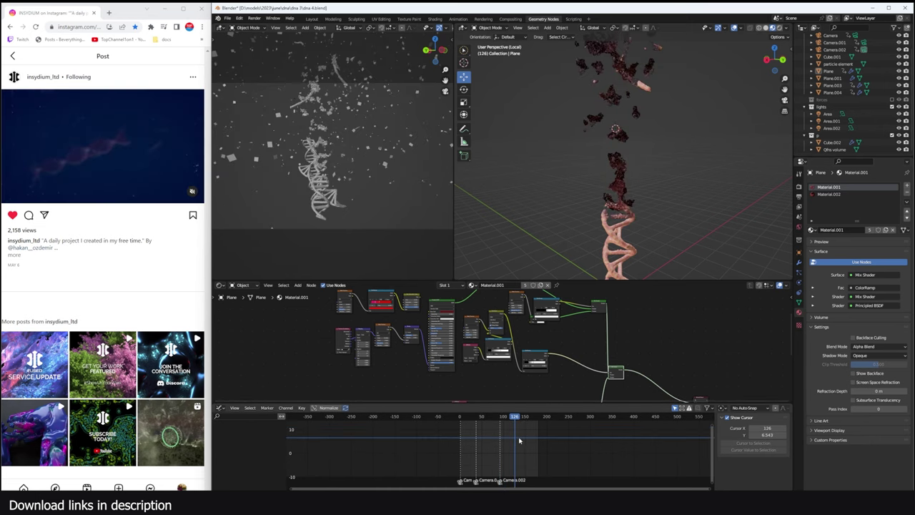
{"action": "right_click_drag", "start_coordinate": [519, 440], "coordinate": [523, 439], "text": "shift"}
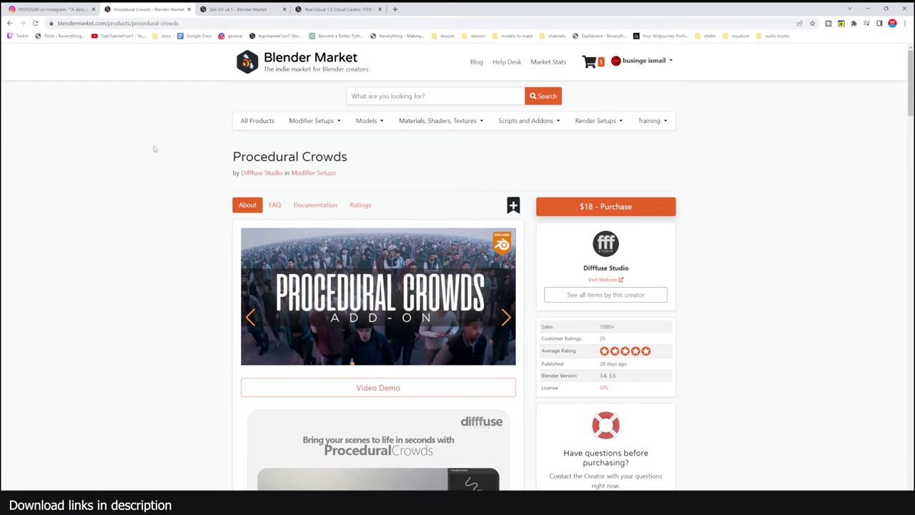
- Switch to the browser and read through the Procedural Crowds add-on's Blender Market page down to its tutorial video
{"action": "scroll", "coordinate": [135, 247], "scroll_direction": "down", "scroll_amount": 3}
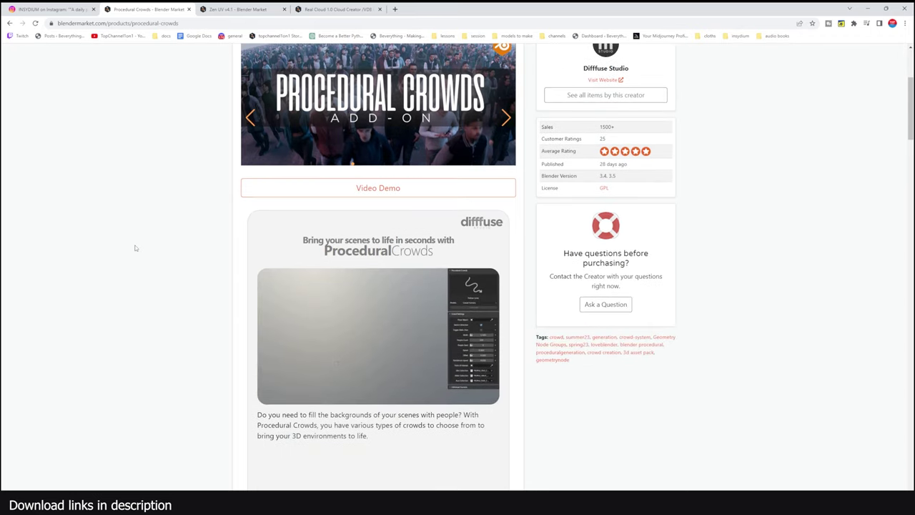
{"action": "scroll", "coordinate": [217, 215], "scroll_direction": "down", "scroll_amount": 5}
{"action": "scroll", "coordinate": [217, 215], "scroll_direction": "up", "scroll_amount": 7}
{"action": "scroll", "coordinate": [379, 195], "scroll_direction": "down", "scroll_amount": 7}
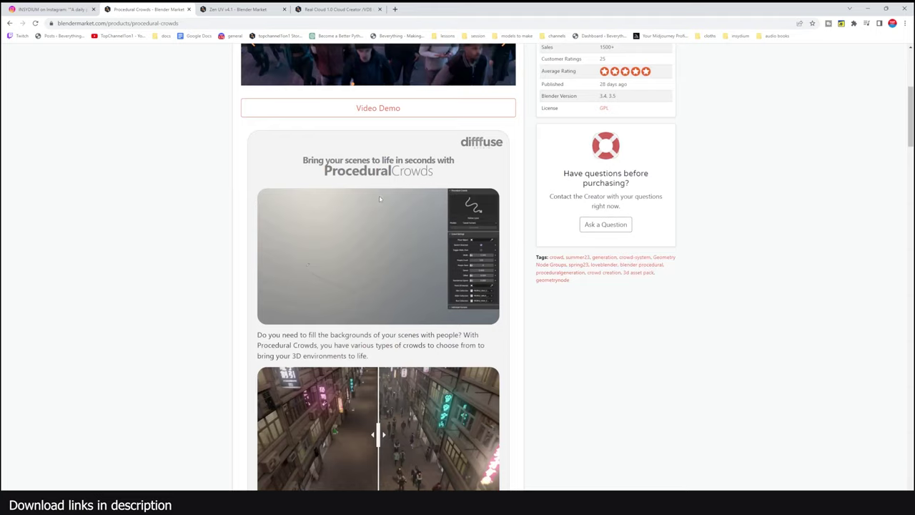
{"action": "scroll", "coordinate": [406, 192], "scroll_direction": "down", "scroll_amount": 2}
{"action": "scroll", "coordinate": [406, 187], "scroll_direction": "up", "scroll_amount": 8}
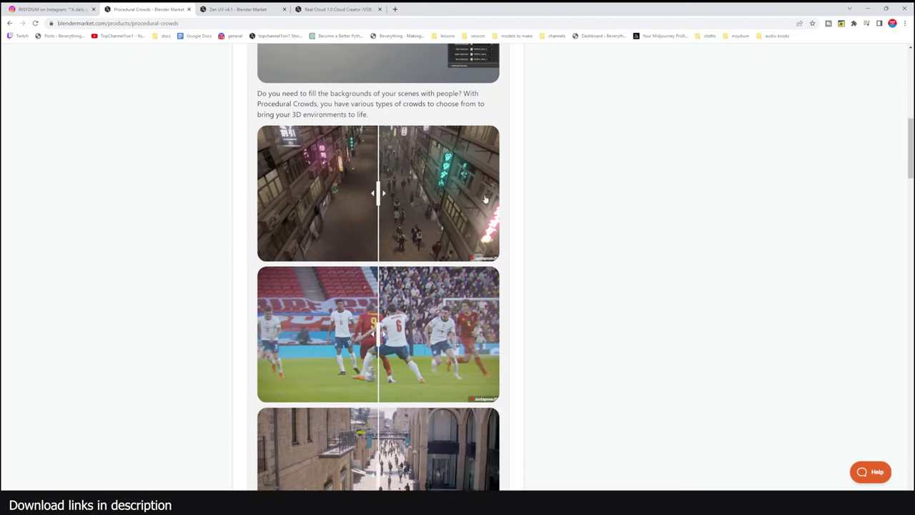
{"action": "scroll", "coordinate": [552, 239], "scroll_direction": "down", "scroll_amount": 15}
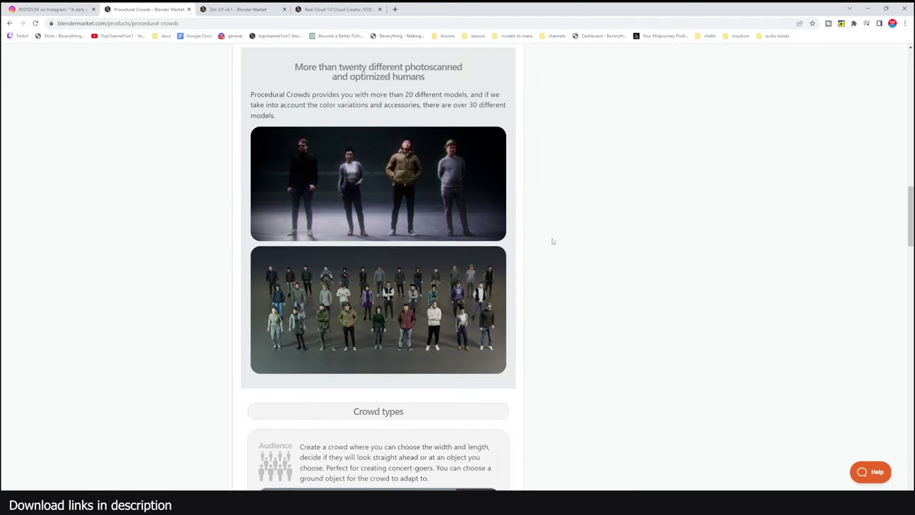
{"action": "scroll", "coordinate": [552, 241], "scroll_direction": "down", "scroll_amount": 4}
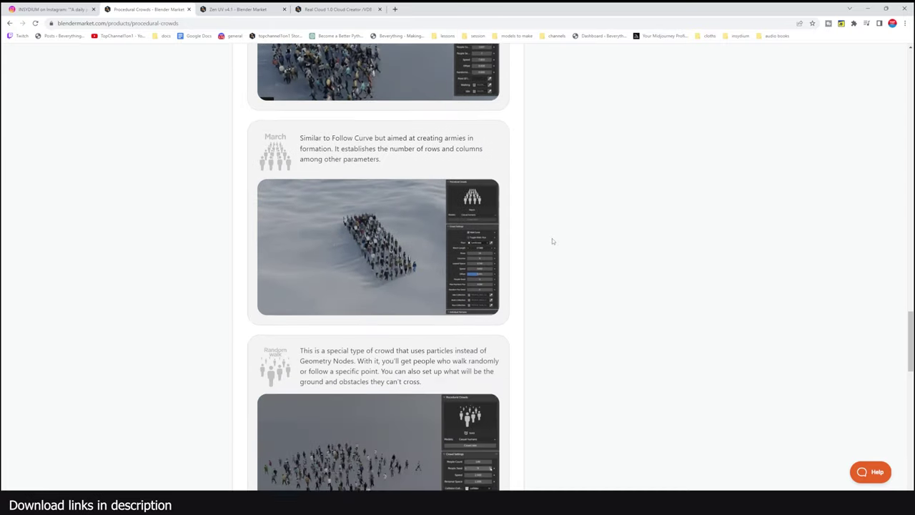
{"action": "scroll", "coordinate": [478, 225], "scroll_direction": "up", "scroll_amount": 3}
{"action": "scroll", "coordinate": [346, 234], "scroll_direction": "down", "scroll_amount": 7}
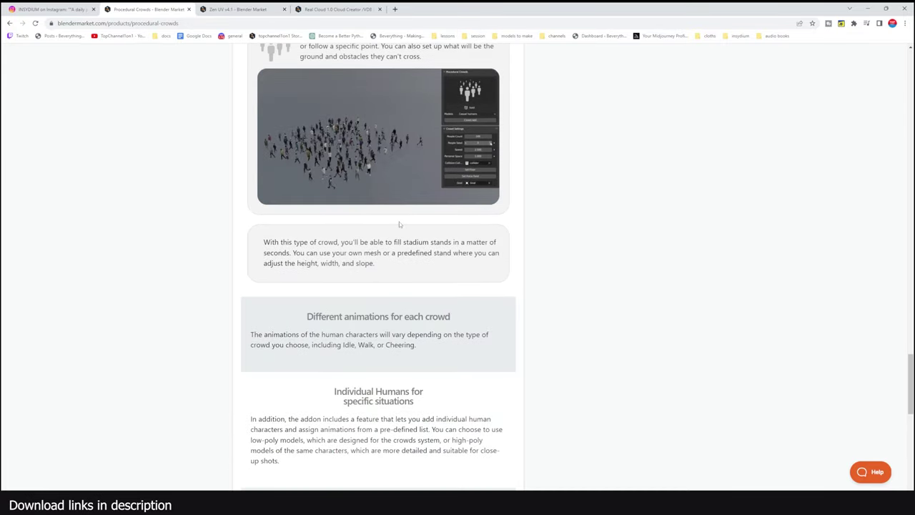
{"action": "scroll", "coordinate": [399, 224], "scroll_direction": "down", "scroll_amount": 8}
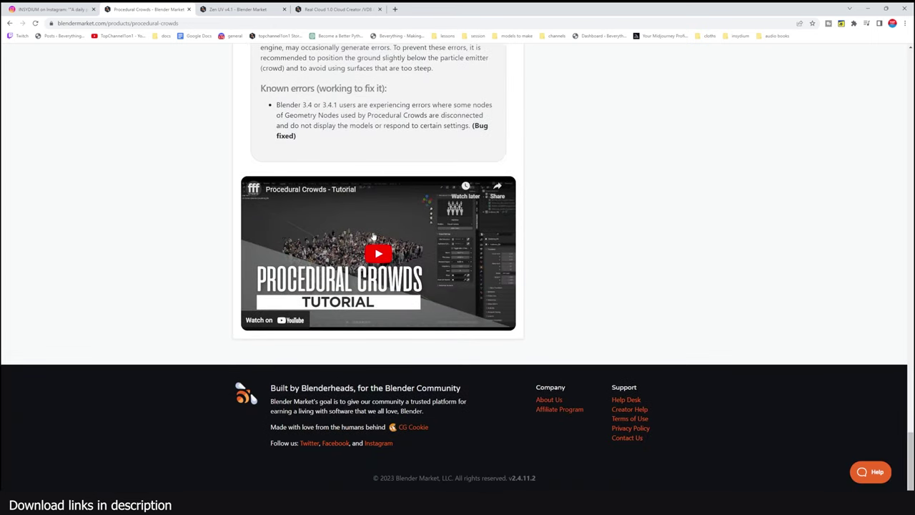
- Open the Zen UV v4.1 product page and examine its demos, main features and version videos down to the page end
{"action": "left_click", "coordinate": [222, 7]}
{"action": "scroll", "coordinate": [193, 231], "scroll_direction": "up", "scroll_amount": 3}
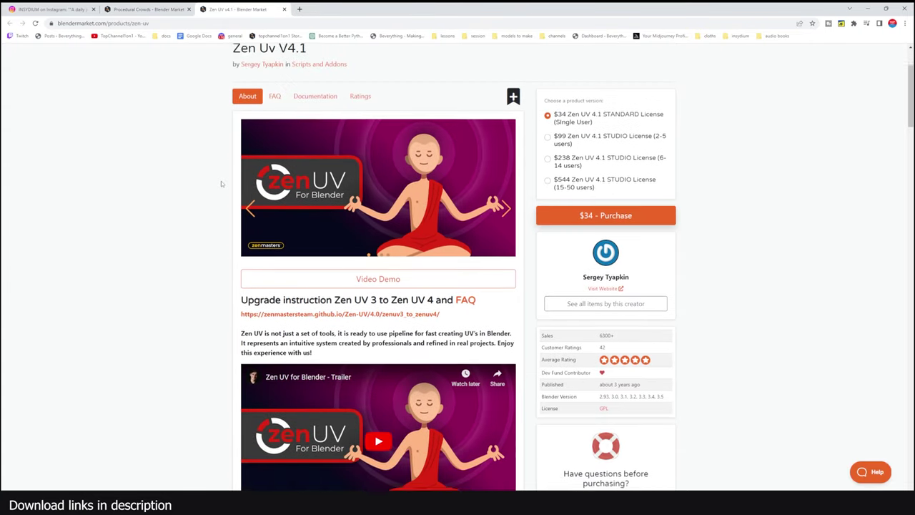
{"action": "scroll", "coordinate": [221, 181], "scroll_direction": "up", "scroll_amount": 2}
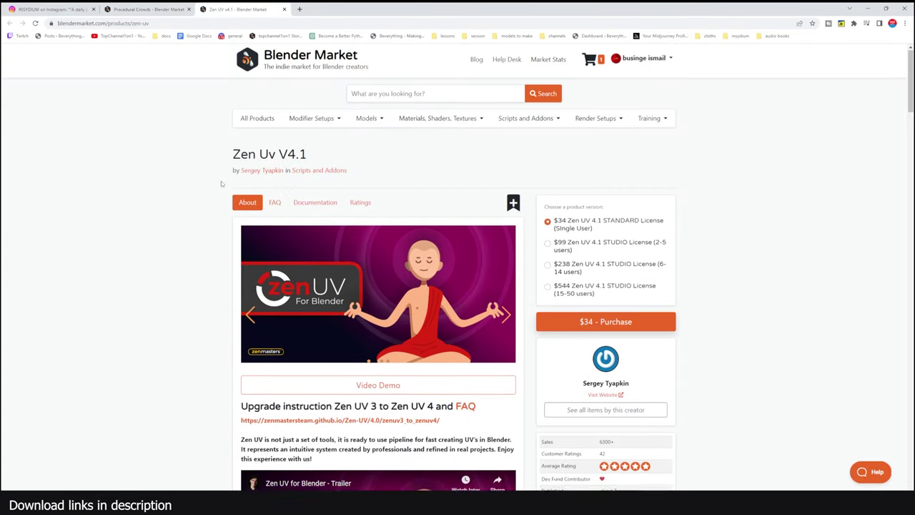
{"action": "scroll", "coordinate": [322, 168], "scroll_direction": "down", "scroll_amount": 3}
{"action": "scroll", "coordinate": [285, 170], "scroll_direction": "down", "scroll_amount": 3}
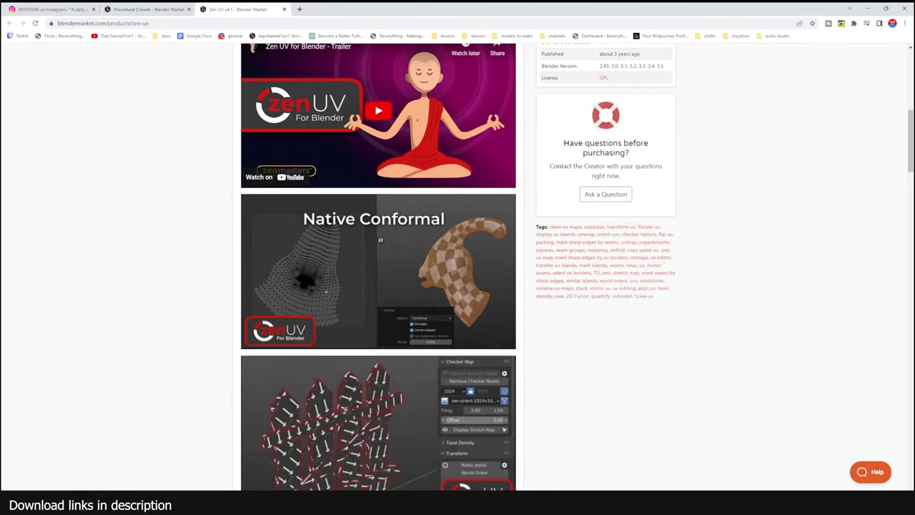
{"action": "scroll", "coordinate": [218, 197], "scroll_direction": "down", "scroll_amount": 3}
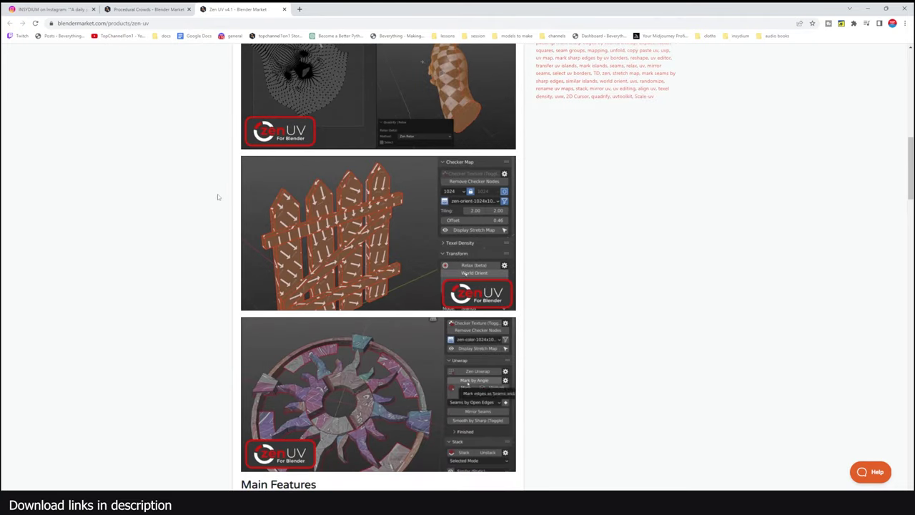
{"action": "scroll", "coordinate": [218, 197], "scroll_direction": "down", "scroll_amount": 2}
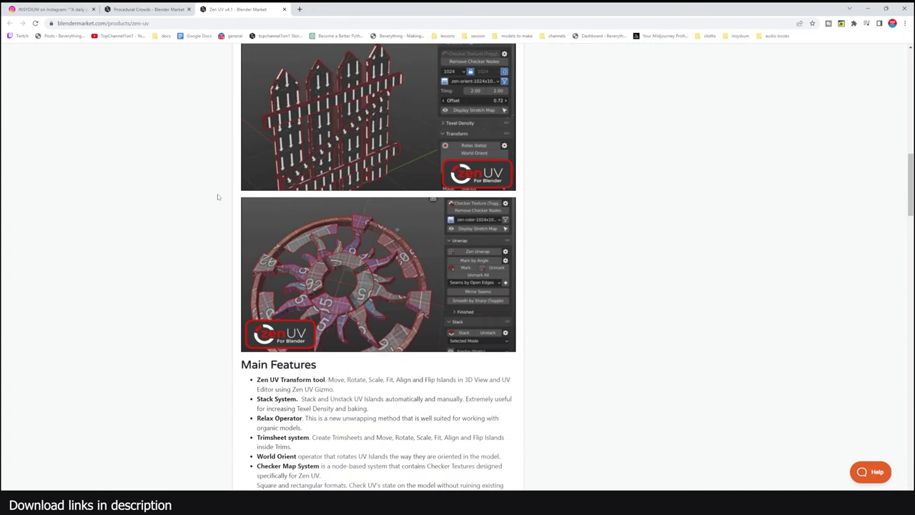
{"action": "scroll", "coordinate": [451, 186], "scroll_direction": "down", "scroll_amount": 10}
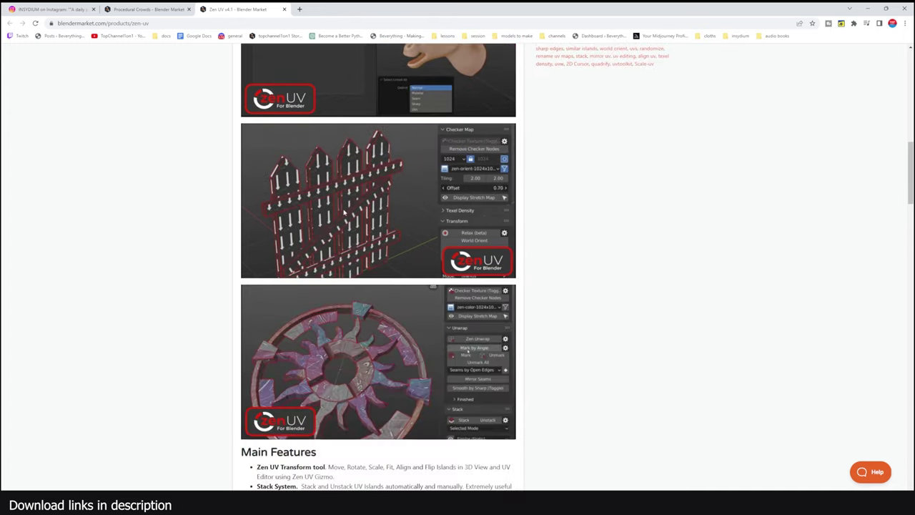
{"action": "scroll", "coordinate": [452, 229], "scroll_direction": "down", "scroll_amount": 15}
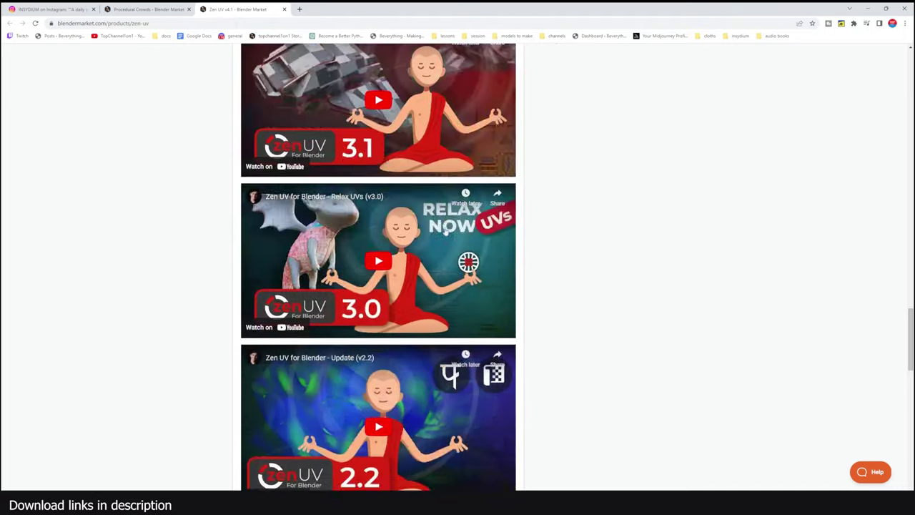
{"action": "scroll", "coordinate": [520, 232], "scroll_direction": "down", "scroll_amount": 2}
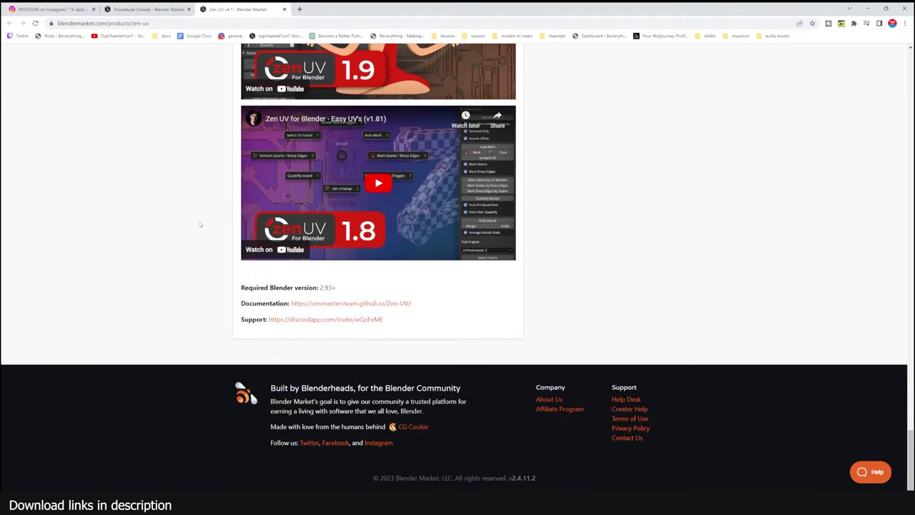